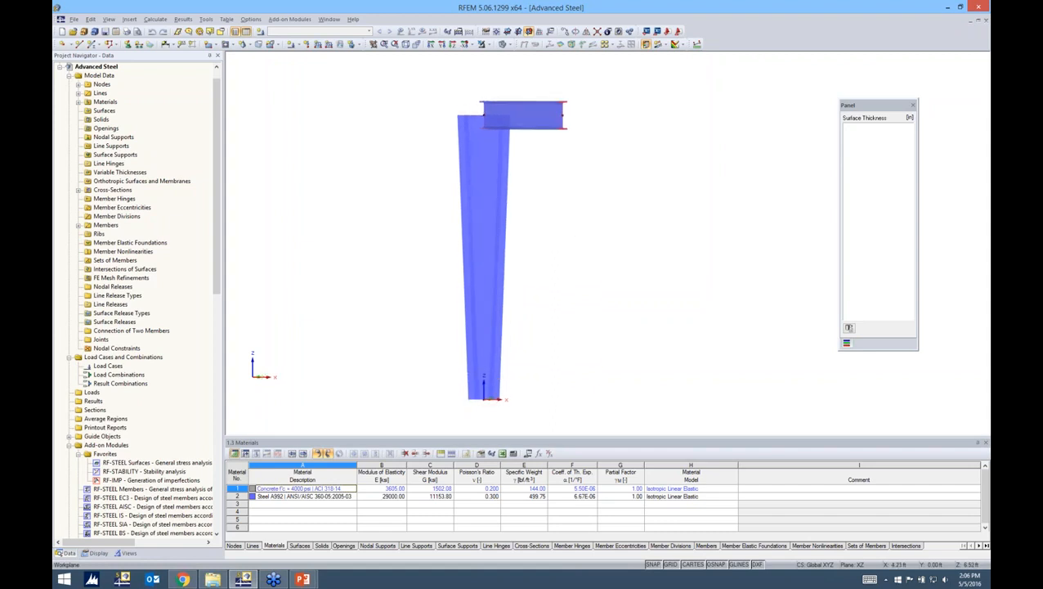
Examine the column and beam in wireframe display, return to transparent solid rendering, and inspect their connection from several angles.
{"action": "scroll", "coordinate": [545, 215], "scroll_direction": "up", "scroll_amount": 1}
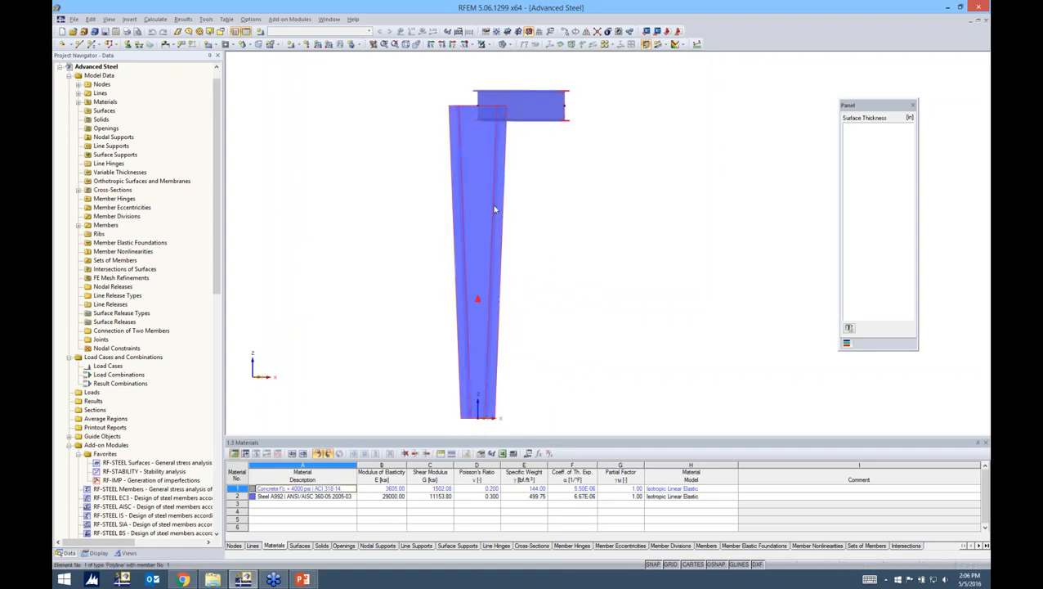
{"action": "left_click", "coordinate": [505, 44]}
{"action": "left_click", "coordinate": [512, 57]}
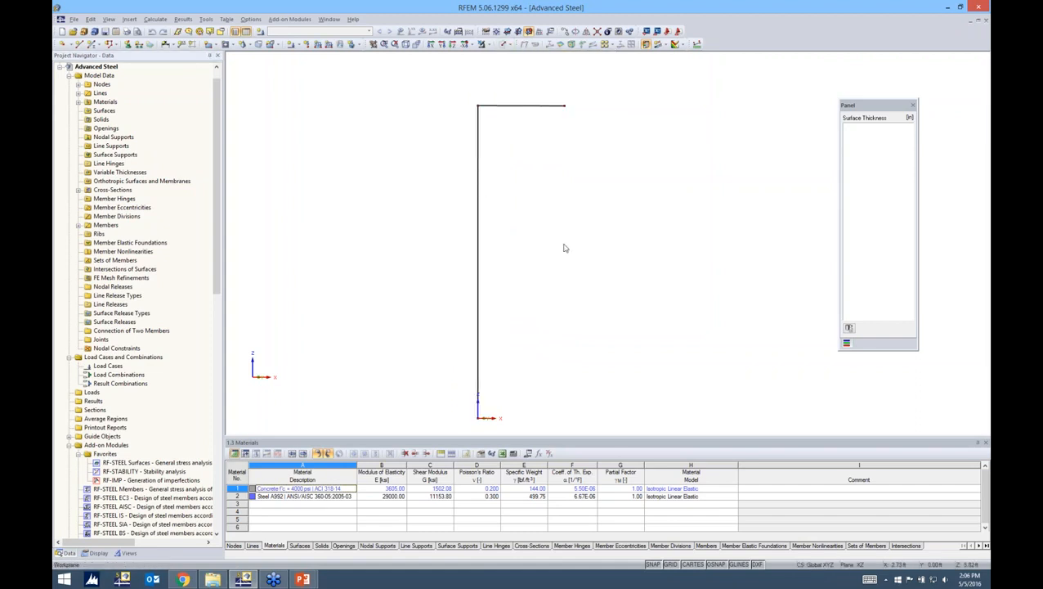
{"action": "middle_click_drag", "start_coordinate": [564, 244], "coordinate": [534, 254], "text": "ctrl"}
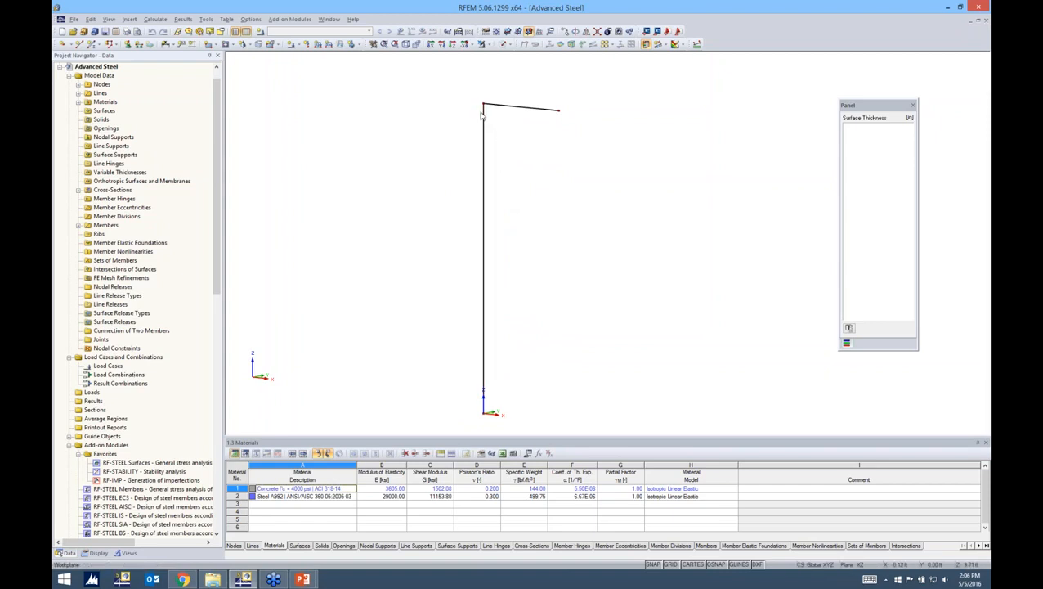
{"action": "left_click", "coordinate": [504, 44]}
{"action": "left_click", "coordinate": [512, 80]}
{"action": "middle_click_drag", "start_coordinate": [512, 80], "coordinate": [481, 101], "text": "ctrl"}
{"action": "scroll", "coordinate": [478, 106], "scroll_direction": "up", "scroll_amount": 2}
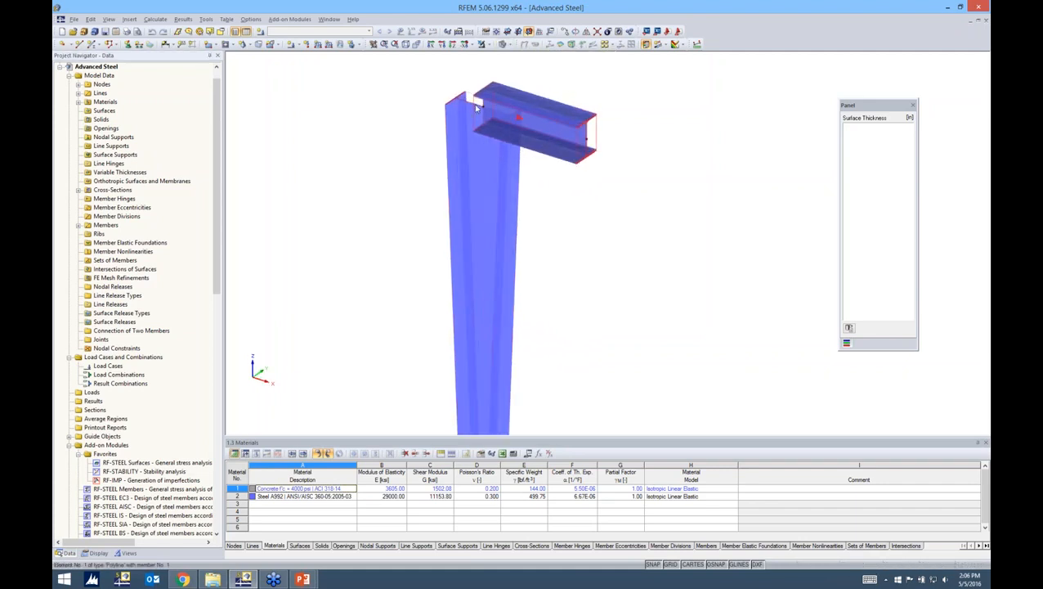
{"action": "scroll", "coordinate": [477, 107], "scroll_direction": "up", "scroll_amount": 2}
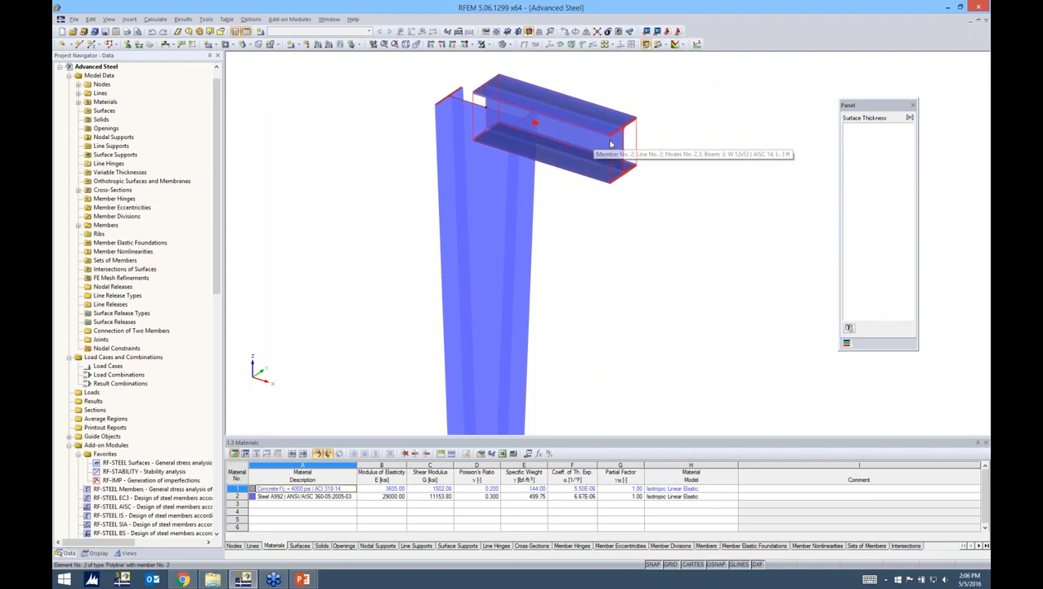
{"action": "middle_click_drag", "start_coordinate": [629, 211], "coordinate": [583, 221], "text": "ctrl"}
{"action": "middle_click_drag", "start_coordinate": [591, 256], "coordinate": [482, 226], "text": "ctrl"}
Review the tapered column's member-end parameterized I-section dimensions and the beam's cross-section, keeping their settings.
{"action": "left_click", "coordinate": [478, 229]}
{"action": "double_click", "coordinate": [479, 229]}
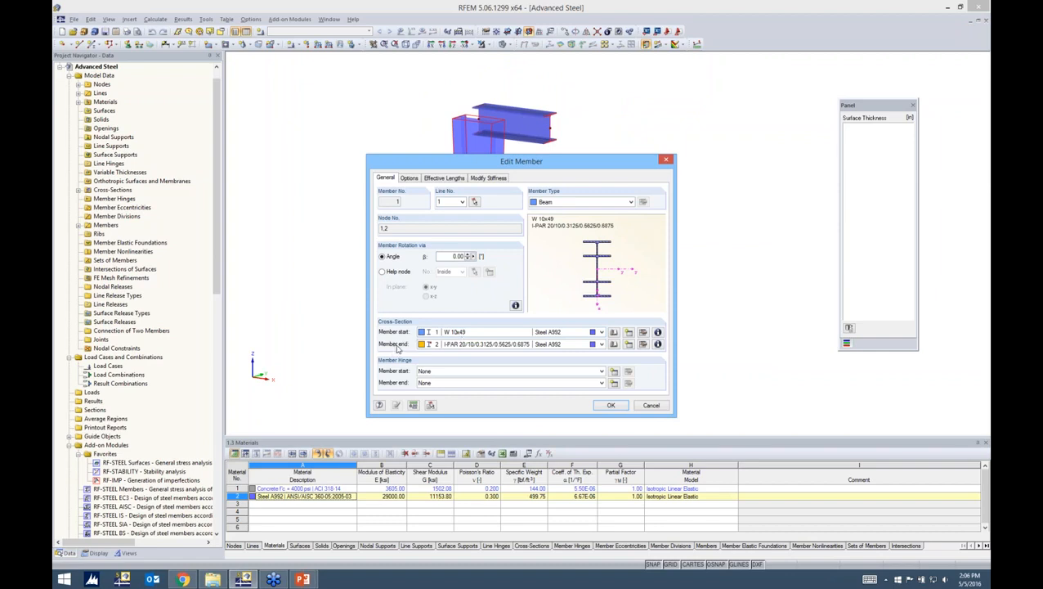
{"action": "left_click", "coordinate": [643, 345]}
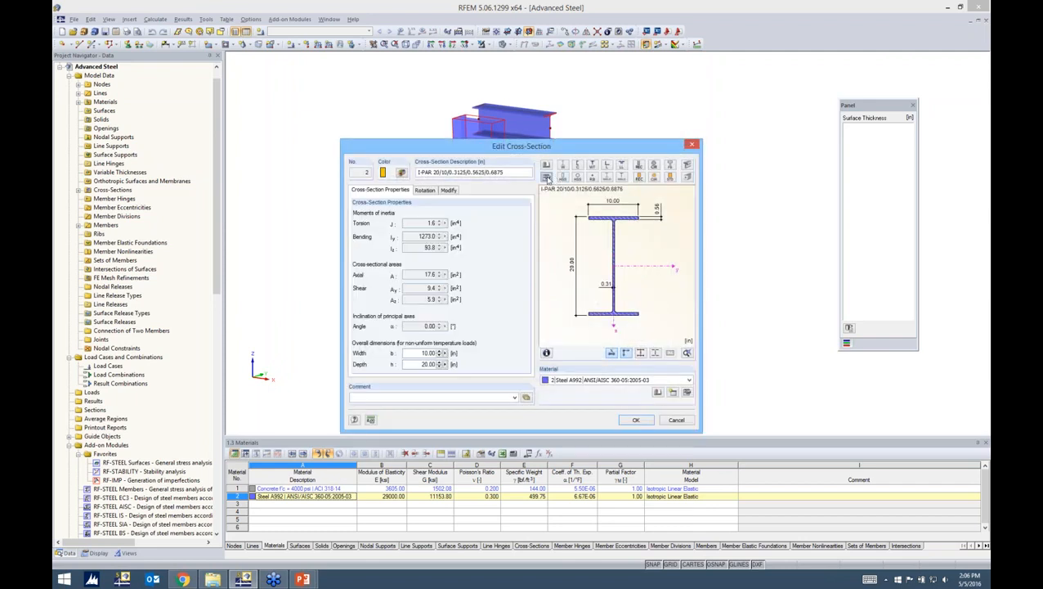
{"action": "left_click", "coordinate": [546, 178]}
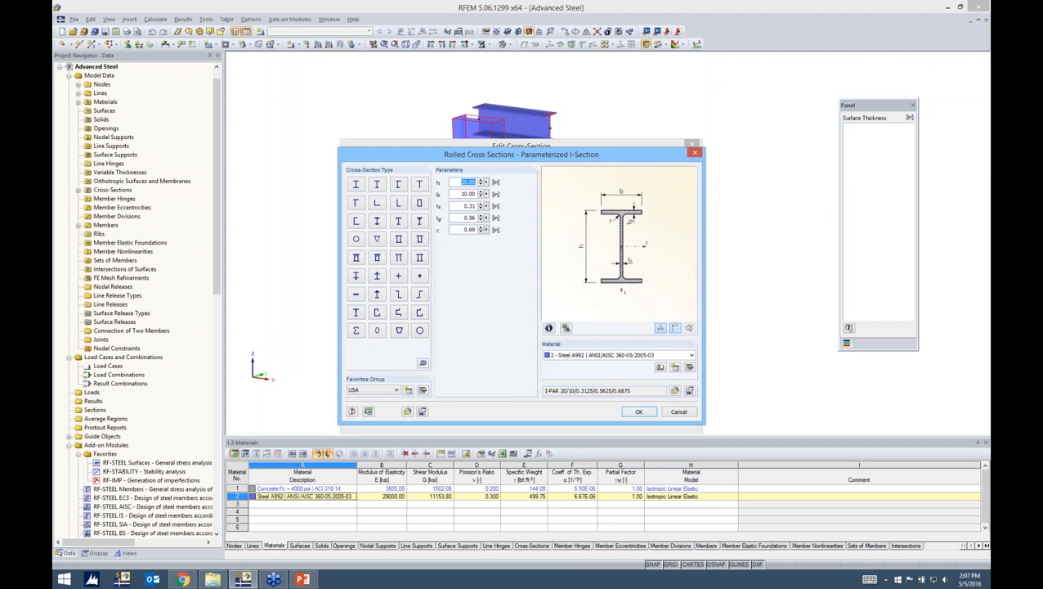
{"action": "left_click", "coordinate": [630, 411]}
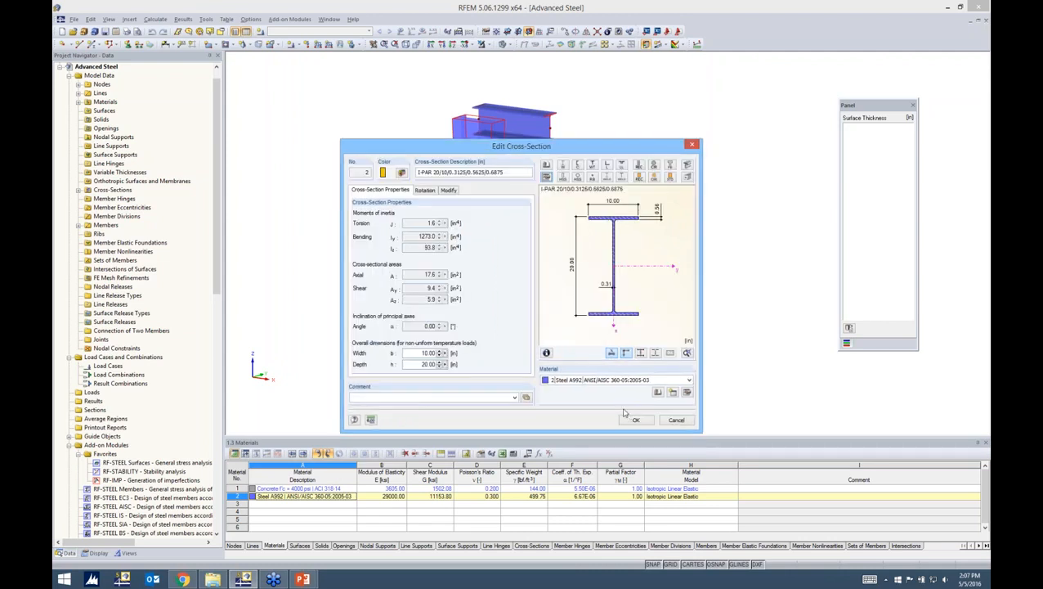
{"action": "left_click", "coordinate": [634, 421]}
{"action": "left_click", "coordinate": [611, 404]}
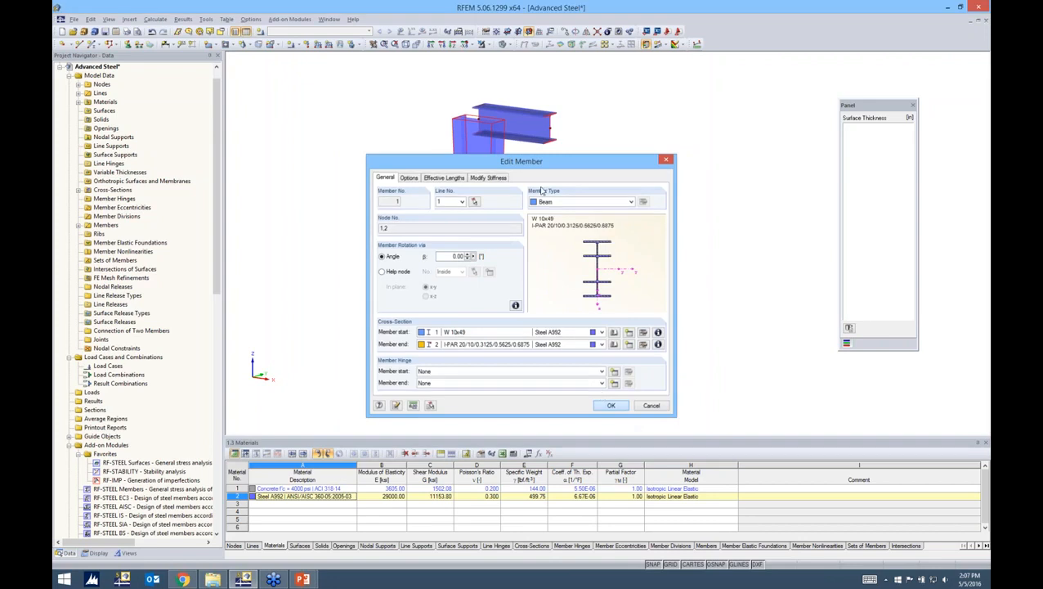
{"action": "double_click", "coordinate": [529, 133]}
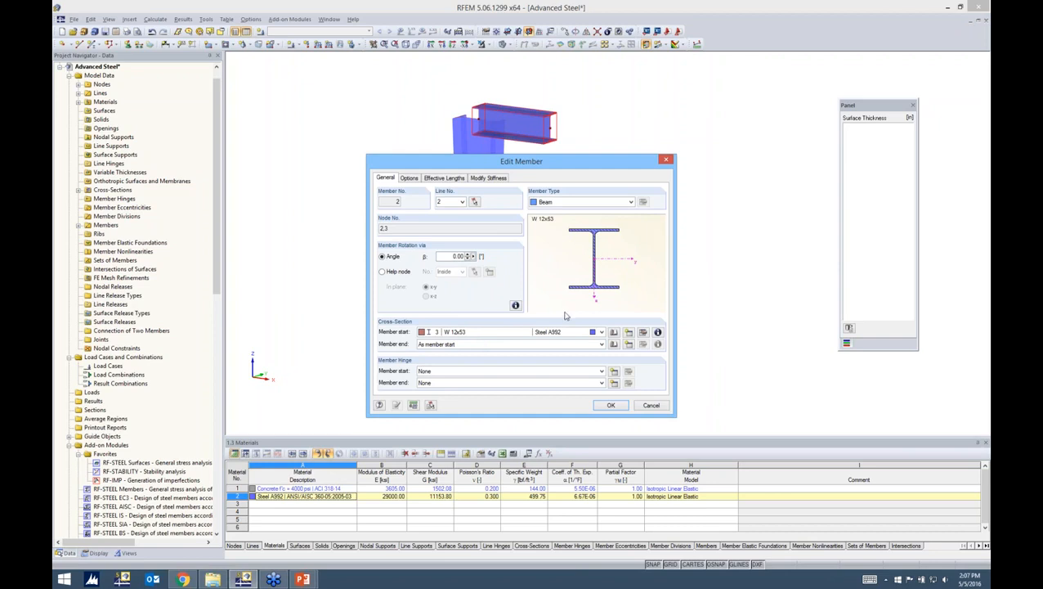
{"action": "left_click", "coordinate": [610, 404]}
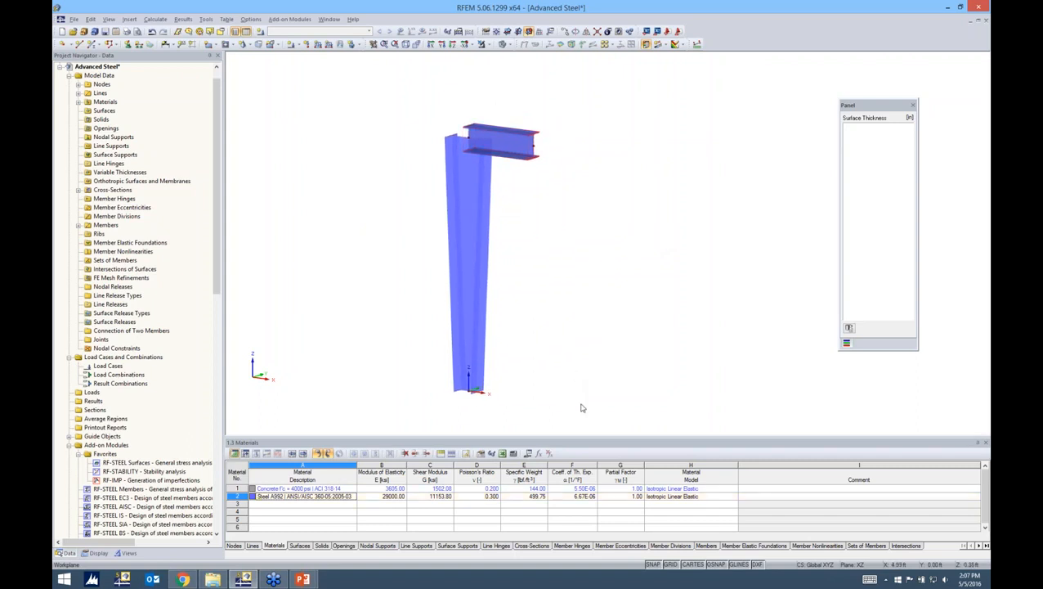
Select the column and beam together and generate surfaces from both members.
{"action": "left_click_drag", "start_coordinate": [584, 411], "coordinate": [414, 96]}
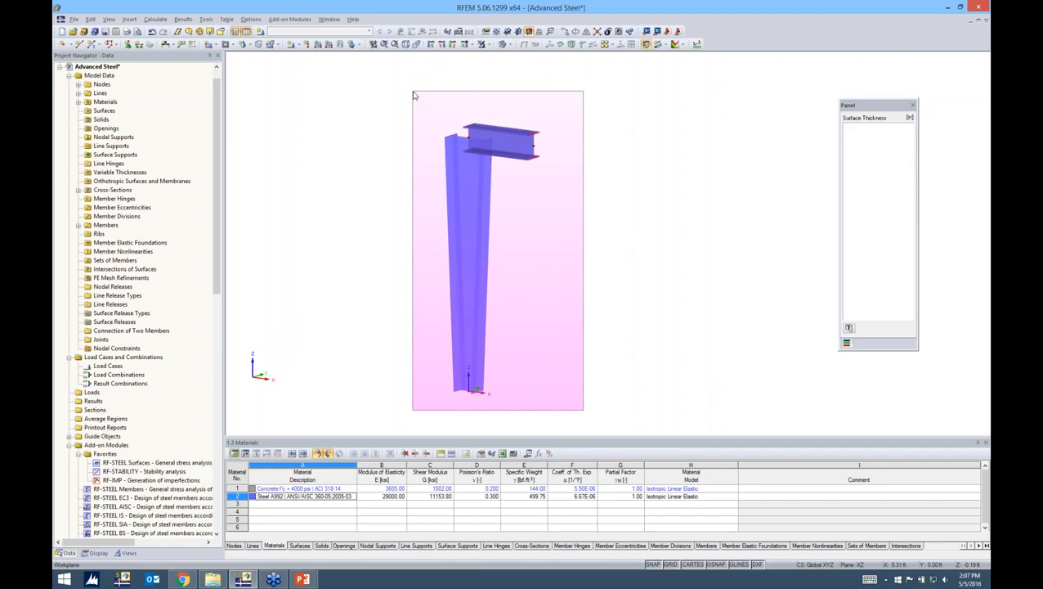
{"action": "left_click_drag", "start_coordinate": [416, 98], "coordinate": [465, 116]}
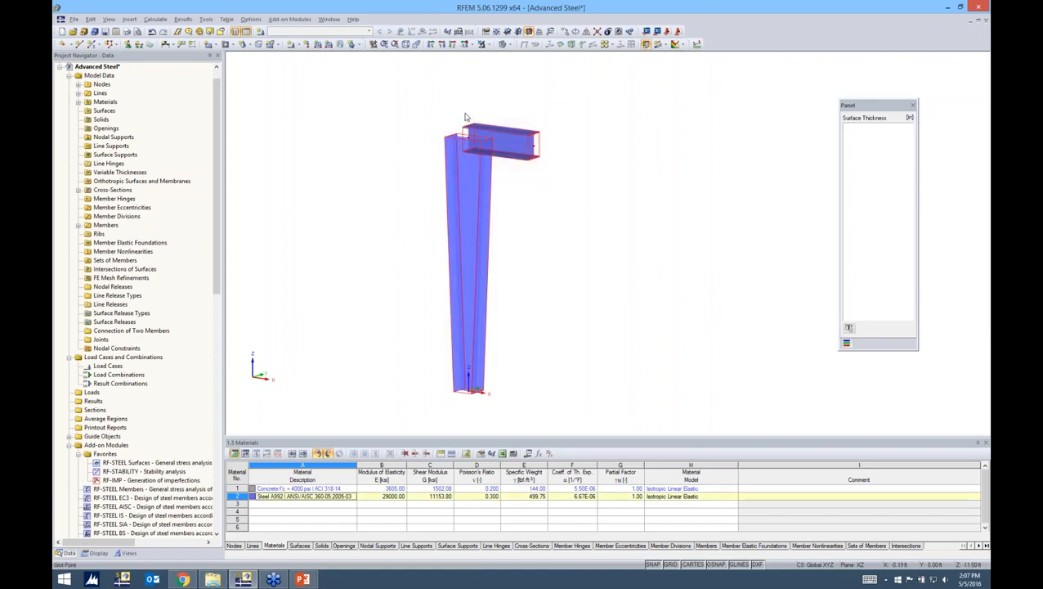
{"action": "left_click_drag", "start_coordinate": [399, 85], "coordinate": [515, 418]}
{"action": "left_click_drag", "start_coordinate": [585, 417], "coordinate": [407, 105]}
{"action": "right_click", "coordinate": [470, 165]}
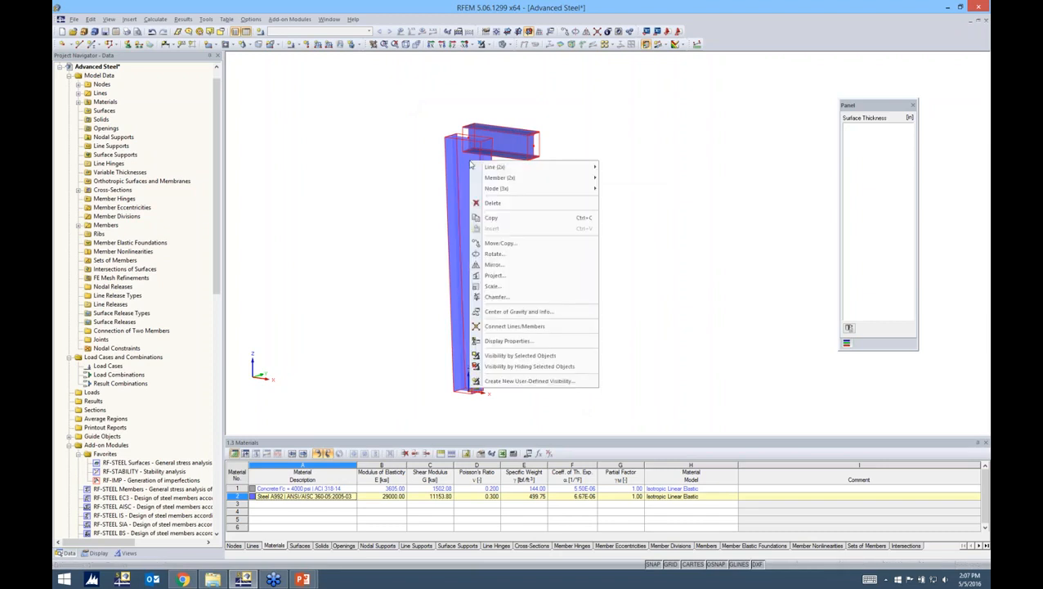
{"action": "mouse_move", "coordinate": [480, 167]}
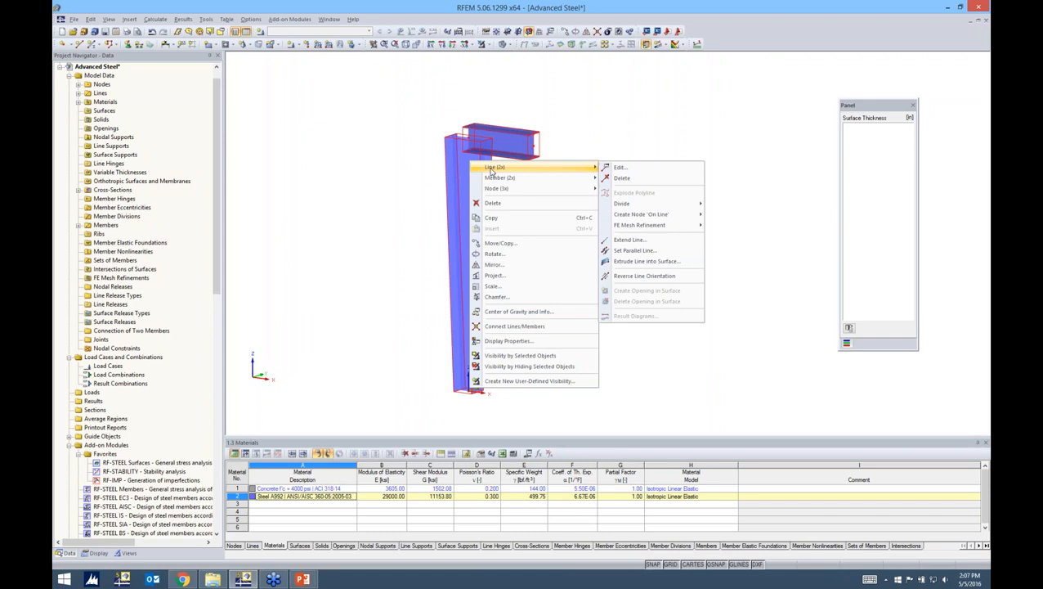
{"action": "mouse_move", "coordinate": [500, 181]}
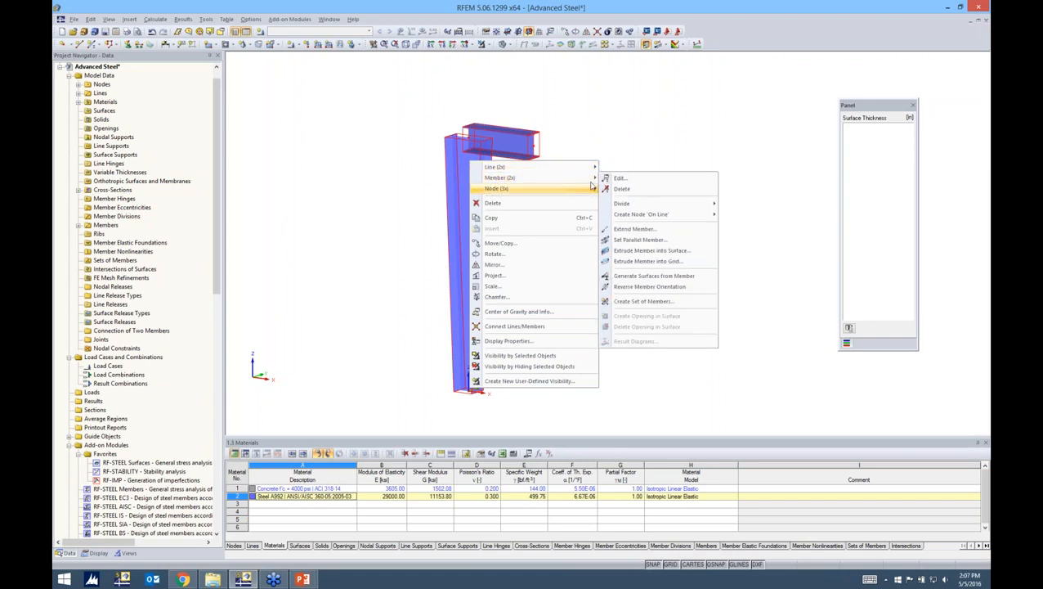
{"action": "left_click", "coordinate": [624, 278]}
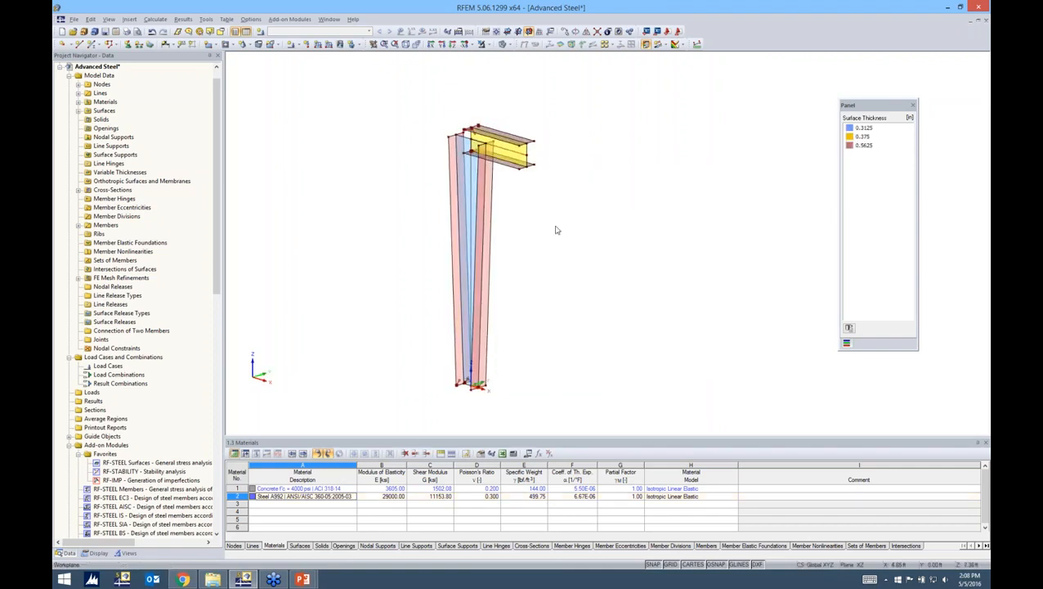
Inspect the thickness and material of the beam's web surface without editing it.
{"action": "scroll", "coordinate": [553, 229], "scroll_direction": "up", "scroll_amount": 2}
{"action": "scroll", "coordinate": [552, 191], "scroll_direction": "up", "scroll_amount": 1}
{"action": "scroll", "coordinate": [536, 204], "scroll_direction": "up", "scroll_amount": 1}
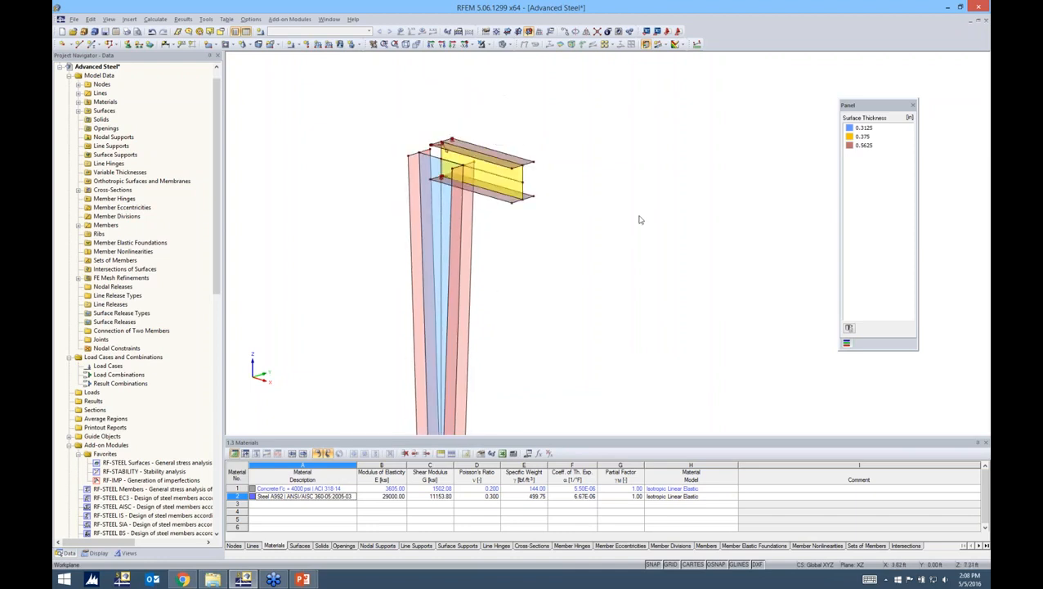
{"action": "scroll", "coordinate": [530, 192], "scroll_direction": "up", "scroll_amount": 2}
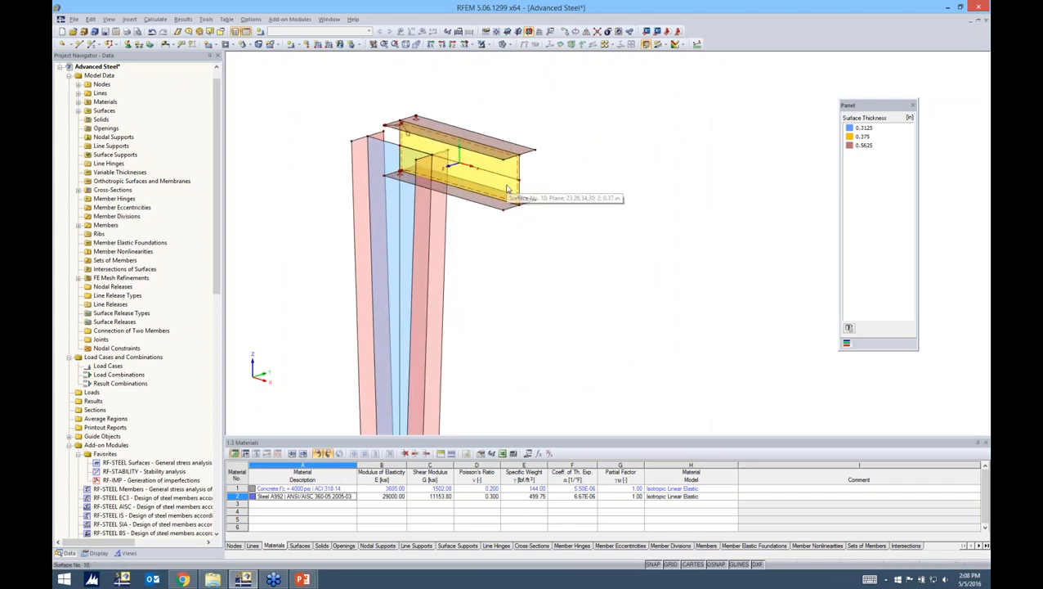
{"action": "double_click", "coordinate": [507, 189]}
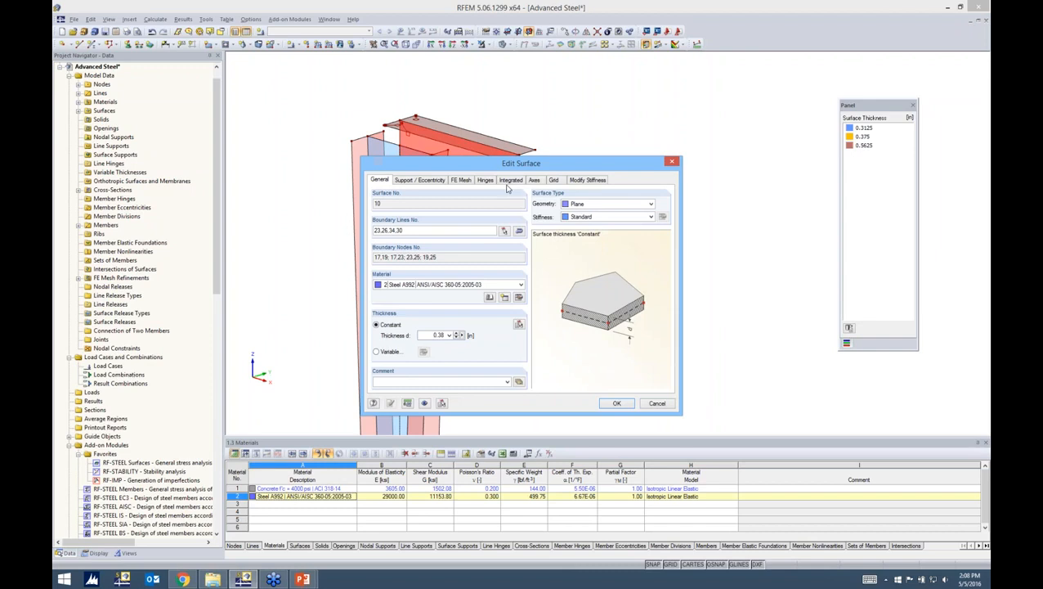
{"action": "double_click", "coordinate": [434, 335]}
{"action": "left_click", "coordinate": [658, 404]}
{"action": "left_click", "coordinate": [570, 227]}
{"action": "middle_click_drag", "start_coordinate": [493, 258], "coordinate": [513, 227], "text": "ctrl"}
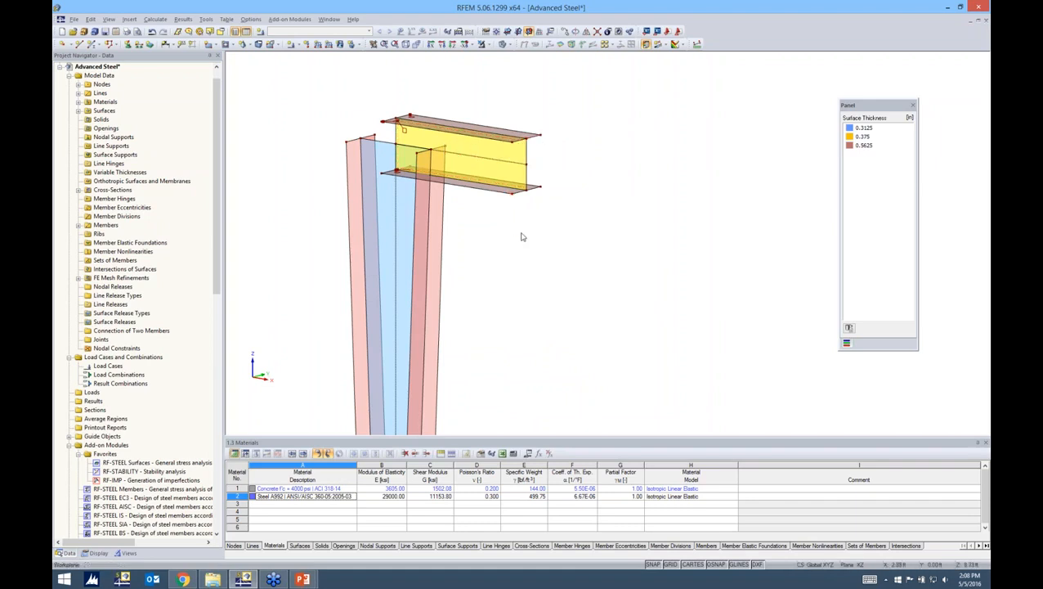
Delete the FE mesh refinement assigned to the generated column and beam surfaces.
{"action": "scroll", "coordinate": [523, 237], "scroll_direction": "down", "scroll_amount": 3}
{"action": "middle_click_drag", "start_coordinate": [520, 249], "coordinate": [593, 161]}
{"action": "scroll", "coordinate": [537, 193], "scroll_direction": "down", "scroll_amount": 1}
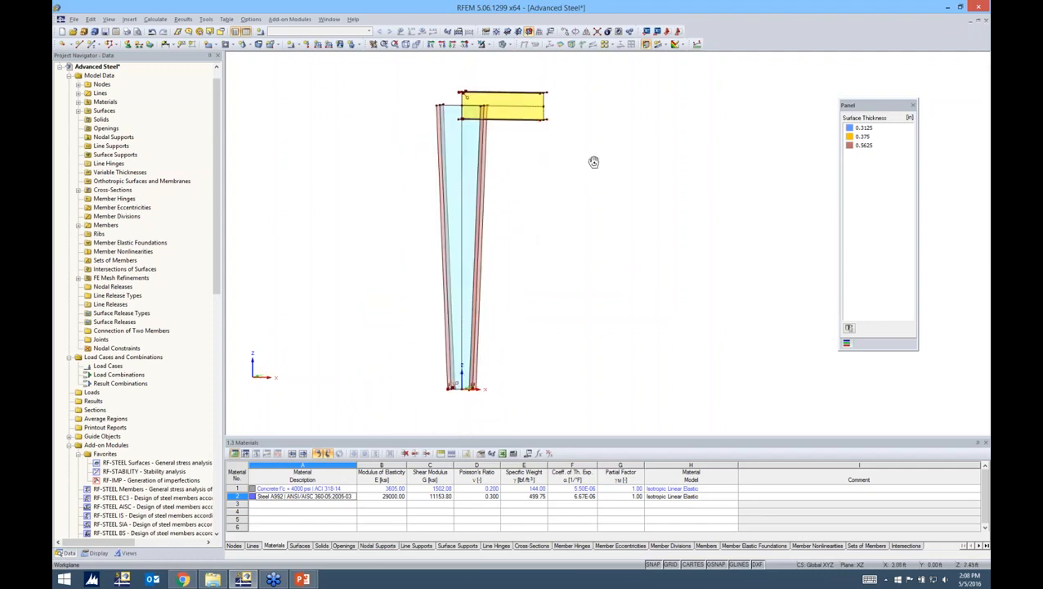
{"action": "middle_click_drag", "start_coordinate": [526, 200], "coordinate": [482, 244]}
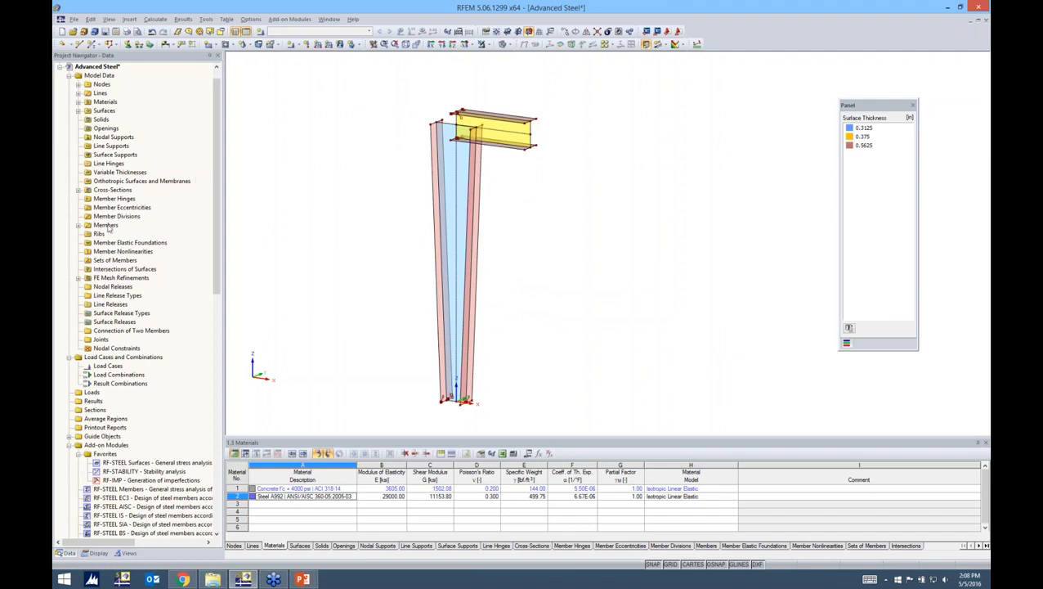
{"action": "left_click", "coordinate": [80, 279]}
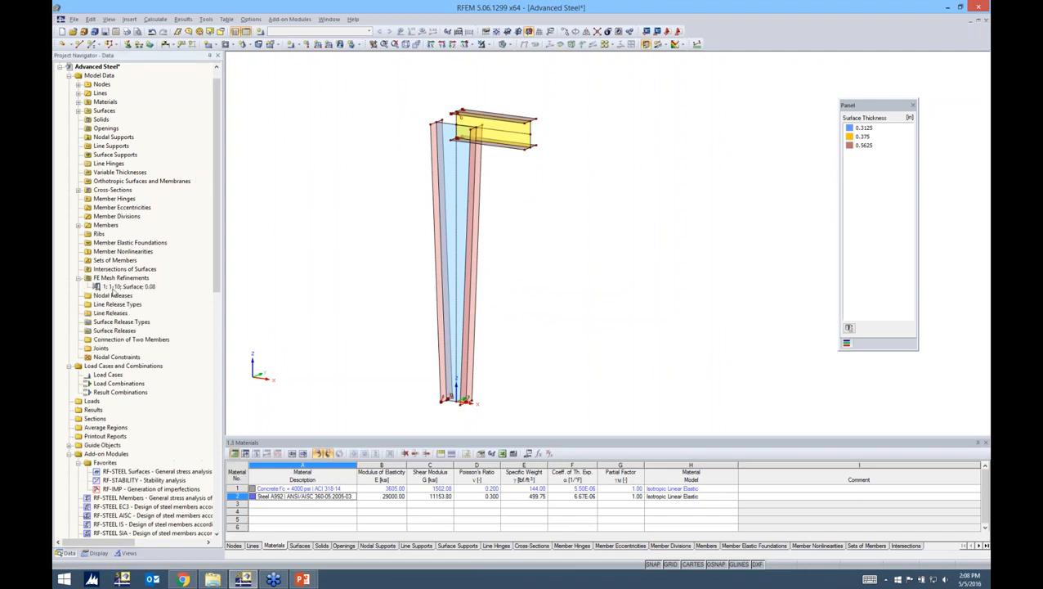
{"action": "left_click", "coordinate": [123, 286]}
{"action": "key", "text": "Delete"}
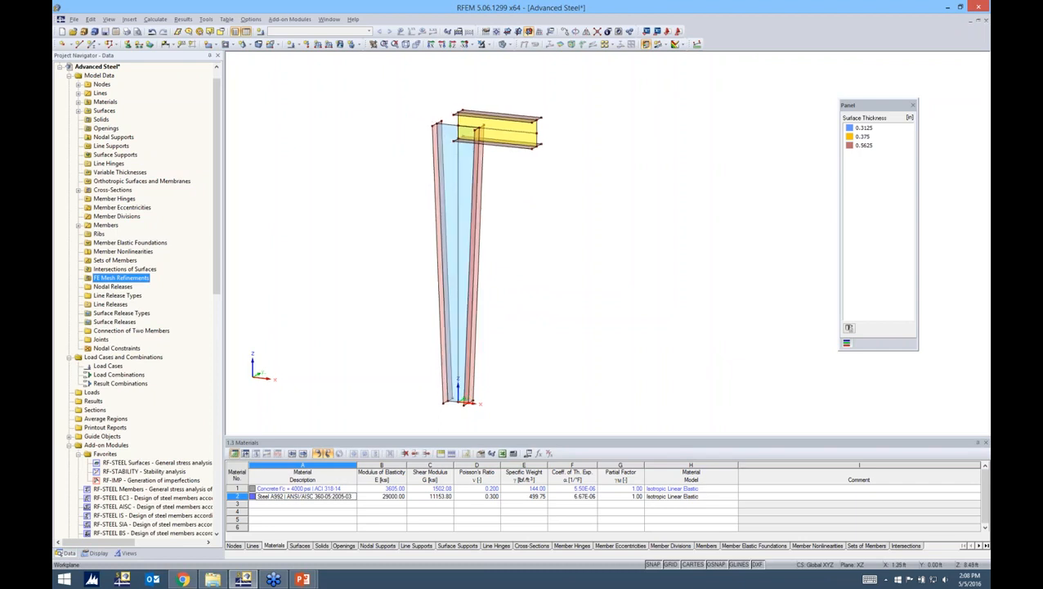
Keep the column's centre-line member type as Null, and delete the leftover centre-line members of the column and beam.
{"action": "scroll", "coordinate": [489, 175], "scroll_direction": "up", "scroll_amount": 3}
{"action": "scroll", "coordinate": [547, 194], "scroll_direction": "down", "scroll_amount": 2}
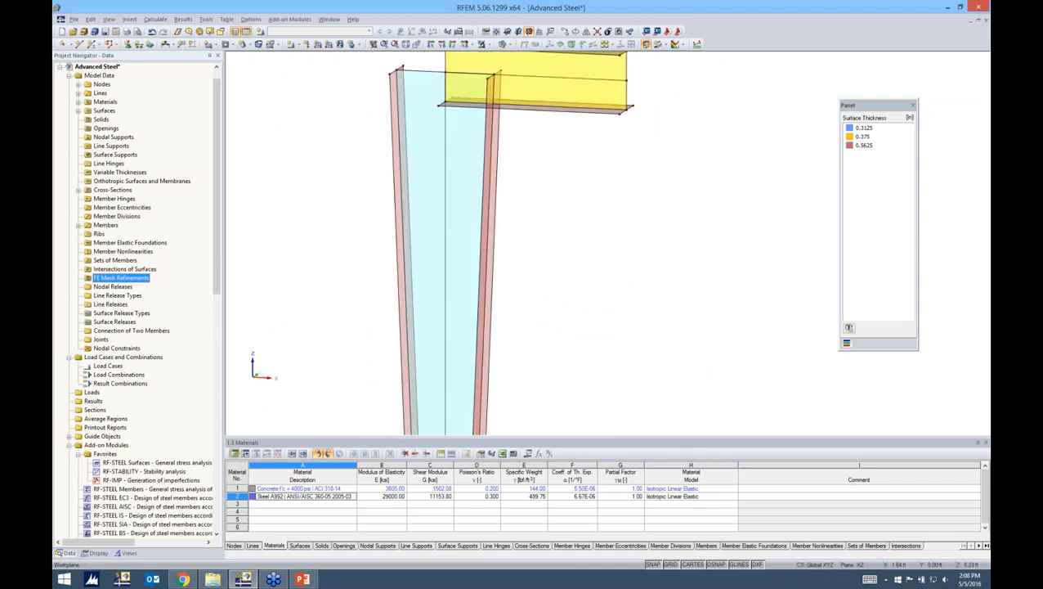
{"action": "double_click", "coordinate": [450, 220]}
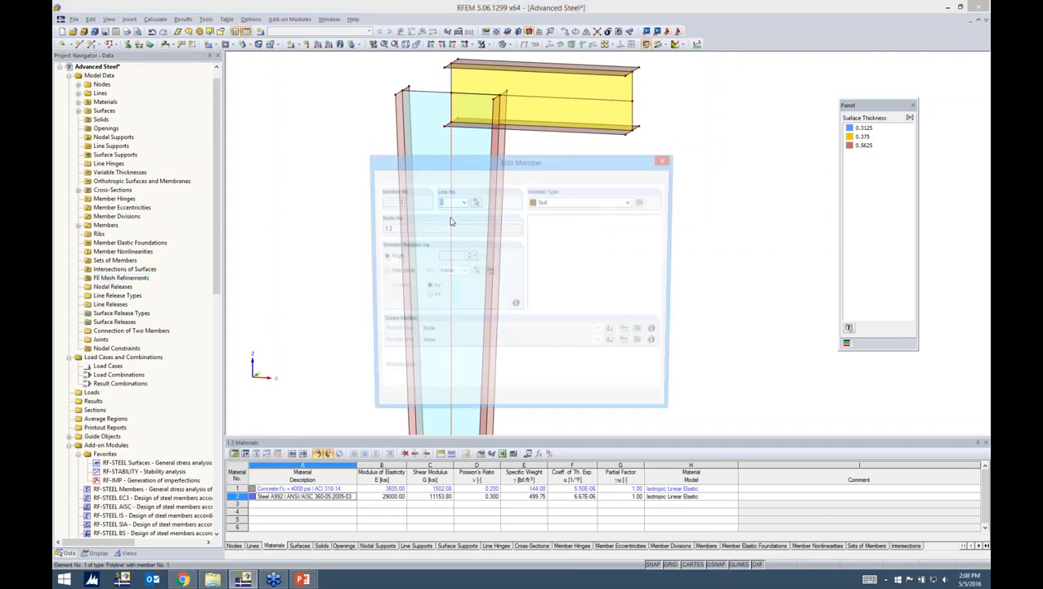
{"action": "left_click", "coordinate": [553, 203]}
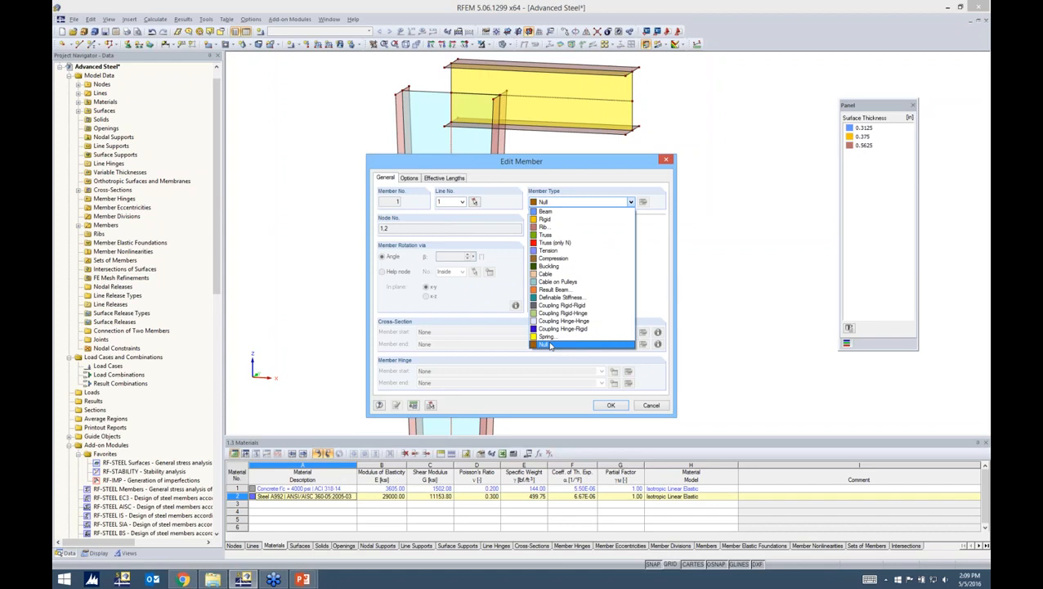
{"action": "left_click", "coordinate": [551, 345]}
{"action": "left_click", "coordinate": [610, 405]}
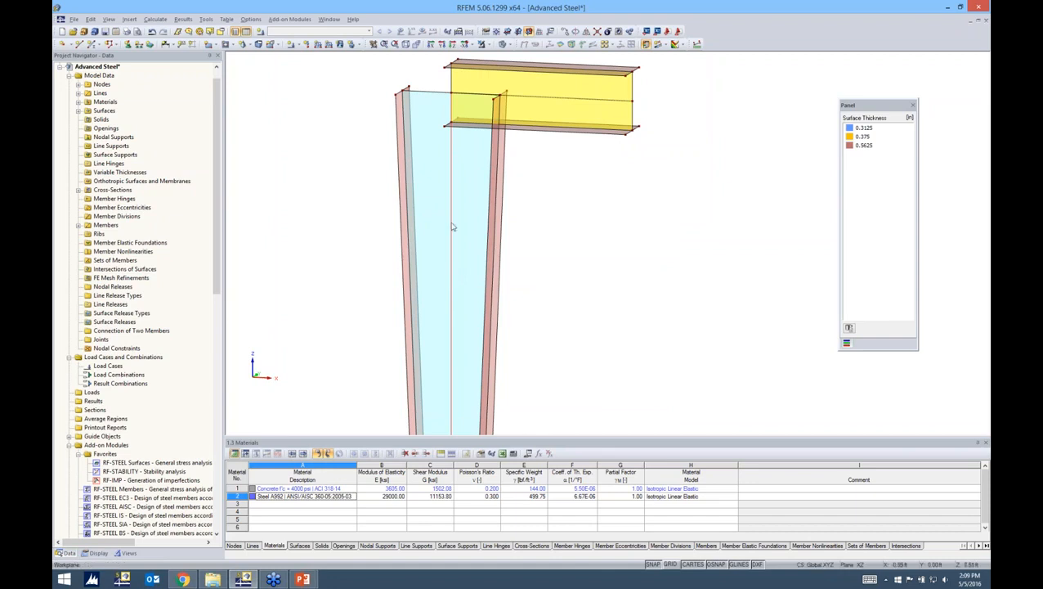
{"action": "left_click", "coordinate": [579, 102]}
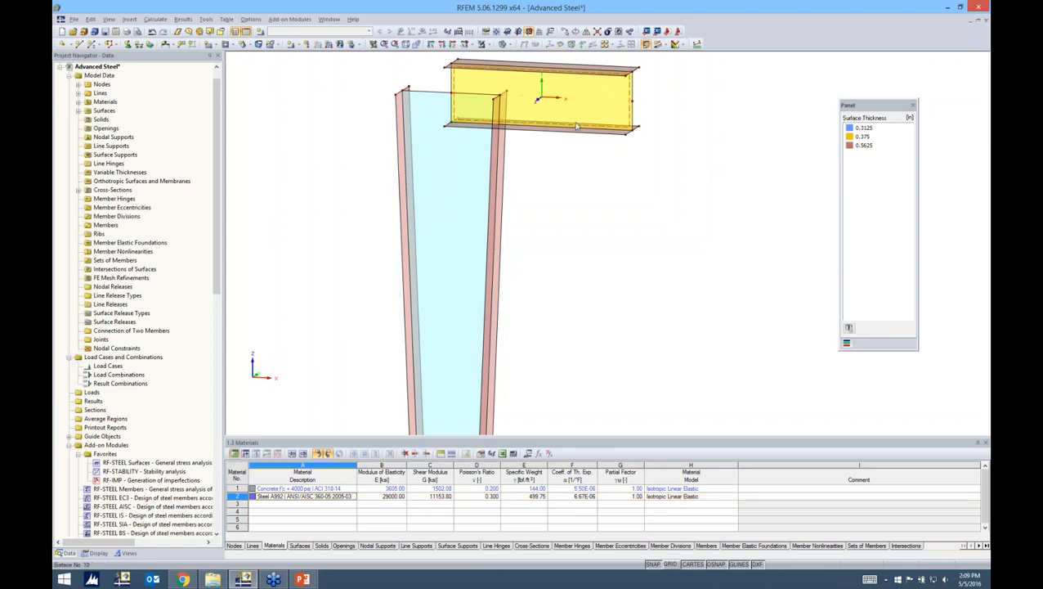
Select all the beam's surfaces and move the beam so its end meets the top of the column's beam-side flange.
{"action": "middle_click_drag", "start_coordinate": [574, 121], "coordinate": [582, 180], "text": "ctrl"}
{"action": "left_click_drag", "start_coordinate": [627, 244], "coordinate": [537, 121]}
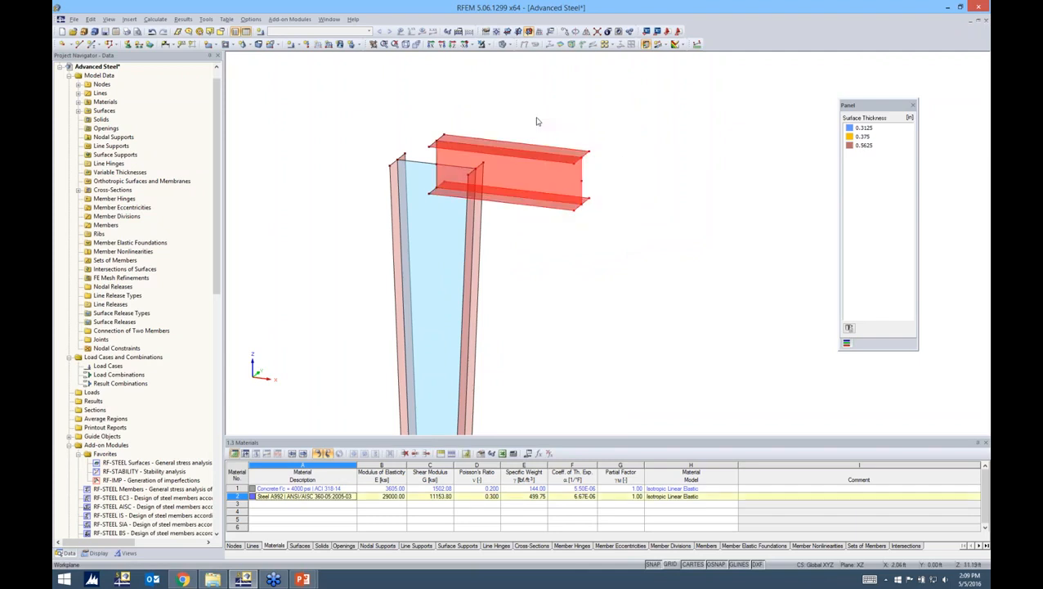
{"action": "middle_click_drag", "start_coordinate": [549, 227], "coordinate": [587, 223], "text": "ctrl"}
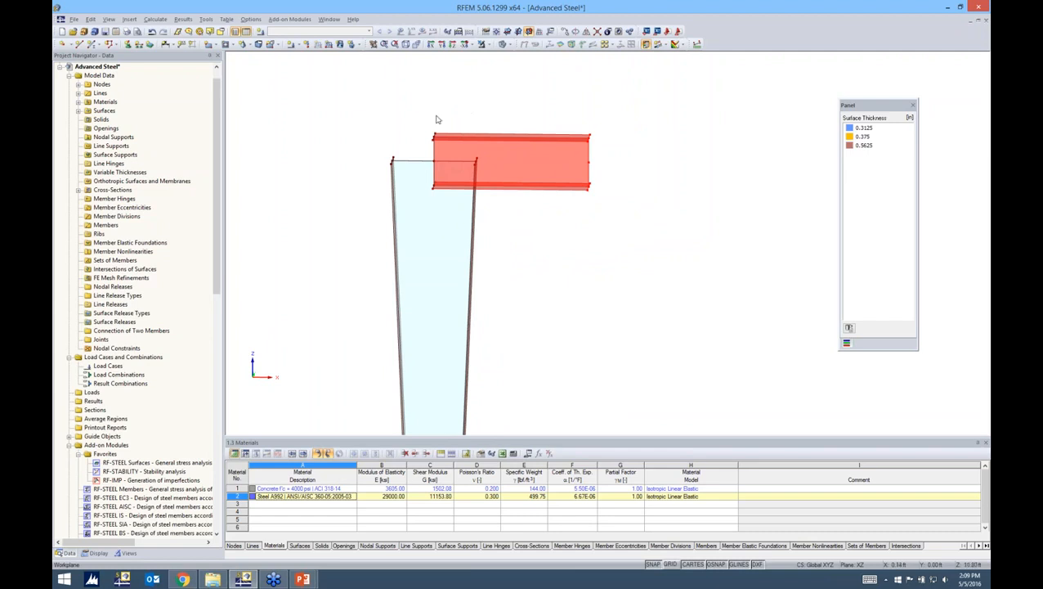
{"action": "left_click_drag", "start_coordinate": [415, 109], "coordinate": [462, 214]}
{"action": "scroll", "coordinate": [654, 159], "scroll_direction": "down", "scroll_amount": 2}
{"action": "middle_click_drag", "start_coordinate": [654, 158], "coordinate": [592, 214], "text": "ctrl"}
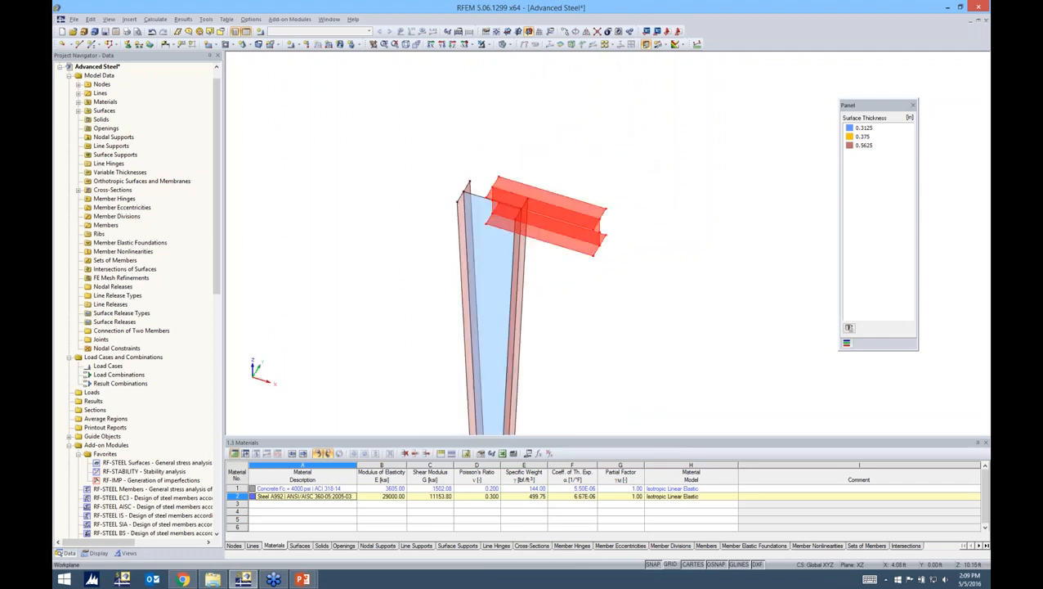
{"action": "scroll", "coordinate": [582, 264], "scroll_direction": "up", "scroll_amount": 2}
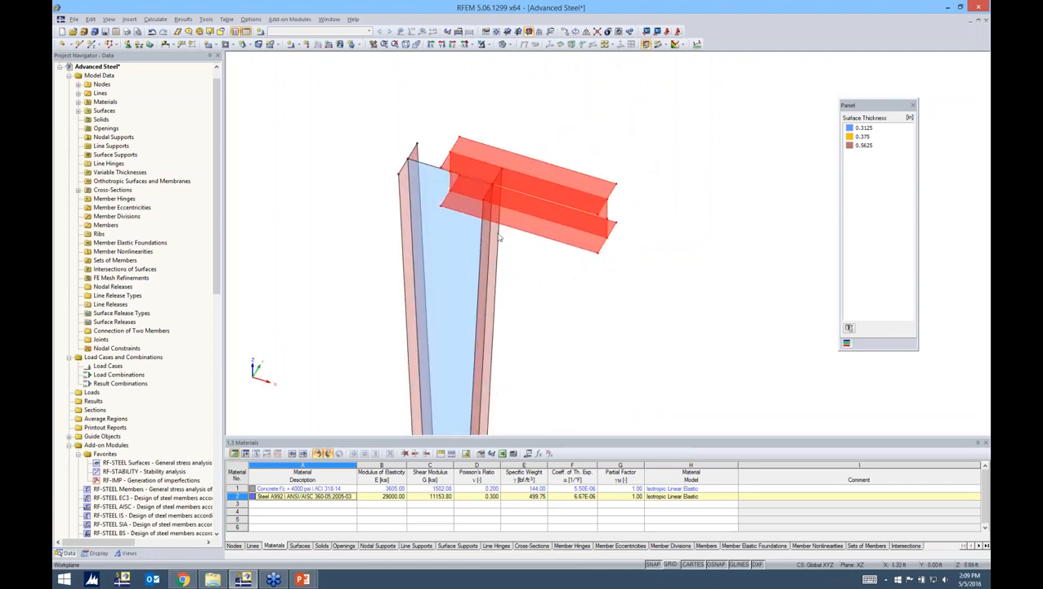
{"action": "middle_click_drag", "start_coordinate": [538, 270], "coordinate": [539, 146]}
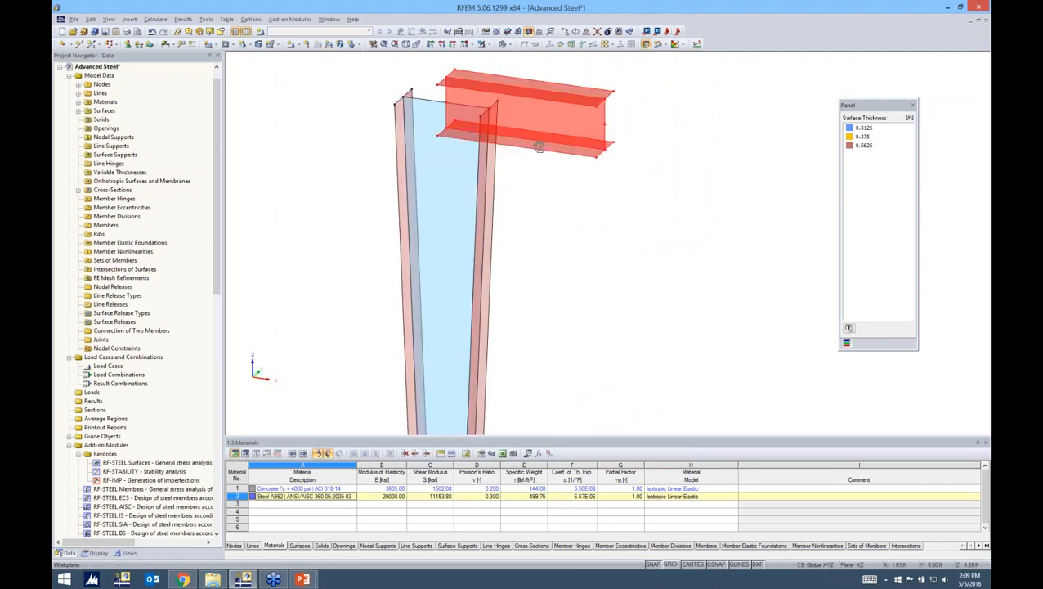
{"action": "middle_click_drag", "start_coordinate": [533, 183], "coordinate": [546, 206]}
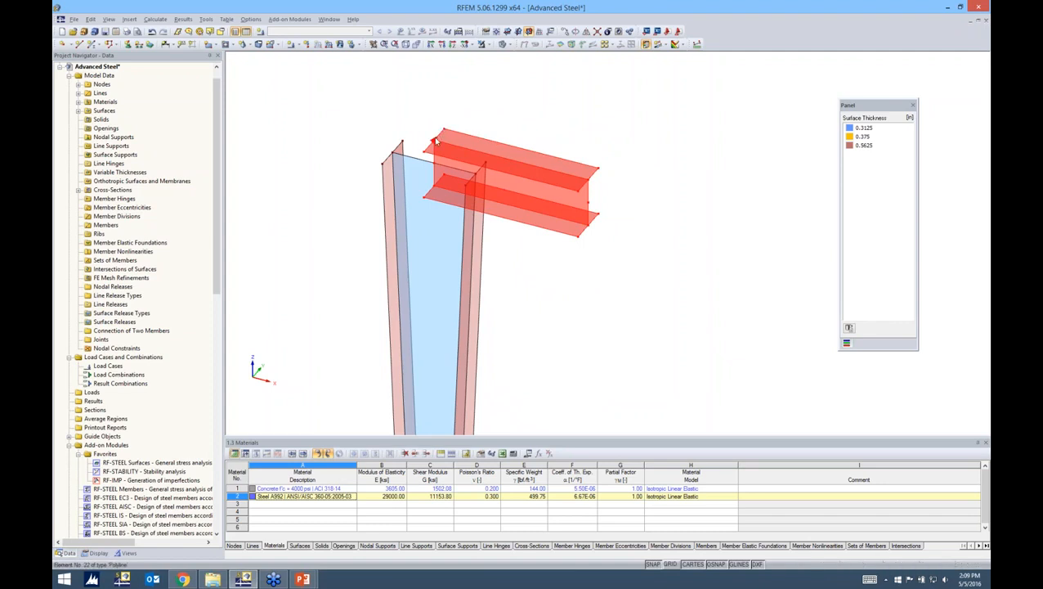
{"action": "scroll", "coordinate": [436, 144], "scroll_direction": "up", "scroll_amount": 2}
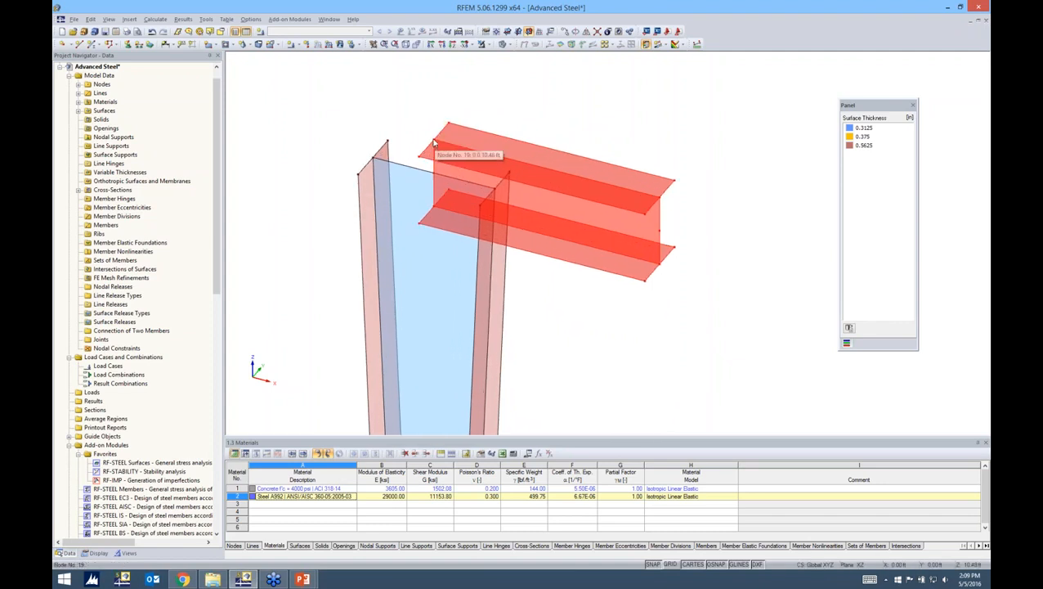
{"action": "left_click_drag", "start_coordinate": [448, 154], "coordinate": [496, 187]}
{"action": "middle_click_drag", "start_coordinate": [688, 184], "coordinate": [669, 120], "text": "ctrl"}
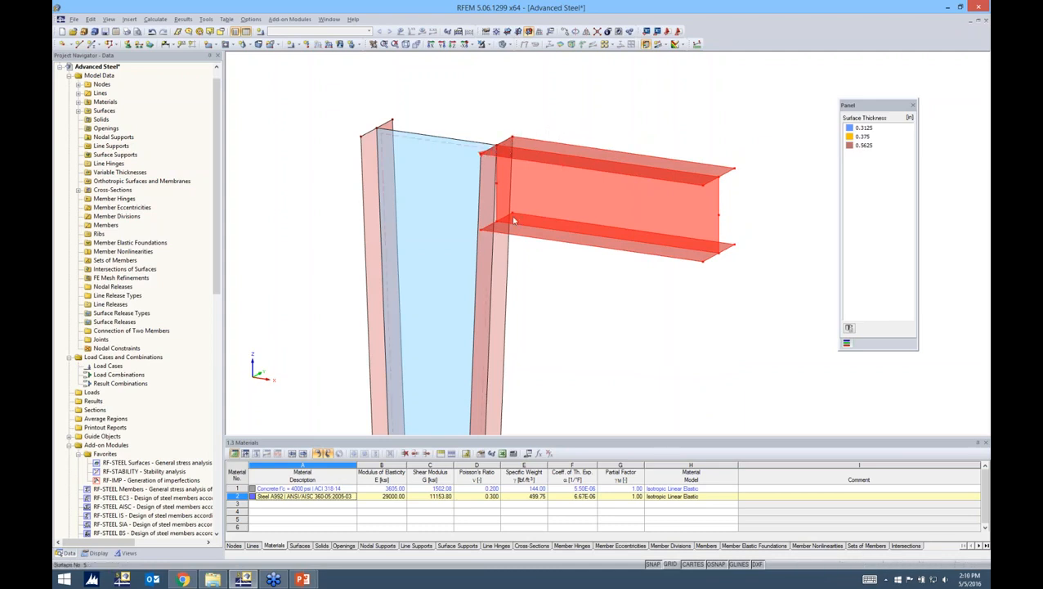
{"action": "left_click", "coordinate": [569, 270]}
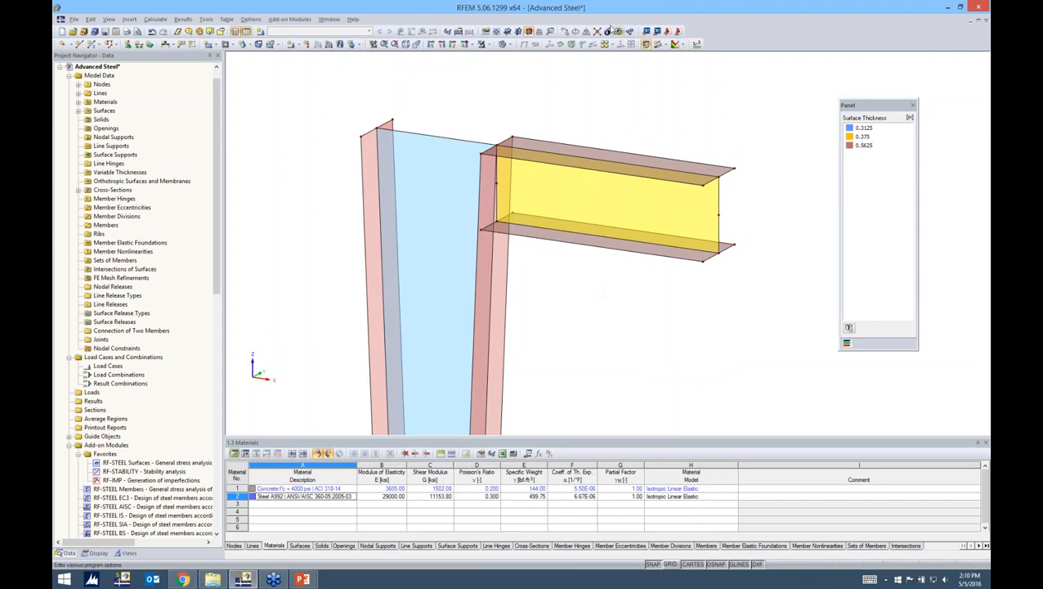
Create On Line nodes on the three edge lines of the column's beam-side flange, 1.5 ft from the line end.
{"action": "middle_click_drag", "start_coordinate": [623, 299], "coordinate": [696, 199], "text": "ctrl"}
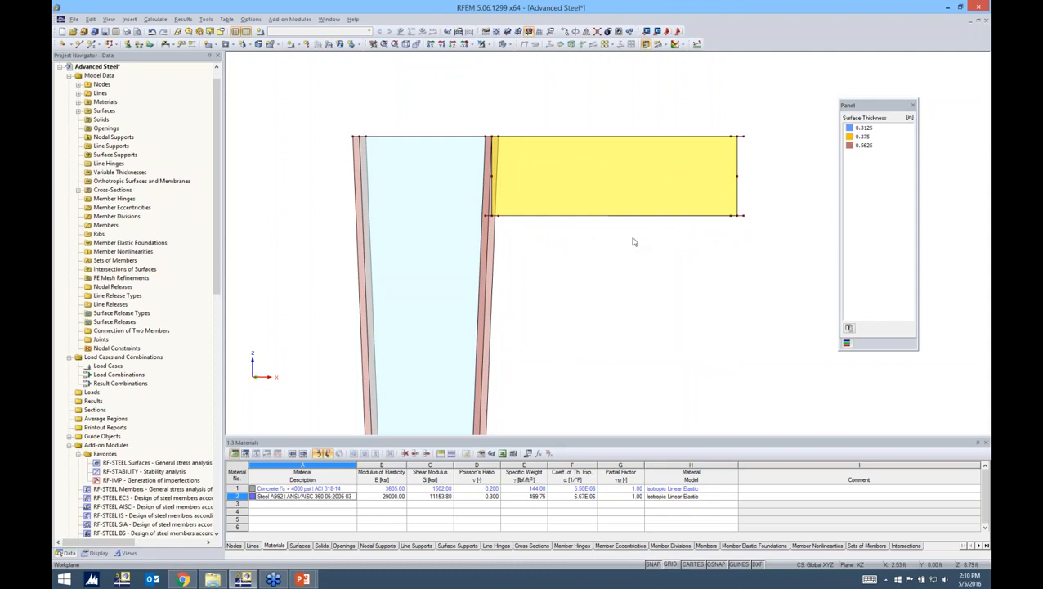
{"action": "scroll", "coordinate": [626, 249], "scroll_direction": "down", "scroll_amount": 2}
{"action": "middle_click_drag", "start_coordinate": [613, 260], "coordinate": [586, 279], "text": "ctrl"}
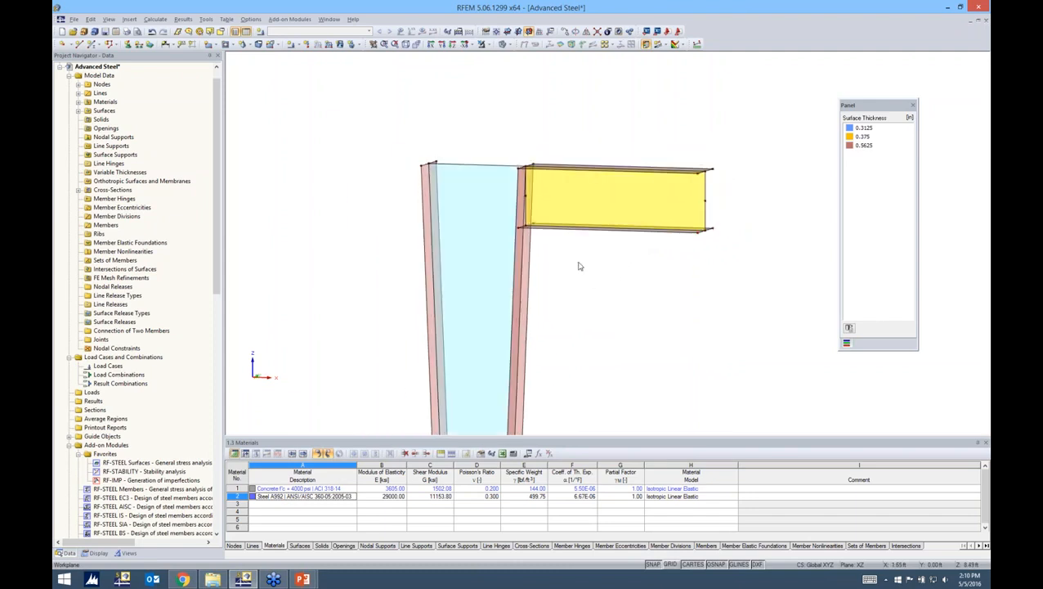
{"action": "middle_click_drag", "start_coordinate": [557, 276], "coordinate": [488, 210]}
{"action": "scroll", "coordinate": [515, 225], "scroll_direction": "down", "scroll_amount": 2}
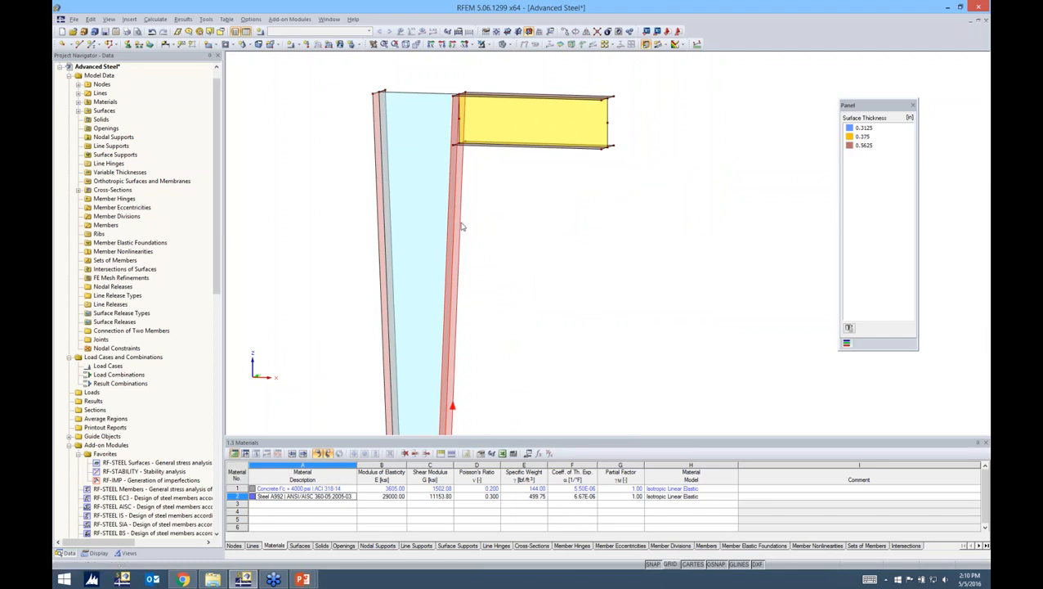
{"action": "right_click", "coordinate": [462, 226]}
{"action": "mouse_move", "coordinate": [489, 279]}
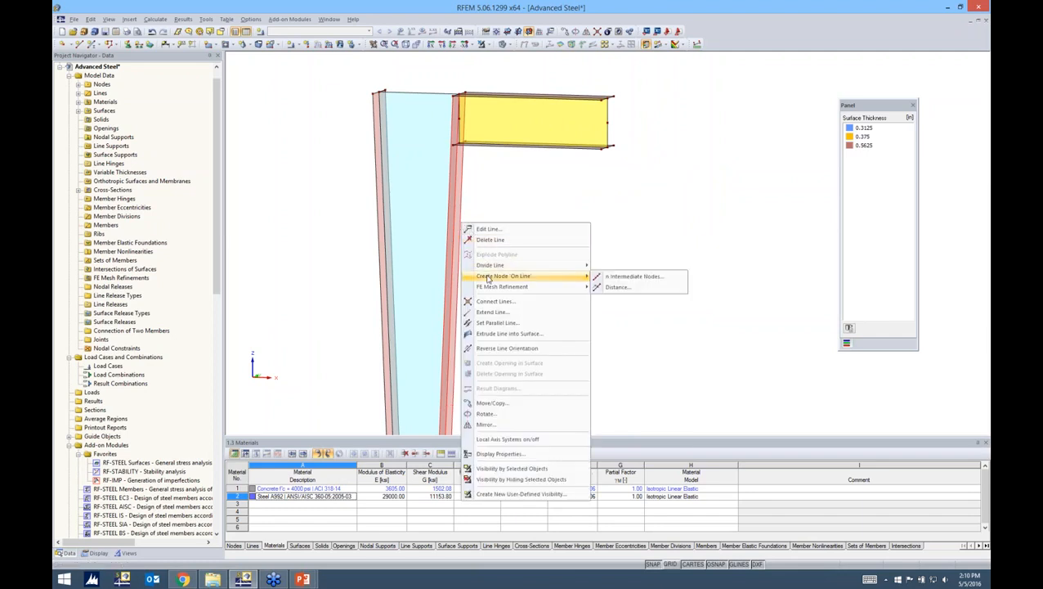
{"action": "left_click", "coordinate": [617, 286]}
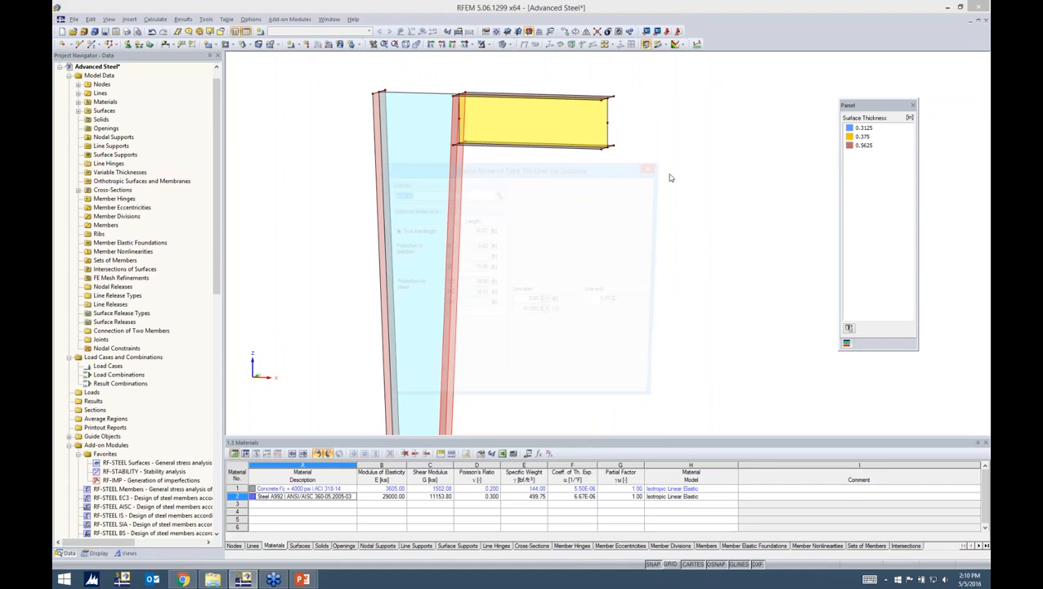
{"action": "left_click_drag", "start_coordinate": [573, 172], "coordinate": [692, 176]}
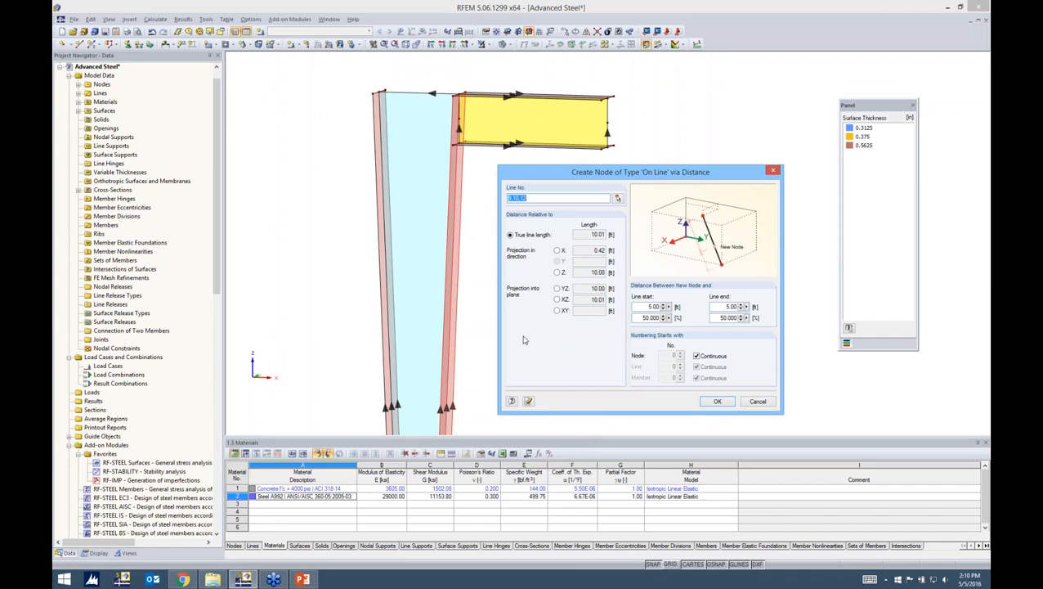
{"action": "double_click", "coordinate": [717, 307]}
{"action": "type", "text": "1.5"}
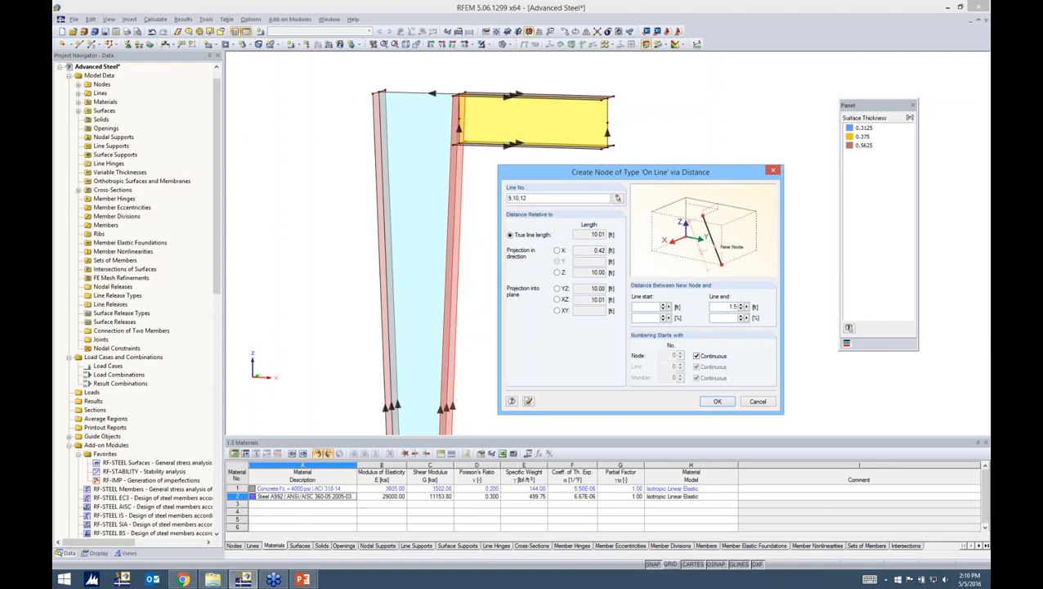
{"action": "key", "text": "Return"}
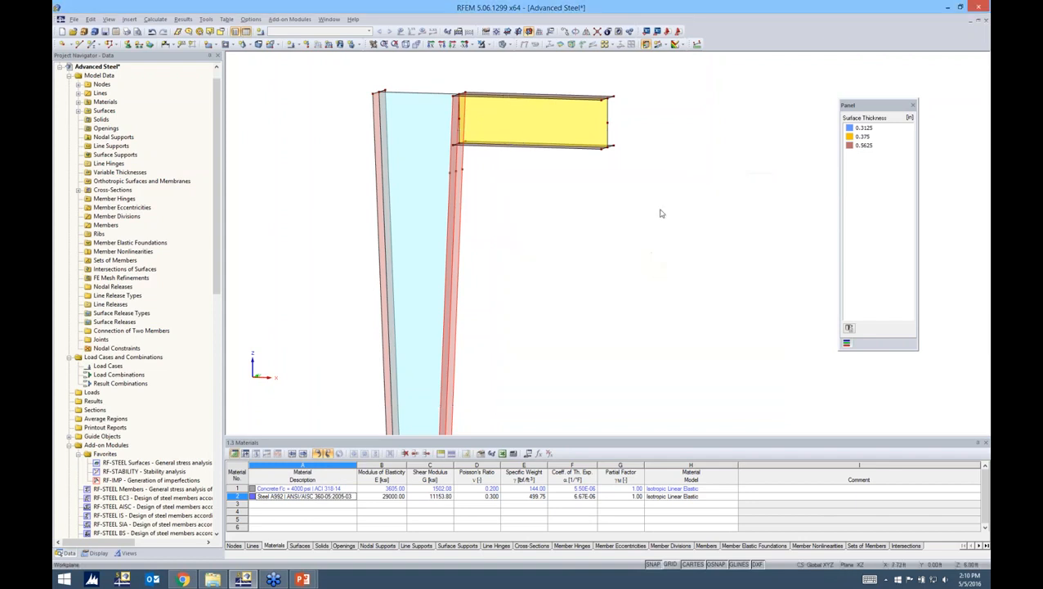
Move the column-end nodes of the beam's lower flange down onto the new flange nodes, giving the beam a taper.
{"action": "scroll", "coordinate": [478, 131], "scroll_direction": "up", "scroll_amount": 1}
{"action": "scroll", "coordinate": [478, 131], "scroll_direction": "up", "scroll_amount": 2}
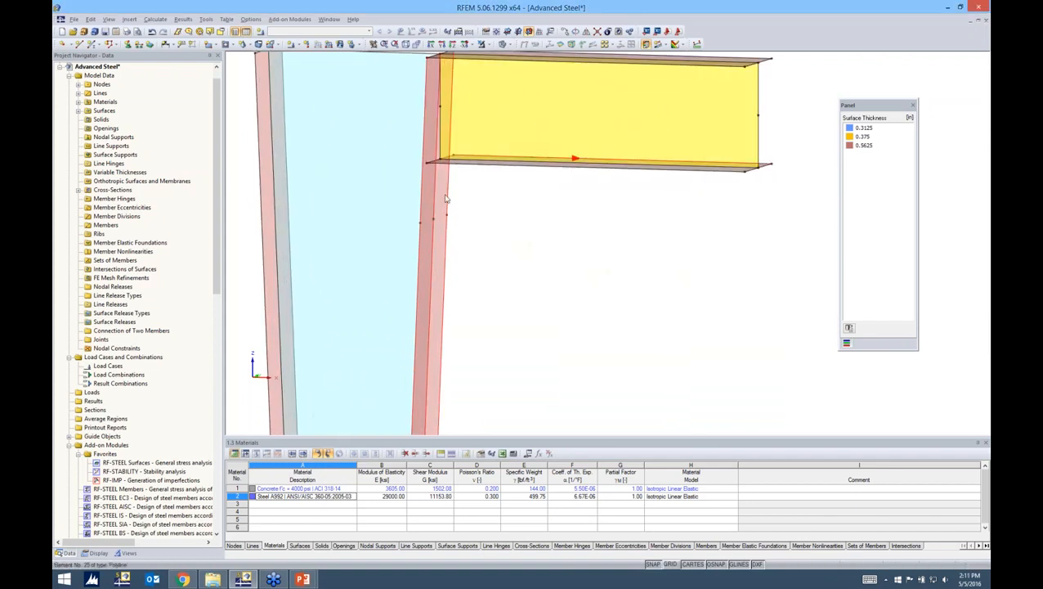
{"action": "middle_click_drag", "start_coordinate": [498, 197], "coordinate": [470, 229], "text": "ctrl"}
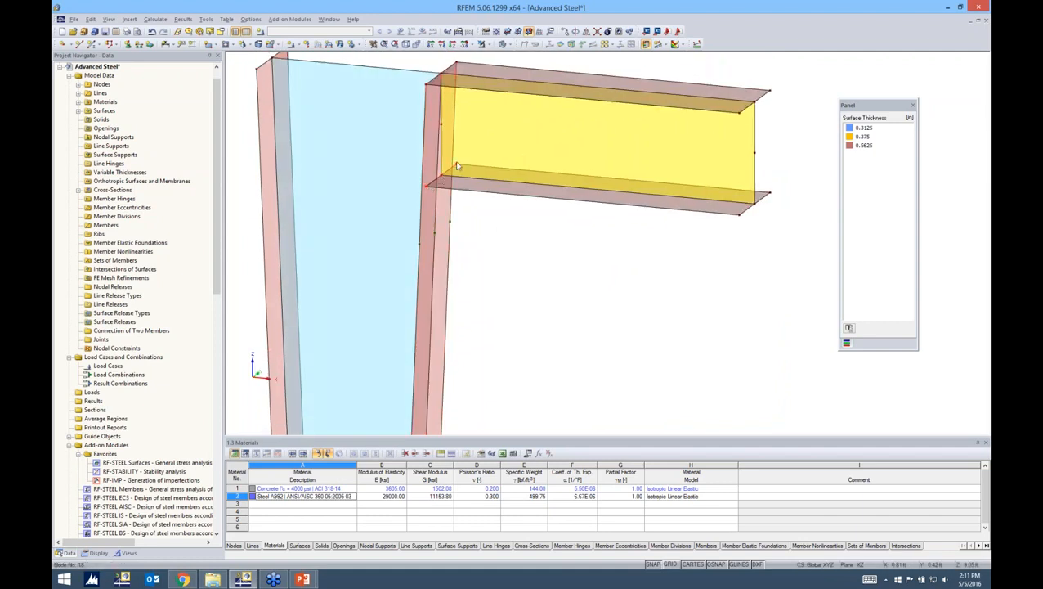
{"action": "scroll", "coordinate": [437, 181], "scroll_direction": "up", "scroll_amount": 3}
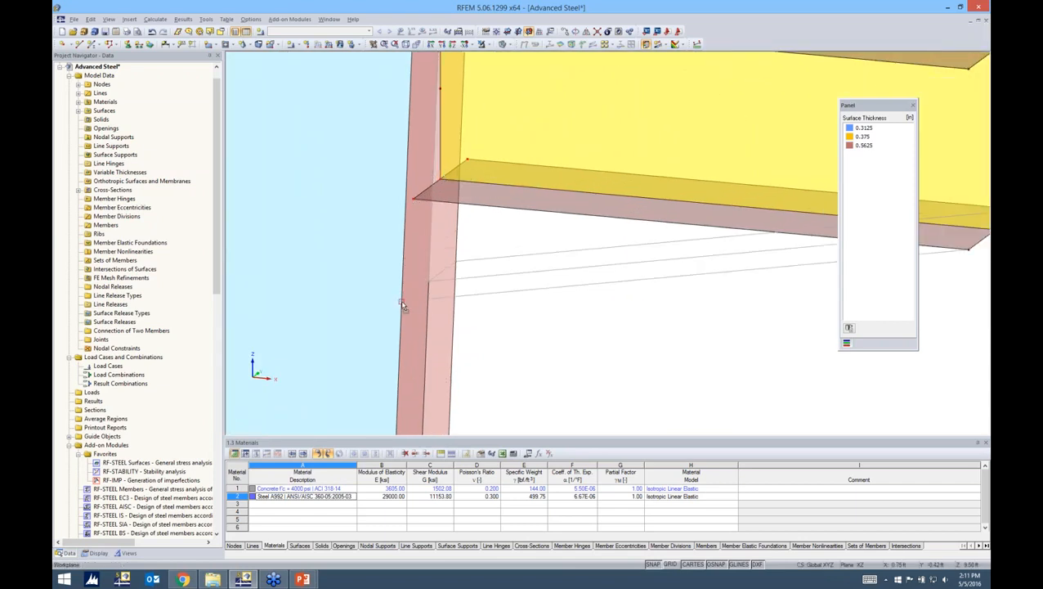
{"action": "scroll", "coordinate": [402, 304], "scroll_direction": "down", "scroll_amount": 5}
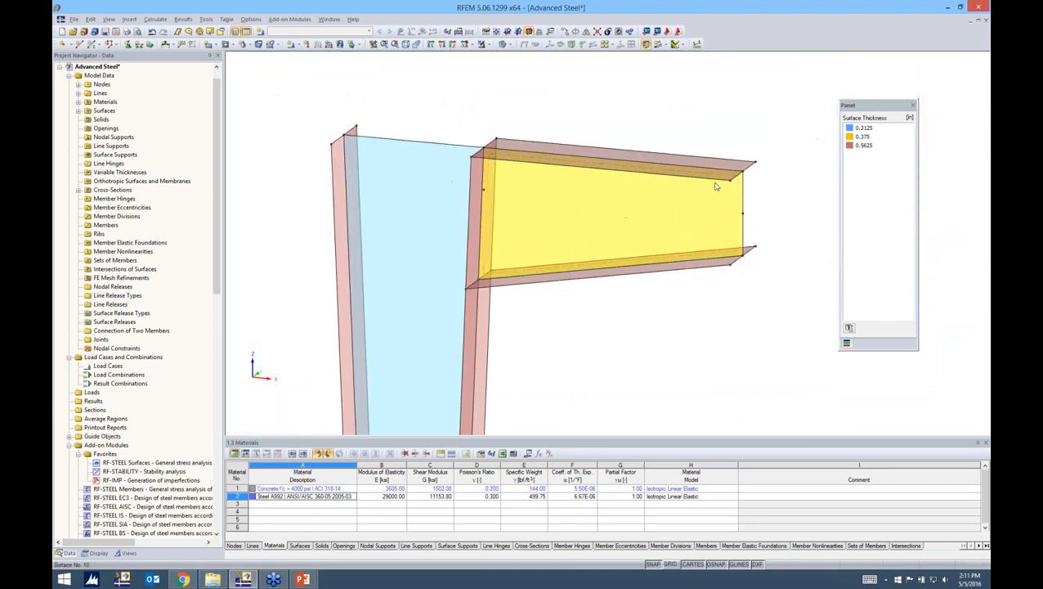
Turn on the local axis systems of the surfaces and compare the axis directions on the column flanges.
{"action": "middle_click_drag", "start_coordinate": [585, 346], "coordinate": [579, 288], "text": "ctrl"}
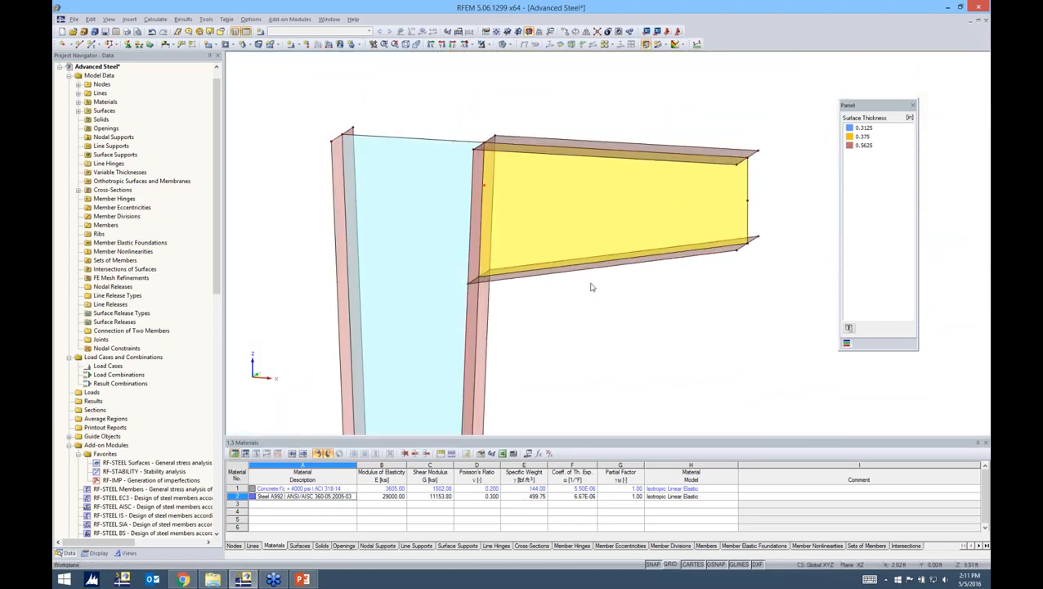
{"action": "scroll", "coordinate": [594, 285], "scroll_direction": "down", "scroll_amount": 3}
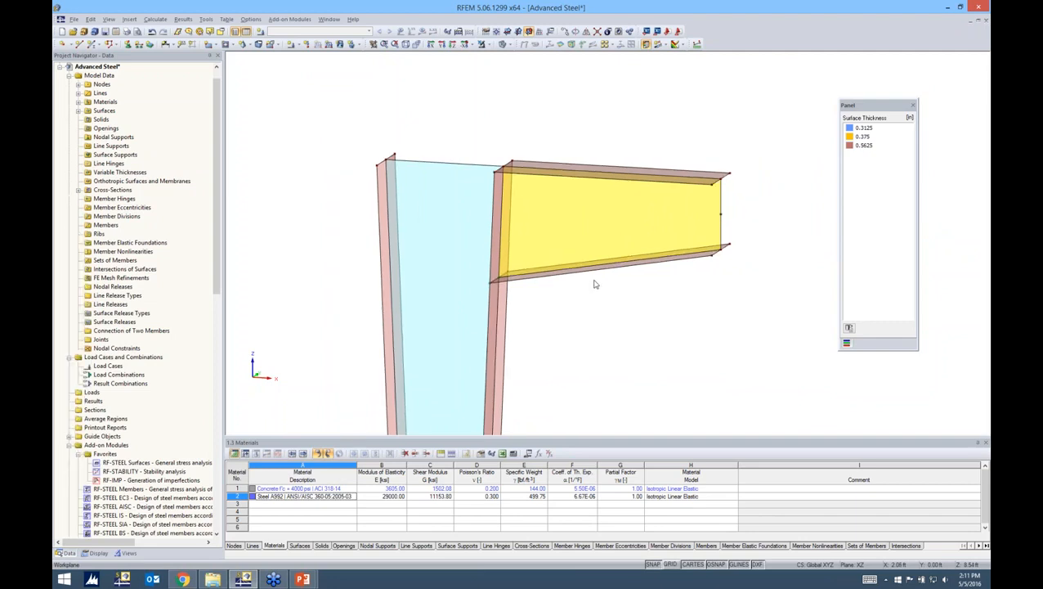
{"action": "middle_click_drag", "start_coordinate": [564, 299], "coordinate": [608, 301], "text": "ctrl"}
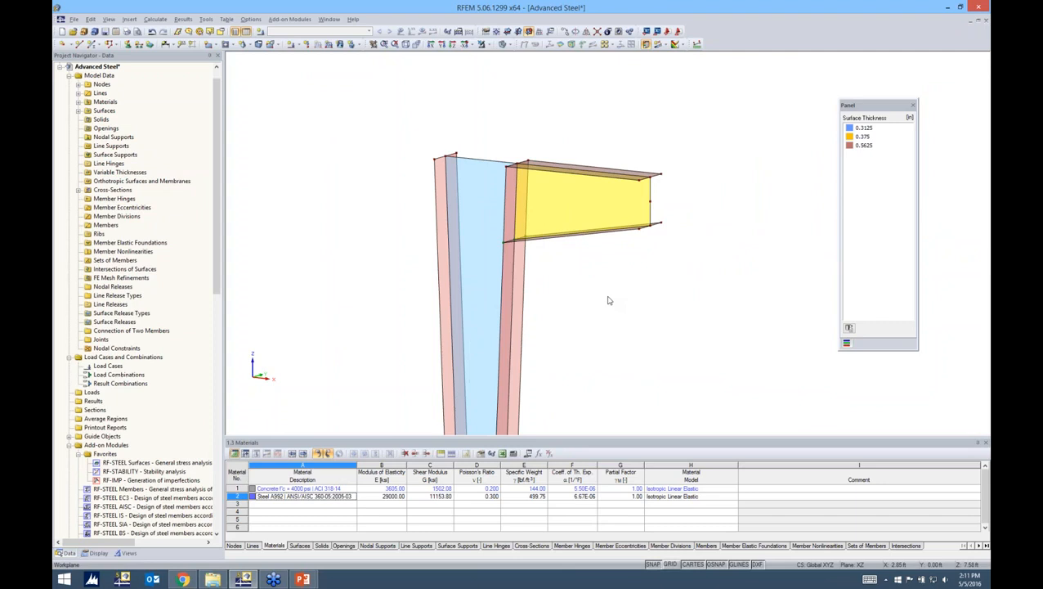
{"action": "right_click", "coordinate": [478, 188]}
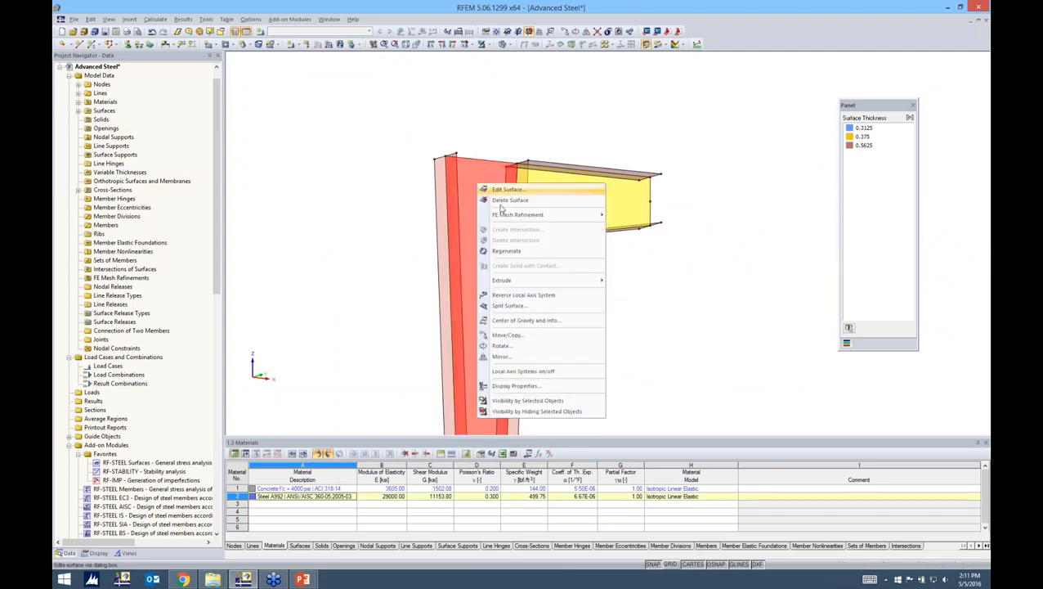
{"action": "left_click", "coordinate": [508, 372]}
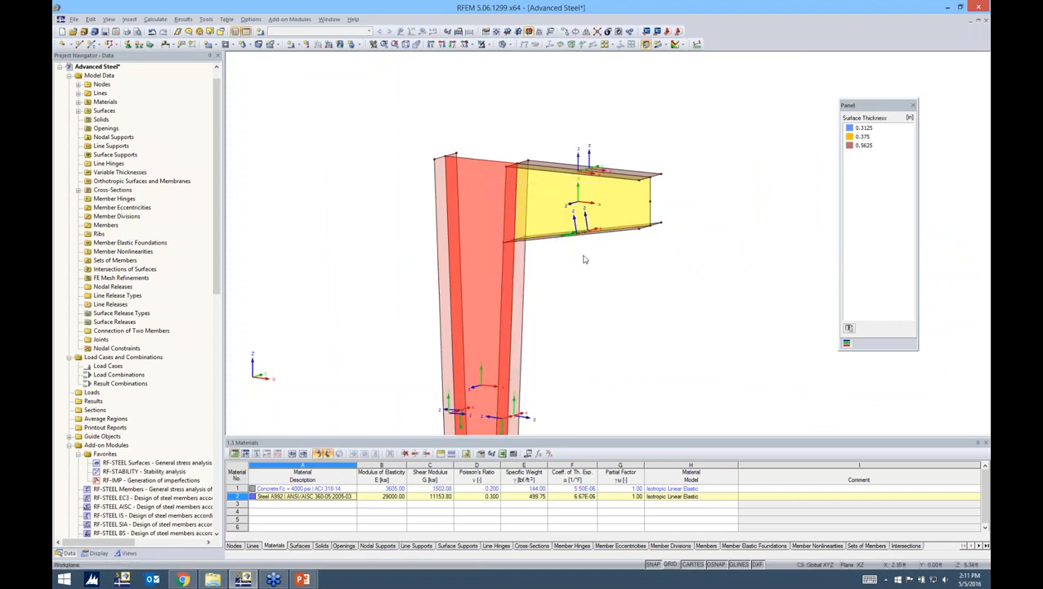
{"action": "middle_click_drag", "start_coordinate": [576, 261], "coordinate": [556, 148]}
{"action": "scroll", "coordinate": [561, 167], "scroll_direction": "down", "scroll_amount": 1}
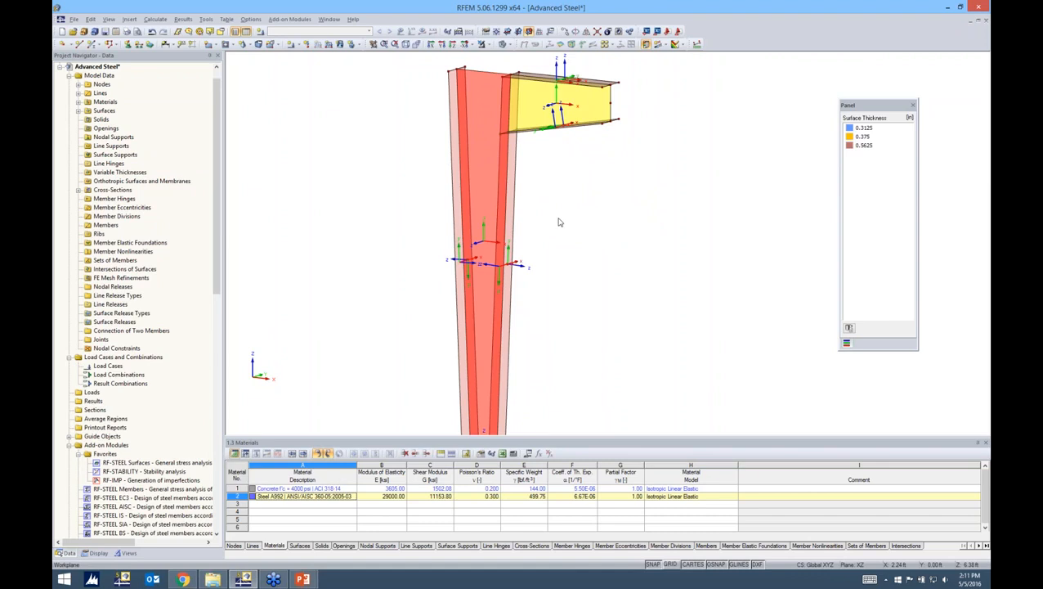
{"action": "middle_click_drag", "start_coordinate": [565, 219], "coordinate": [535, 266], "text": "ctrl"}
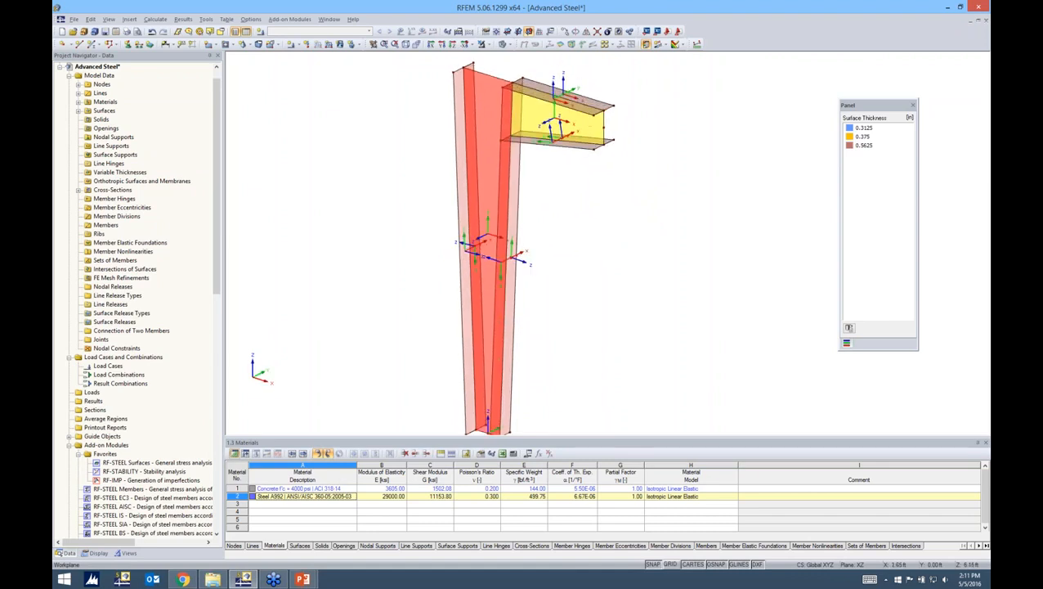
{"action": "middle_click_drag", "start_coordinate": [558, 210], "coordinate": [536, 253], "text": "ctrl"}
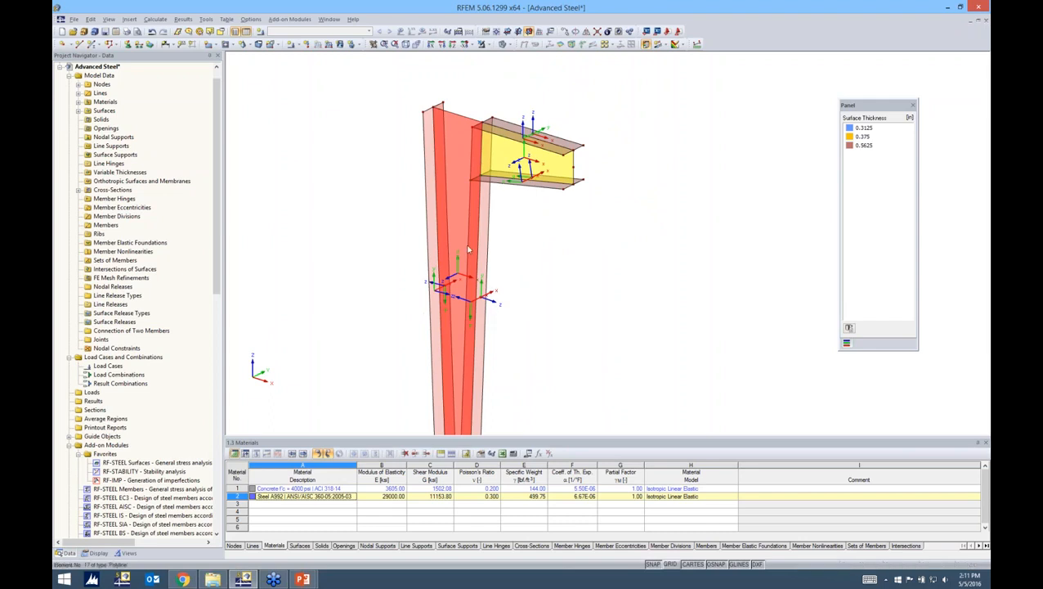
{"action": "scroll", "coordinate": [542, 314], "scroll_direction": "up", "scroll_amount": 3}
{"action": "middle_click_drag", "start_coordinate": [544, 314], "coordinate": [479, 304], "text": "ctrl"}
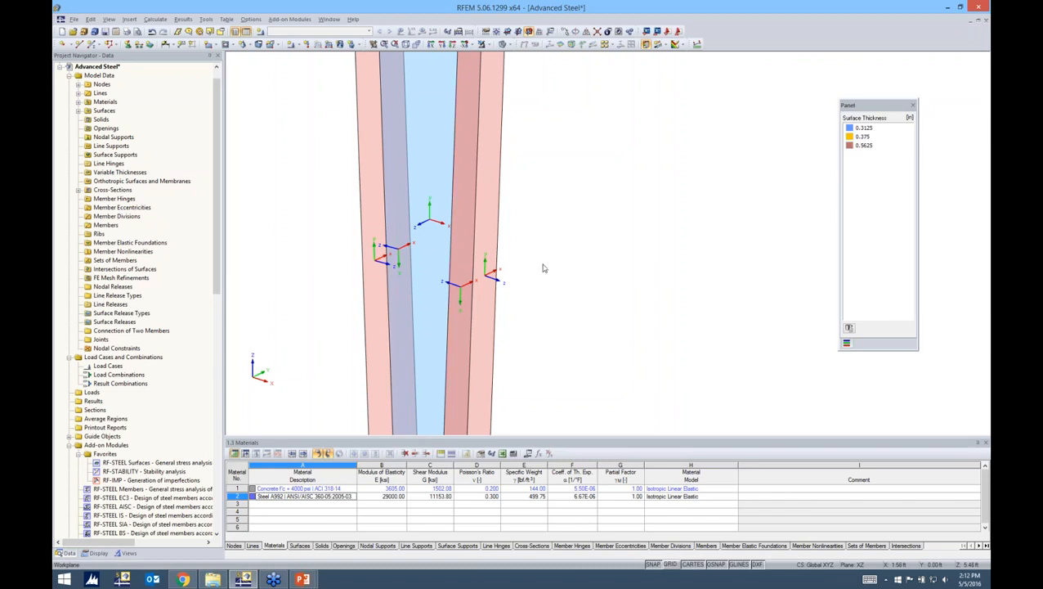
Reverse the local axis system of the near half of the column's beam-side flange to match the other half.
{"action": "left_click", "coordinate": [466, 265]}
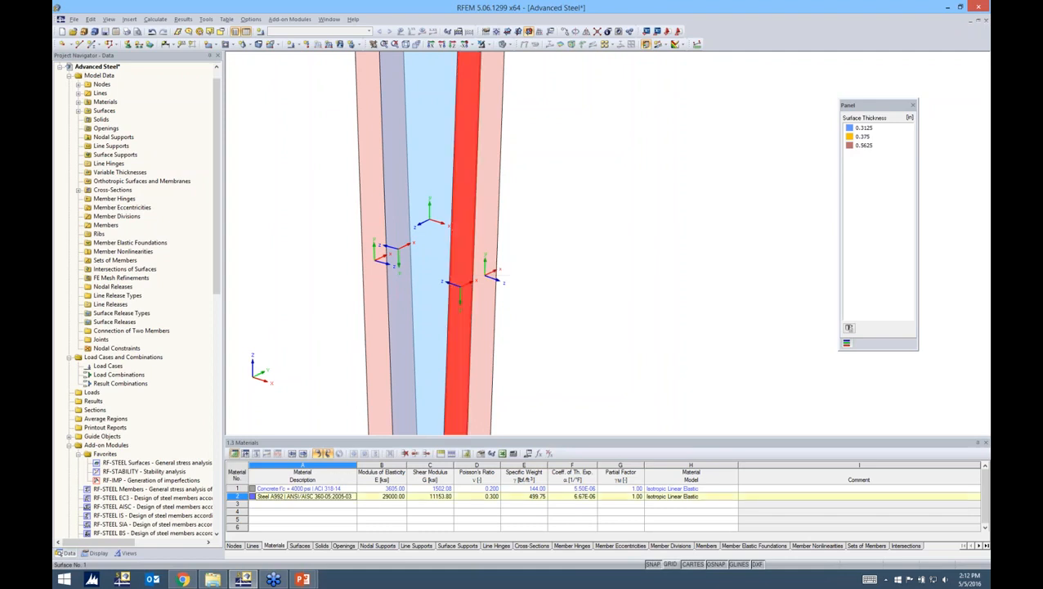
{"action": "right_click", "coordinate": [463, 255]}
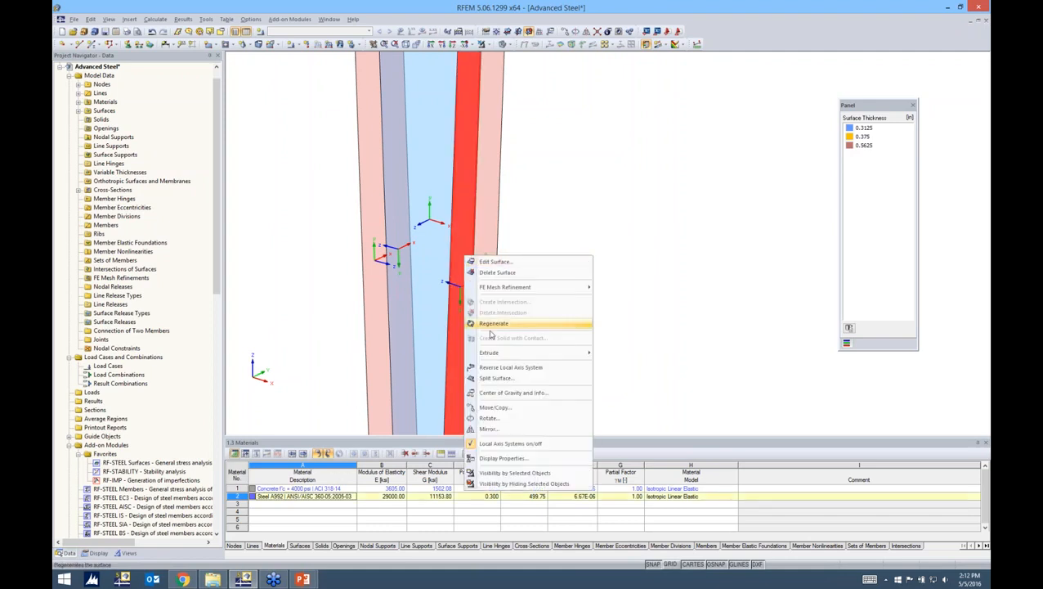
{"action": "left_click", "coordinate": [500, 367]}
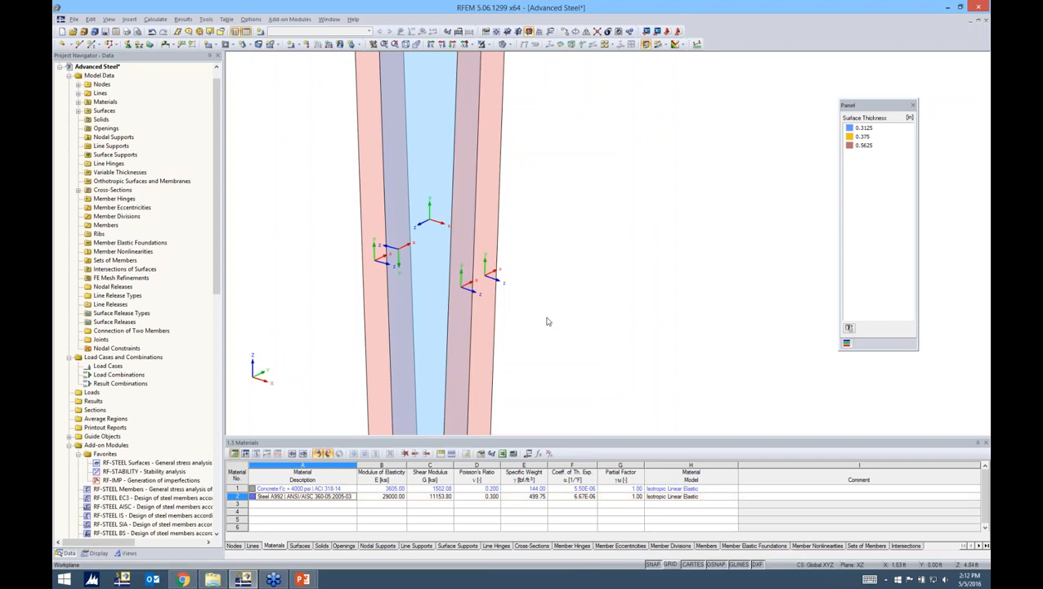
{"action": "scroll", "coordinate": [487, 302], "scroll_direction": "up", "scroll_amount": 3}
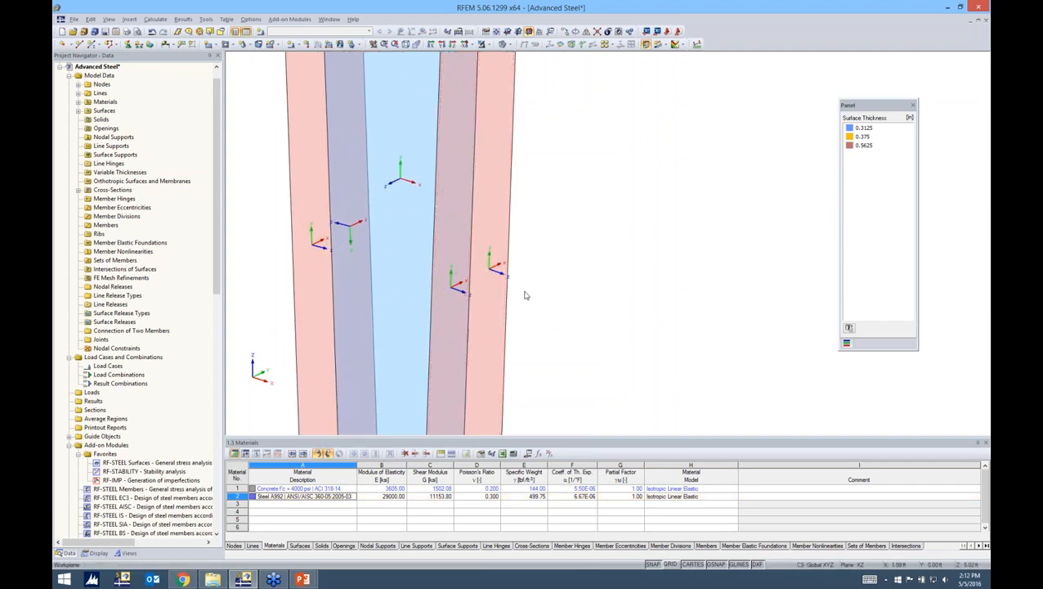
{"action": "middle_click_drag", "start_coordinate": [501, 287], "coordinate": [728, 286], "text": "ctrl"}
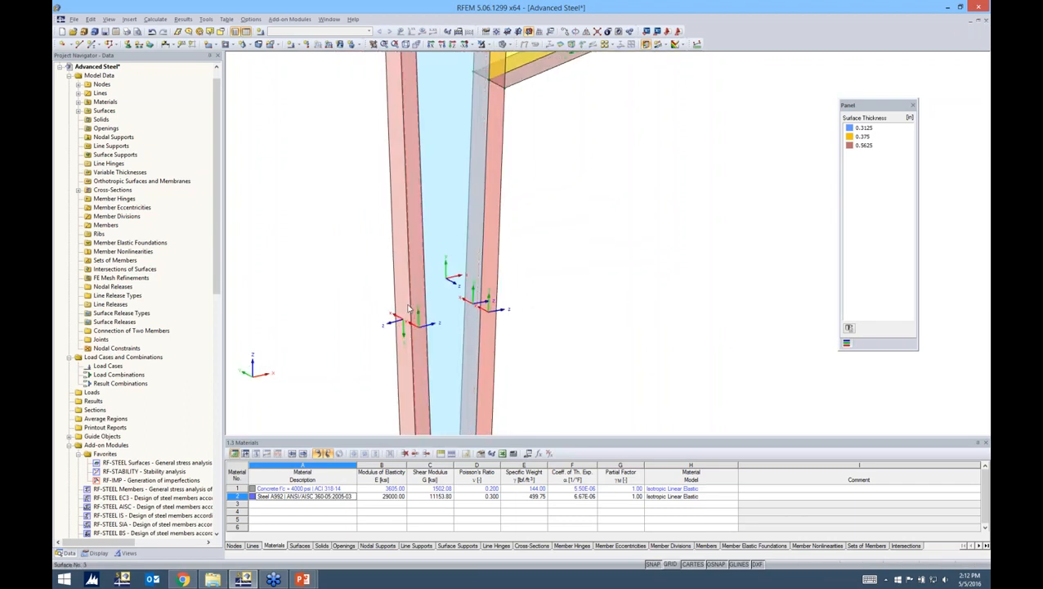
Reverse the local axis system of the mismatched half of the column's outer flange to match its other half.
{"action": "right_click", "coordinate": [404, 304]}
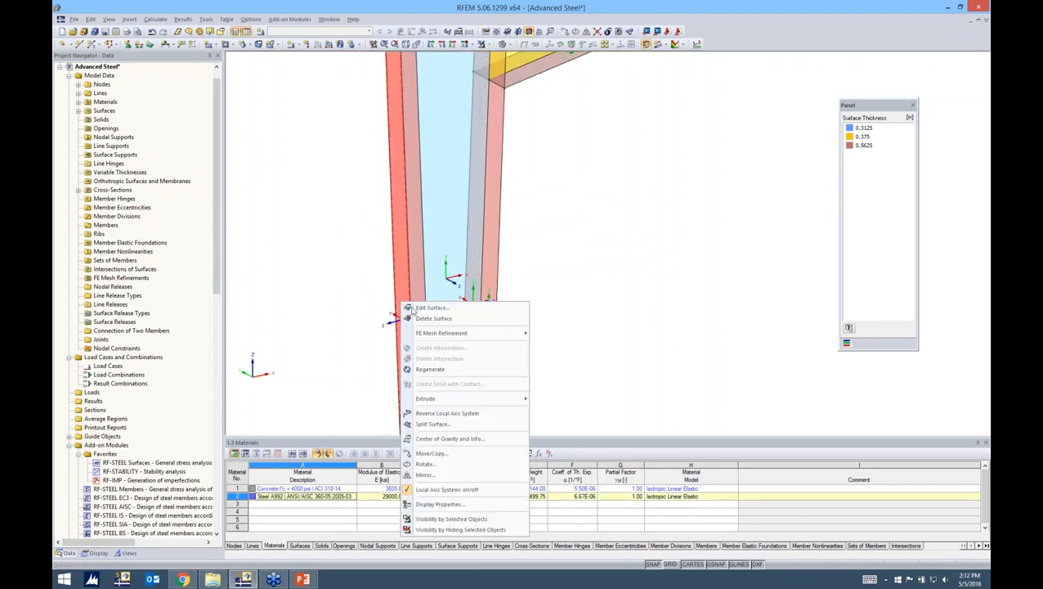
{"action": "left_click", "coordinate": [426, 412]}
{"action": "middle_click_drag", "start_coordinate": [555, 281], "coordinate": [331, 324], "text": "ctrl"}
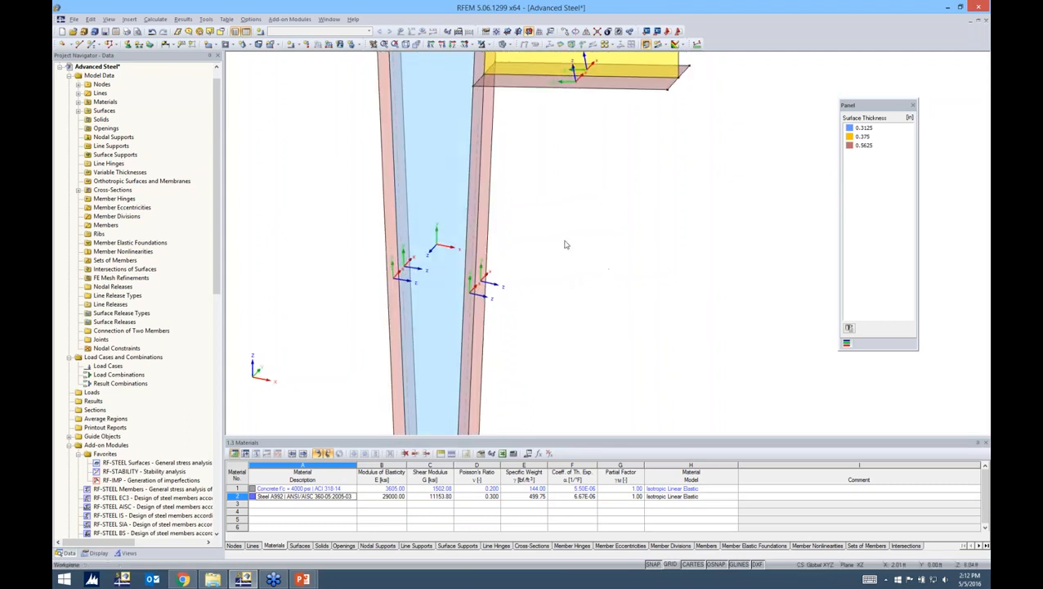
{"action": "scroll", "coordinate": [552, 230], "scroll_direction": "down", "scroll_amount": 1}
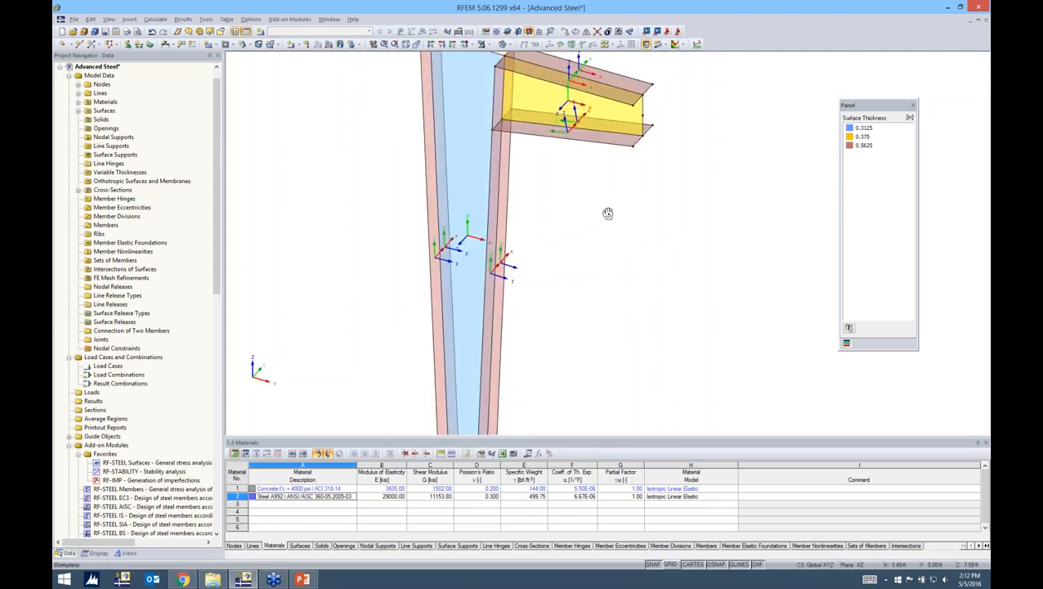
{"action": "scroll", "coordinate": [577, 247], "scroll_direction": "down", "scroll_amount": 2}
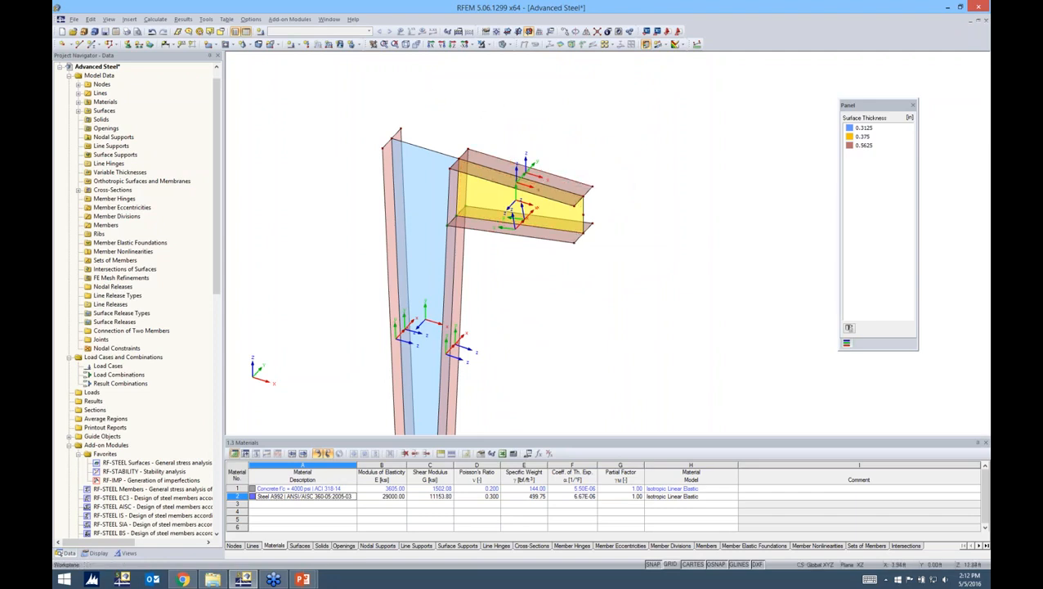
Turn on the grid and set the XY work plane with its origin at the near top corner of the column's outer flange.
{"action": "middle_click_drag", "start_coordinate": [478, 114], "coordinate": [459, 151], "text": "ctrl"}
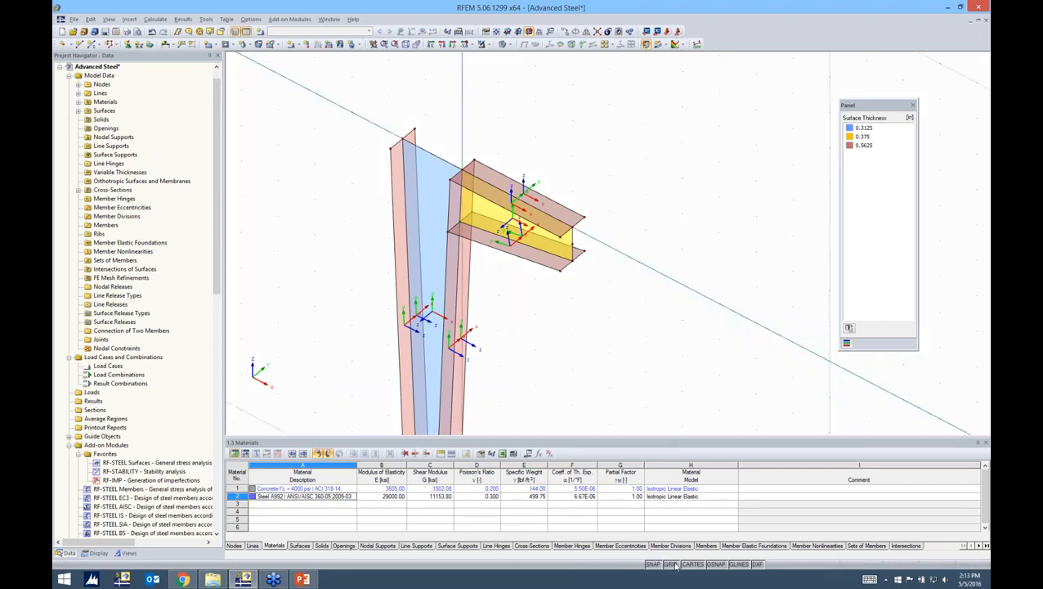
{"action": "left_click", "coordinate": [507, 31]}
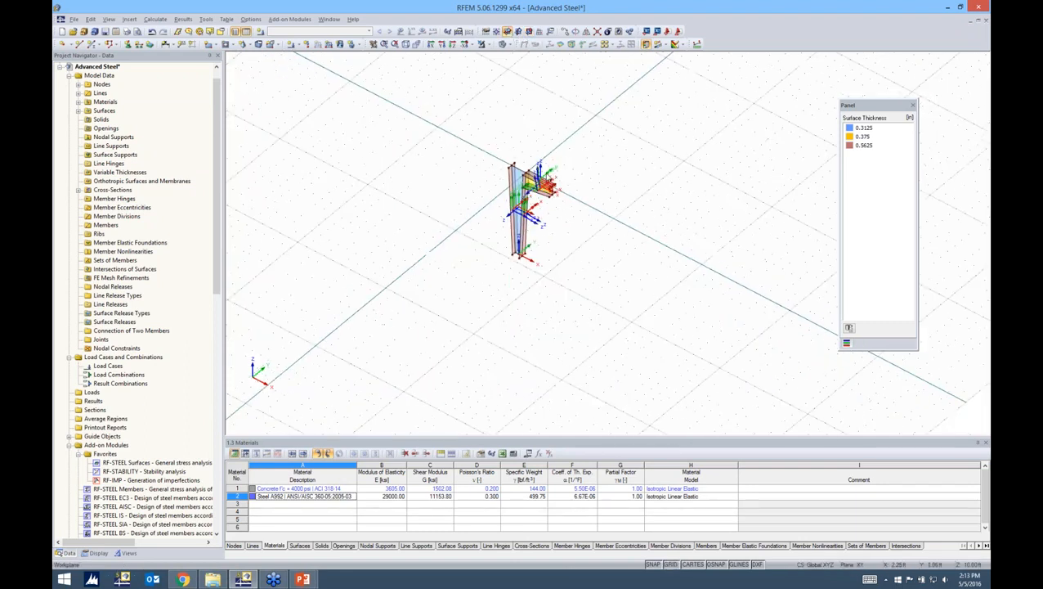
{"action": "scroll", "coordinate": [548, 170], "scroll_direction": "up", "scroll_amount": 5}
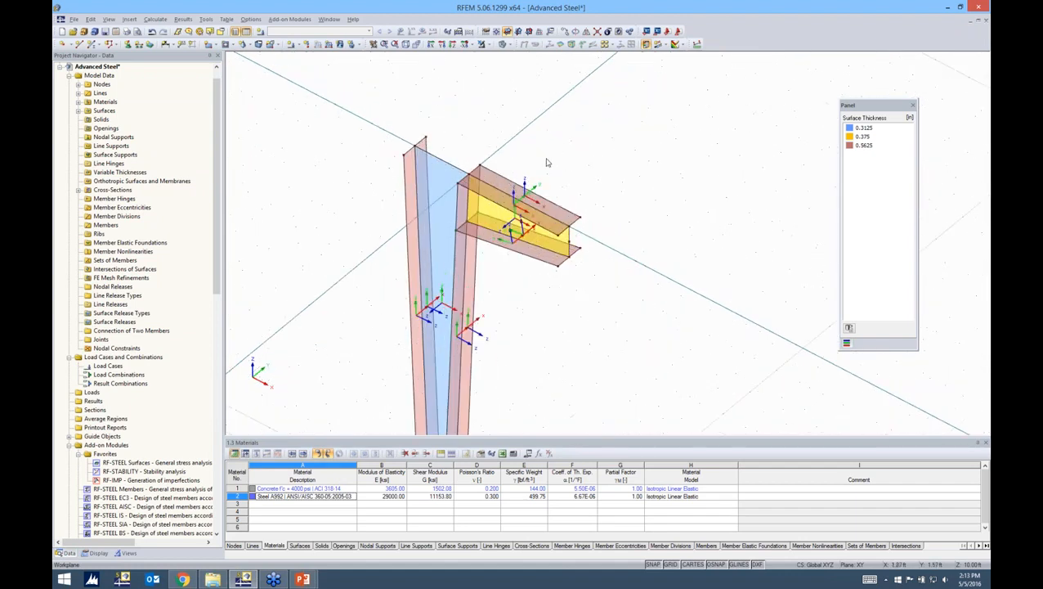
{"action": "left_click", "coordinate": [499, 33]}
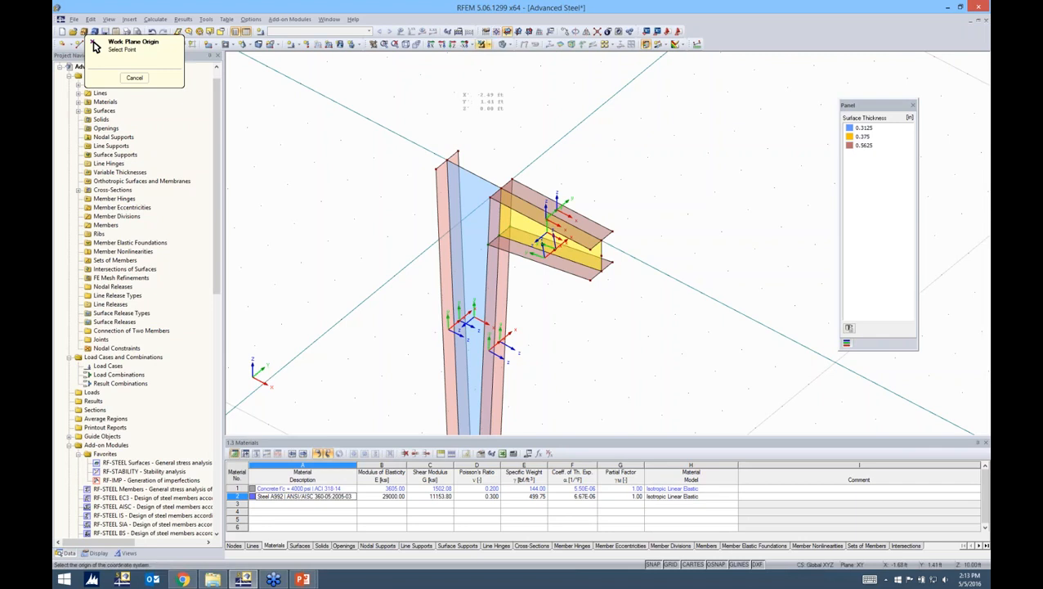
{"action": "left_click", "coordinate": [438, 169]}
{"action": "scroll", "coordinate": [451, 162], "scroll_direction": "up", "scroll_amount": 4}
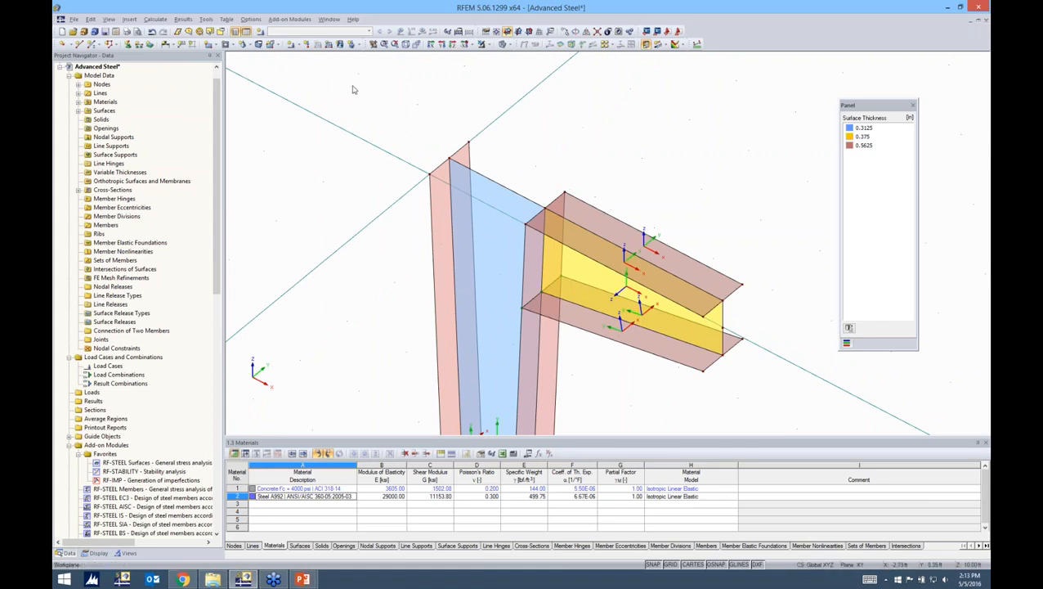
Create a 0.5 in thick Steel A992 rectangular surface as a cap plate spanning the column top between both flanges.
{"action": "left_click", "coordinate": [215, 45]}
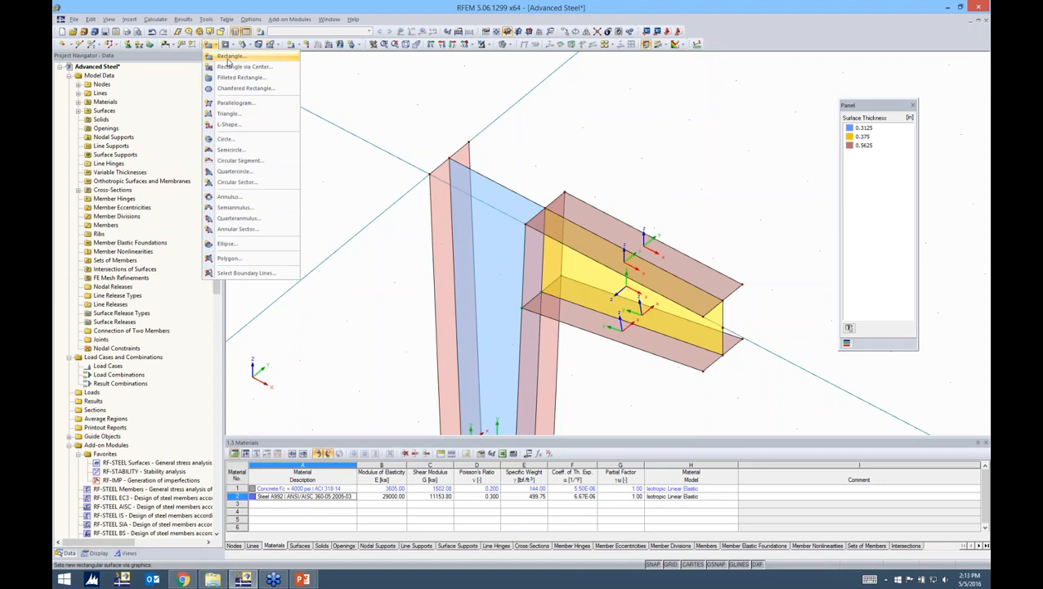
{"action": "left_click", "coordinate": [229, 57]}
{"action": "left_click_drag", "start_coordinate": [407, 170], "coordinate": [410, 123]}
{"action": "left_click", "coordinate": [452, 175]}
{"action": "left_click", "coordinate": [446, 193]}
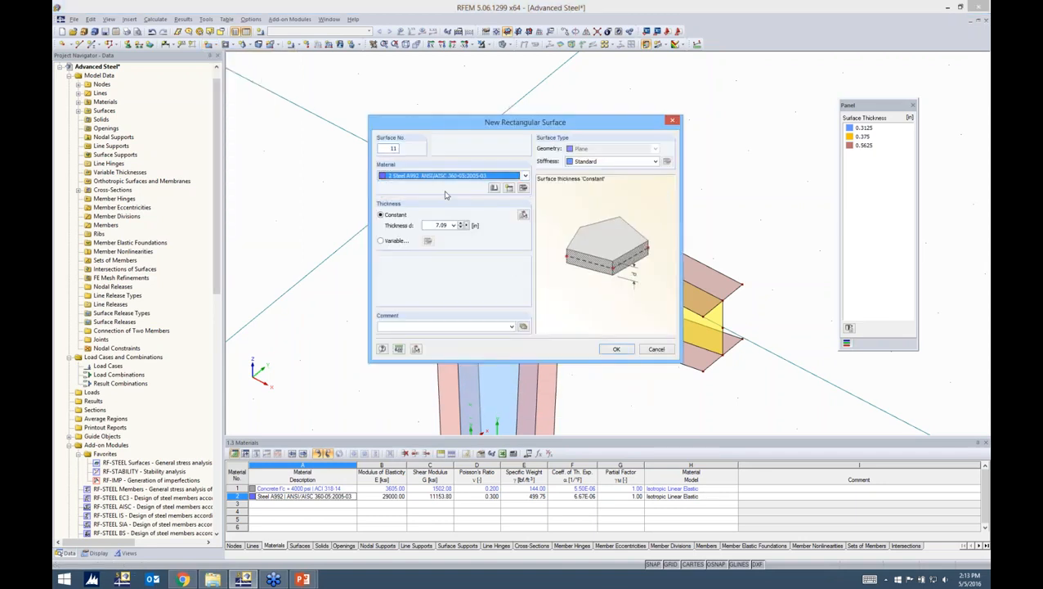
{"action": "left_click", "coordinate": [442, 224]}
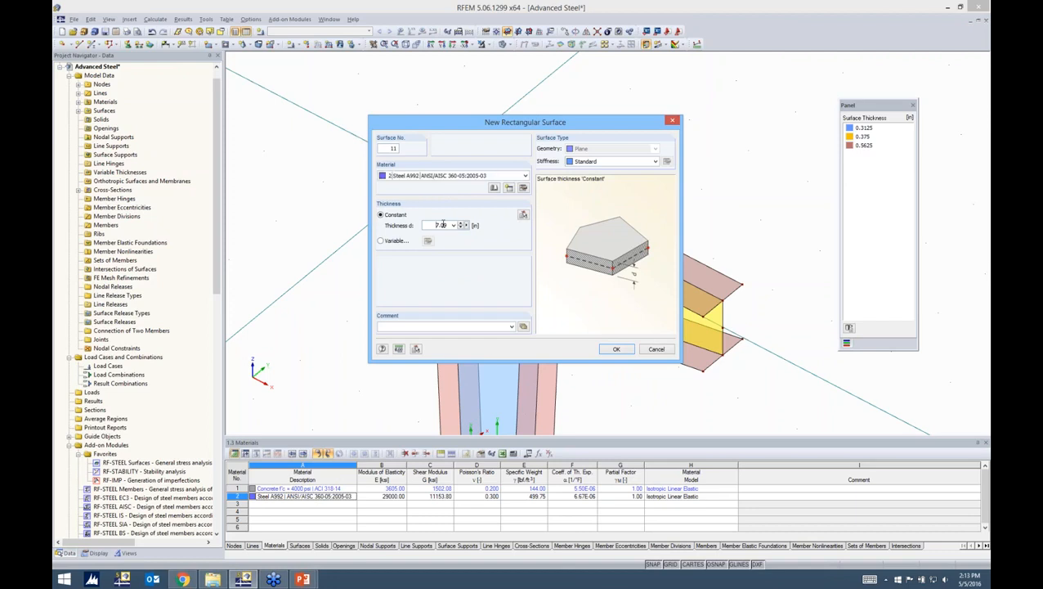
{"action": "type", "text": "0.5"}
{"action": "left_click", "coordinate": [615, 350]}
{"action": "left_click_drag", "start_coordinate": [429, 175], "coordinate": [572, 193]}
{"action": "key", "text": "Escape"}
Align the cap plate's beam-side edge with the top corners of the column's beam-side flange.
{"action": "scroll", "coordinate": [587, 196], "scroll_direction": "up", "scroll_amount": 3}
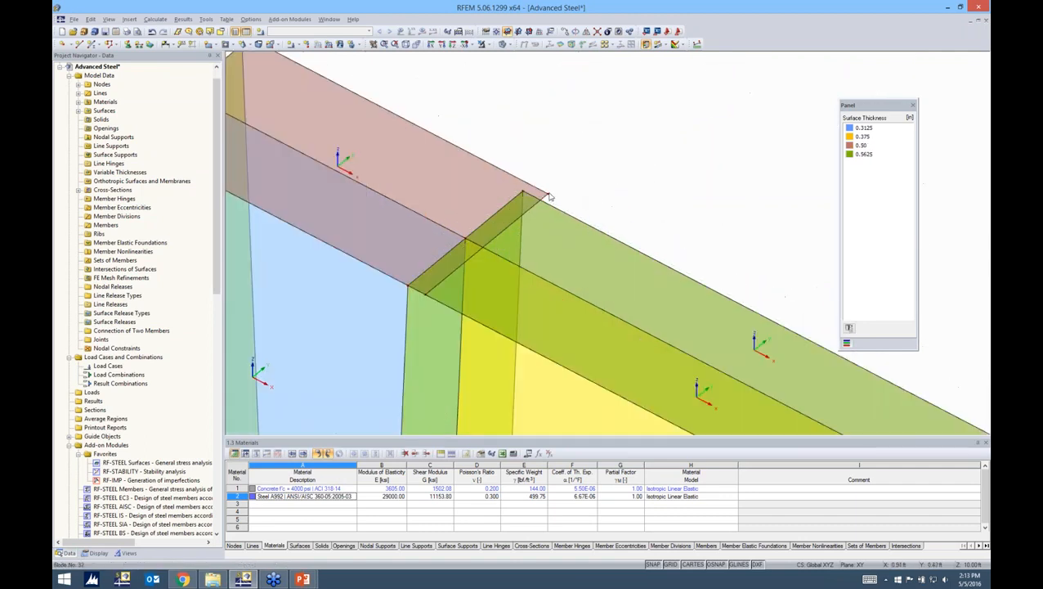
{"action": "left_click_drag", "start_coordinate": [536, 194], "coordinate": [524, 193]}
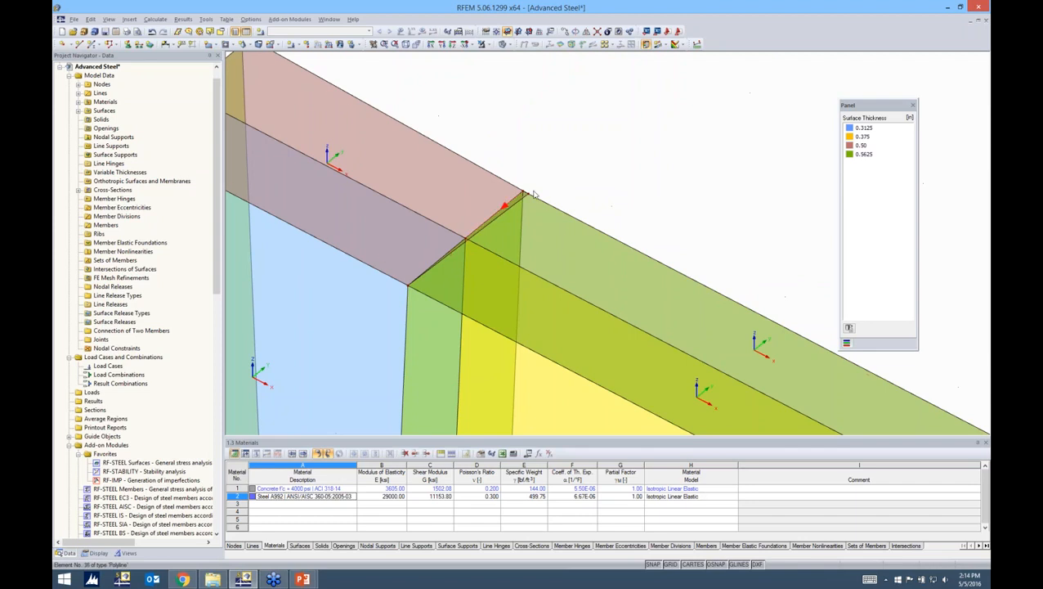
{"action": "scroll", "coordinate": [535, 194], "scroll_direction": "up", "scroll_amount": 2}
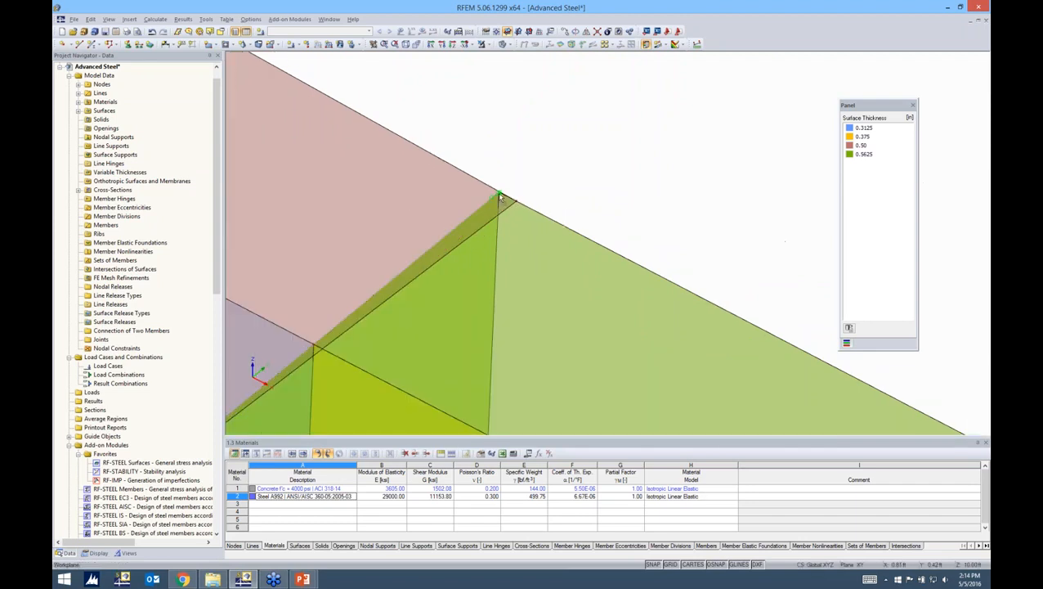
{"action": "scroll", "coordinate": [528, 180], "scroll_direction": "down", "scroll_amount": 3}
{"action": "scroll", "coordinate": [621, 193], "scroll_direction": "down", "scroll_amount": 1}
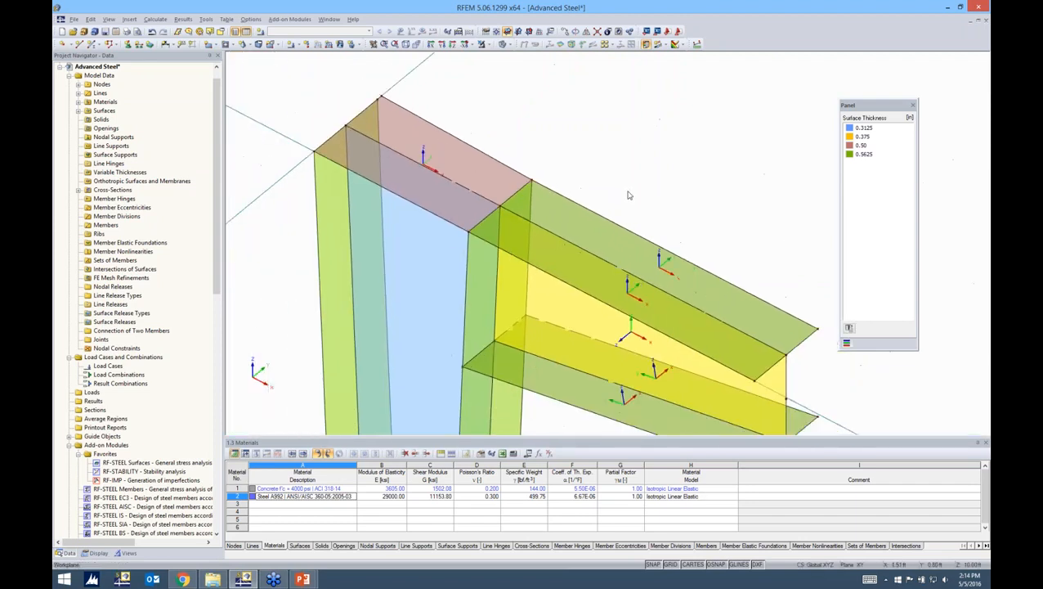
{"action": "scroll", "coordinate": [368, 86], "scroll_direction": "up", "scroll_amount": 2}
{"action": "scroll", "coordinate": [398, 101], "scroll_direction": "up", "scroll_amount": 1}
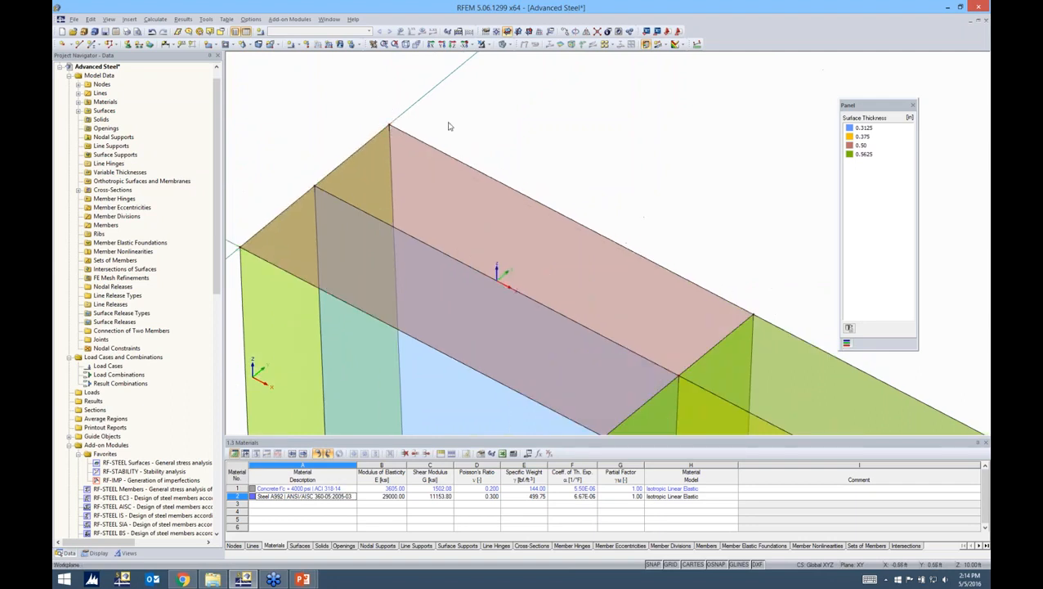
{"action": "scroll", "coordinate": [448, 126], "scroll_direction": "down", "scroll_amount": 3}
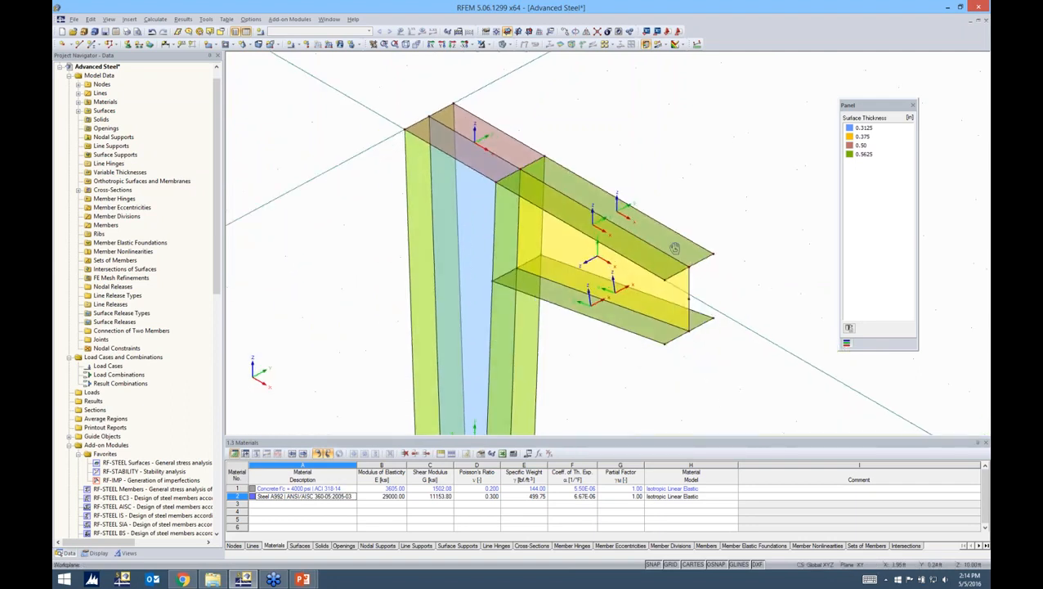
Set the YZ work plane with its origin at the near corner of the upper flange at the beam's free end.
{"action": "middle_click_drag", "start_coordinate": [676, 248], "coordinate": [660, 229], "text": "ctrl"}
{"action": "middle_click_drag", "start_coordinate": [746, 234], "coordinate": [669, 226]}
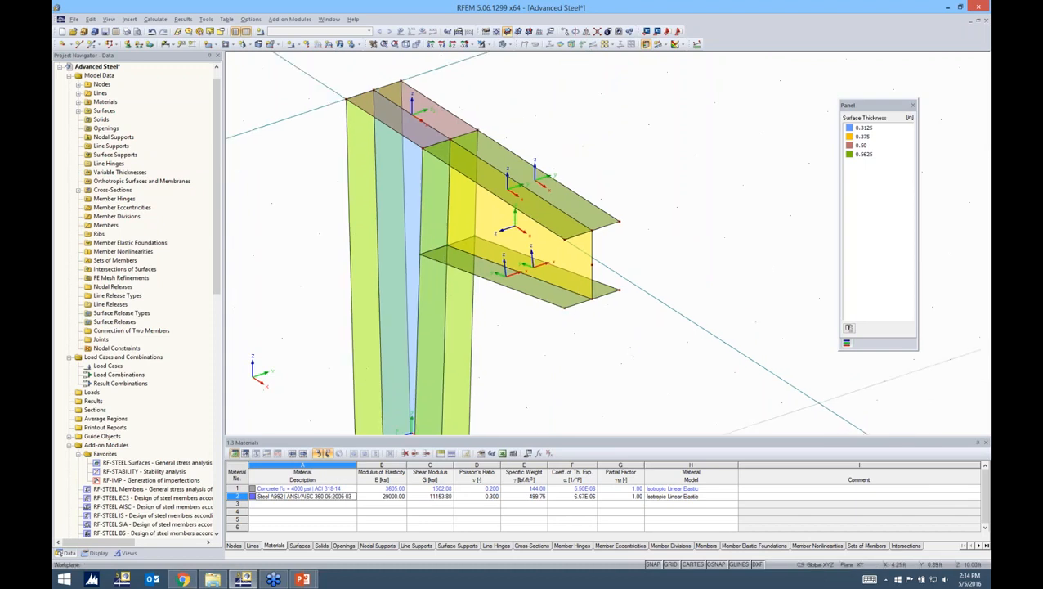
{"action": "middle_click_drag", "start_coordinate": [602, 181], "coordinate": [550, 180]}
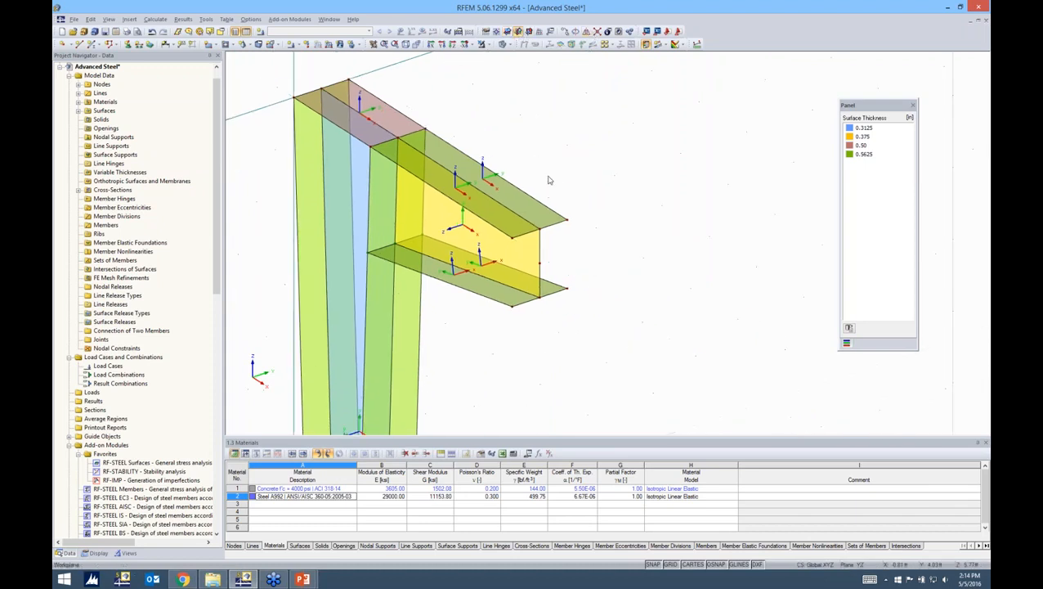
{"action": "left_click", "coordinate": [497, 31]}
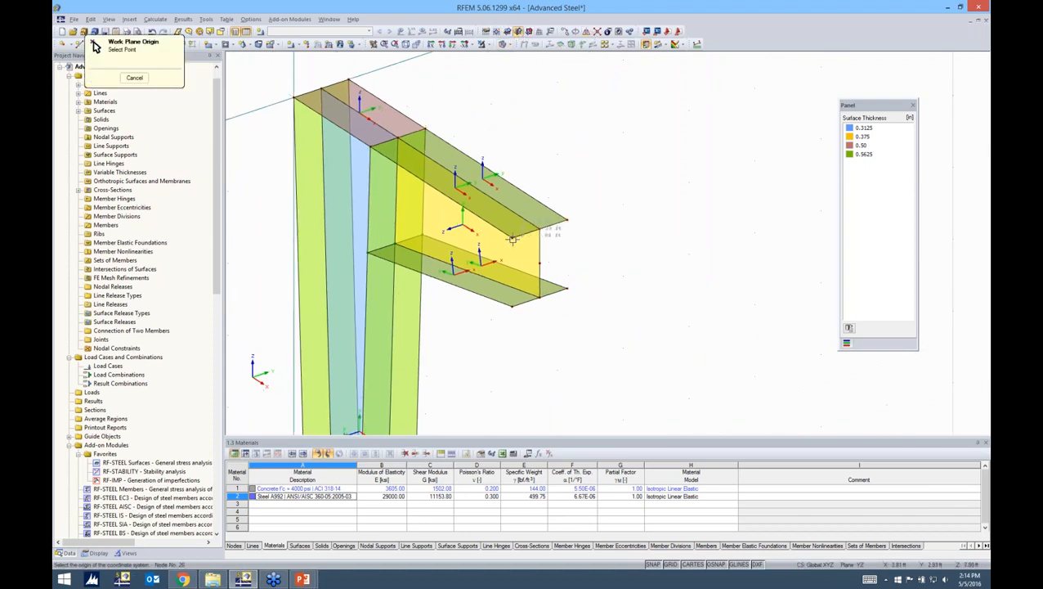
{"action": "left_click", "coordinate": [512, 239]}
Create a 0.50 in thick Steel A992 rectangular end plate across the beam's free end and turn off the grid.
{"action": "left_click", "coordinate": [210, 46]}
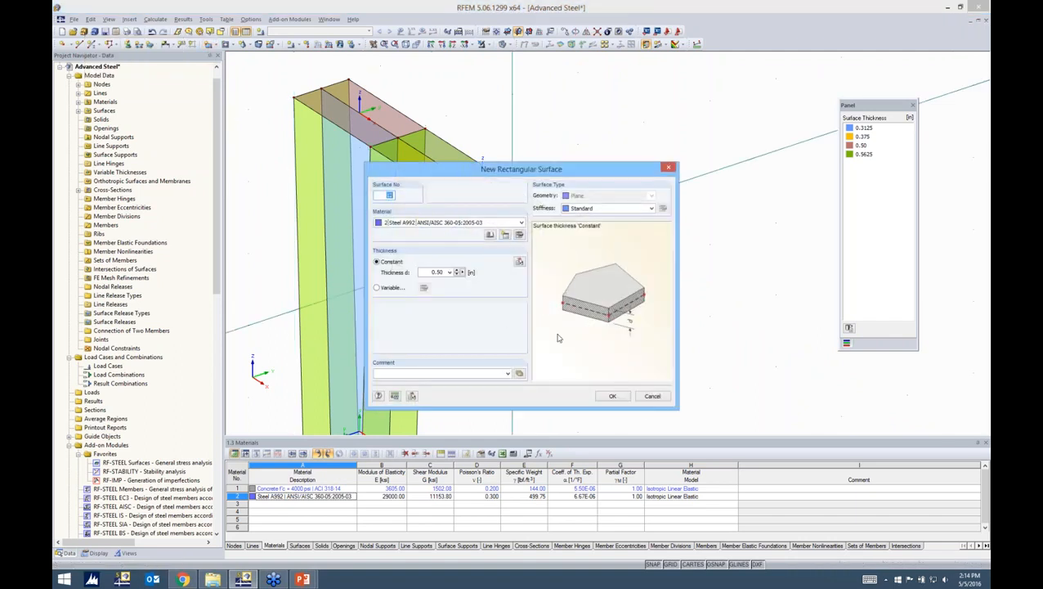
{"action": "left_click", "coordinate": [610, 397]}
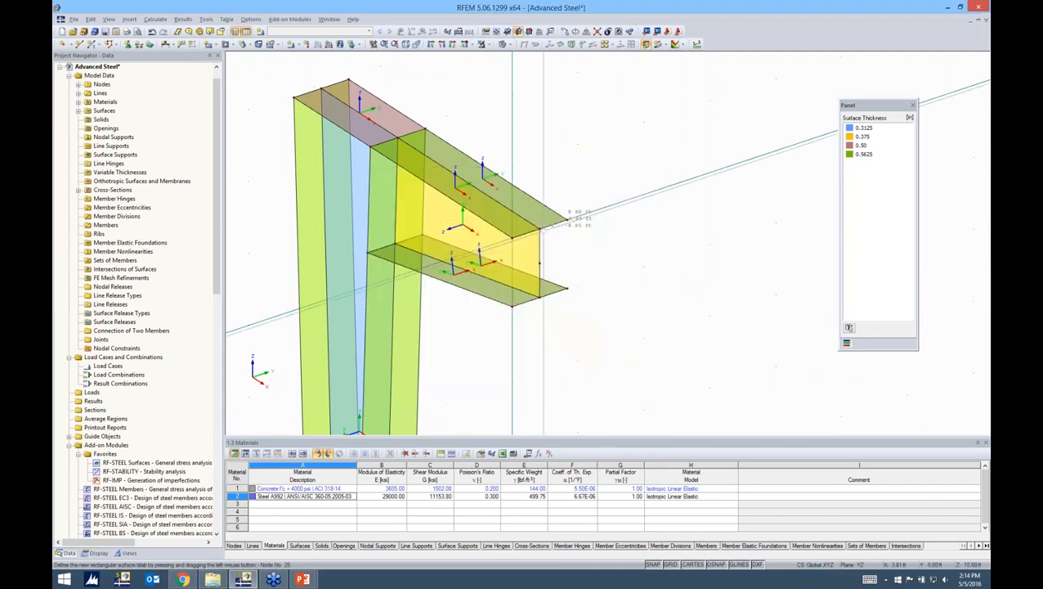
{"action": "left_click_drag", "start_coordinate": [512, 239], "coordinate": [622, 265]}
{"action": "scroll", "coordinate": [621, 265], "scroll_direction": "down", "scroll_amount": 1}
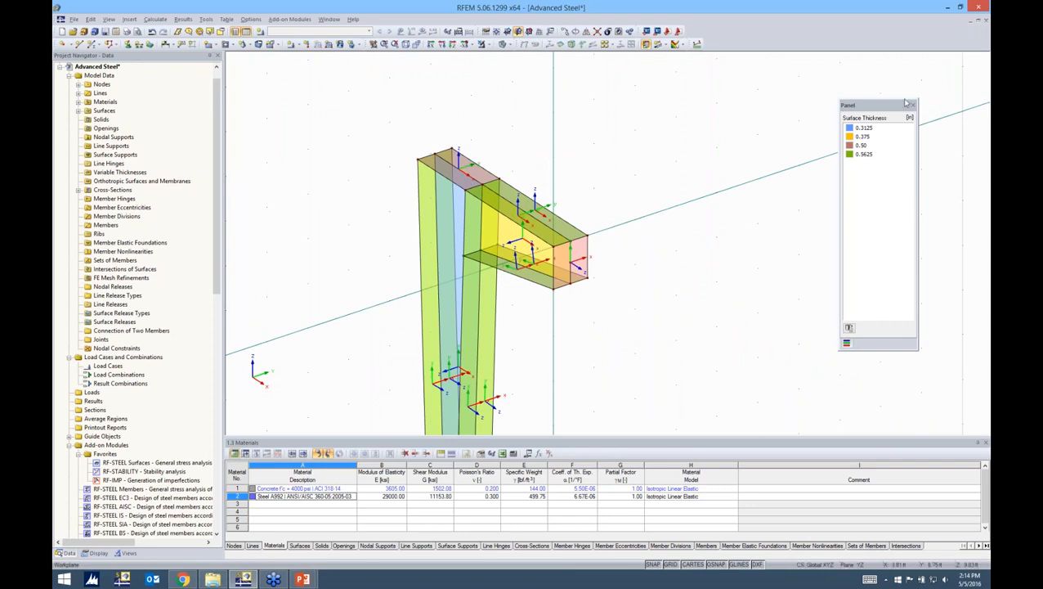
{"action": "left_click", "coordinate": [670, 564]}
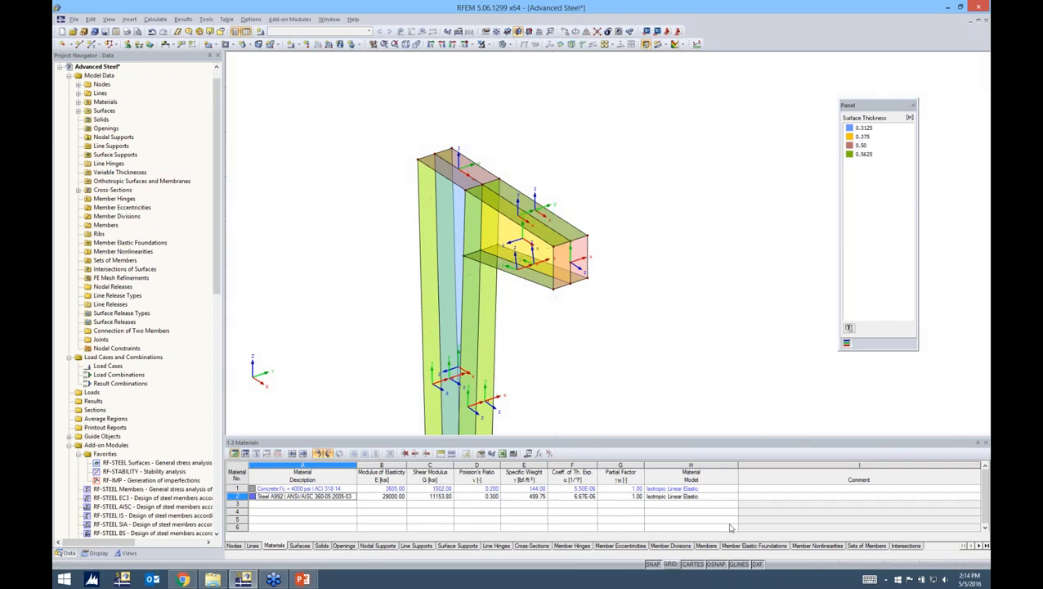
Bring up the graphics colour display options and examine the surface thickness colouring of the column and beam.
{"action": "middle_click_drag", "start_coordinate": [756, 266], "coordinate": [713, 227], "text": "ctrl"}
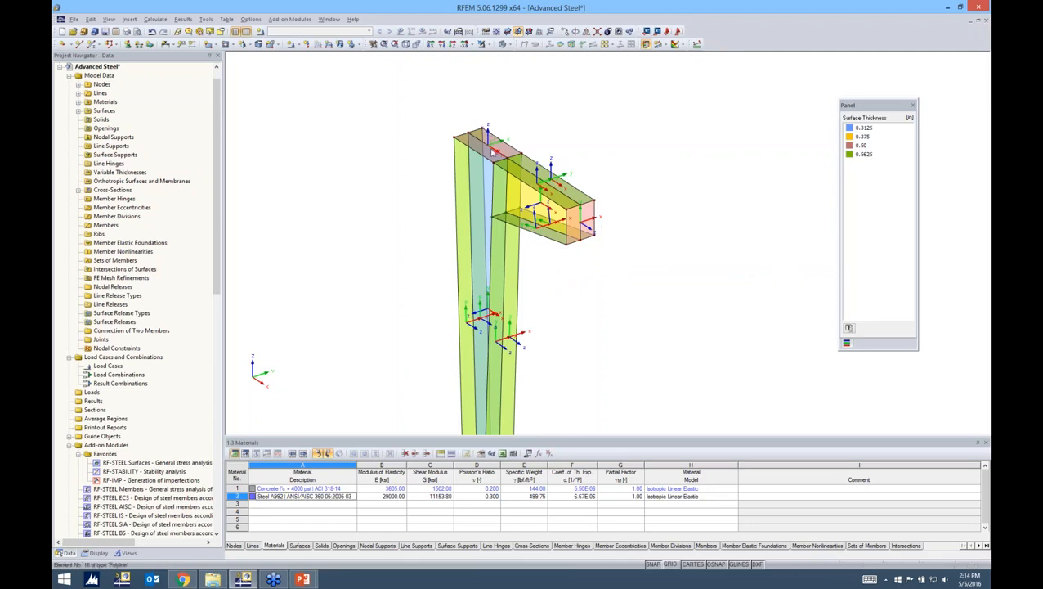
{"action": "left_click", "coordinate": [97, 553]}
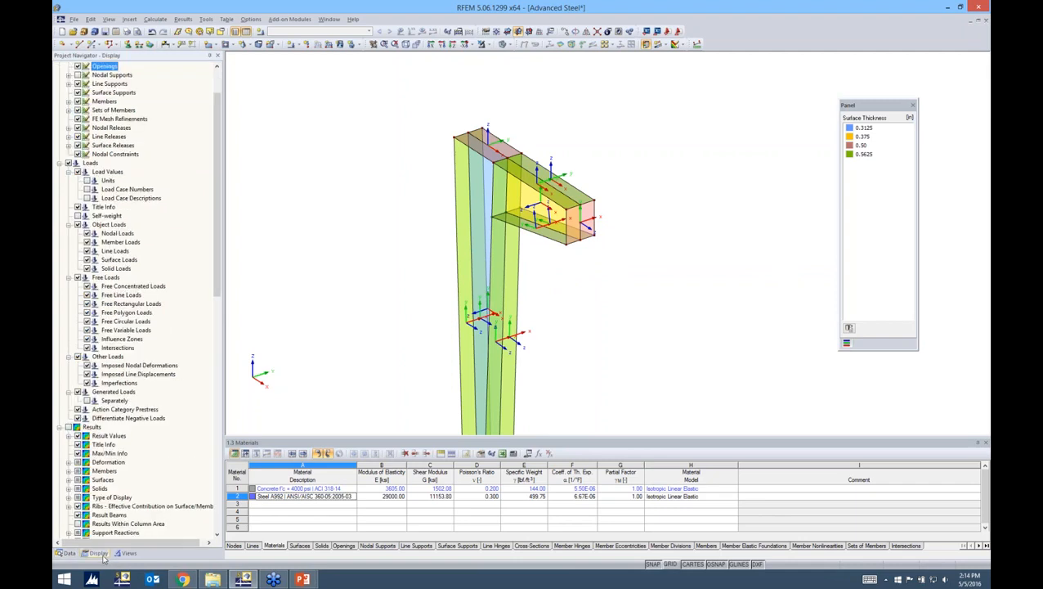
{"action": "scroll", "coordinate": [191, 322], "scroll_direction": "down", "scroll_amount": 15}
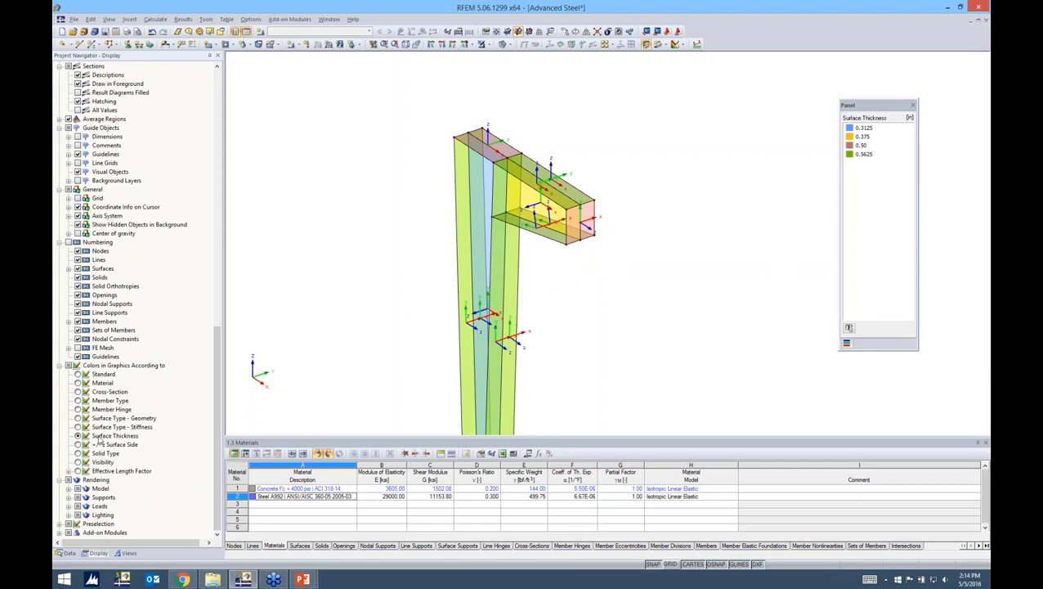
{"action": "scroll", "coordinate": [578, 306], "scroll_direction": "up", "scroll_amount": 2}
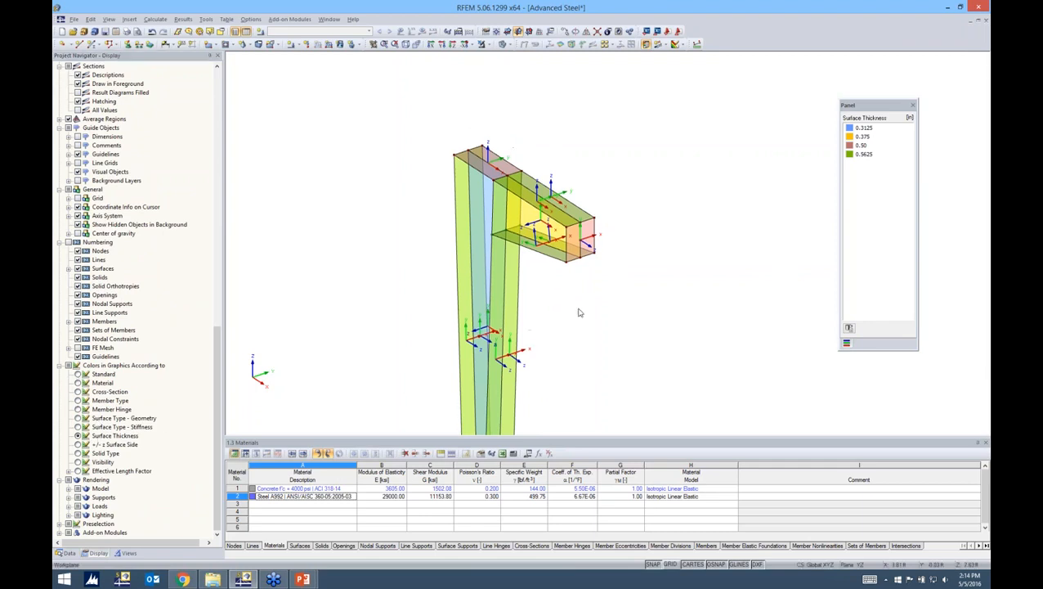
{"action": "scroll", "coordinate": [577, 307], "scroll_direction": "down", "scroll_amount": 1}
{"action": "middle_click_drag", "start_coordinate": [574, 305], "coordinate": [585, 305], "text": "ctrl"}
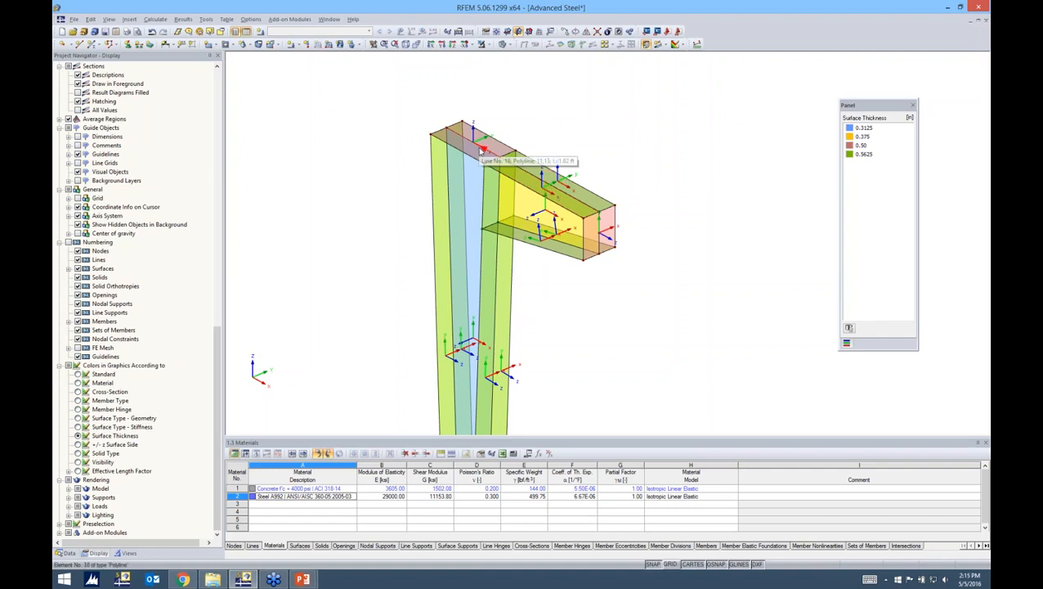
Try reversing the local axis system of the near half of the beam's lower flange and undo the reversal.
{"action": "right_click", "coordinate": [559, 247]}
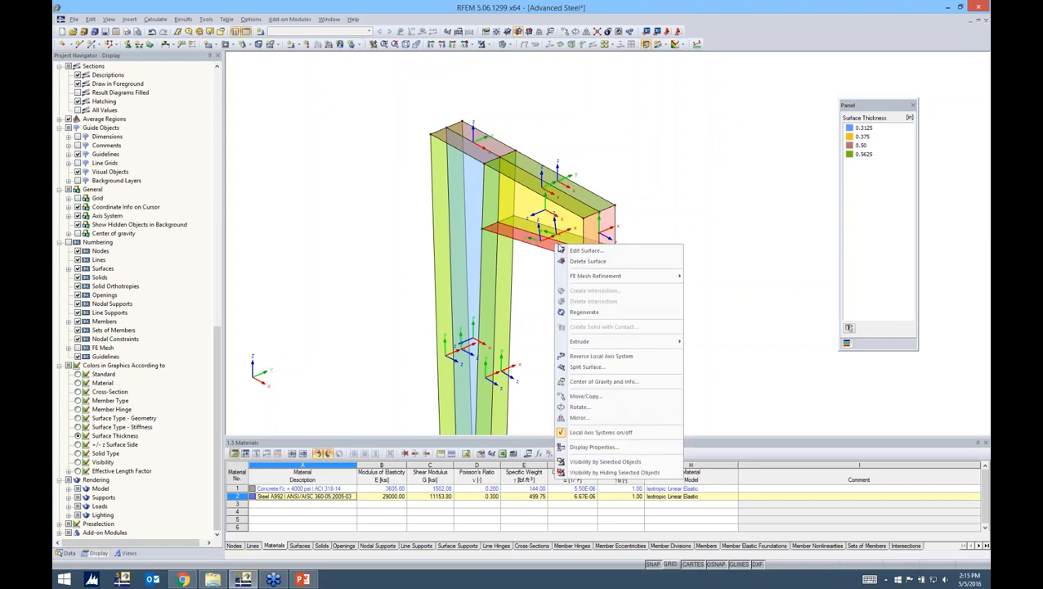
{"action": "left_click", "coordinate": [595, 357]}
{"action": "scroll", "coordinate": [551, 273], "scroll_direction": "up", "scroll_amount": 3}
{"action": "left_click", "coordinate": [586, 290]}
{"action": "scroll", "coordinate": [578, 252], "scroll_direction": "down", "scroll_amount": 1}
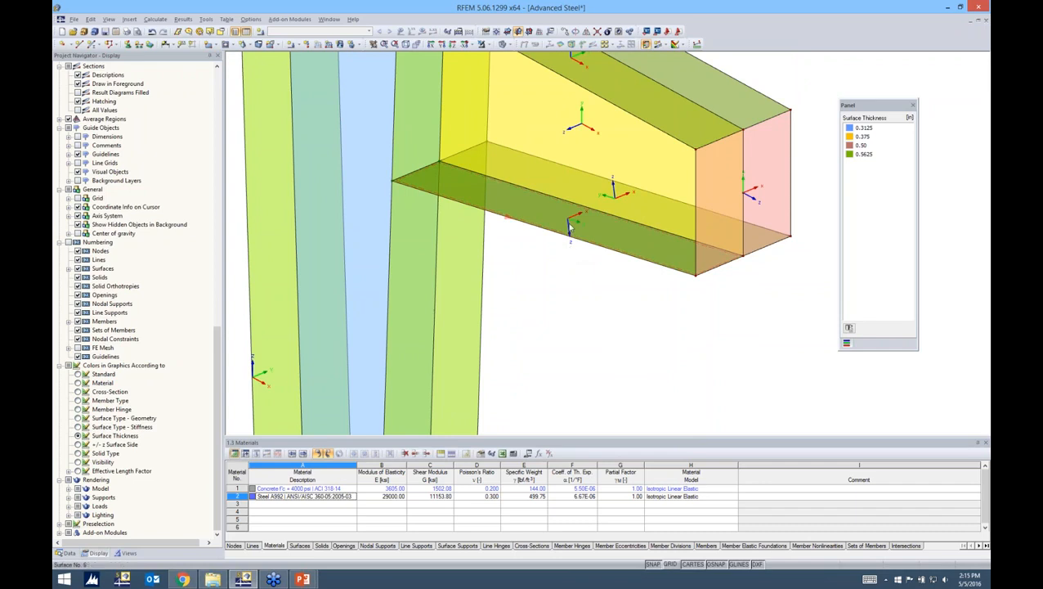
{"action": "middle_click_drag", "start_coordinate": [570, 229], "coordinate": [567, 185], "text": "ctrl"}
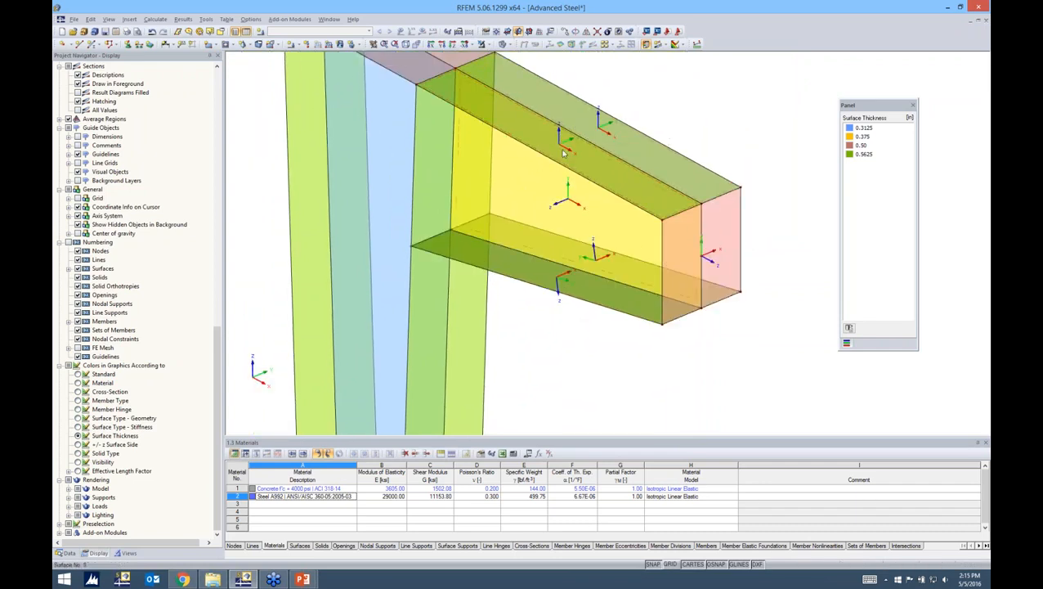
{"action": "scroll", "coordinate": [578, 201], "scroll_direction": "down", "scroll_amount": 1}
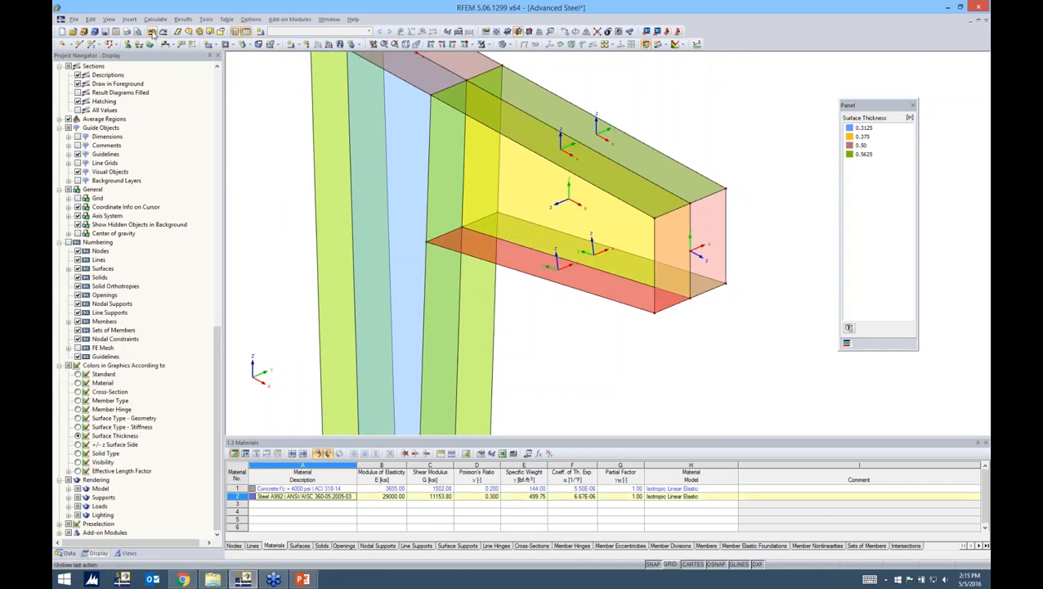
{"action": "scroll", "coordinate": [462, 305], "scroll_direction": "down", "scroll_amount": 5}
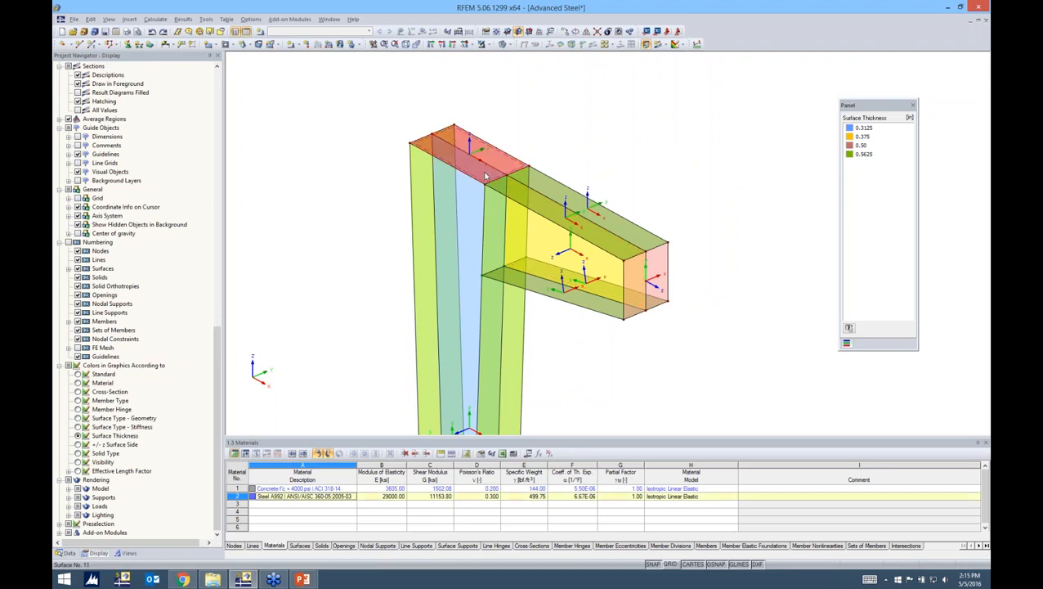
Align the local input x-axes of the beam's flange surfaces and the column cap plate parallel to line 30, the upper flange's centre line.
{"action": "middle_click_drag", "start_coordinate": [663, 327], "coordinate": [452, 284], "text": "ctrl"}
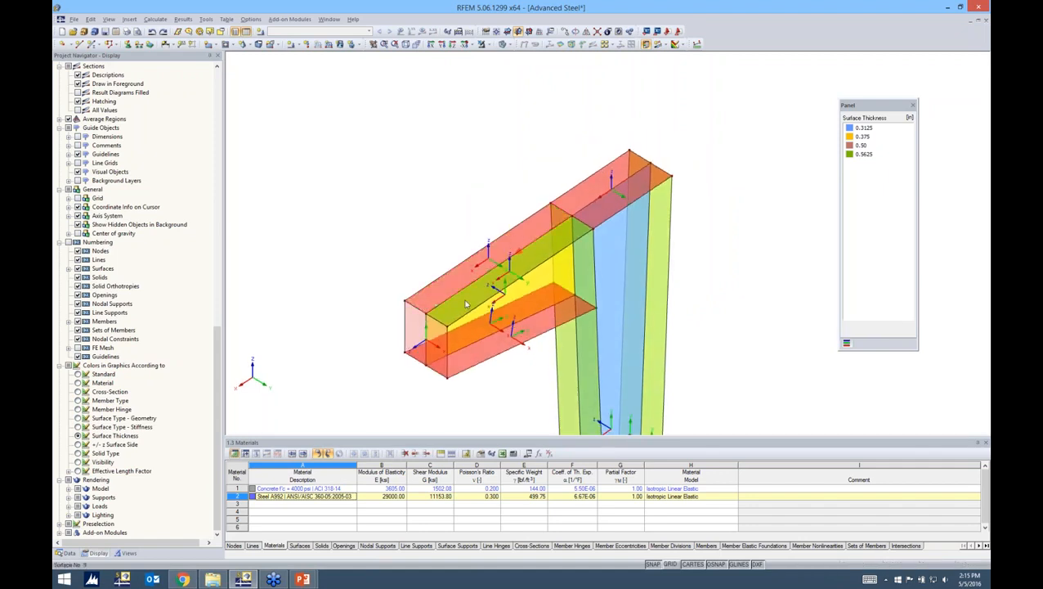
{"action": "middle_click_drag", "start_coordinate": [420, 255], "coordinate": [766, 209], "text": "ctrl"}
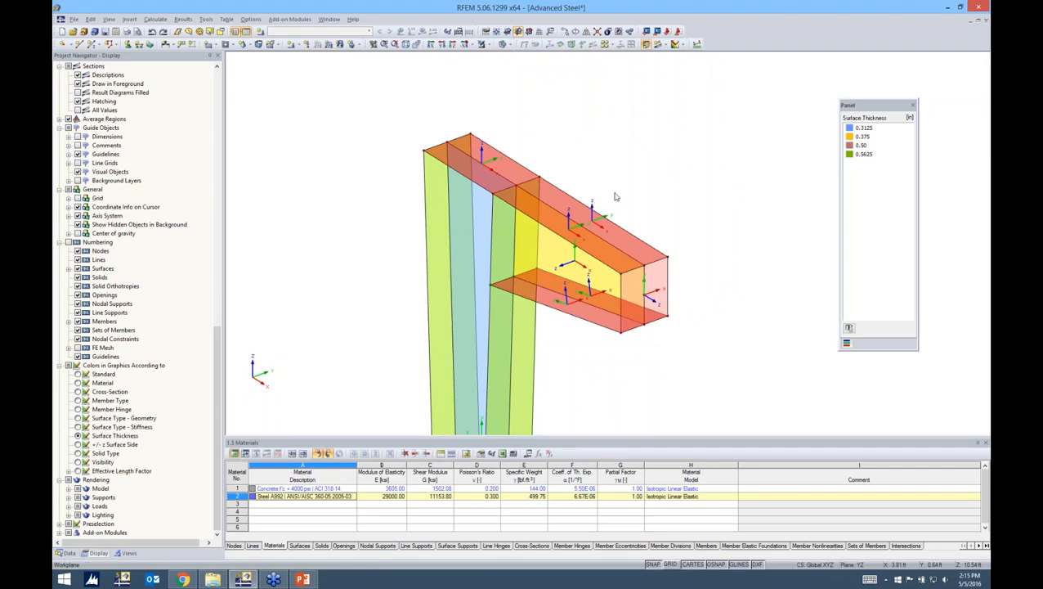
{"action": "right_click", "coordinate": [520, 176]}
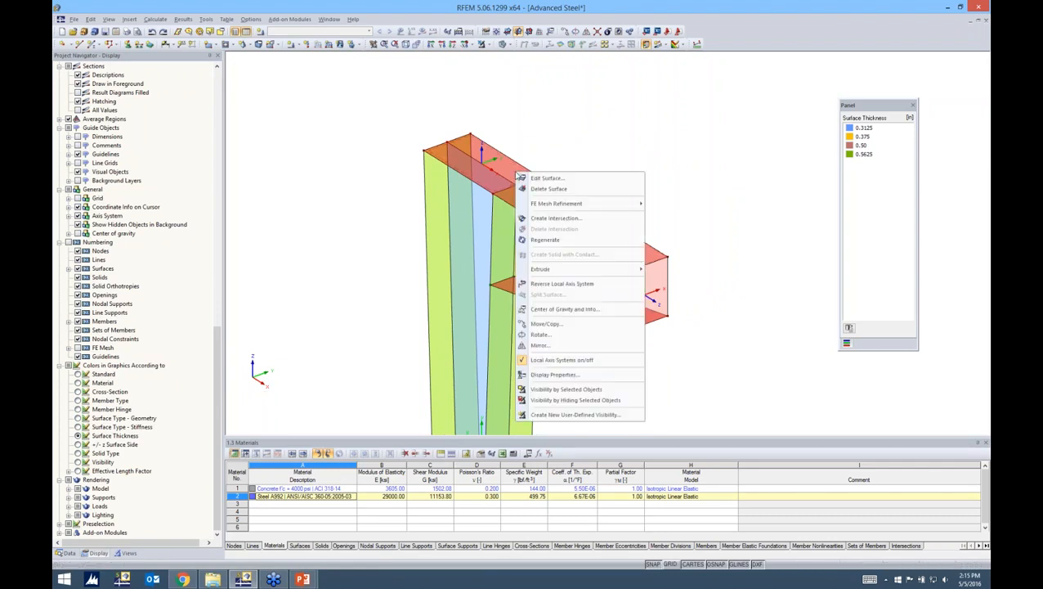
{"action": "left_click", "coordinate": [535, 180]}
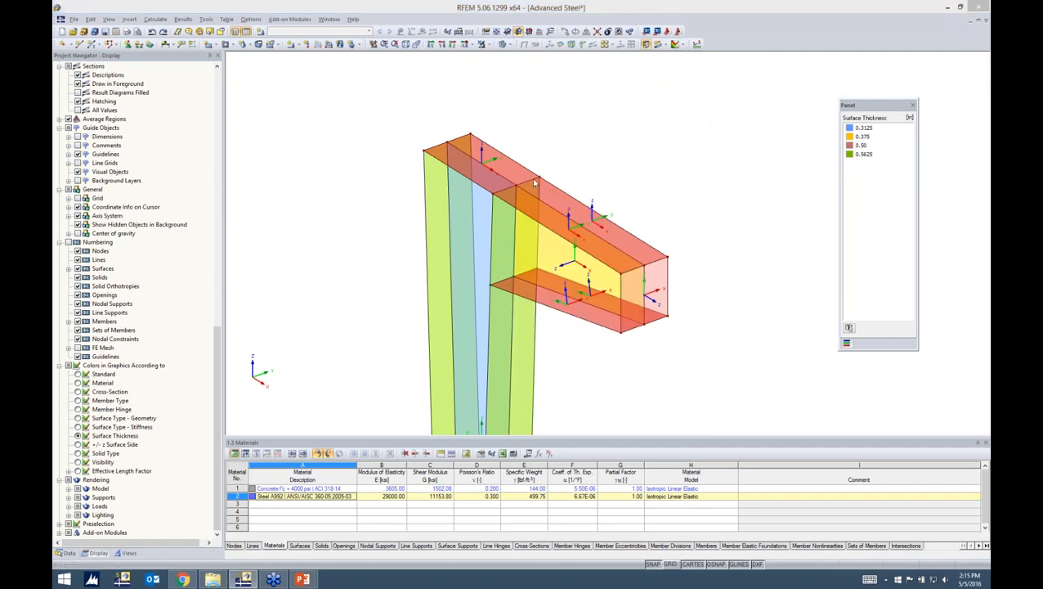
{"action": "left_click_drag", "start_coordinate": [527, 177], "coordinate": [605, 119]}
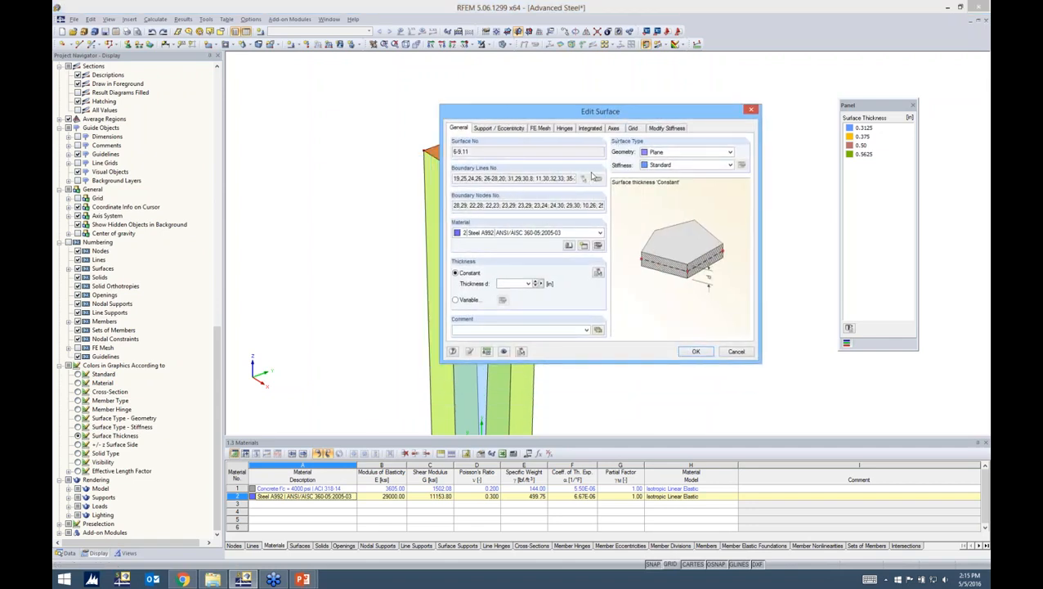
{"action": "left_click", "coordinate": [614, 128]}
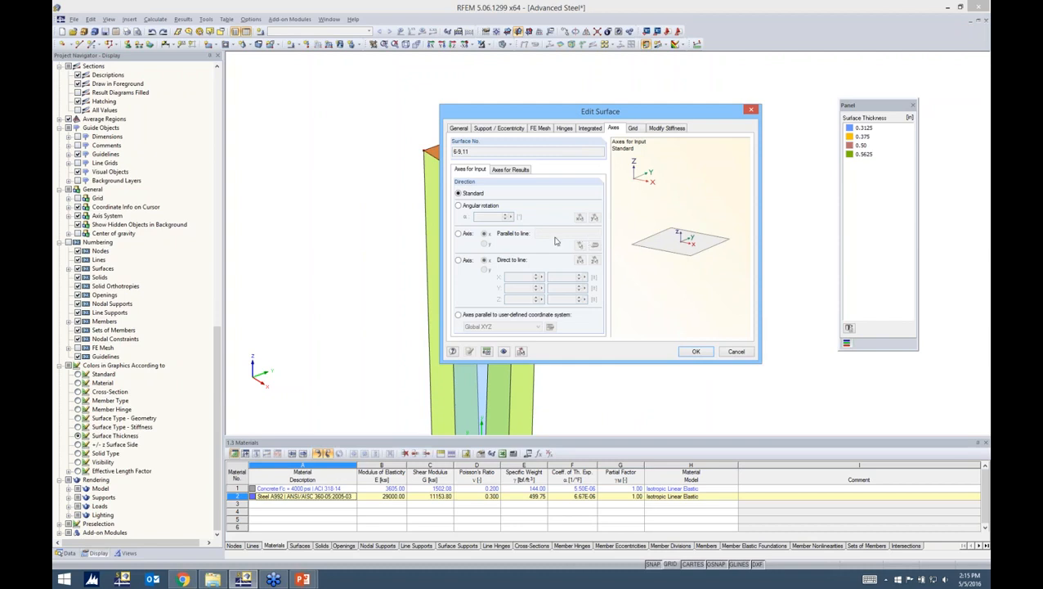
{"action": "left_click", "coordinate": [459, 206]}
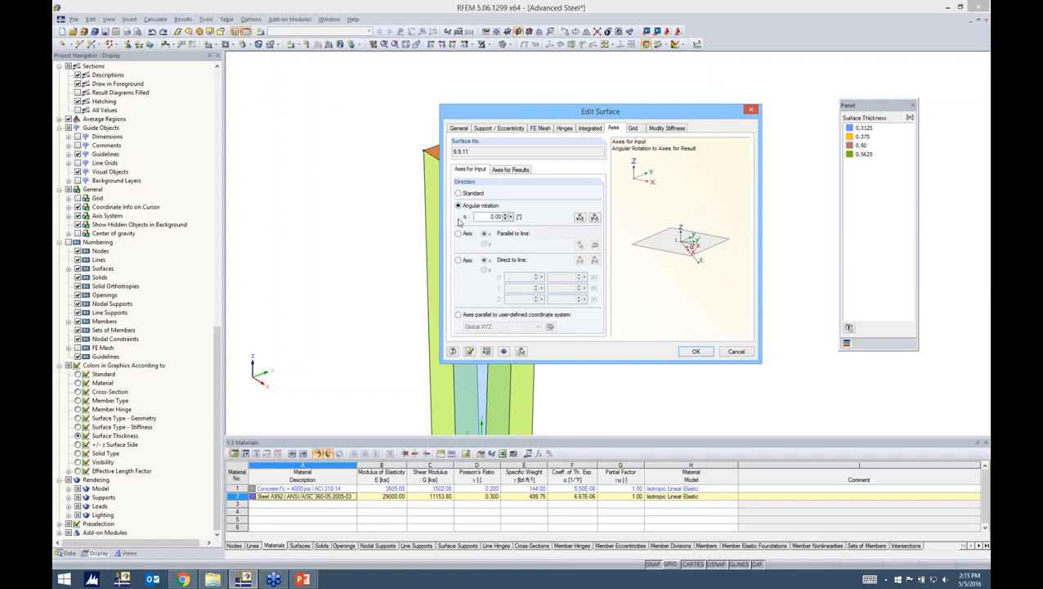
{"action": "left_click", "coordinate": [459, 234]}
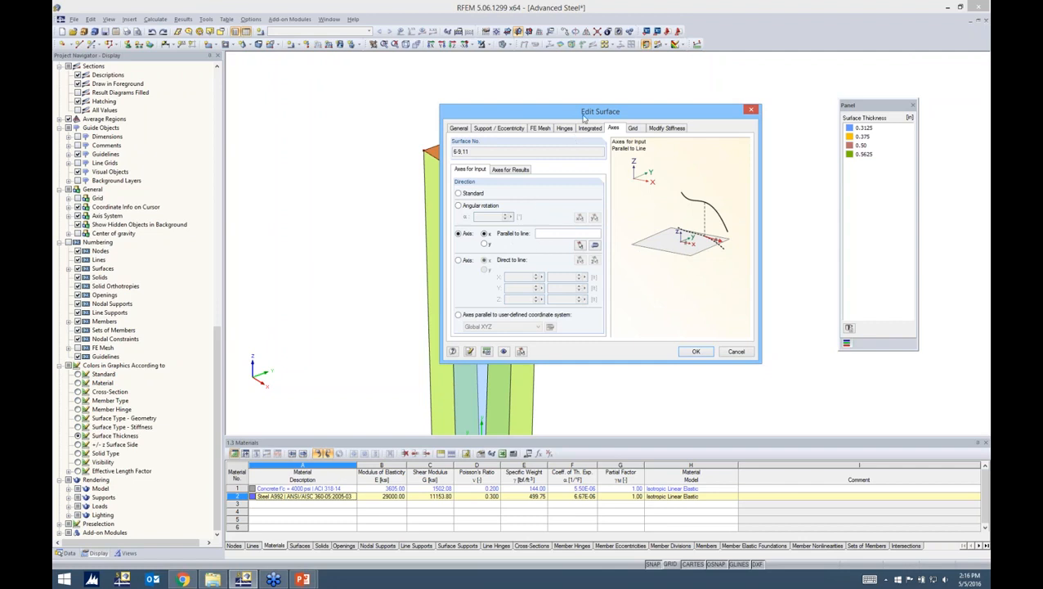
{"action": "left_click_drag", "start_coordinate": [588, 110], "coordinate": [747, 120]}
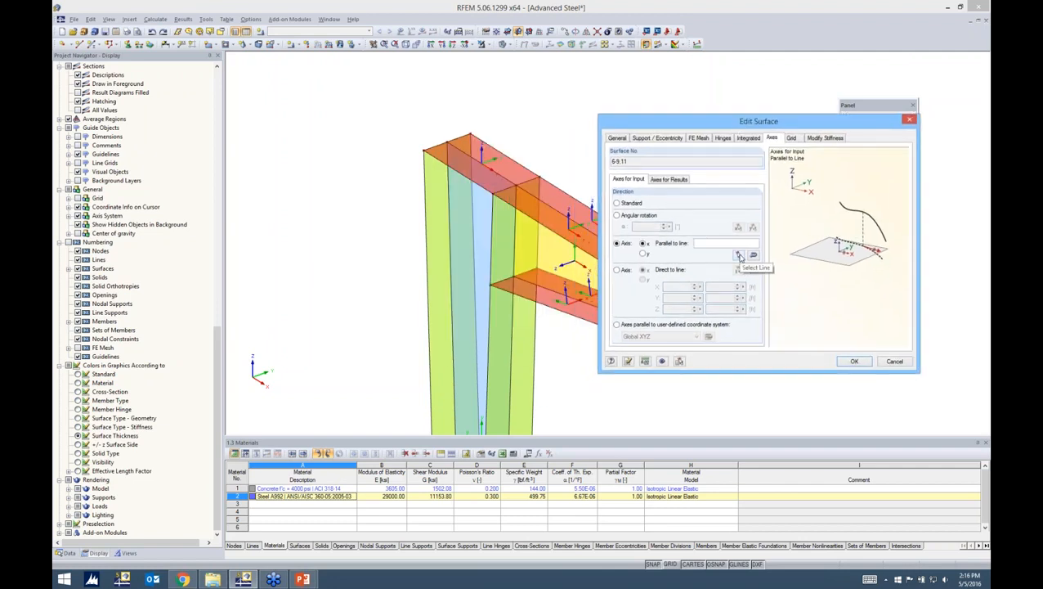
{"action": "left_click", "coordinate": [738, 255]}
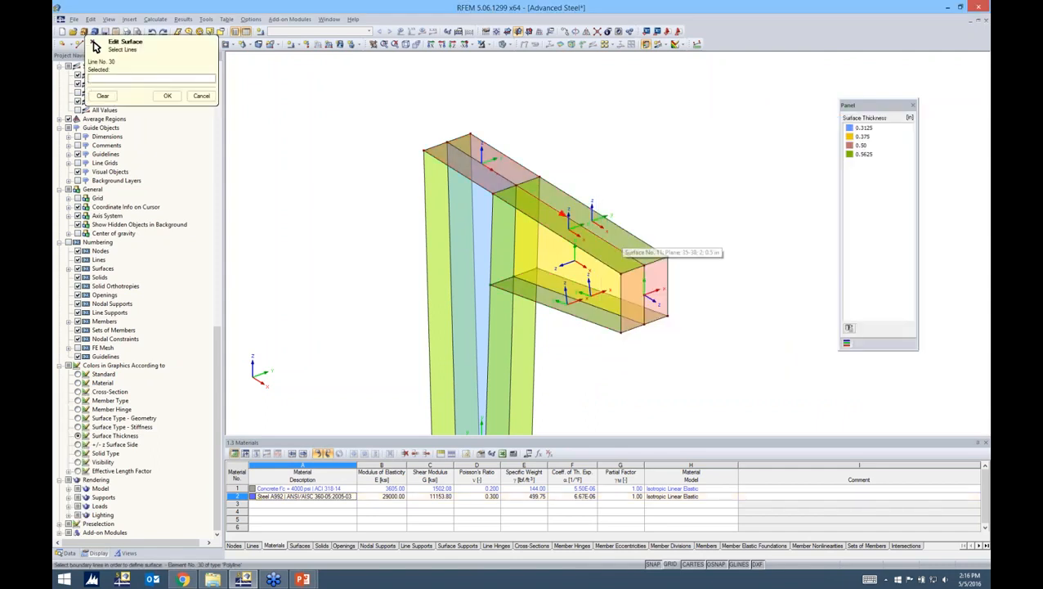
{"action": "left_click", "coordinate": [619, 247]}
{"action": "left_click", "coordinate": [167, 96]}
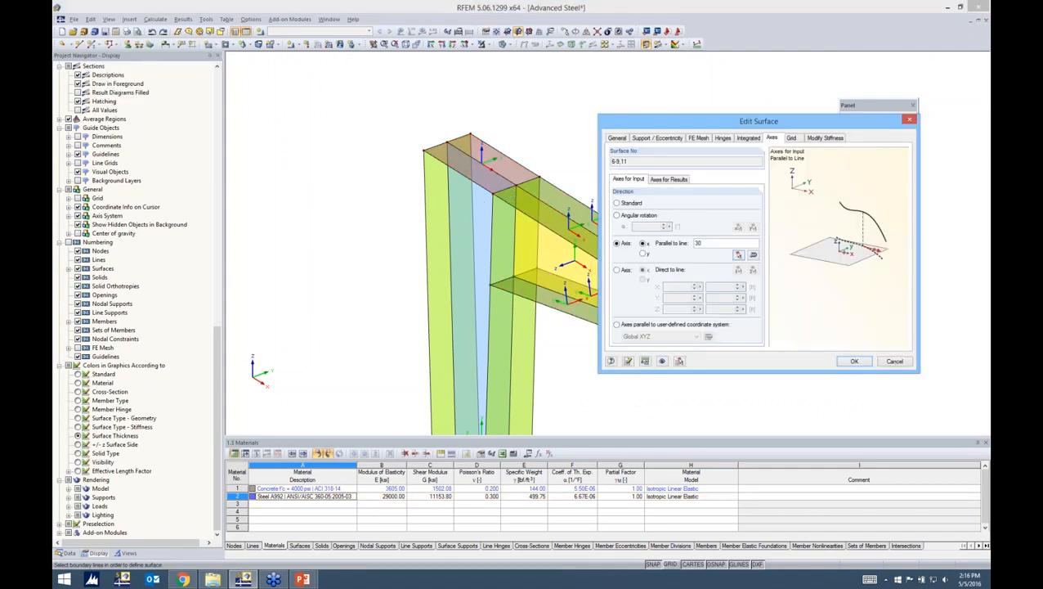
{"action": "left_click", "coordinate": [852, 362]}
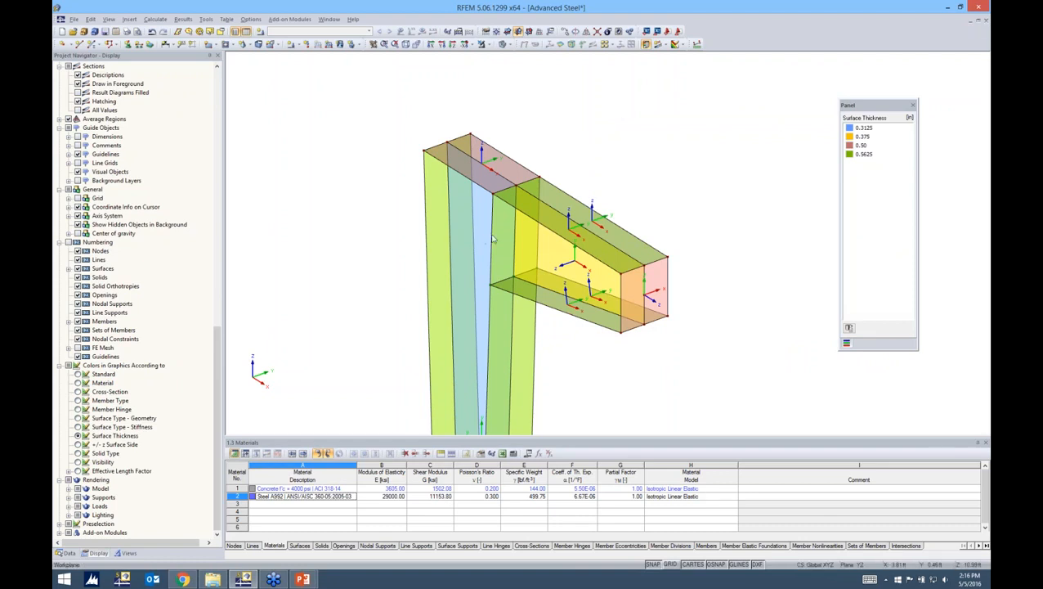
Turn off the display of the local axis systems on the column and beam surfaces.
{"action": "scroll", "coordinate": [558, 322], "scroll_direction": "down", "scroll_amount": 3}
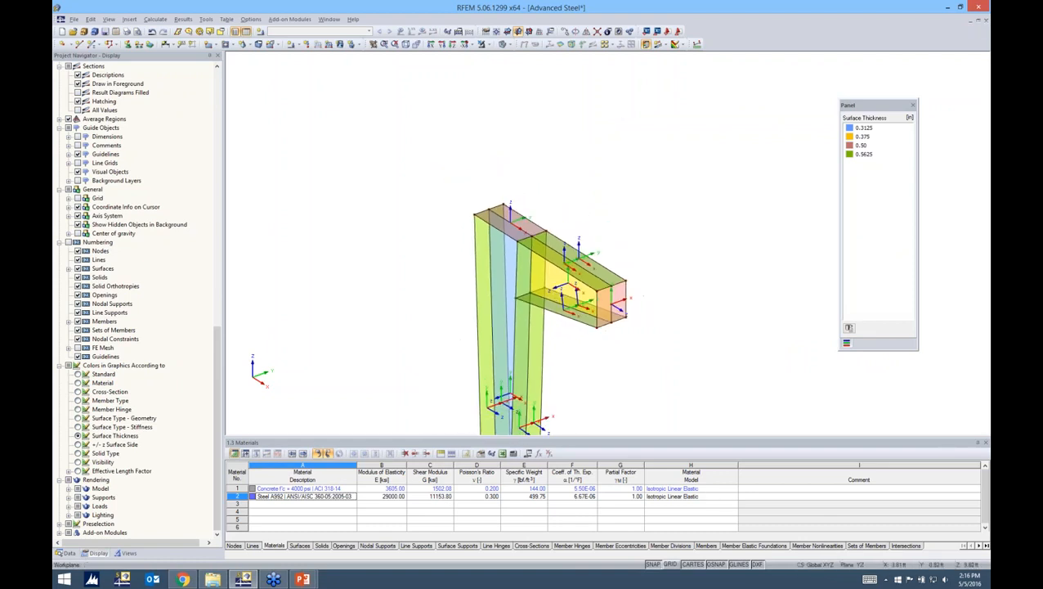
{"action": "middle_click_drag", "start_coordinate": [577, 333], "coordinate": [549, 290]}
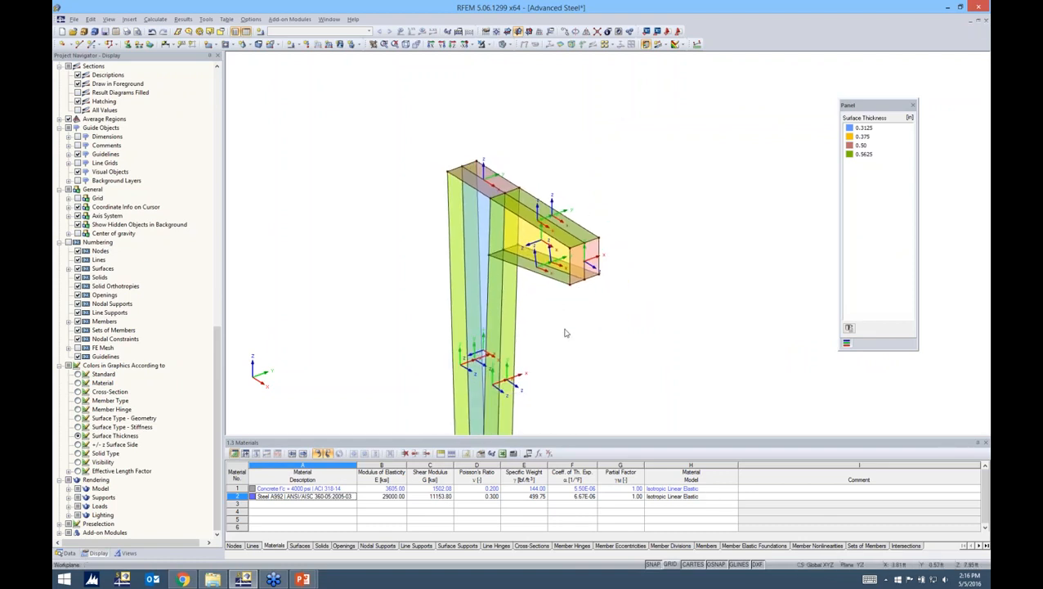
{"action": "middle_click_drag", "start_coordinate": [557, 331], "coordinate": [643, 317], "text": "ctrl"}
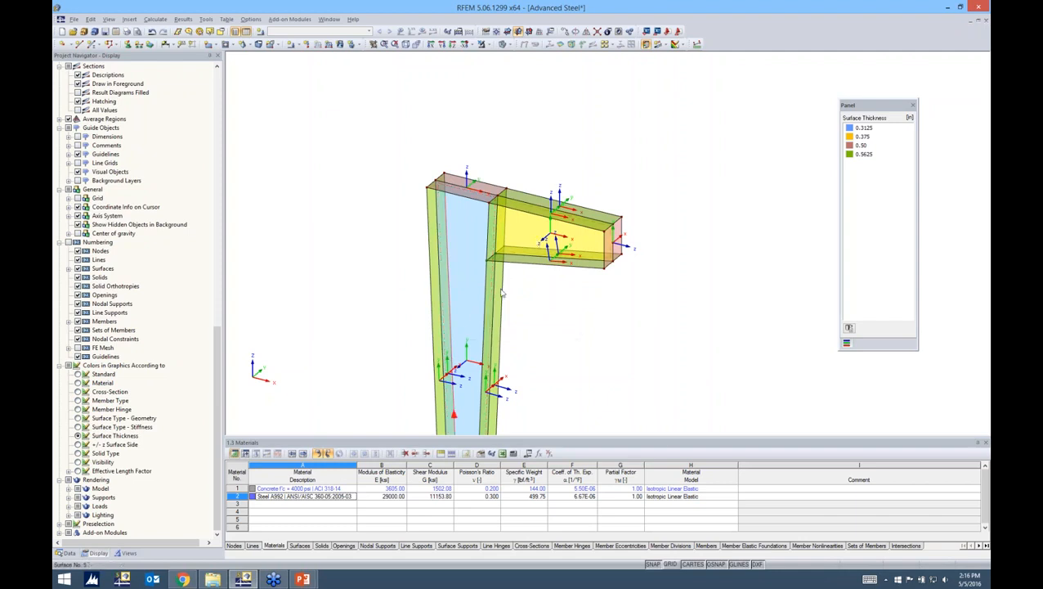
{"action": "middle_click_drag", "start_coordinate": [512, 314], "coordinate": [523, 323], "text": "ctrl"}
{"action": "right_click", "coordinate": [455, 210]}
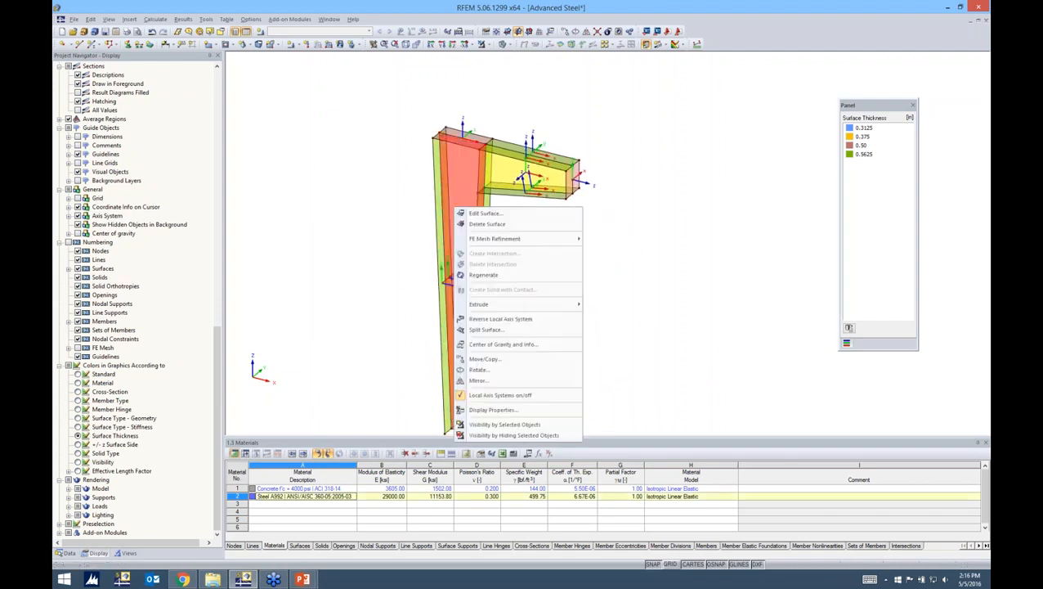
{"action": "left_click", "coordinate": [478, 396]}
{"action": "left_click", "coordinate": [582, 291]}
{"action": "middle_click_drag", "start_coordinate": [584, 286], "coordinate": [530, 296], "text": "ctrl"}
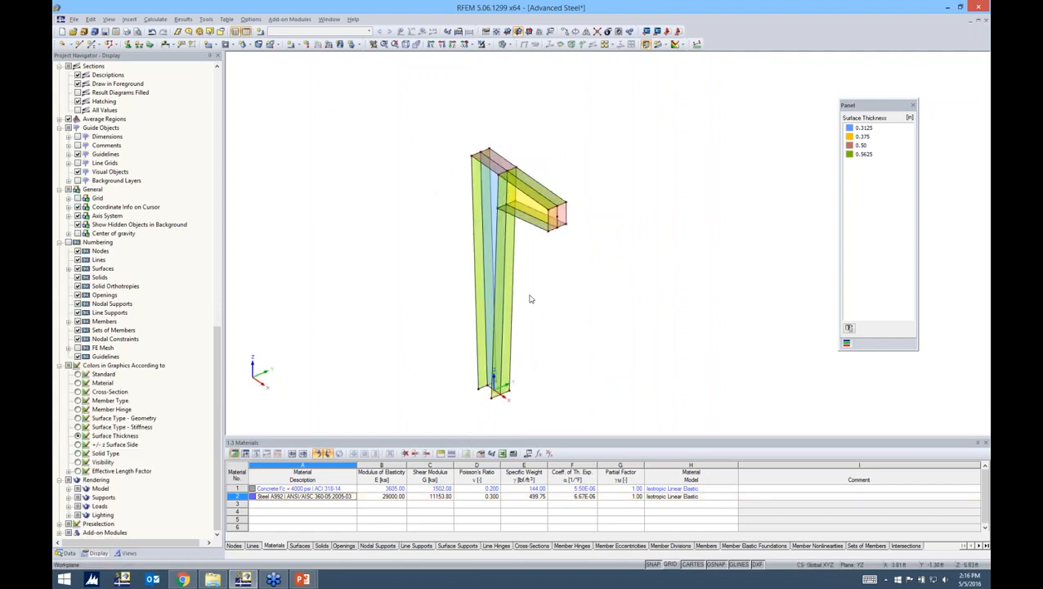
{"action": "mouse_move", "coordinate": [556, 262]}
{"action": "middle_mouse_down", "text": "ctrl"}
{"action": "mouse_move", "coordinate": [571, 251]}
{"action": "mouse_move", "coordinate": [561, 270]}
{"action": "middle_mouse_up", "text": "ctrl"}
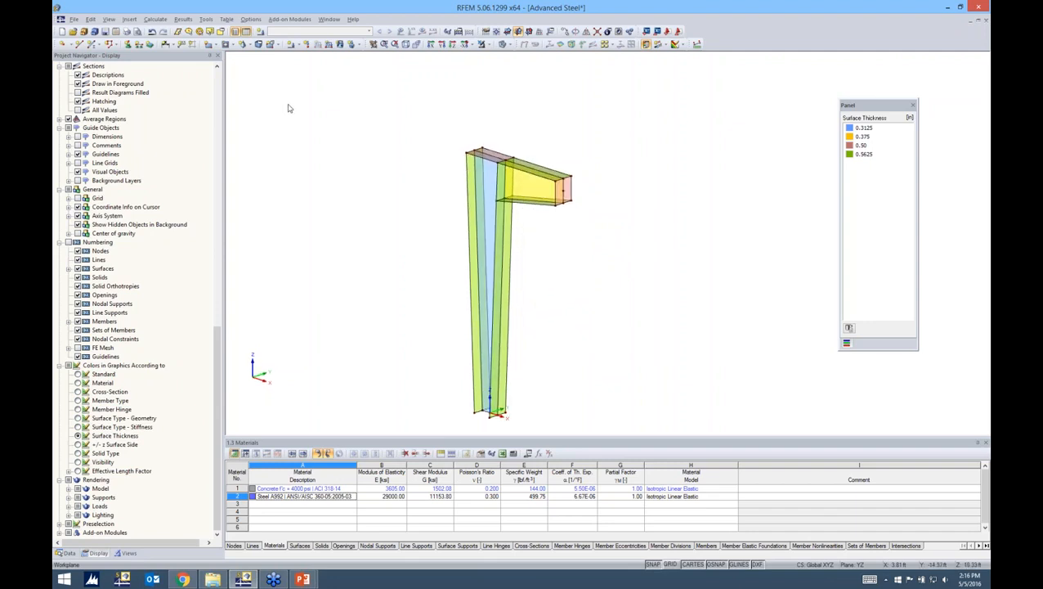
Apply global Hinged line supports to the flange and web edges at the column's base.
{"action": "left_click", "coordinate": [140, 45]}
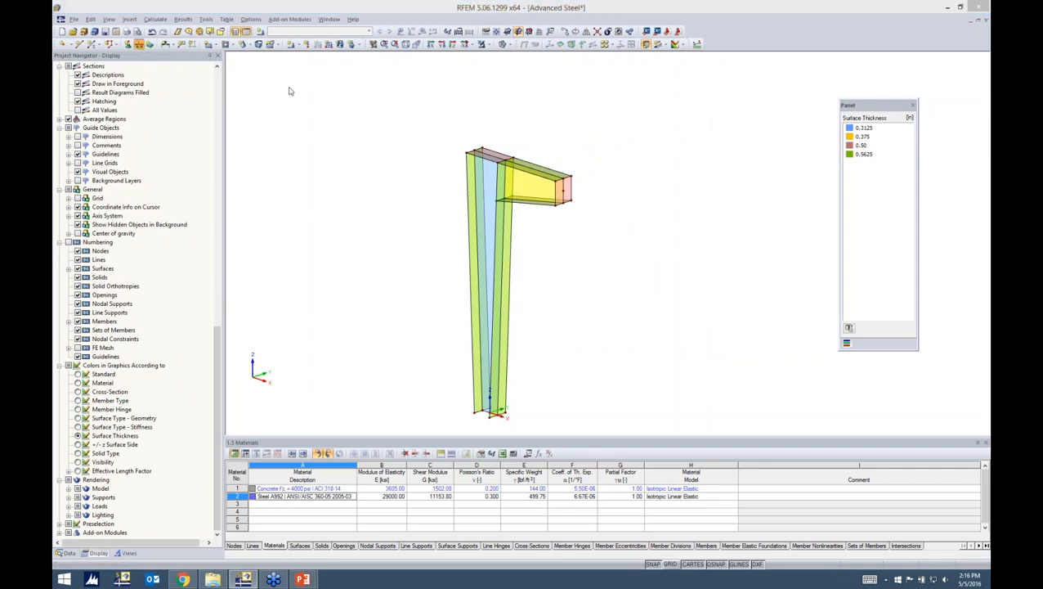
{"action": "left_click", "coordinate": [510, 217]}
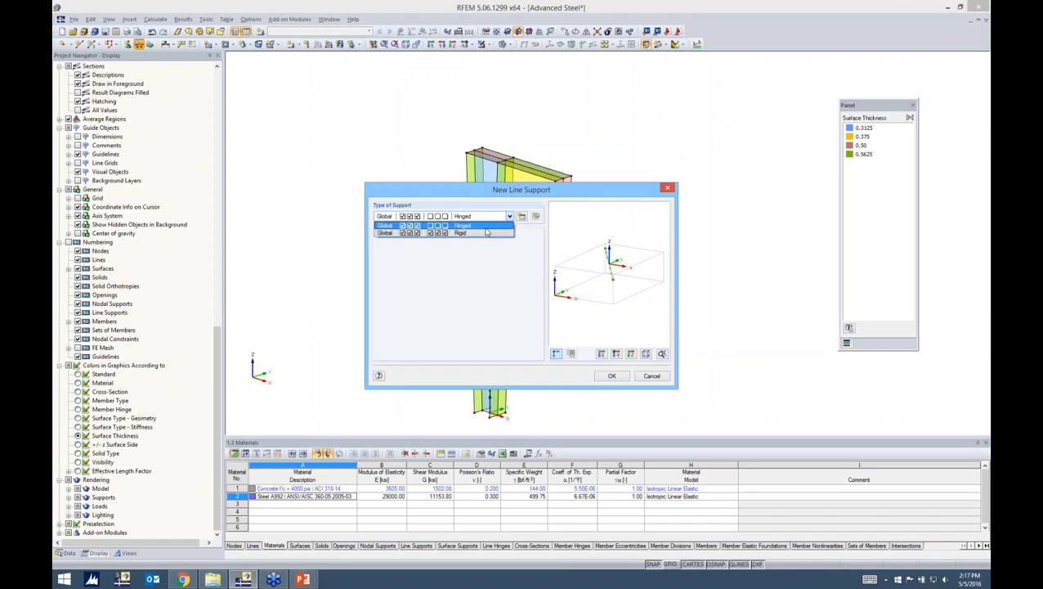
{"action": "left_click", "coordinate": [486, 226]}
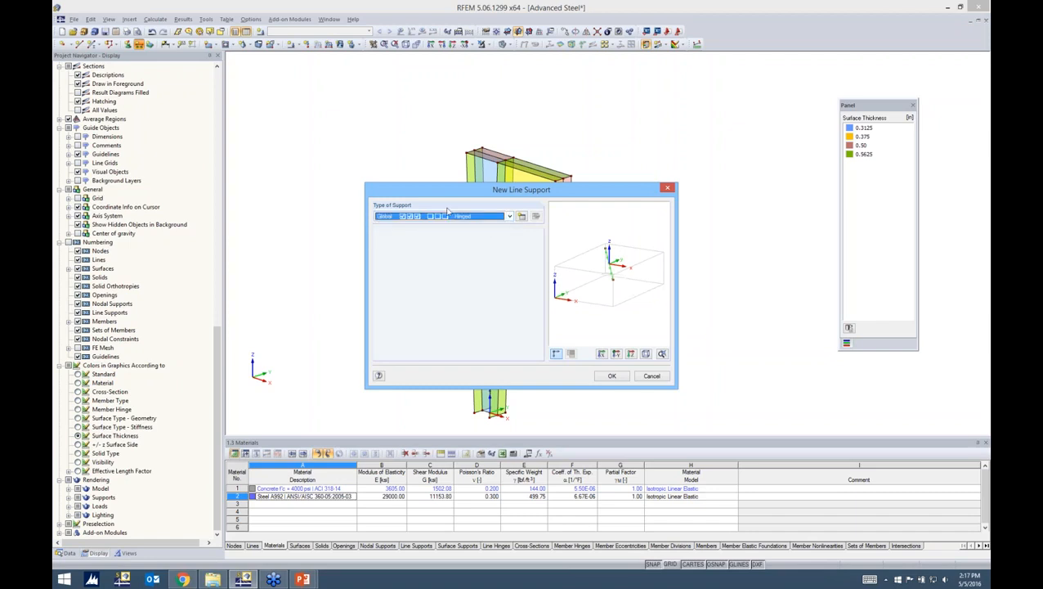
{"action": "left_click", "coordinate": [611, 375]}
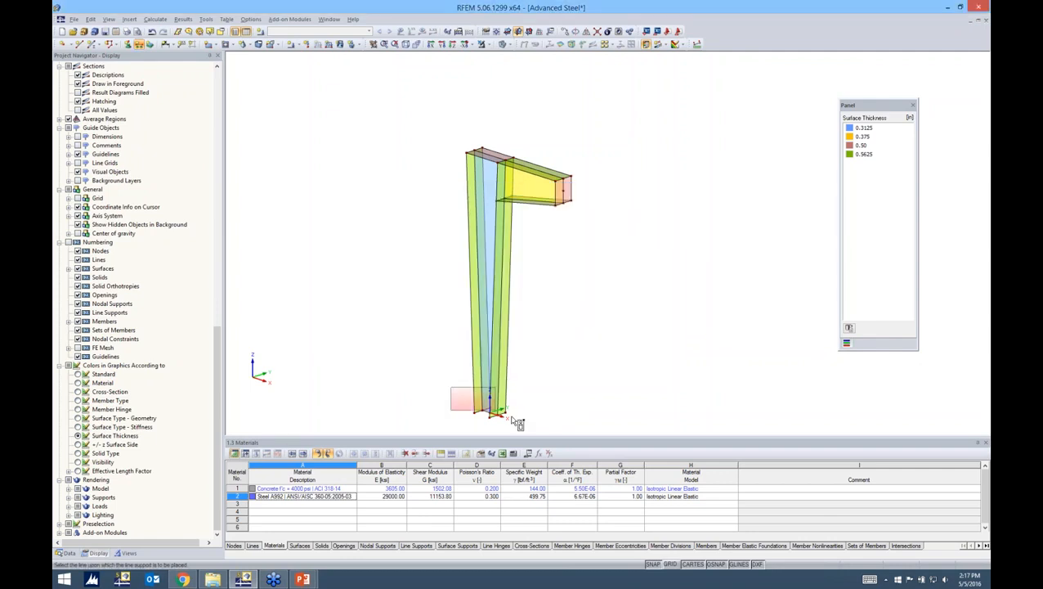
{"action": "left_click", "coordinate": [527, 422]}
{"action": "middle_click_drag", "start_coordinate": [539, 398], "coordinate": [538, 342]}
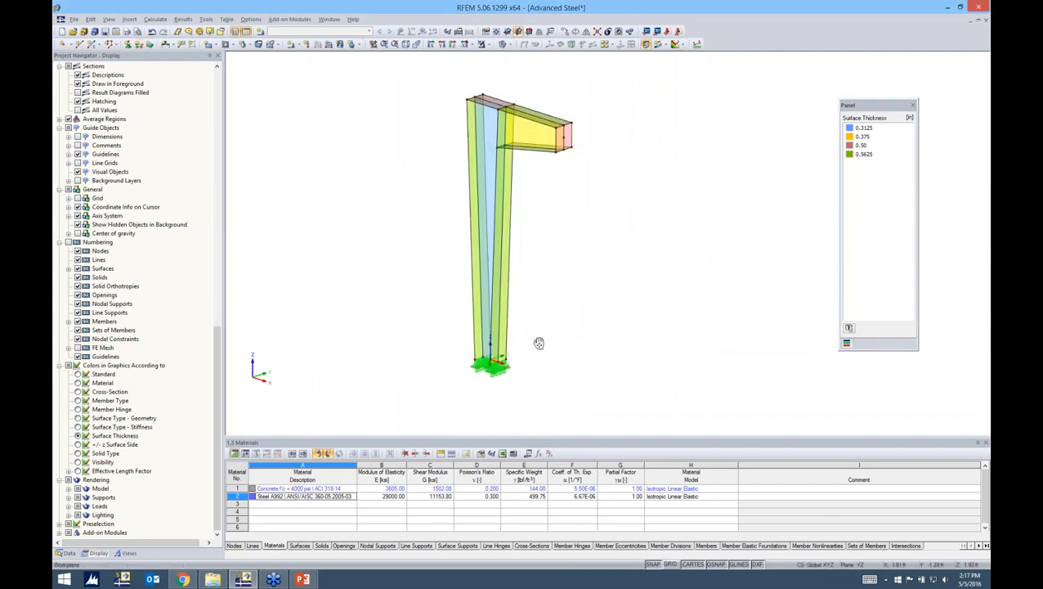
Enlarge the line support symbols at the column's base and restore their previous size.
{"action": "scroll", "coordinate": [499, 372], "scroll_direction": "up", "scroll_amount": 3}
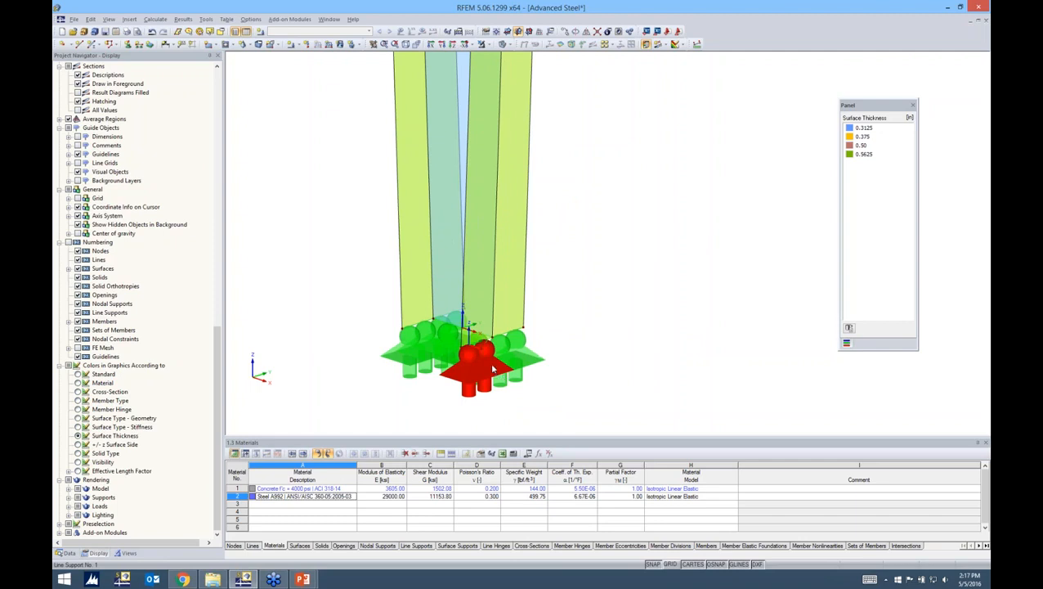
{"action": "right_click", "coordinate": [492, 370]}
{"action": "left_click", "coordinate": [516, 413]}
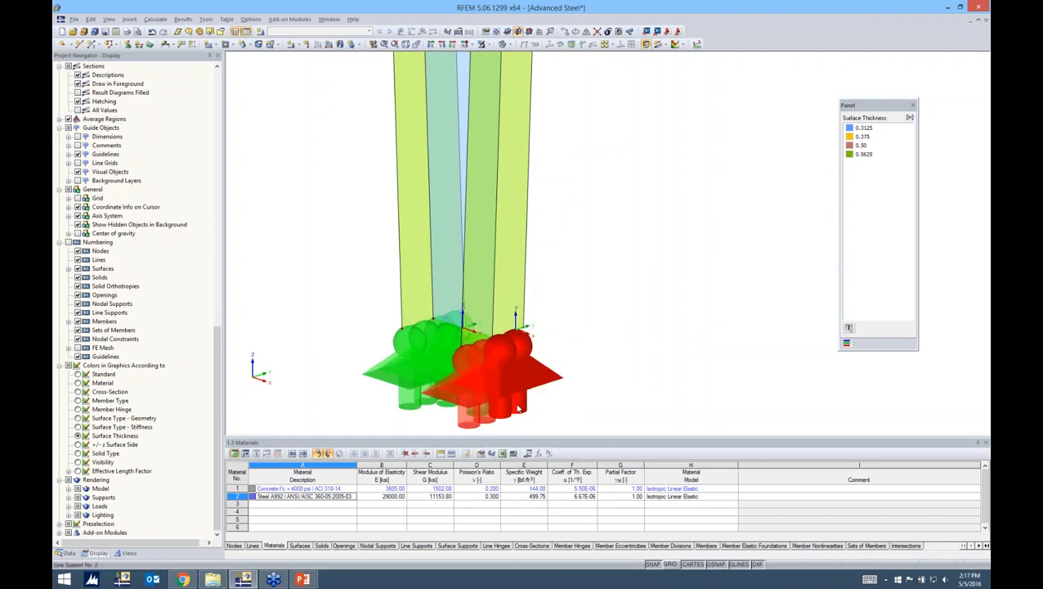
{"action": "right_click", "coordinate": [506, 378]}
{"action": "left_click", "coordinate": [531, 433]}
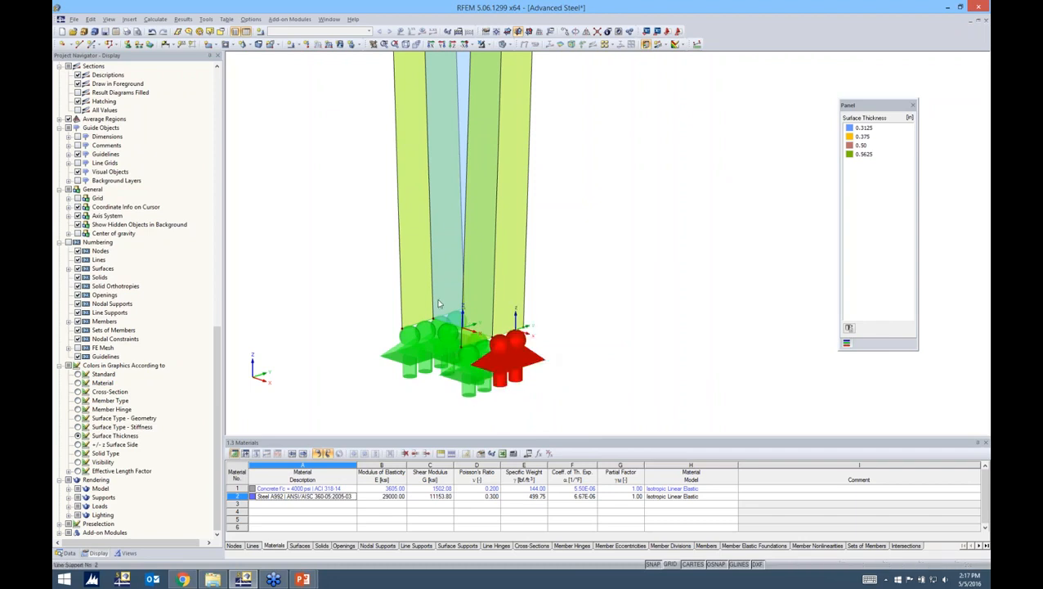
Create one intermediate node of type 'On Line' on line 18, the centre line of the column's cap plate.
{"action": "scroll", "coordinate": [561, 303], "scroll_direction": "down", "scroll_amount": 3}
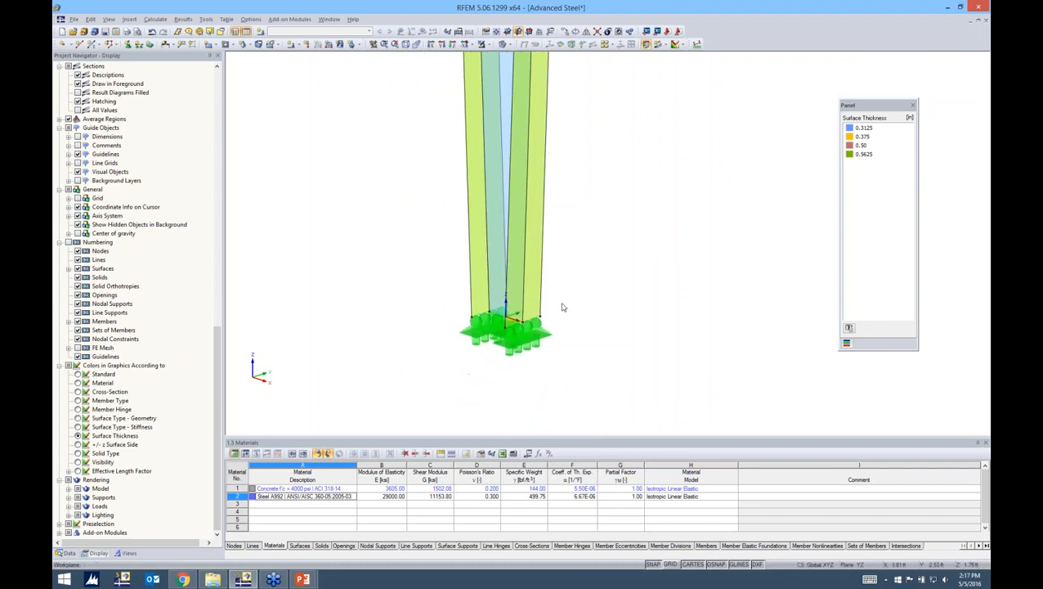
{"action": "scroll", "coordinate": [562, 308], "scroll_direction": "down", "scroll_amount": 2}
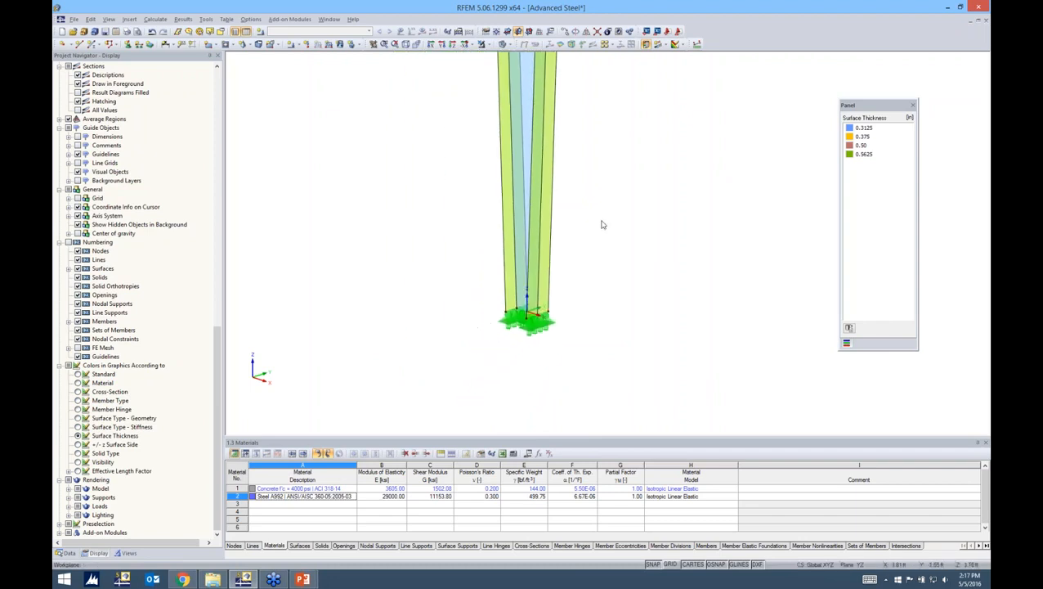
{"action": "scroll", "coordinate": [556, 283], "scroll_direction": "down", "scroll_amount": 3}
{"action": "middle_click_drag", "start_coordinate": [560, 261], "coordinate": [528, 274]}
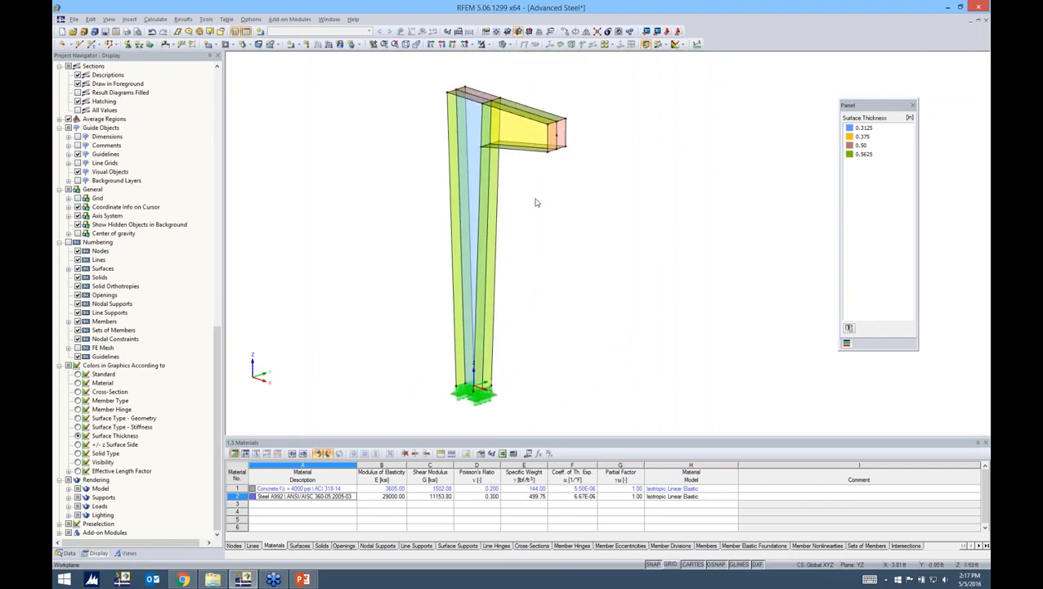
{"action": "middle_click_drag", "start_coordinate": [545, 198], "coordinate": [587, 166], "text": "ctrl"}
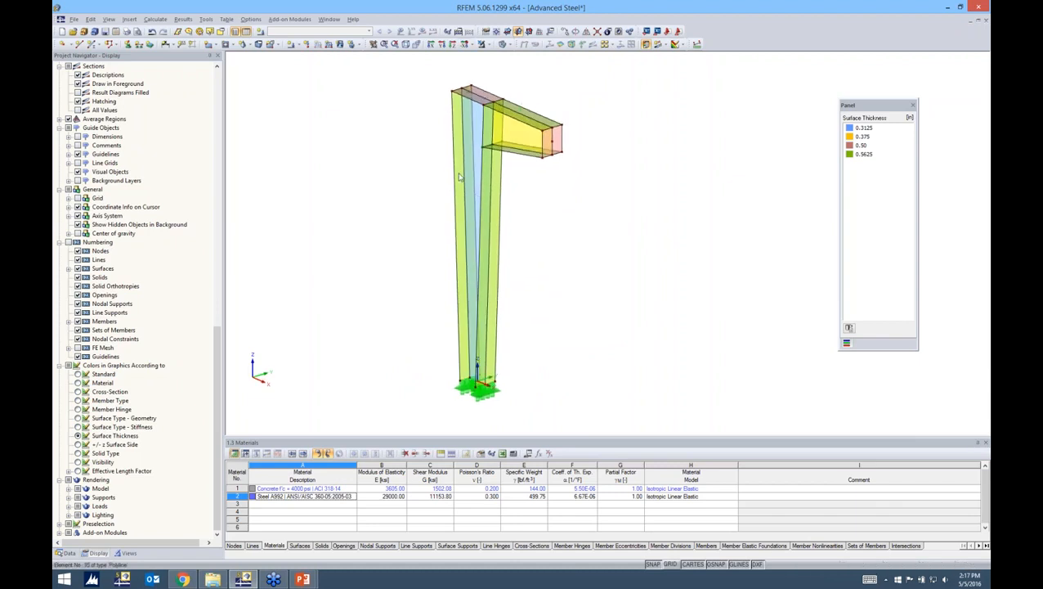
{"action": "middle_click_drag", "start_coordinate": [526, 193], "coordinate": [503, 239]}
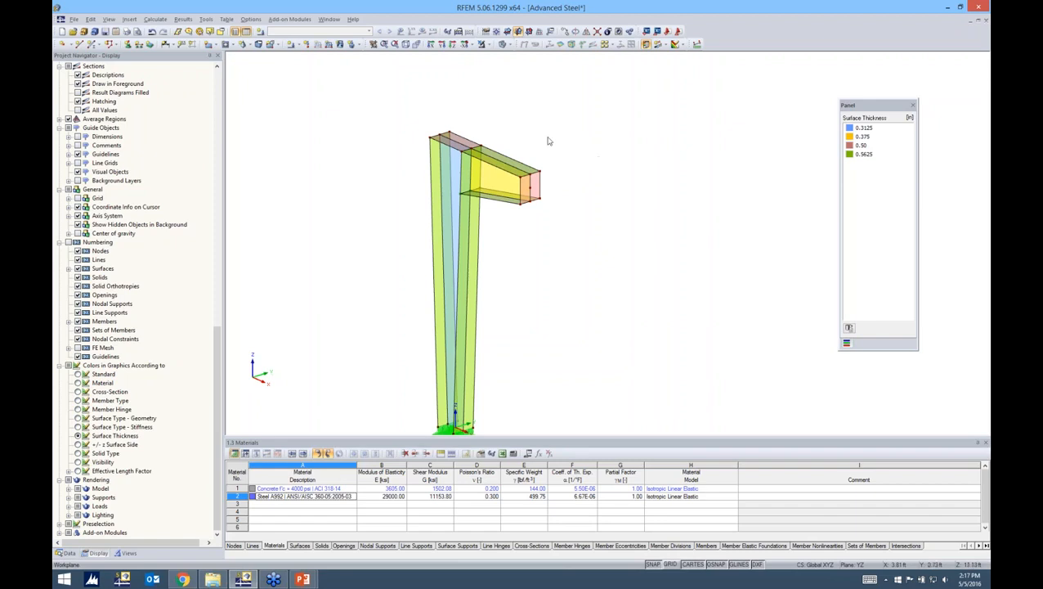
{"action": "middle_click_drag", "start_coordinate": [545, 148], "coordinate": [560, 148], "text": "ctrl"}
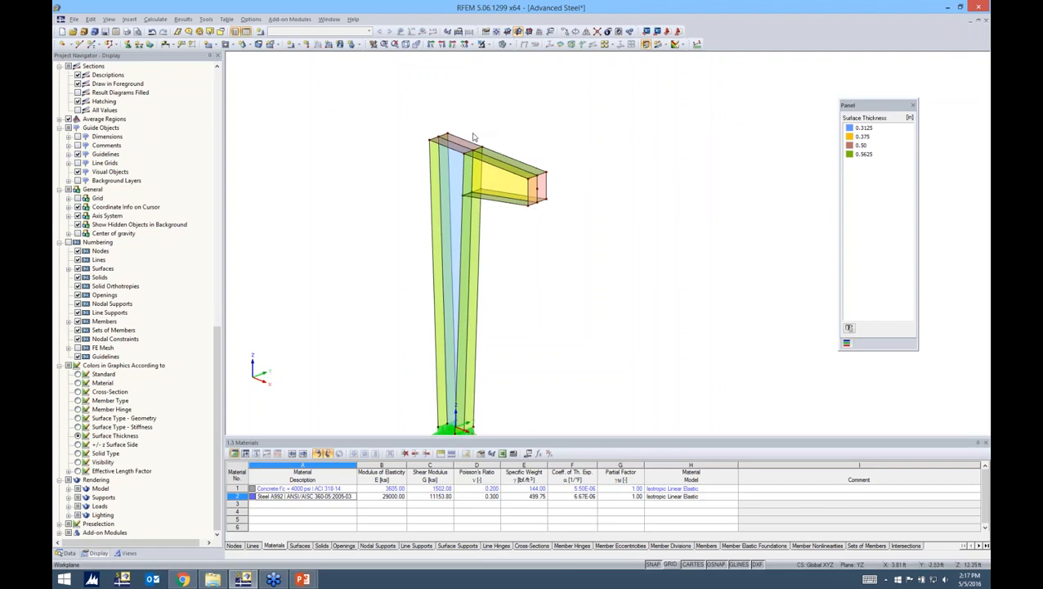
{"action": "scroll", "coordinate": [458, 135], "scroll_direction": "up", "scroll_amount": 1}
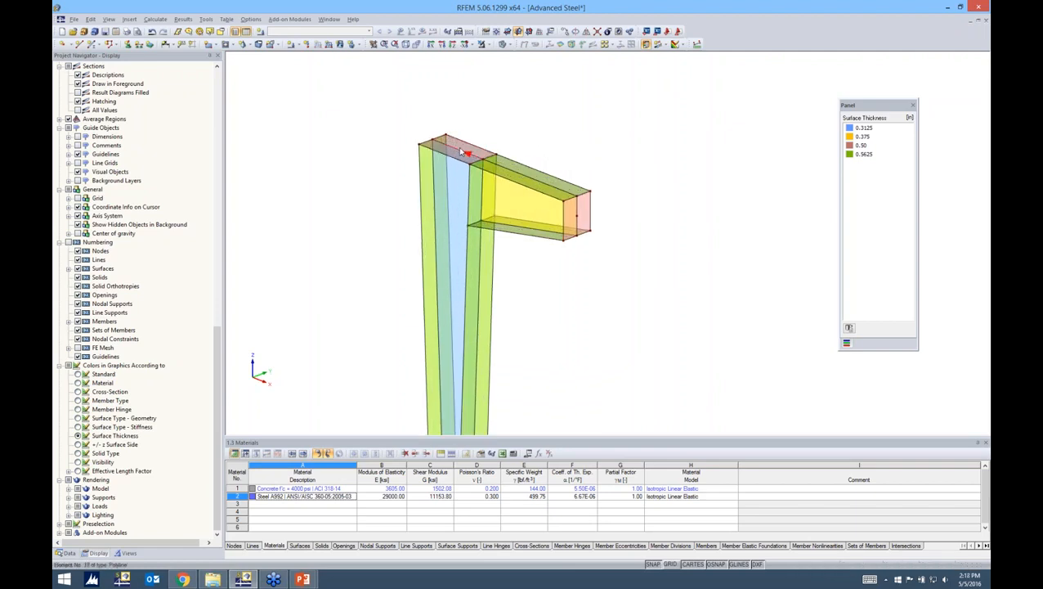
{"action": "right_click", "coordinate": [461, 152]}
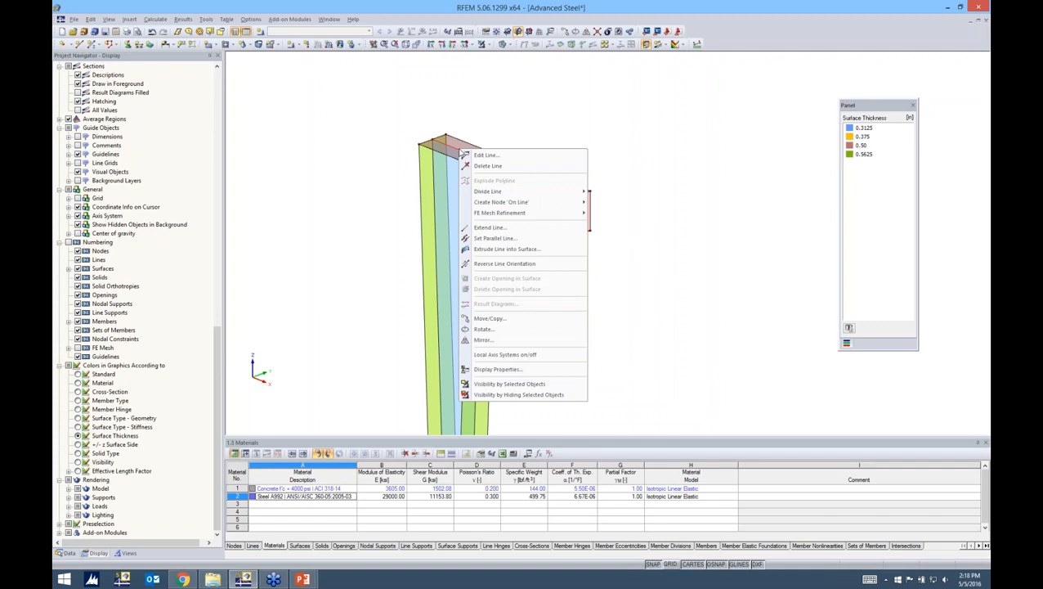
{"action": "mouse_move", "coordinate": [491, 204]}
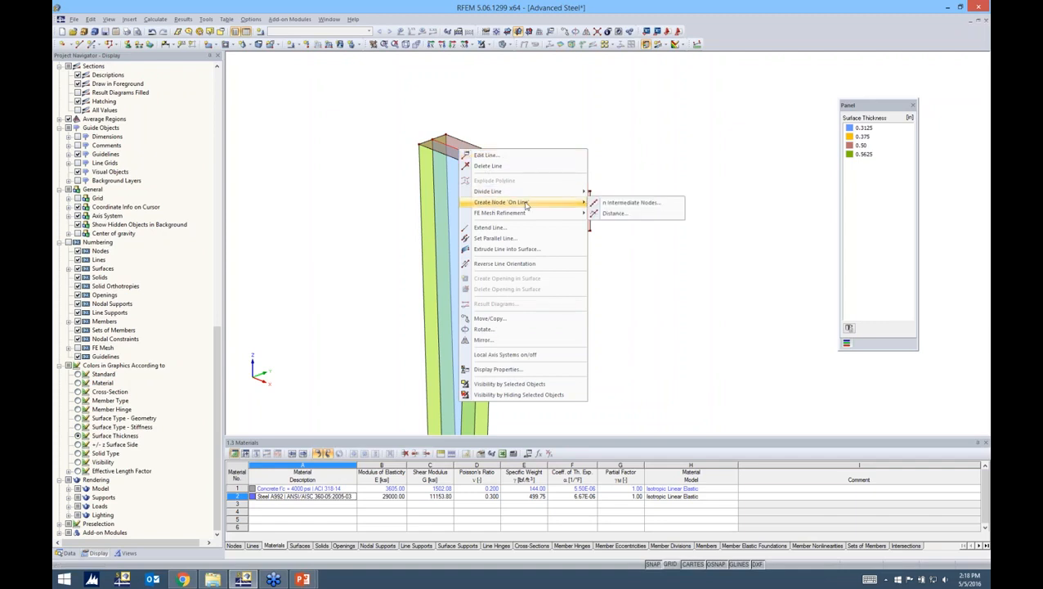
{"action": "left_click", "coordinate": [629, 203]}
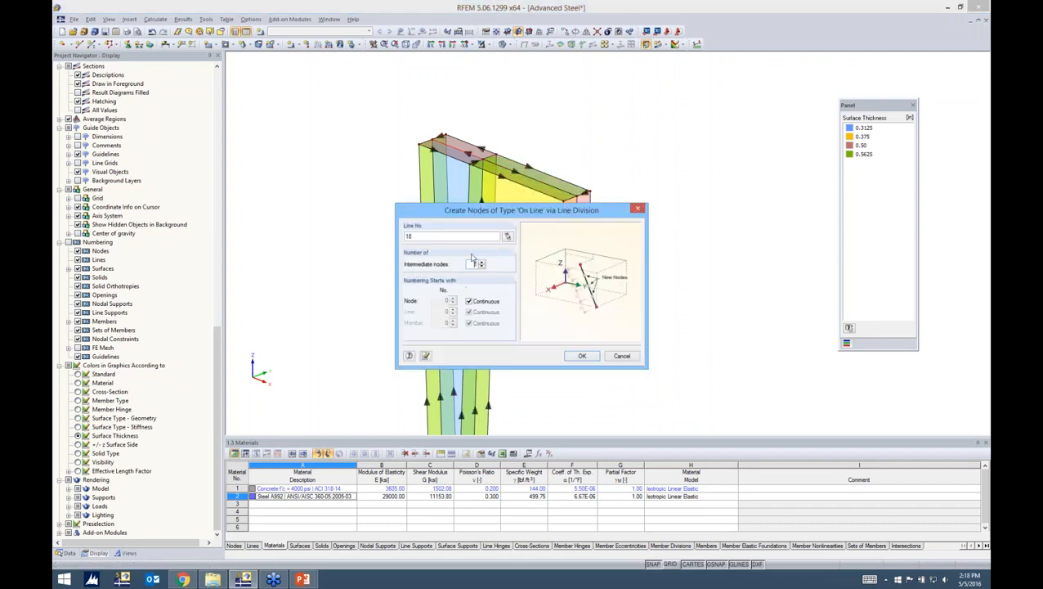
{"action": "left_click", "coordinate": [578, 357]}
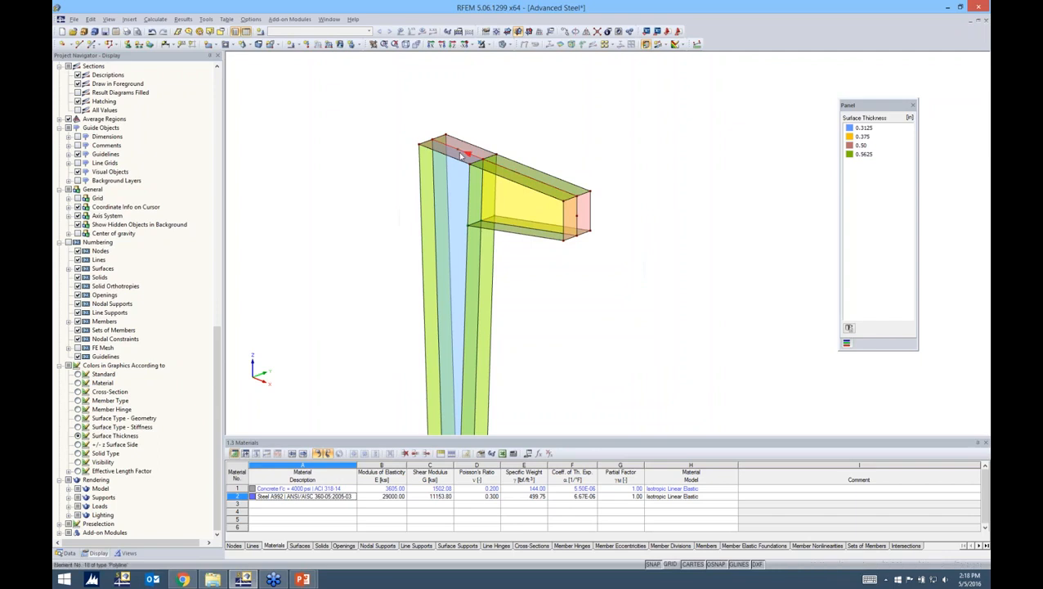
Create one intermediate node of type 'On Line' on line 10, the centre line of the column's beam-side flange.
{"action": "right_click", "coordinate": [478, 326]}
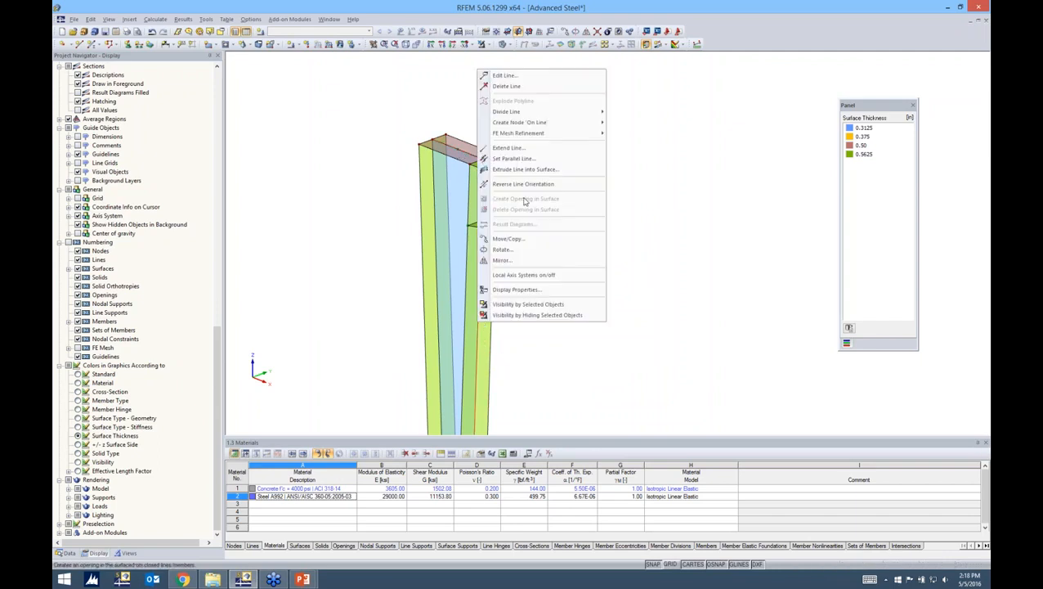
{"action": "mouse_move", "coordinate": [531, 123]}
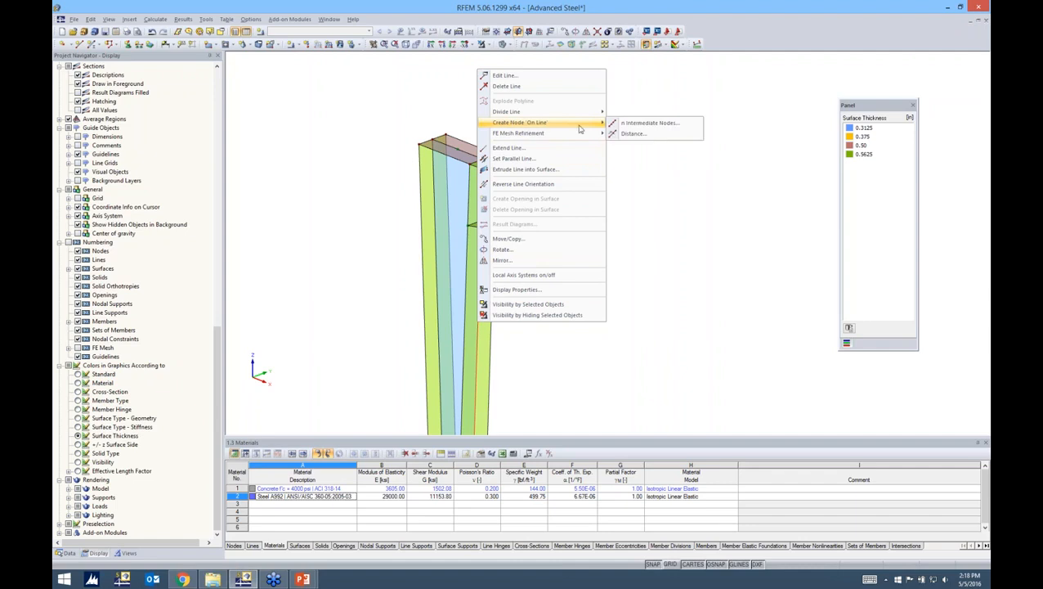
{"action": "left_click", "coordinate": [621, 127]}
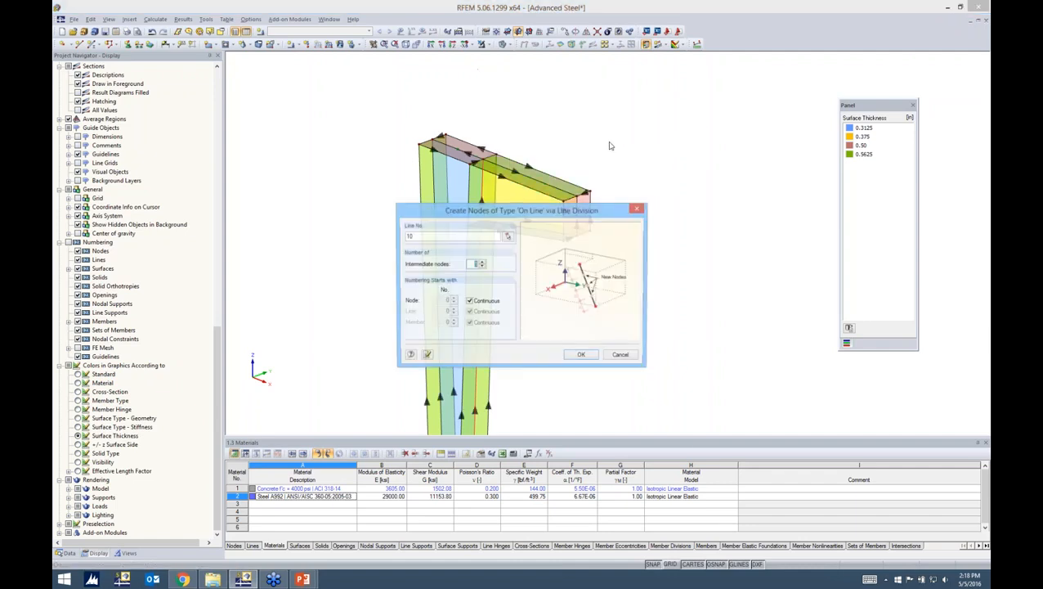
{"action": "left_click", "coordinate": [577, 357]}
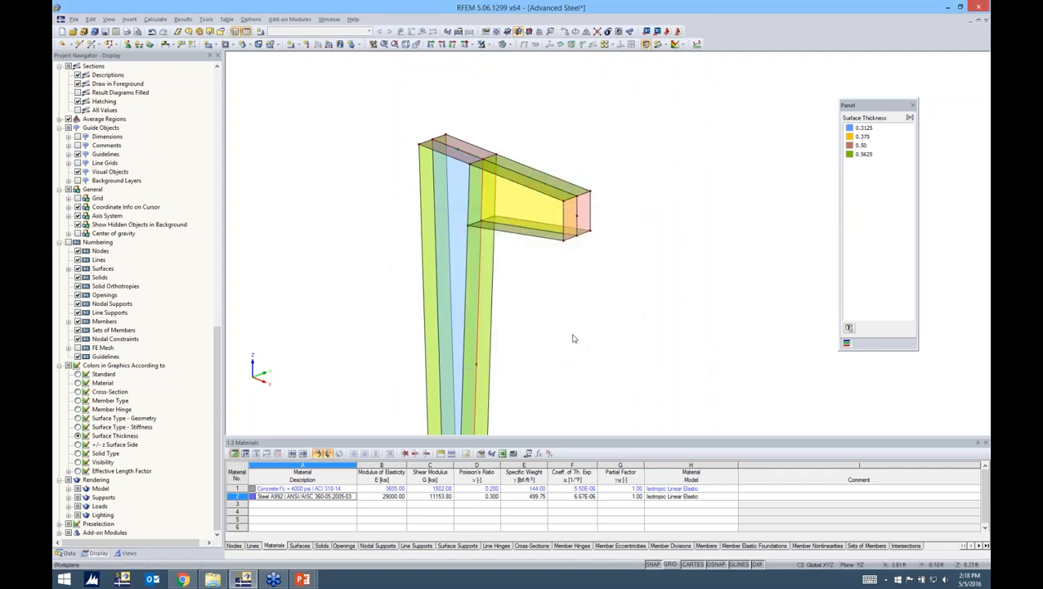
Define a new nodal support type in the global axis system and release its uX and uZ displacement supports.
{"action": "scroll", "coordinate": [562, 317], "scroll_direction": "down", "scroll_amount": 1}
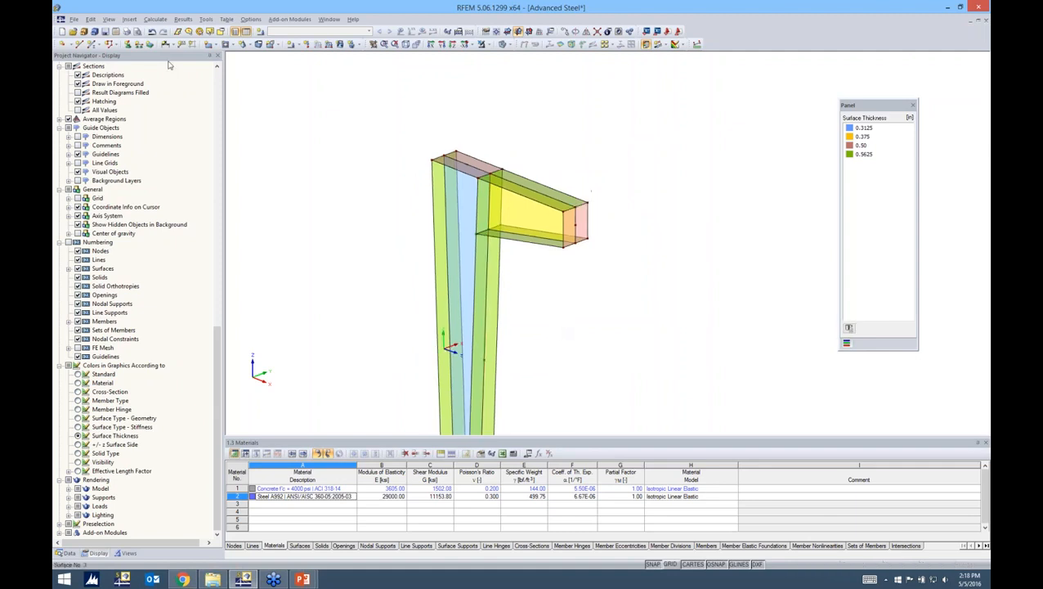
{"action": "left_click", "coordinate": [128, 45]}
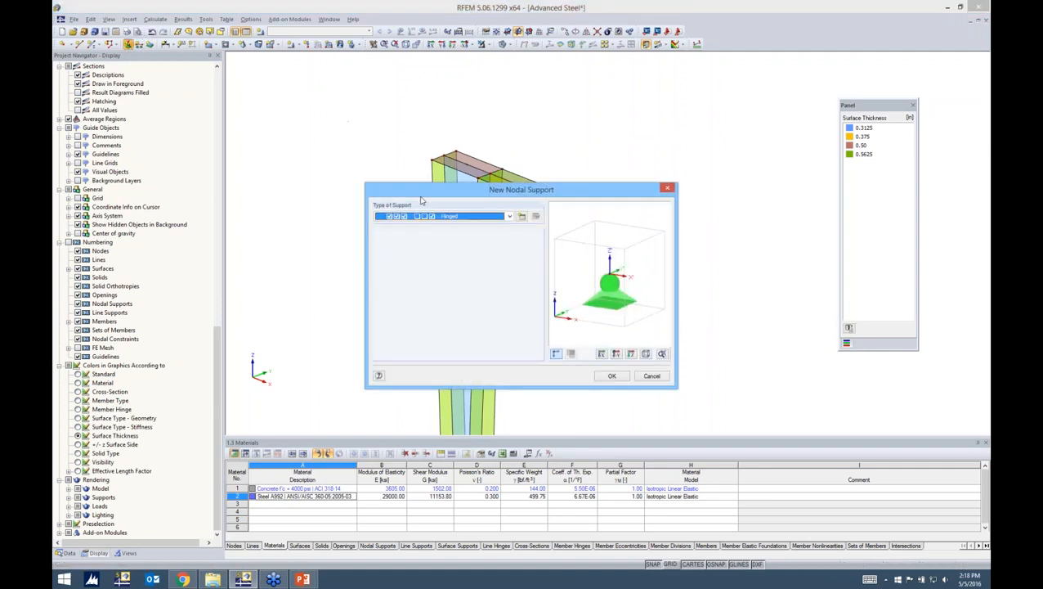
{"action": "left_click", "coordinate": [508, 217]}
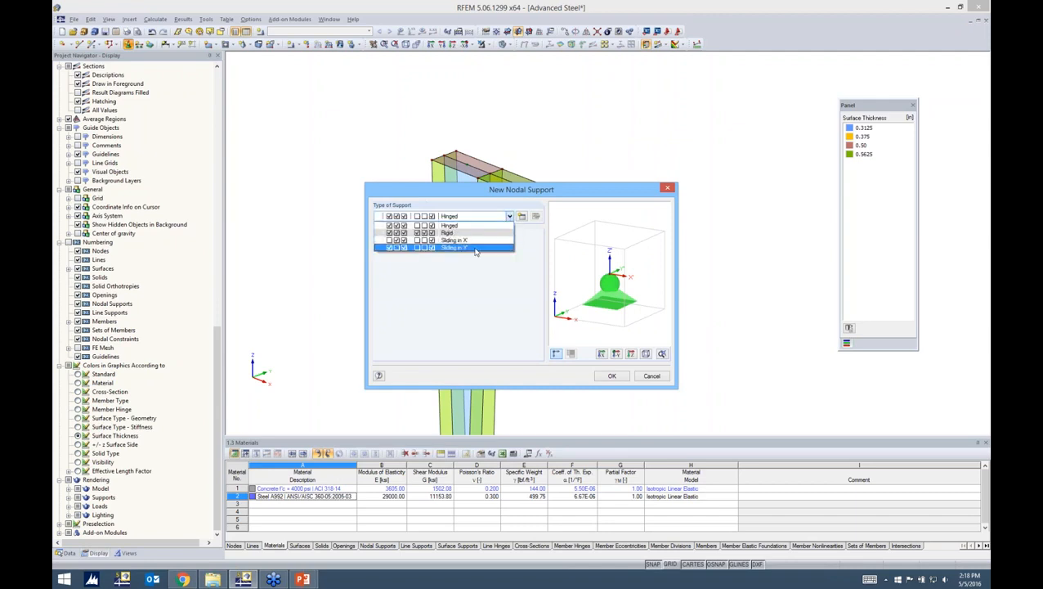
{"action": "left_click", "coordinate": [524, 216]}
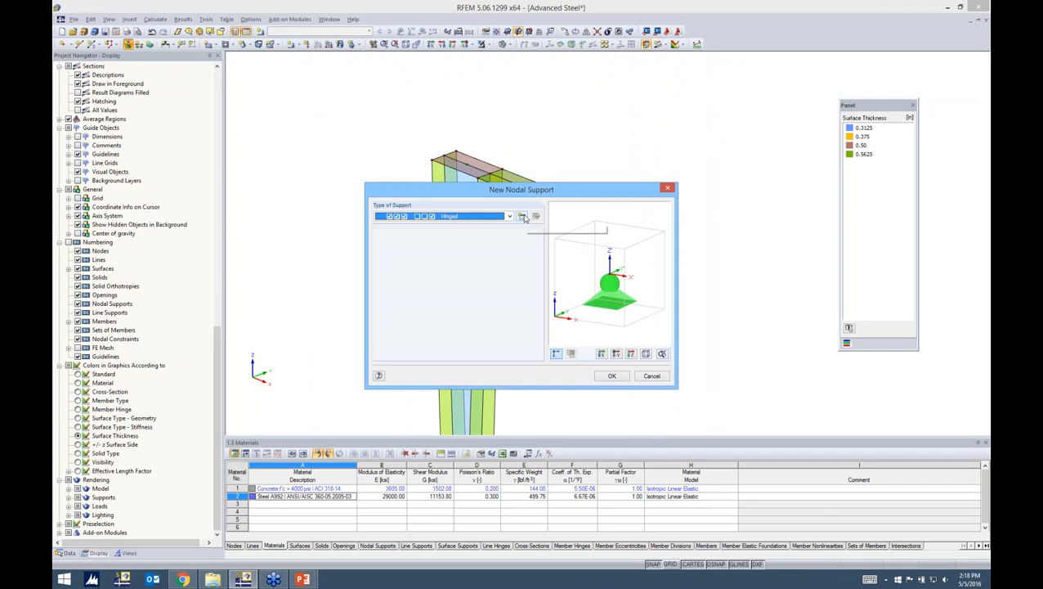
{"action": "left_click", "coordinate": [524, 217]}
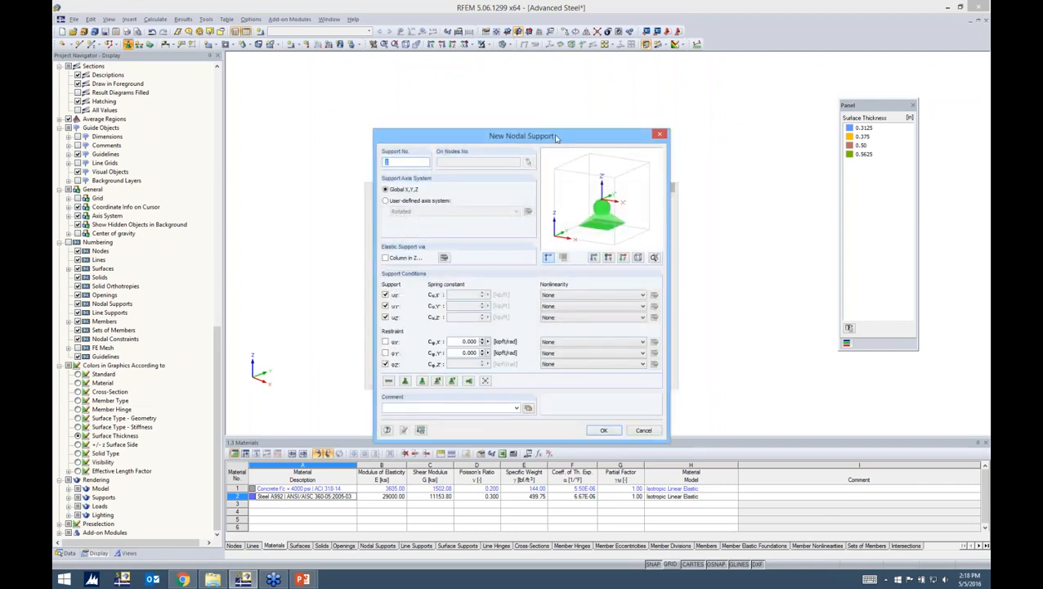
{"action": "left_click_drag", "start_coordinate": [555, 137], "coordinate": [557, 110]}
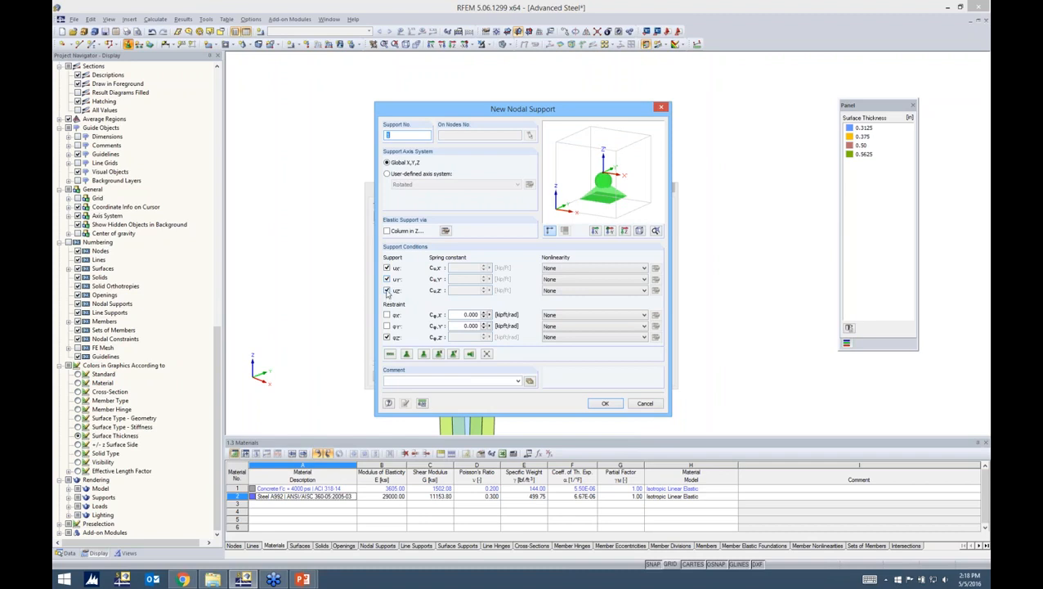
{"action": "left_click", "coordinate": [388, 291]}
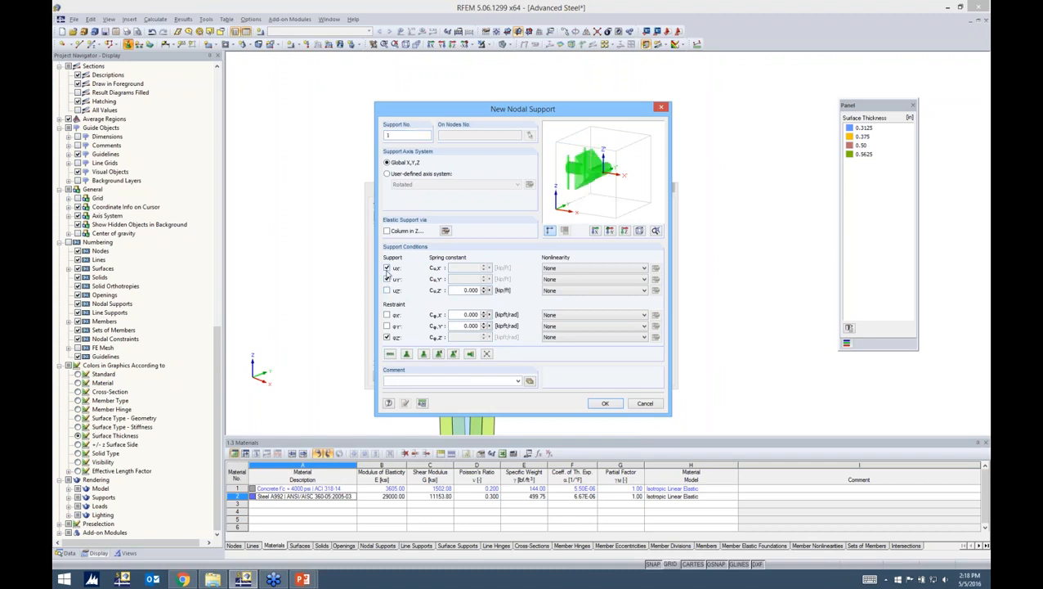
{"action": "left_click", "coordinate": [387, 268]}
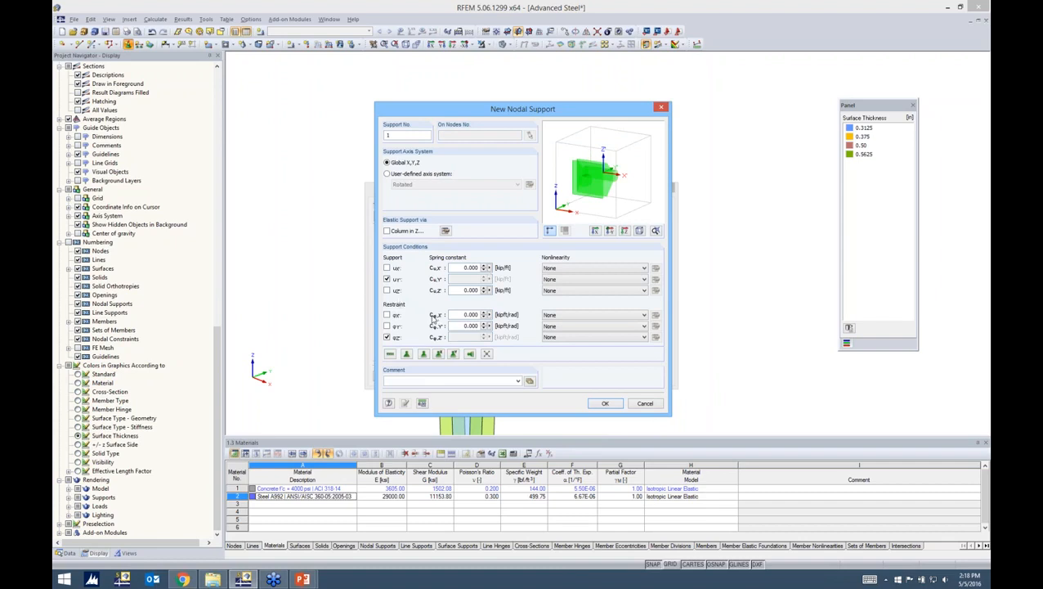
Examine the nonlinearity options available for the nodal support's uZ direction.
{"action": "left_click", "coordinate": [566, 292]}
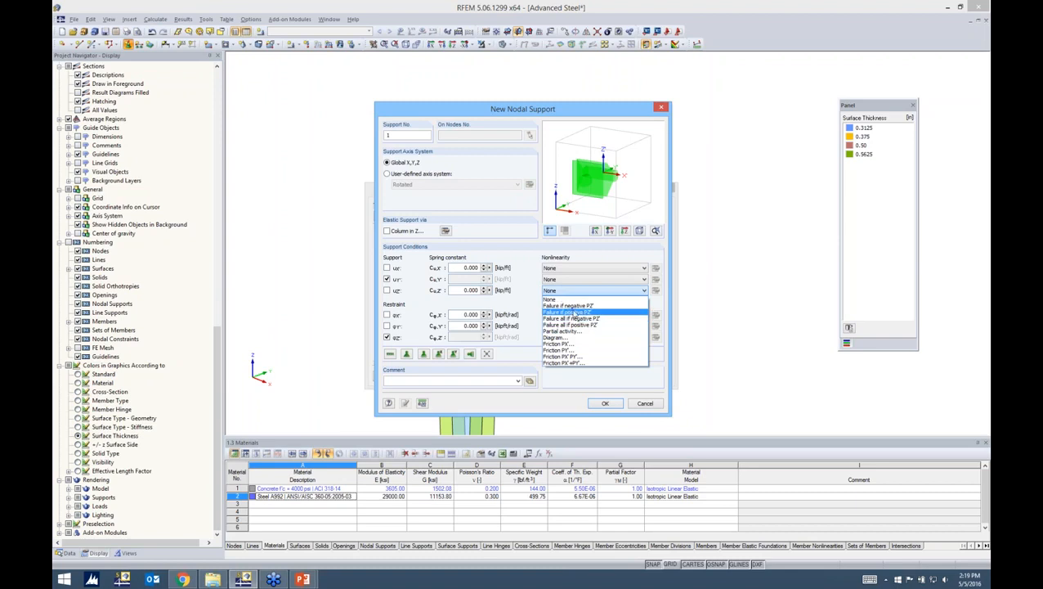
{"action": "left_click", "coordinate": [538, 337]}
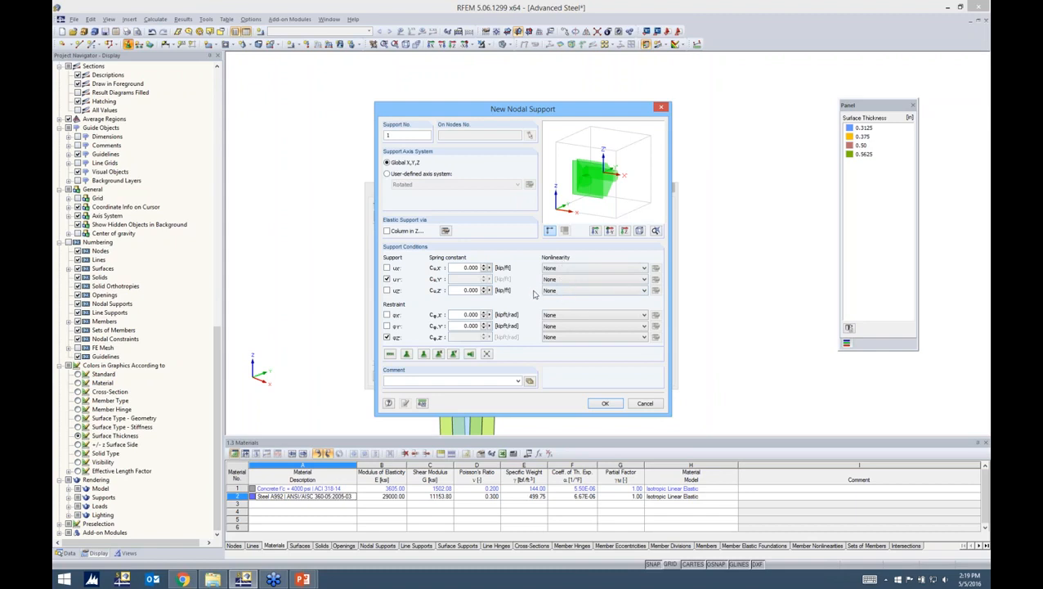
{"action": "left_click", "coordinate": [563, 291]}
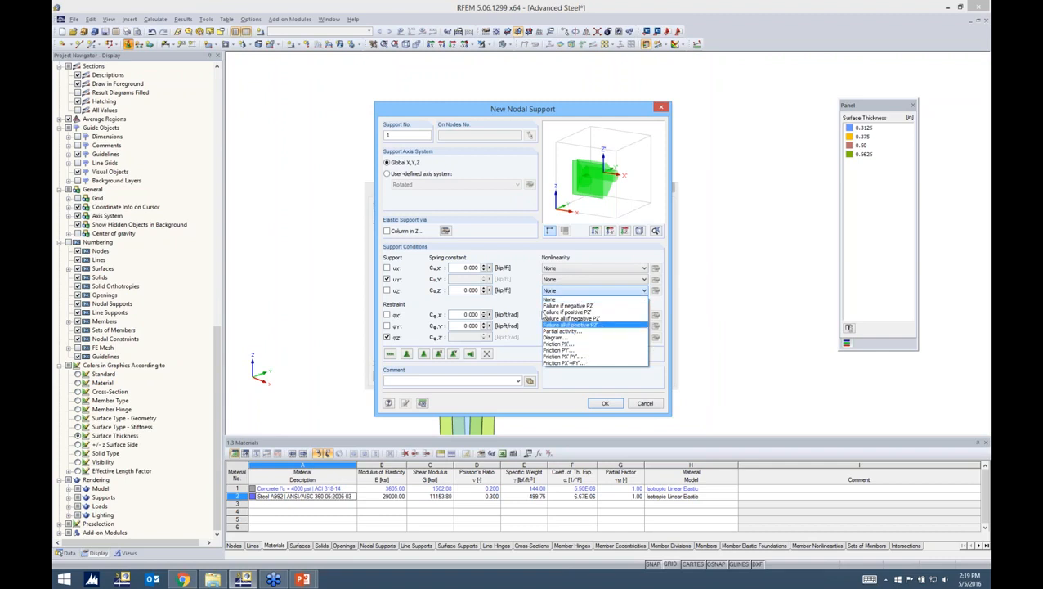
{"action": "left_click", "coordinate": [531, 302]}
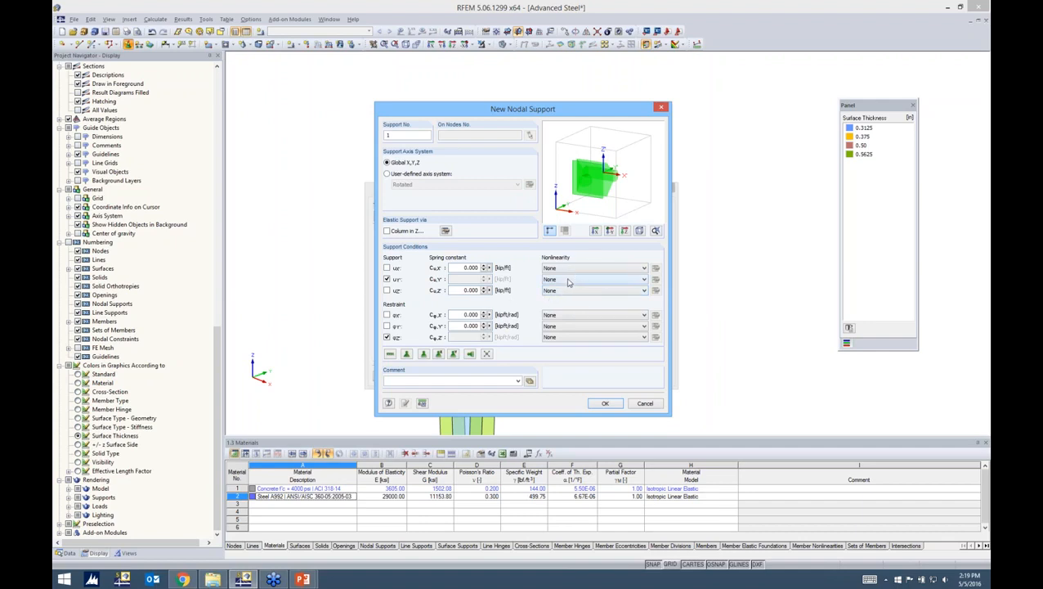
Release the support's rotational restraint about Z, leaving only uY fixed, and accept the new support type for placement.
{"action": "left_click", "coordinate": [387, 337]}
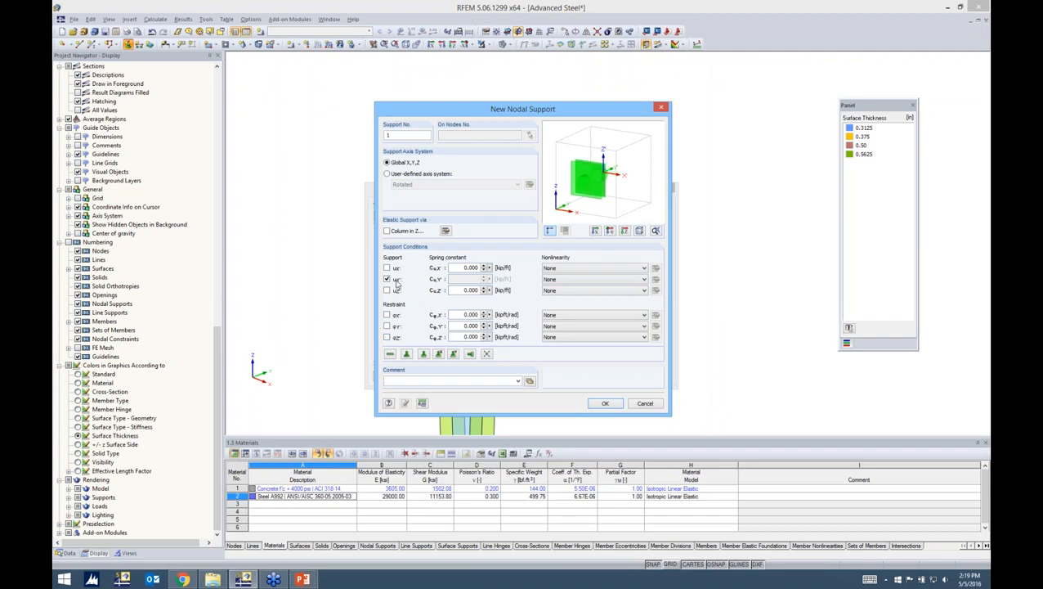
{"action": "left_click", "coordinate": [605, 403]}
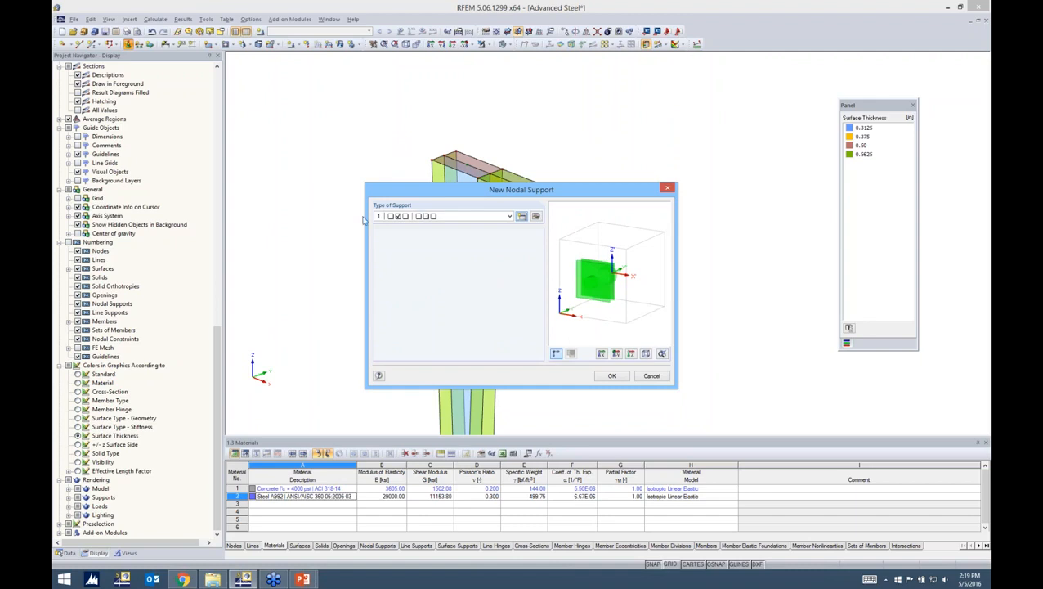
{"action": "left_click", "coordinate": [613, 376]}
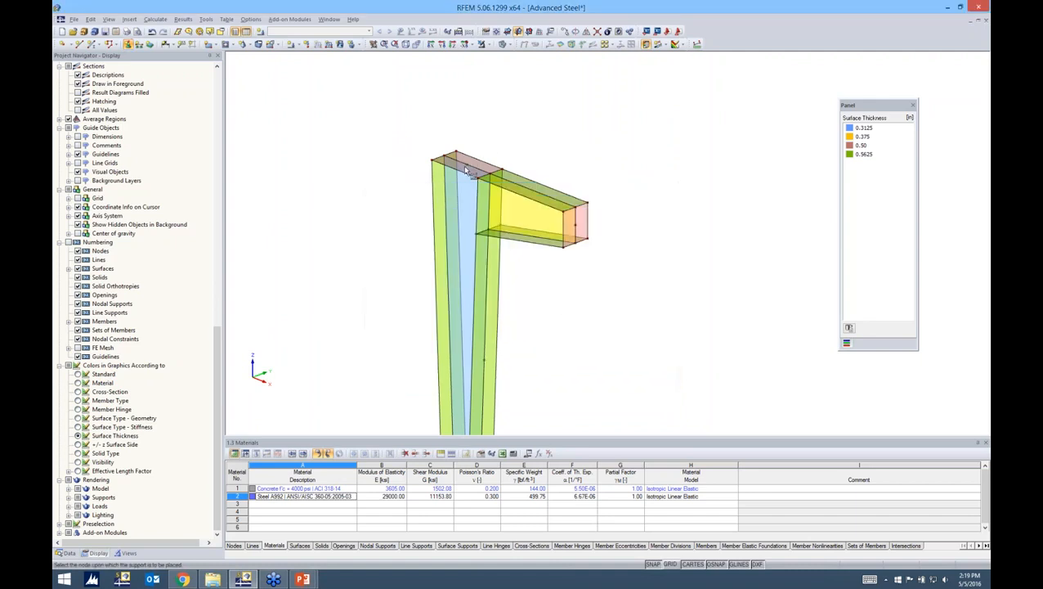
Place the uY nodal support on the cap plate's mid node, the beam end's upper and lower rear corners, and the column flange's mid node.
{"action": "scroll", "coordinate": [586, 219], "scroll_direction": "up", "scroll_amount": 2}
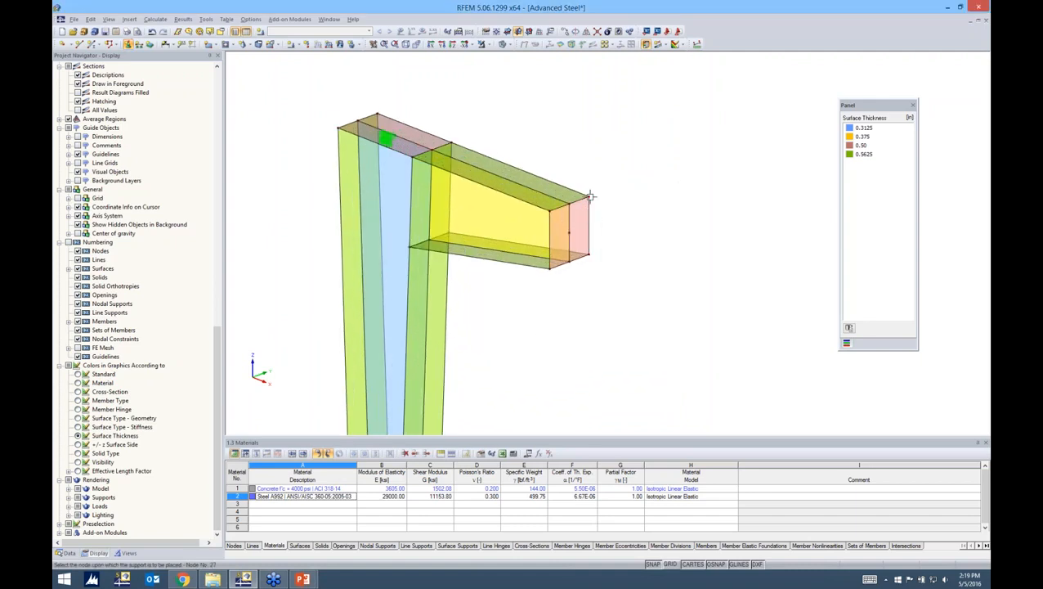
{"action": "scroll", "coordinate": [536, 322], "scroll_direction": "down", "scroll_amount": 3}
{"action": "scroll", "coordinate": [541, 312], "scroll_direction": "up", "scroll_amount": 2}
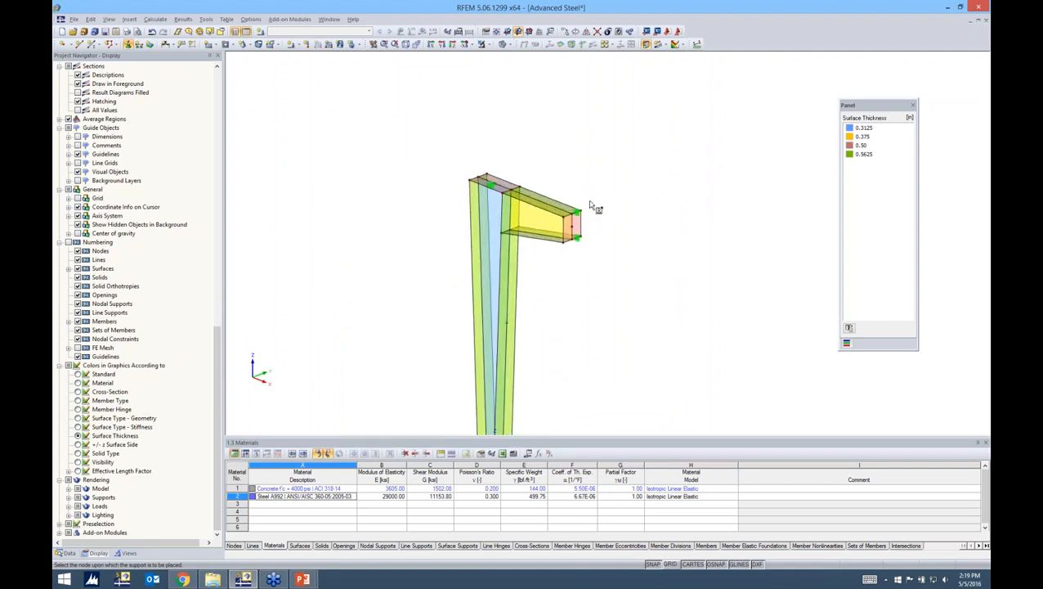
{"action": "left_click", "coordinate": [507, 322]}
{"action": "key", "text": "Escape"}
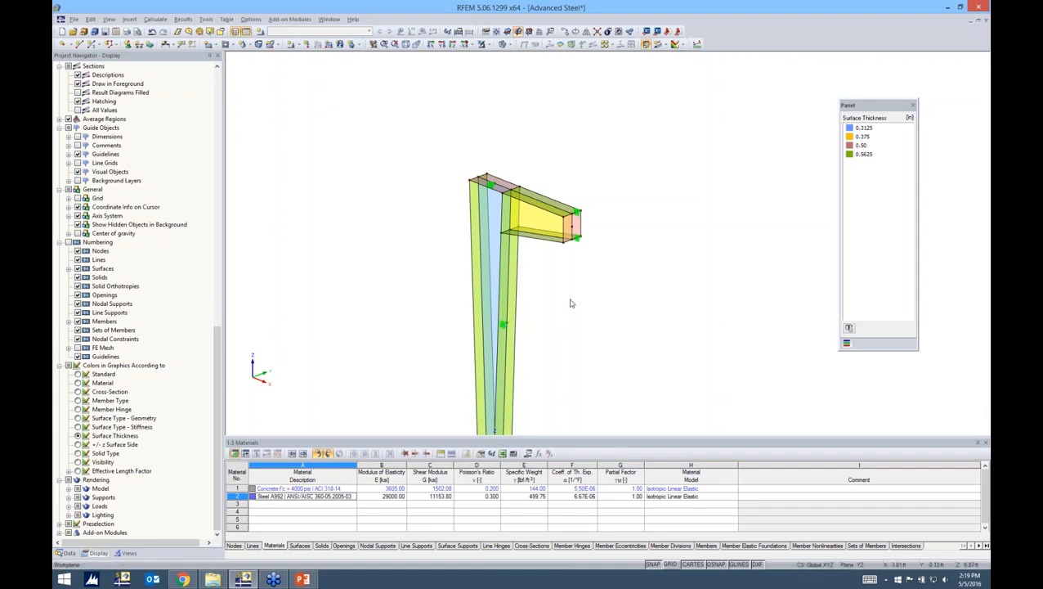
{"action": "scroll", "coordinate": [571, 303], "scroll_direction": "down", "scroll_amount": 1}
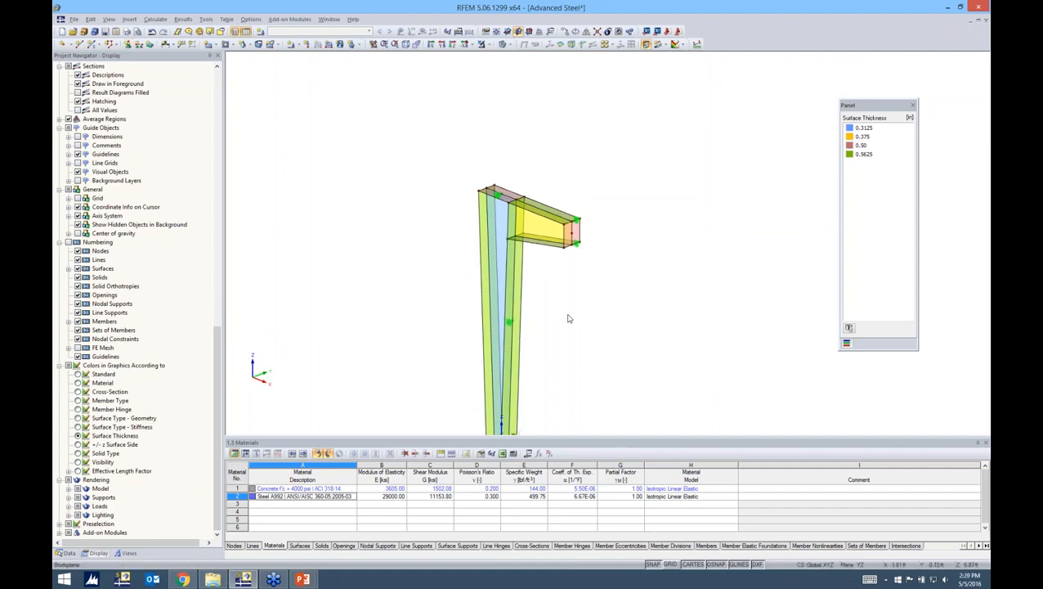
{"action": "scroll", "coordinate": [564, 318], "scroll_direction": "down", "scroll_amount": 1}
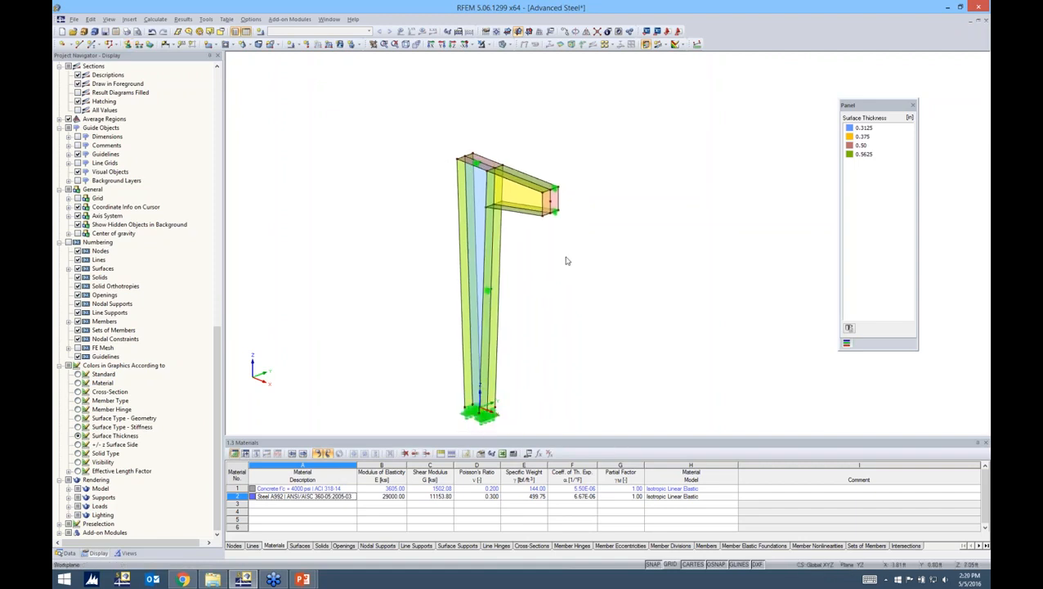
Hide the nodal supports in the model display.
{"action": "scroll", "coordinate": [548, 208], "scroll_direction": "up", "scroll_amount": 2}
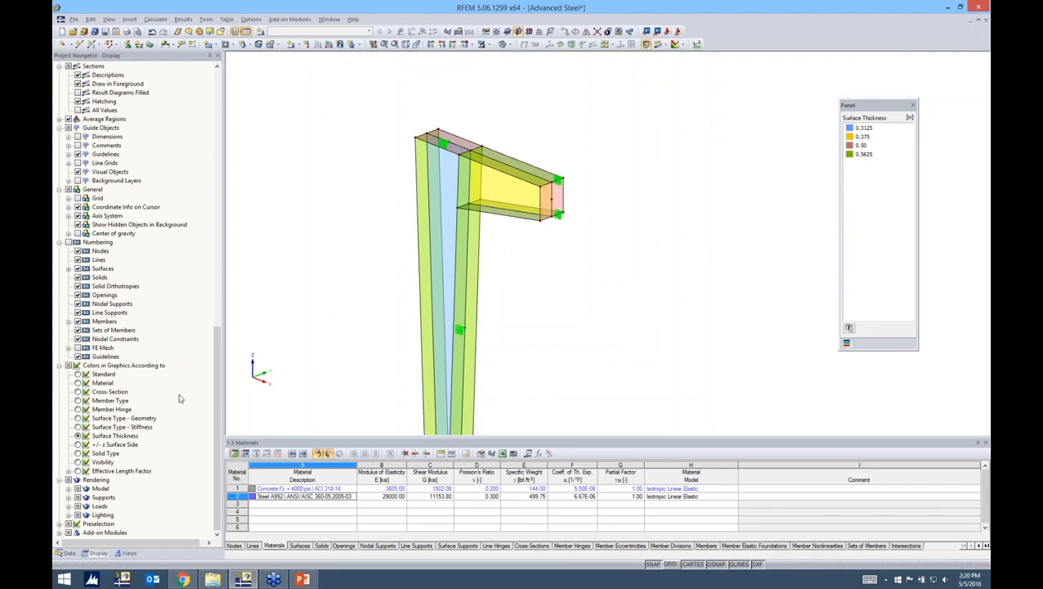
{"action": "left_click_drag", "start_coordinate": [217, 394], "coordinate": [216, 136]}
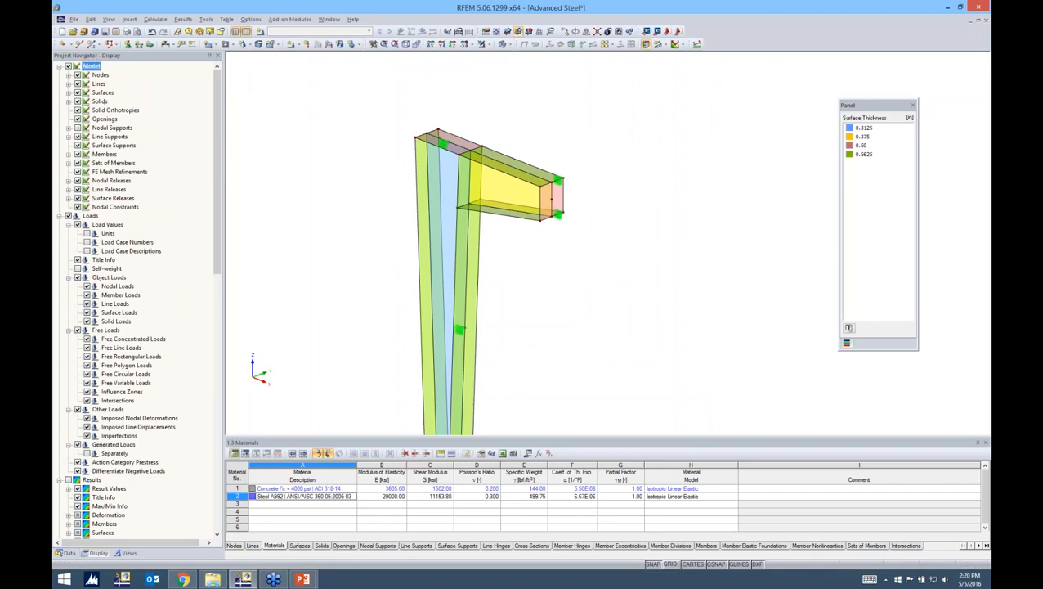
{"action": "left_click", "coordinate": [78, 127]}
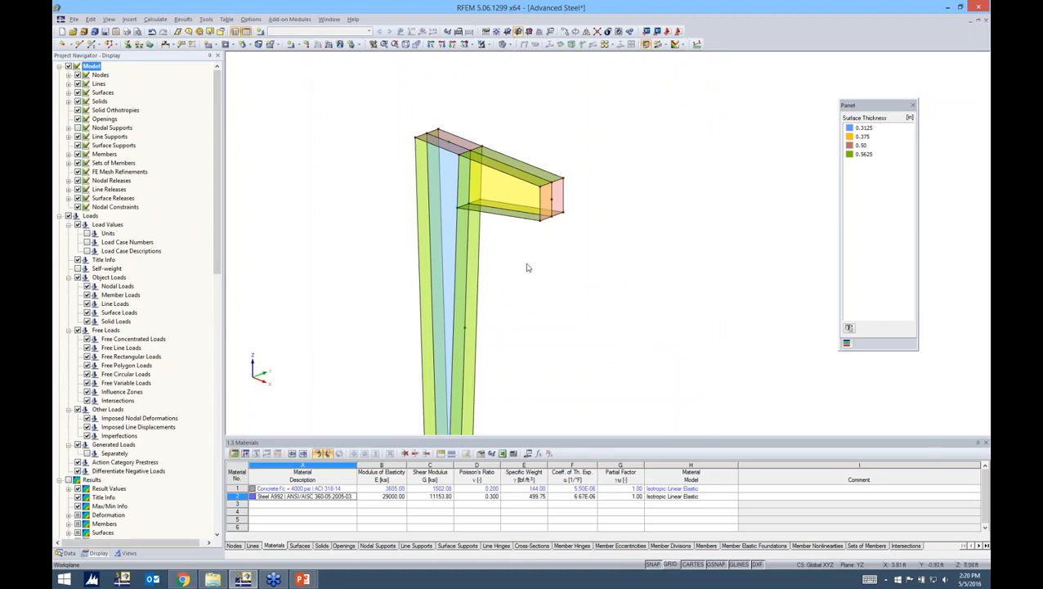
Examine the beam's free end and the vertical line at the middle of its end plate.
{"action": "middle_click_drag", "start_coordinate": [527, 268], "coordinate": [490, 219], "text": "ctrl"}
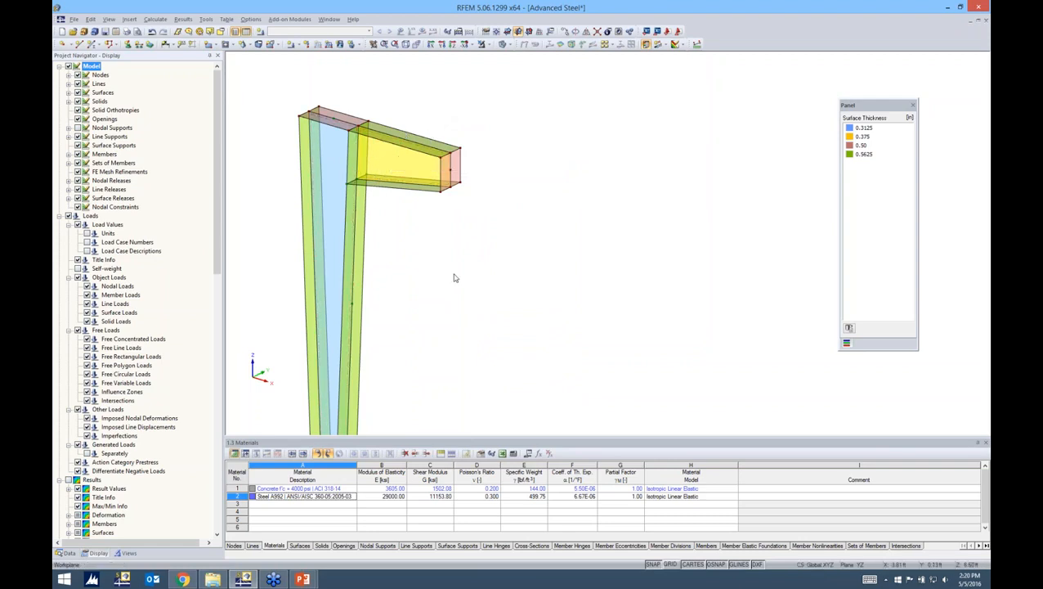
{"action": "middle_click_drag", "start_coordinate": [480, 226], "coordinate": [489, 231], "text": "ctrl"}
{"action": "scroll", "coordinate": [441, 175], "scroll_direction": "up", "scroll_amount": 2}
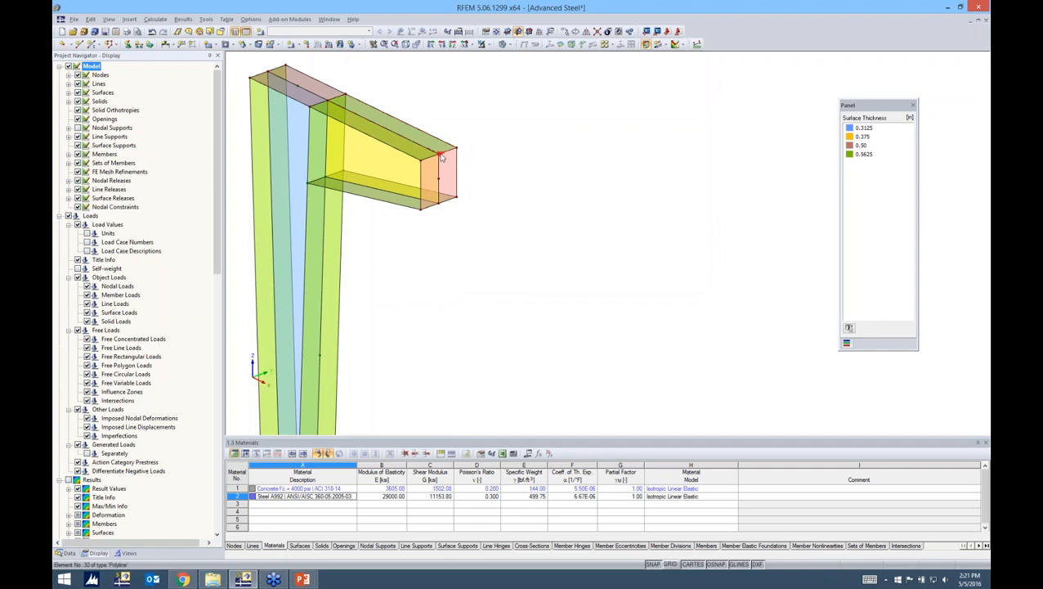
{"action": "scroll", "coordinate": [438, 160], "scroll_direction": "up", "scroll_amount": 2}
{"action": "scroll", "coordinate": [438, 161], "scroll_direction": "up", "scroll_amount": 2}
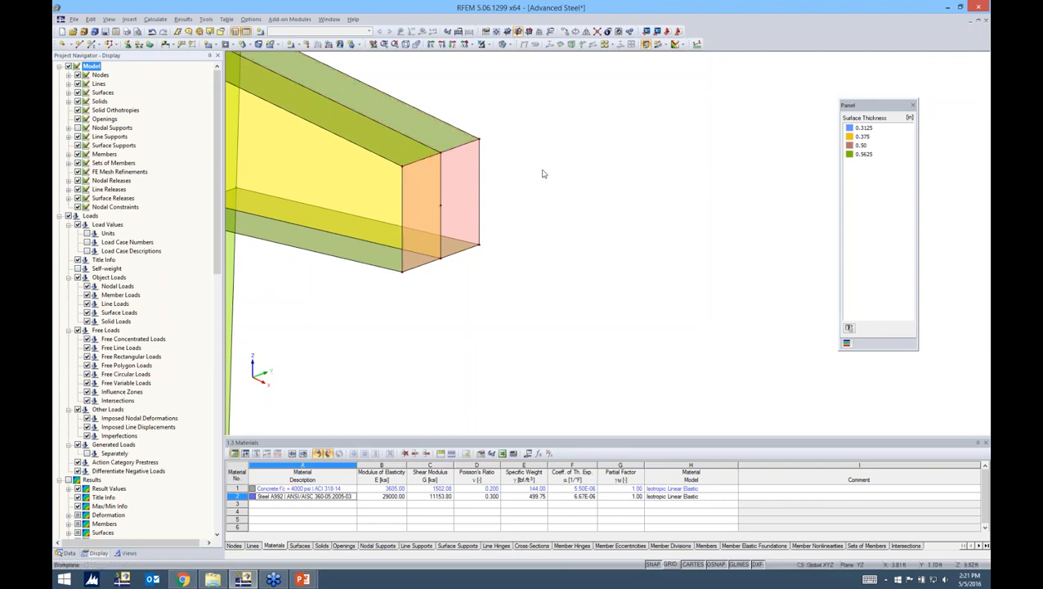
{"action": "scroll", "coordinate": [550, 175], "scroll_direction": "down", "scroll_amount": 3}
{"action": "scroll", "coordinate": [585, 175], "scroll_direction": "down", "scroll_amount": 1}
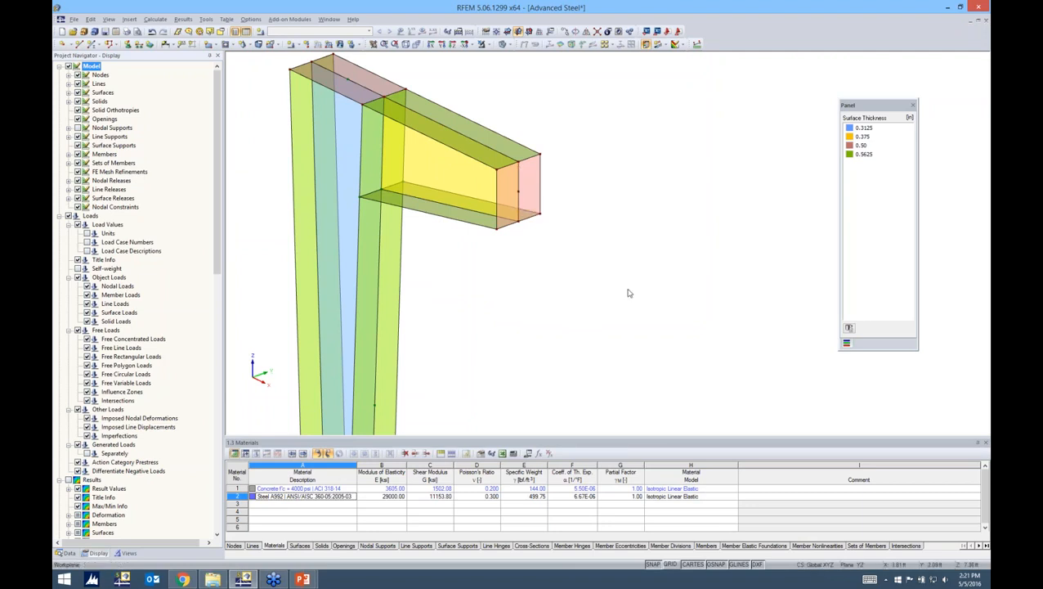
{"action": "middle_click_drag", "start_coordinate": [556, 243], "coordinate": [569, 280]}
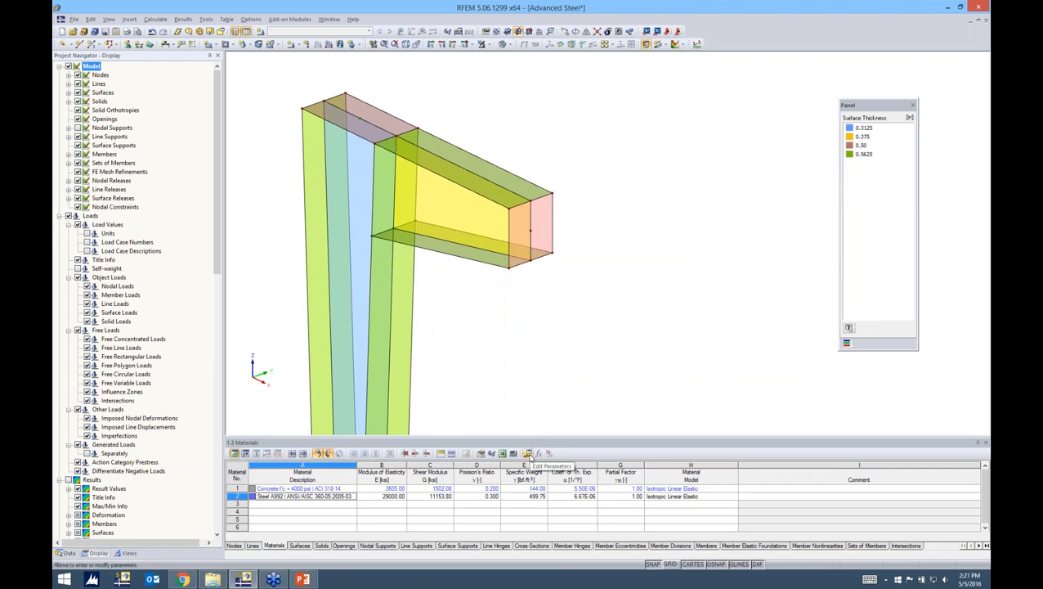
Define a parameter named Design_Load with unit type Line Force and a value of 45 kip/ft.
{"action": "left_click", "coordinate": [528, 453]}
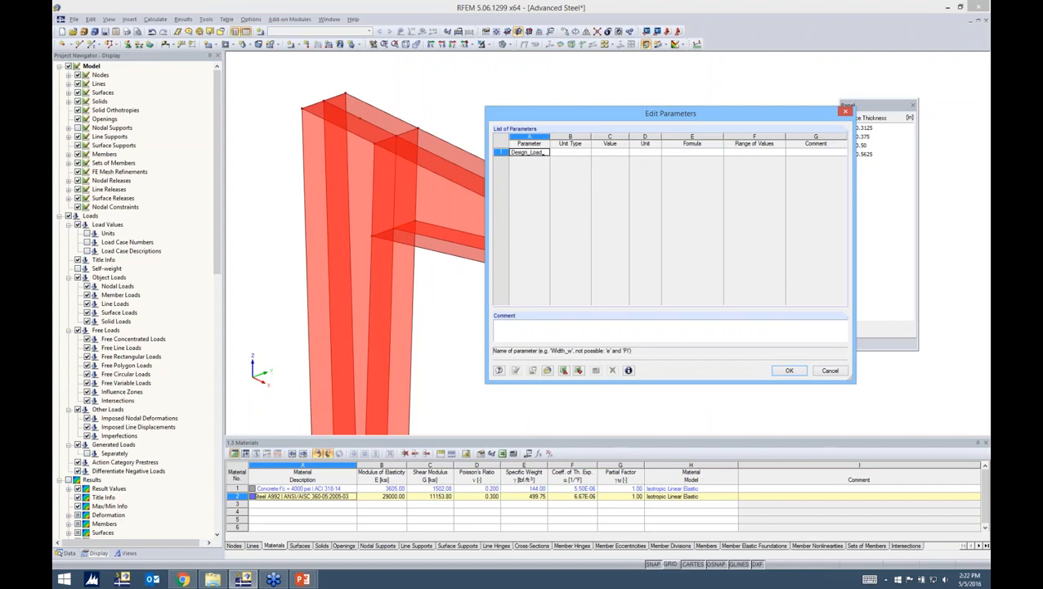
{"action": "key", "text": "Tab"}
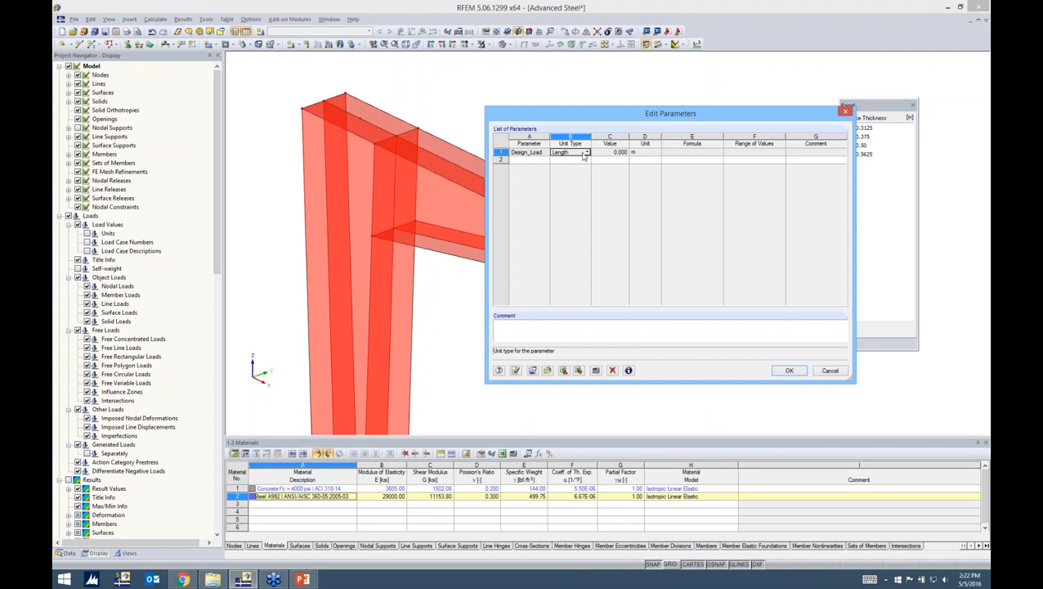
{"action": "left_click", "coordinate": [587, 153]}
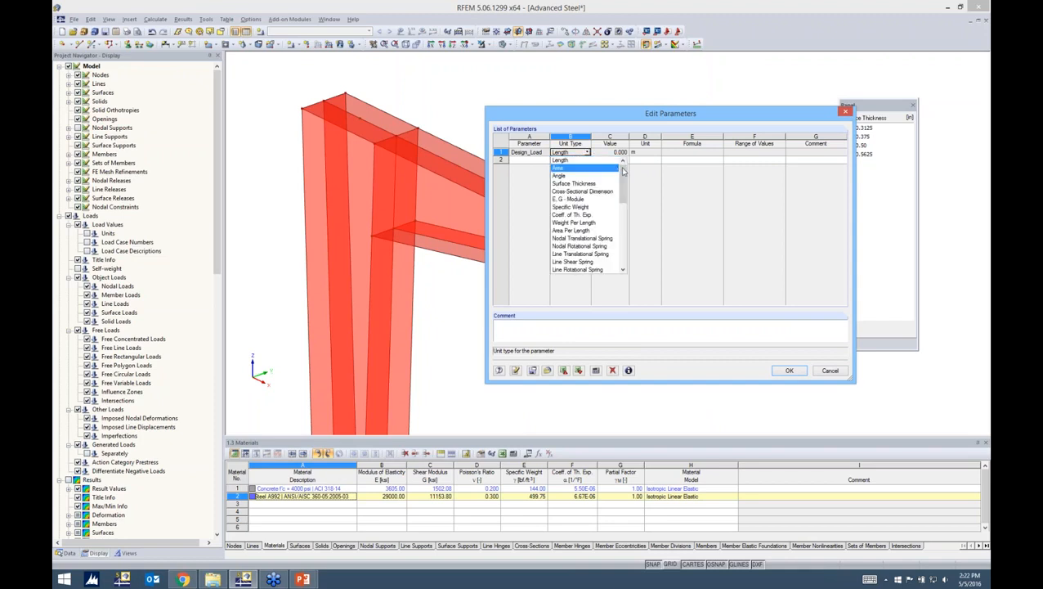
{"action": "left_click_drag", "start_coordinate": [623, 170], "coordinate": [626, 208]}
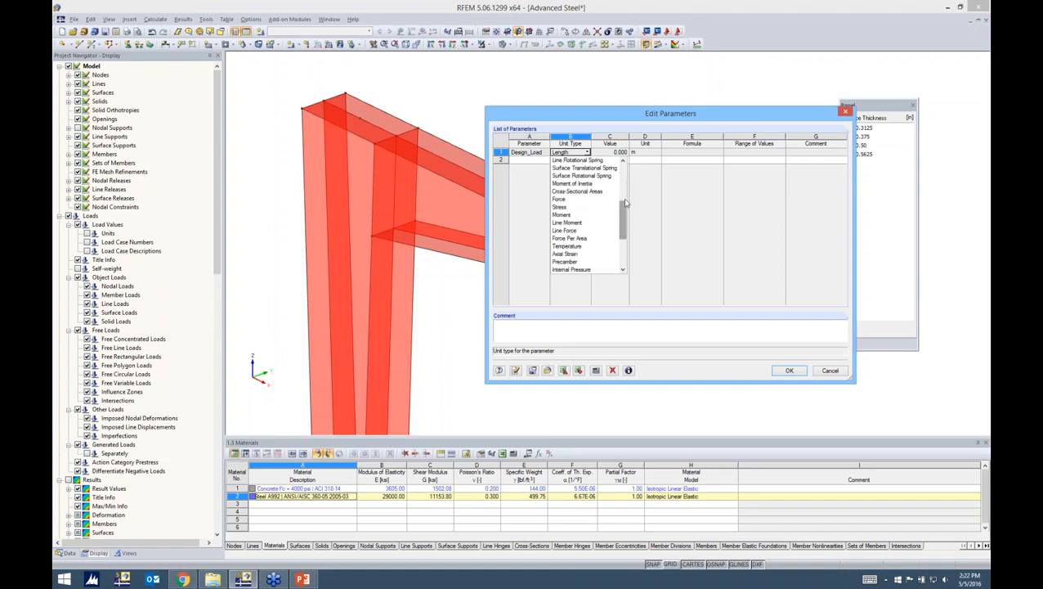
{"action": "left_click", "coordinate": [573, 229]}
{"action": "left_click", "coordinate": [642, 155]}
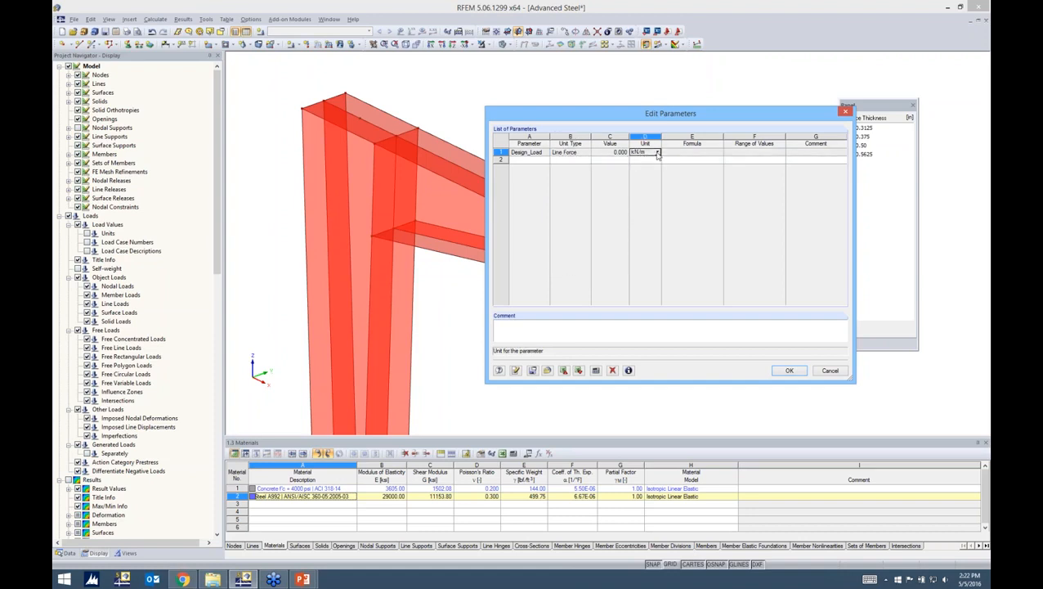
{"action": "left_click", "coordinate": [656, 152]}
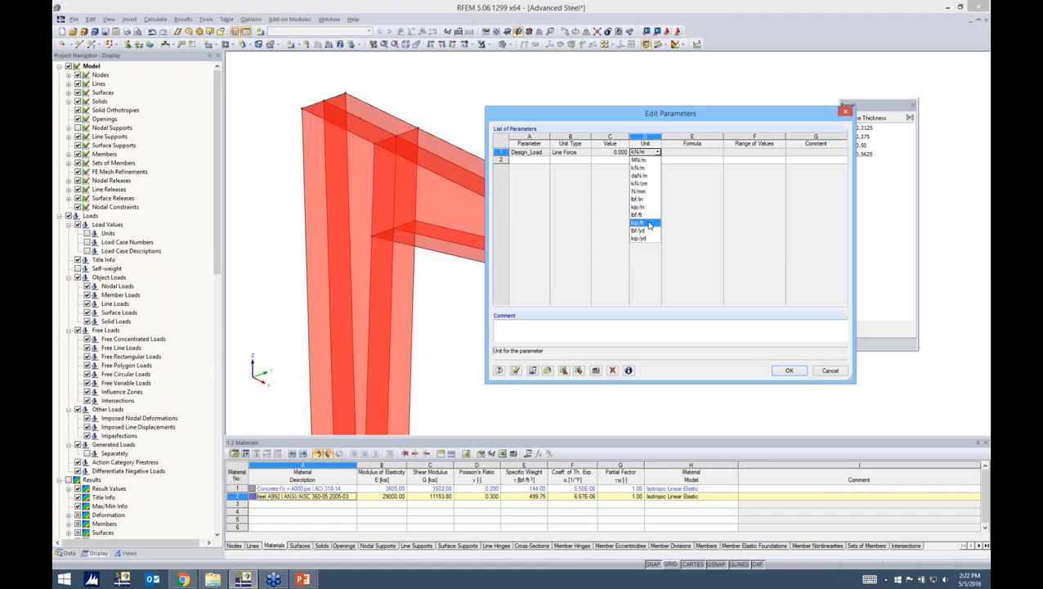
{"action": "left_click", "coordinate": [646, 224]}
{"action": "left_click", "coordinate": [614, 152]}
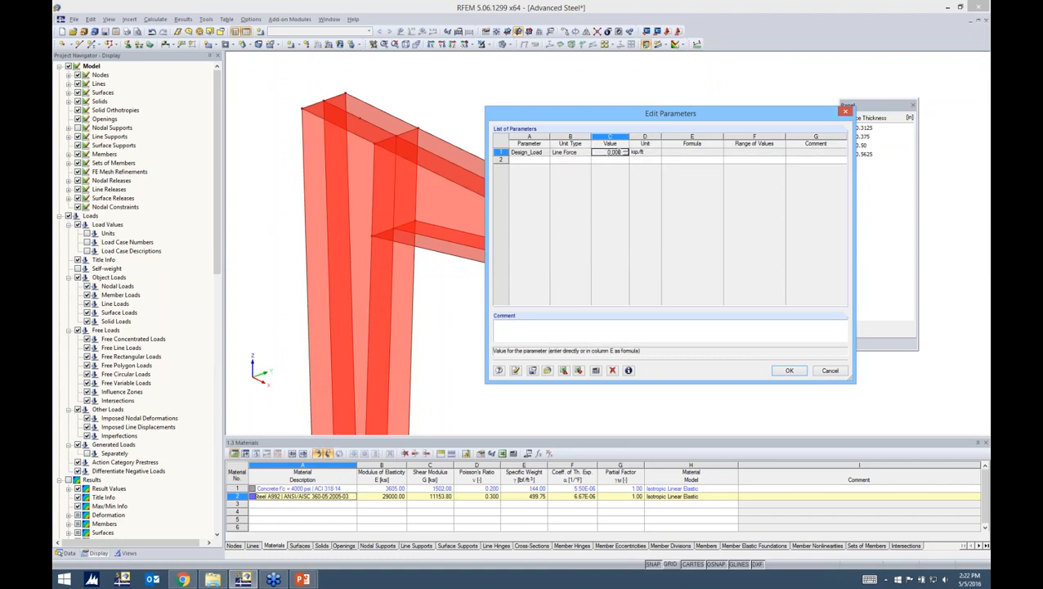
{"action": "type", "text": "45.00"}
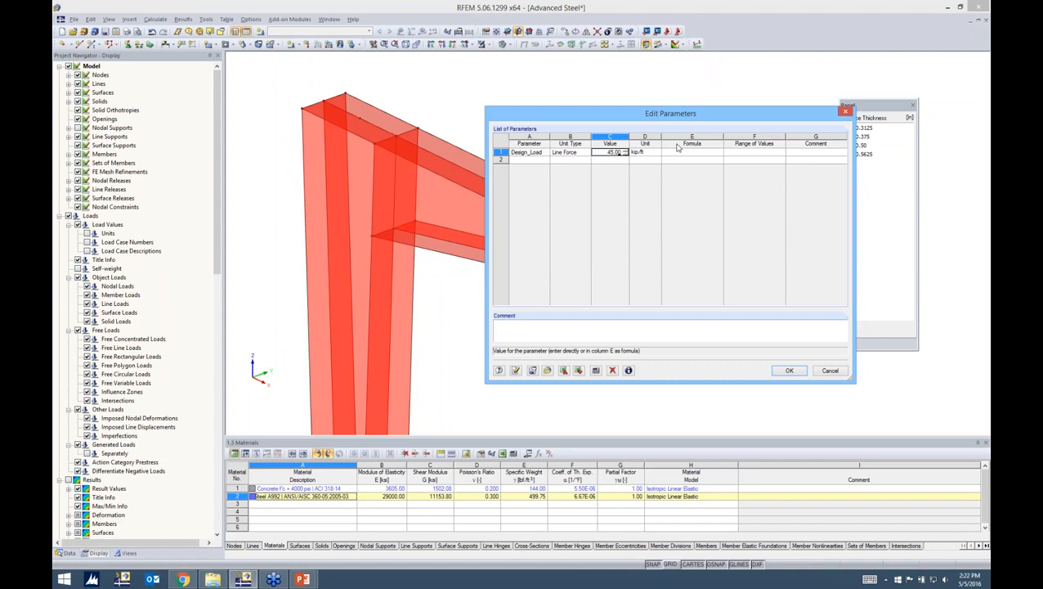
{"action": "left_click", "coordinate": [790, 370]}
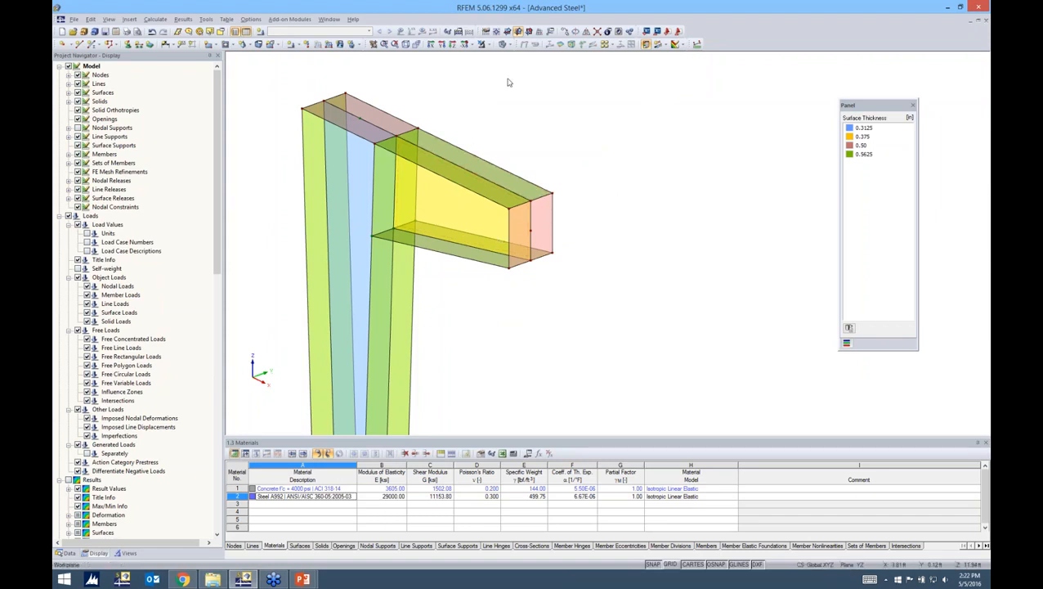
Start a new line load and set up load case 1 with the description Design Load and self-weight deactivated.
{"action": "middle_click_drag", "start_coordinate": [549, 157], "coordinate": [529, 140]}
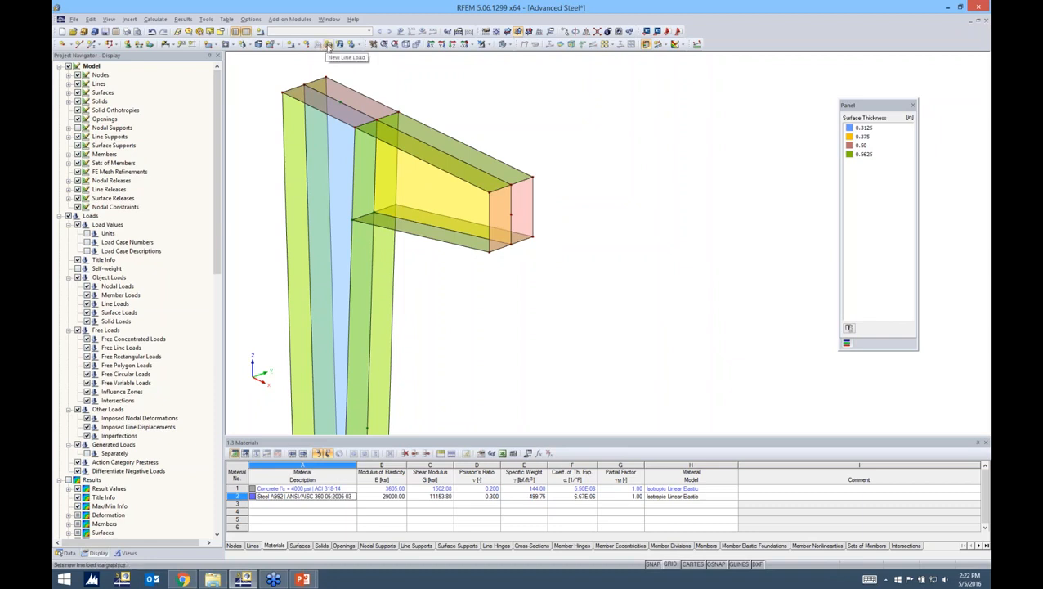
{"action": "left_click", "coordinate": [328, 45]}
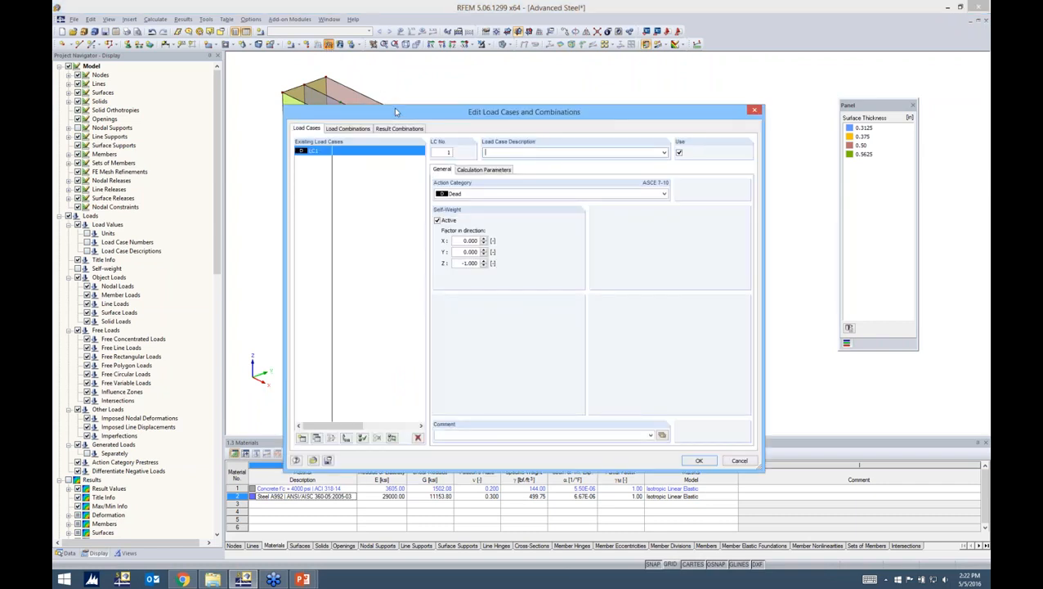
{"action": "left_click_drag", "start_coordinate": [395, 115], "coordinate": [394, 83]}
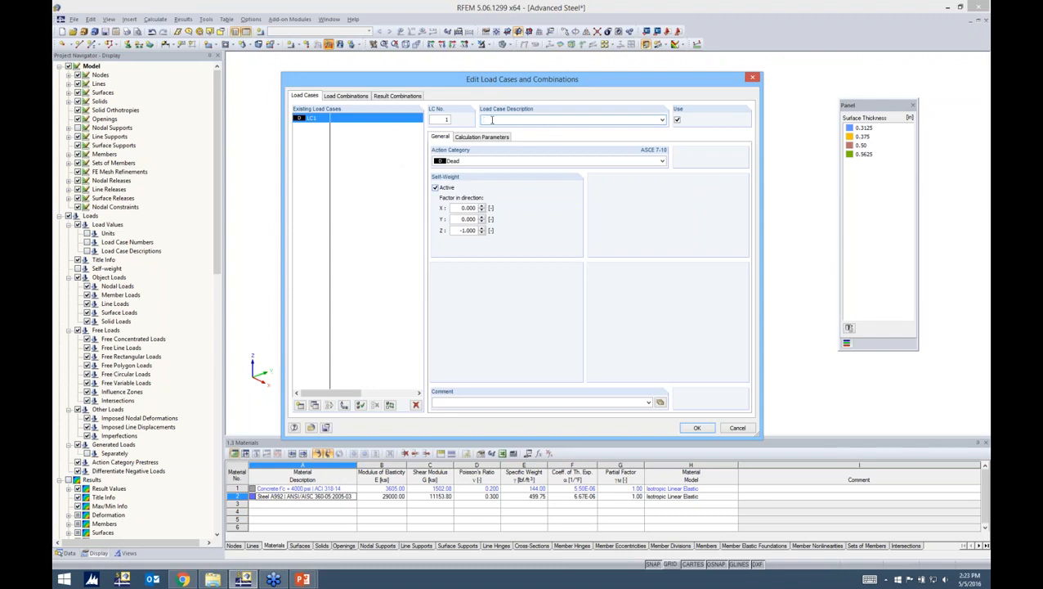
{"action": "type", "text": "Design Load"}
{"action": "left_click", "coordinate": [435, 187]}
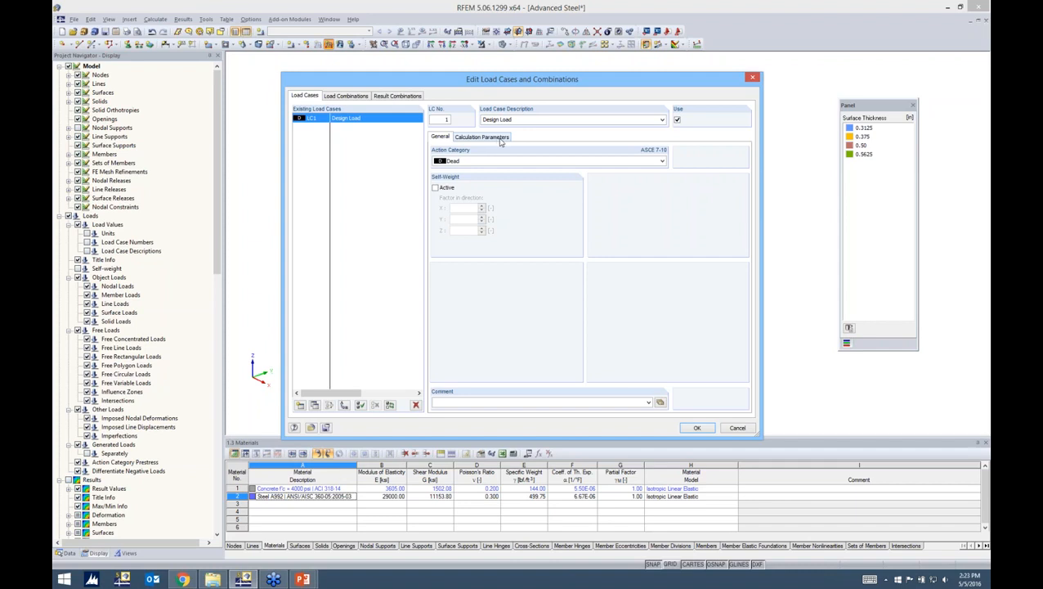
{"action": "left_click", "coordinate": [696, 428]}
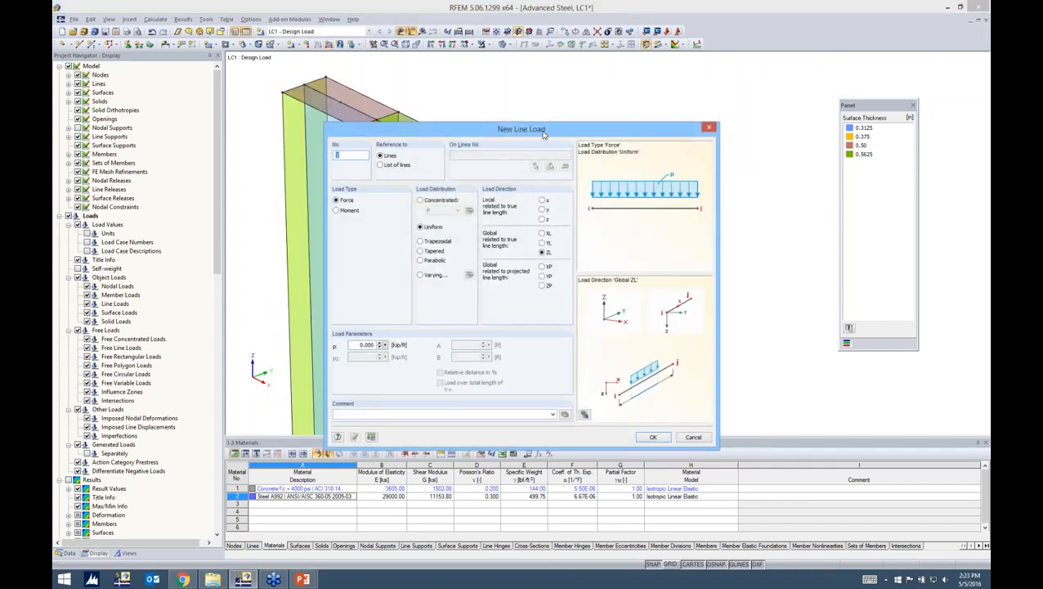
Set the uniform line load to act in global direction ZL, with its magnitude p given by the formula of negative Design_Load.
{"action": "left_click_drag", "start_coordinate": [543, 133], "coordinate": [577, 109]}
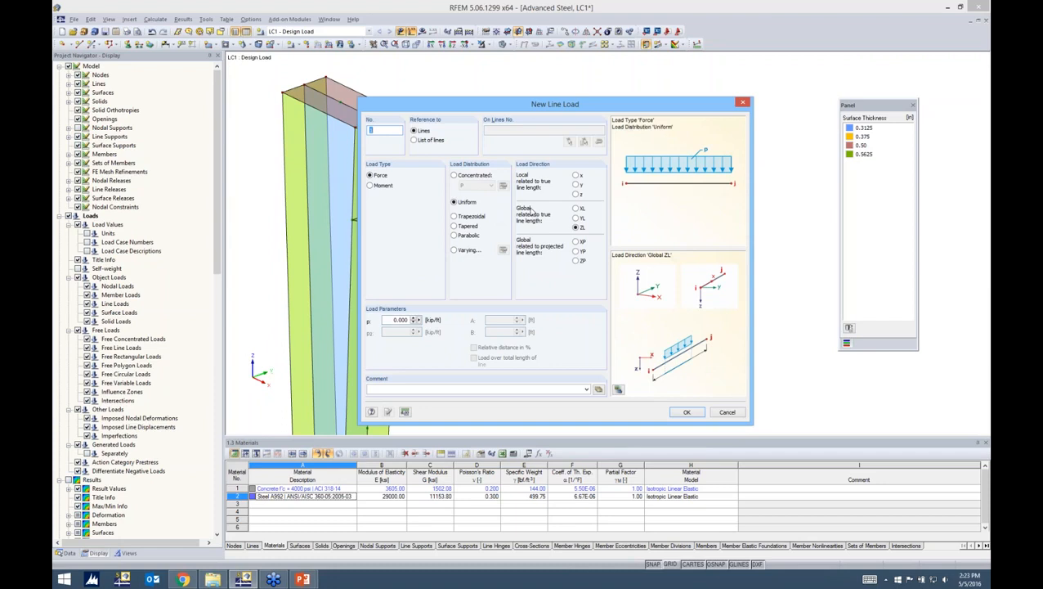
{"action": "left_click", "coordinate": [576, 218]}
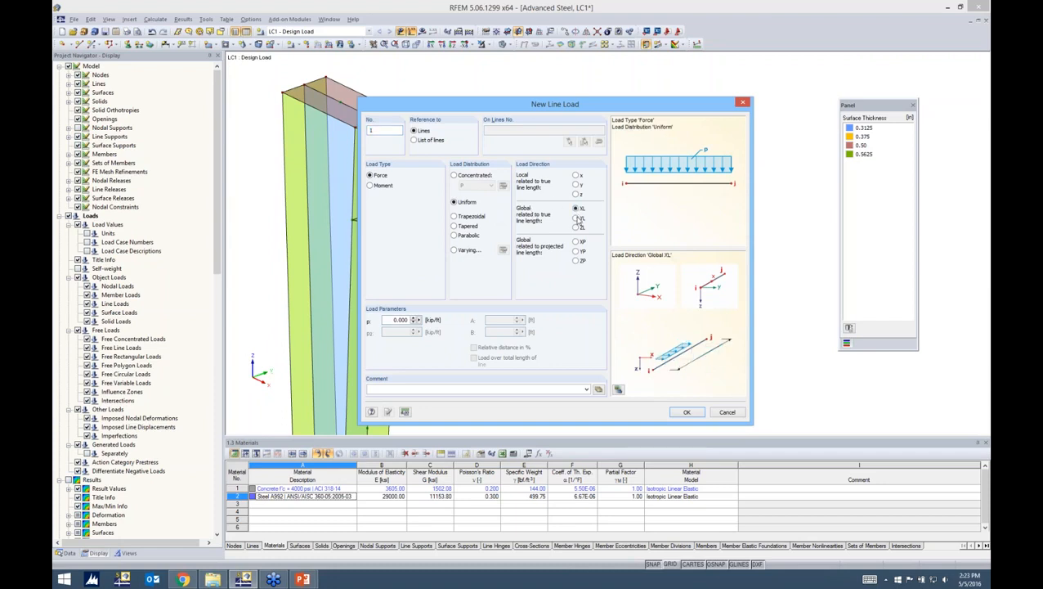
{"action": "left_click", "coordinate": [577, 227]}
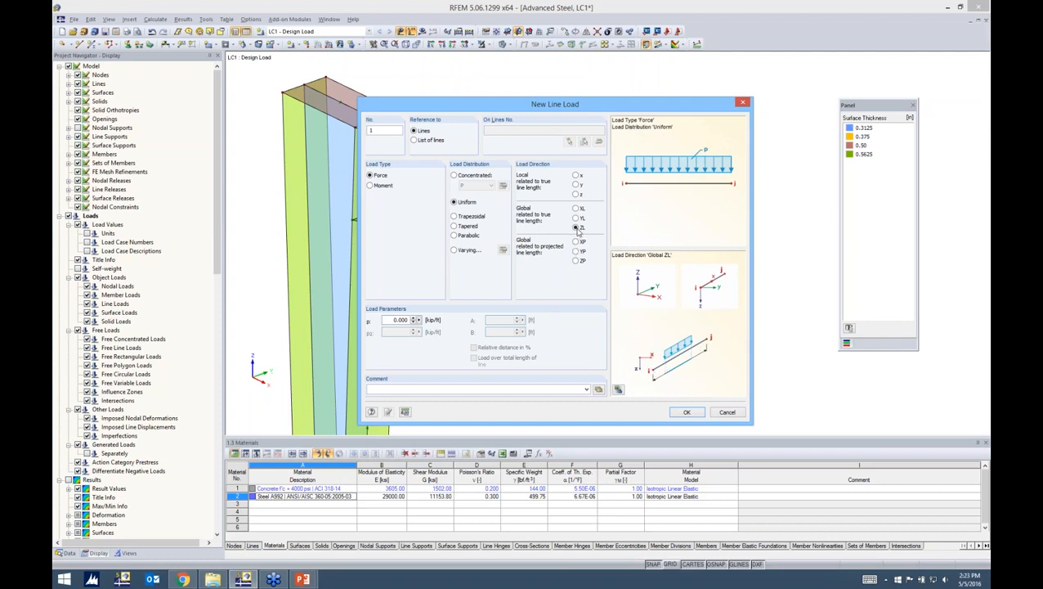
{"action": "left_click", "coordinate": [419, 321]}
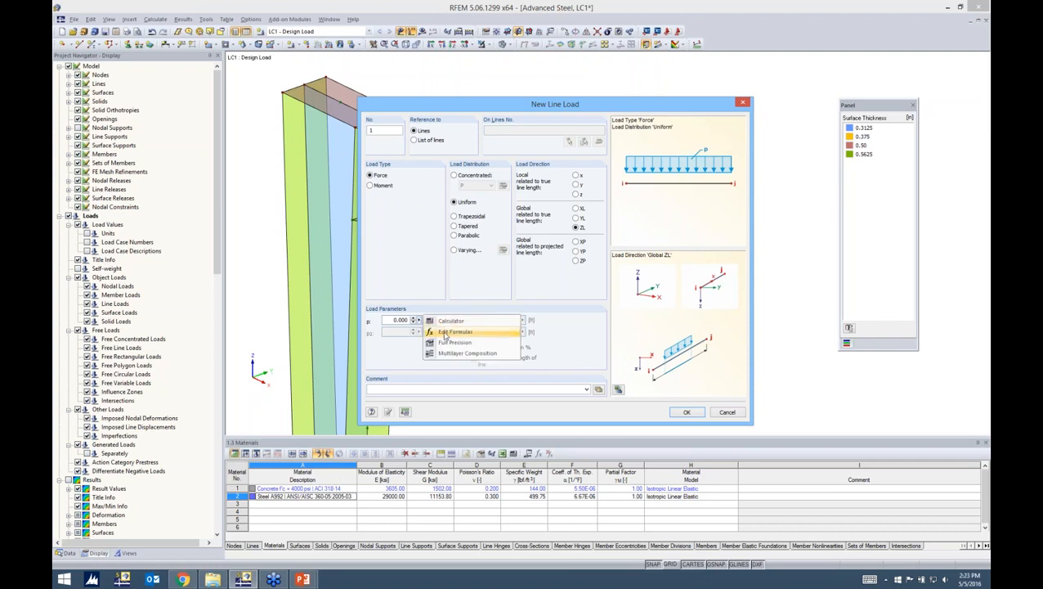
{"action": "left_click", "coordinate": [444, 333]}
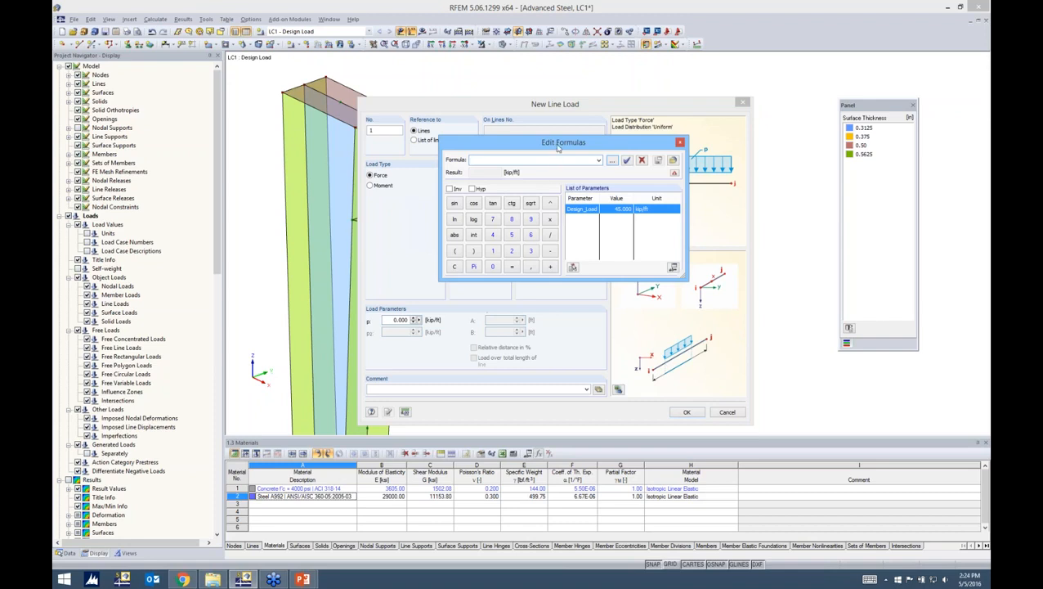
{"action": "left_click_drag", "start_coordinate": [557, 154], "coordinate": [547, 181]}
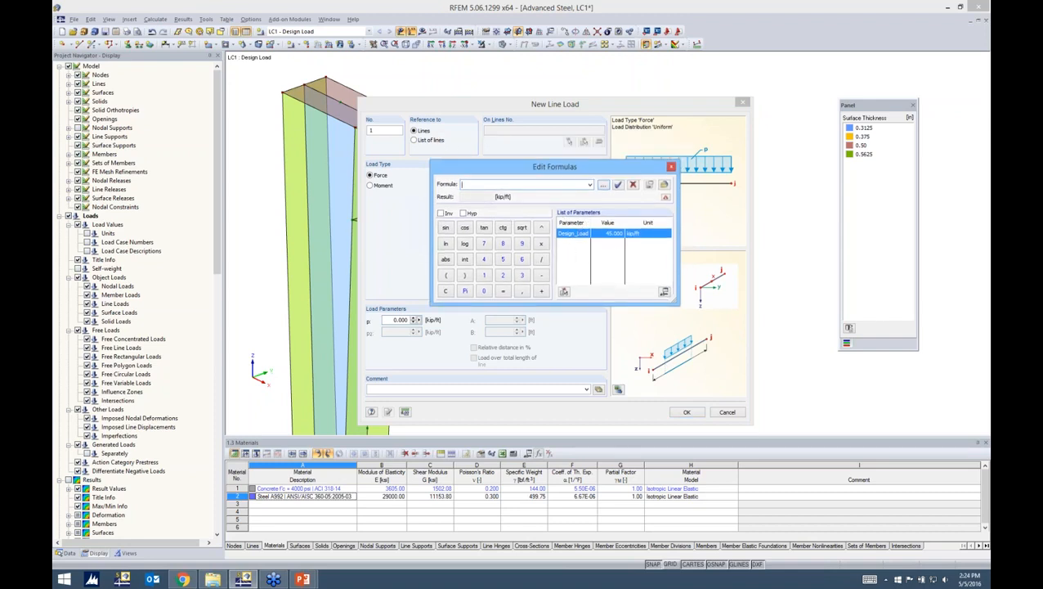
{"action": "type", "text": "-"}
{"action": "double_click", "coordinate": [578, 235]}
{"action": "left_click", "coordinate": [618, 185]}
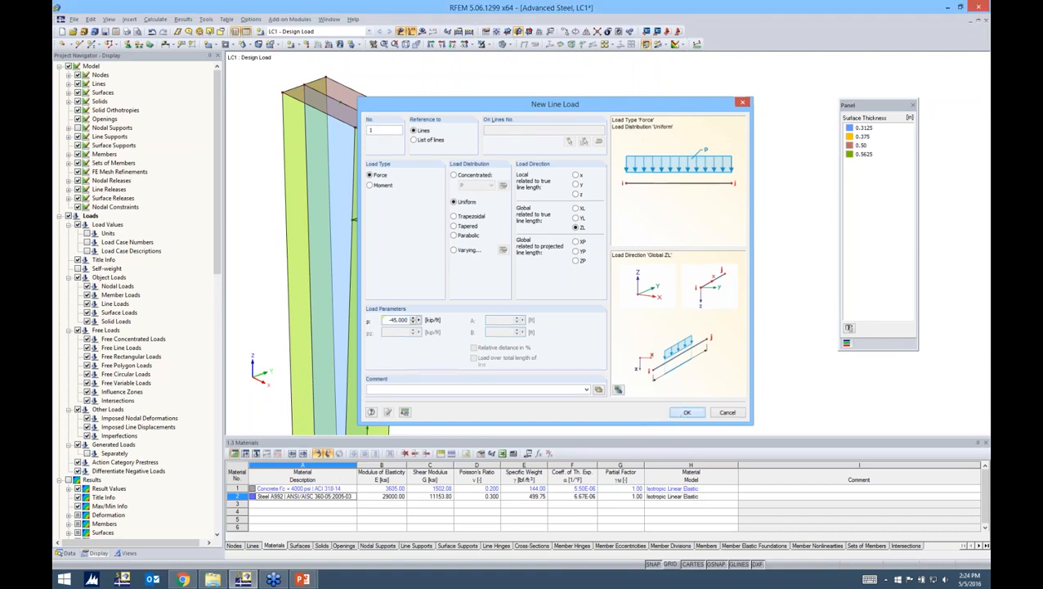
Accept the line load and place it on the vertical middle line of the beam's end plate.
{"action": "left_click", "coordinate": [687, 412]}
{"action": "left_click", "coordinate": [510, 221]}
{"action": "key", "text": "Escape"}
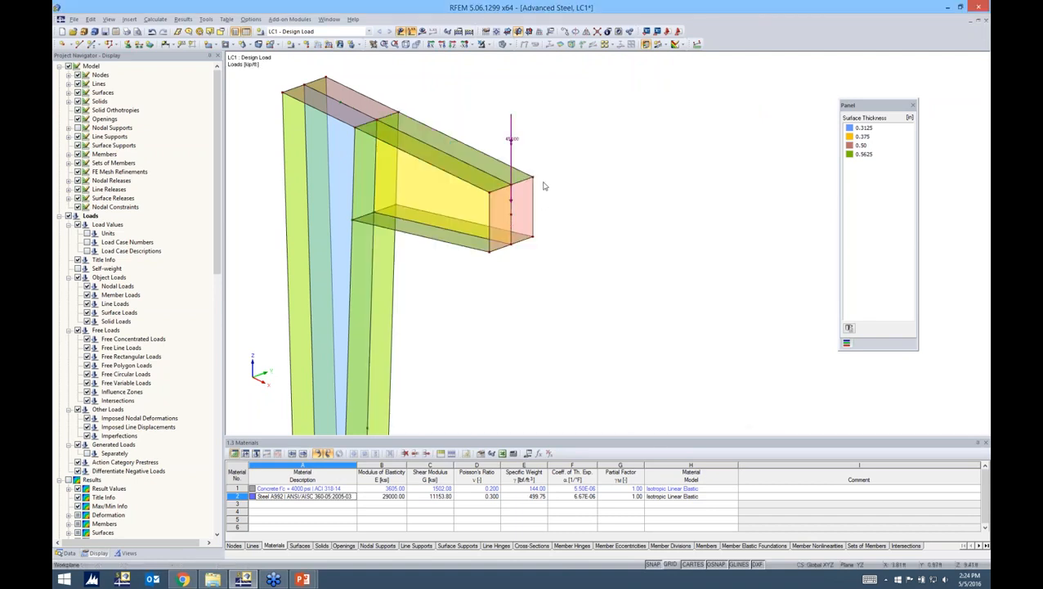
Change the Design_Load parameter's value to 60 kip/ft and accept it.
{"action": "scroll", "coordinate": [518, 155], "scroll_direction": "up", "scroll_amount": 1}
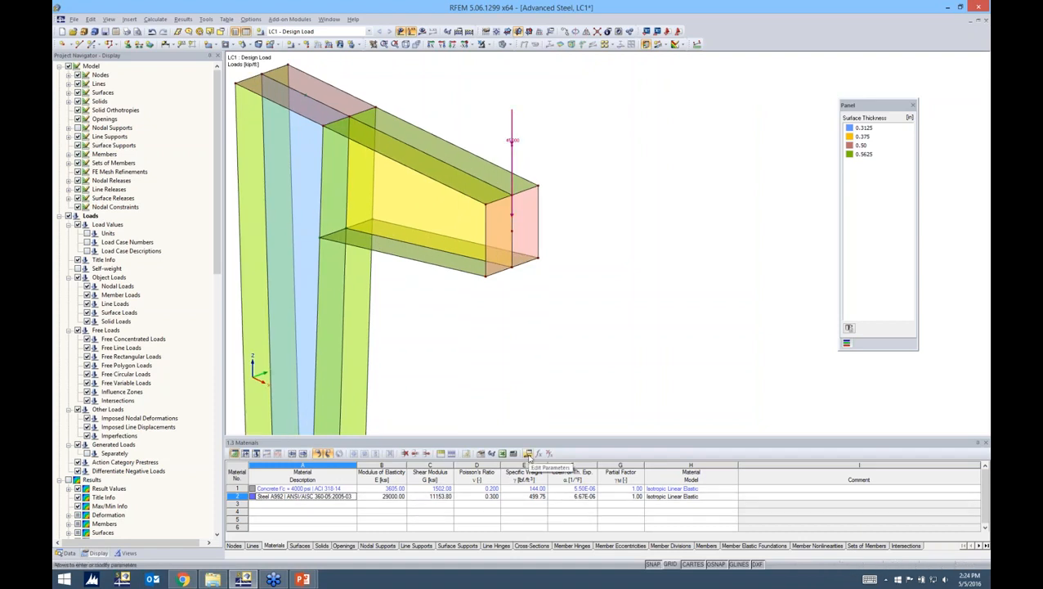
{"action": "left_click", "coordinate": [528, 454]}
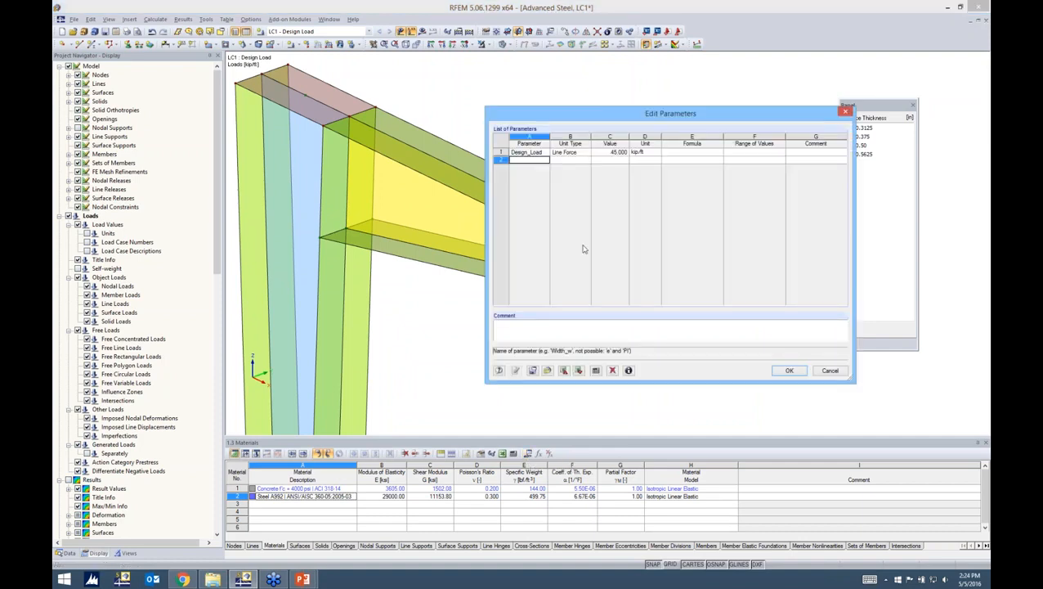
{"action": "left_click_drag", "start_coordinate": [604, 119], "coordinate": [604, 225]}
{"action": "left_click", "coordinate": [614, 257]}
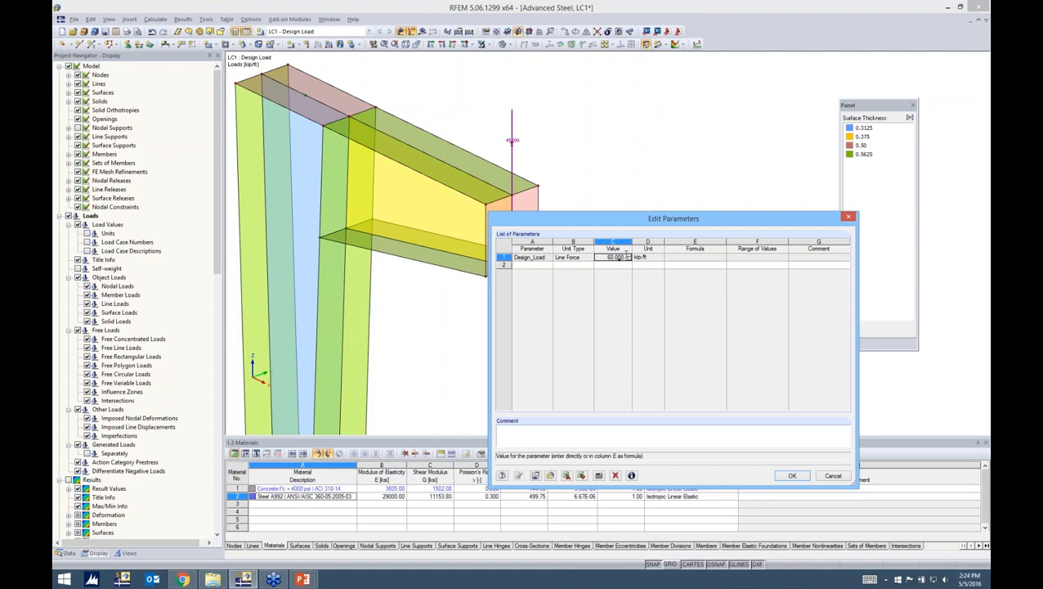
{"action": "left_click", "coordinate": [794, 476]}
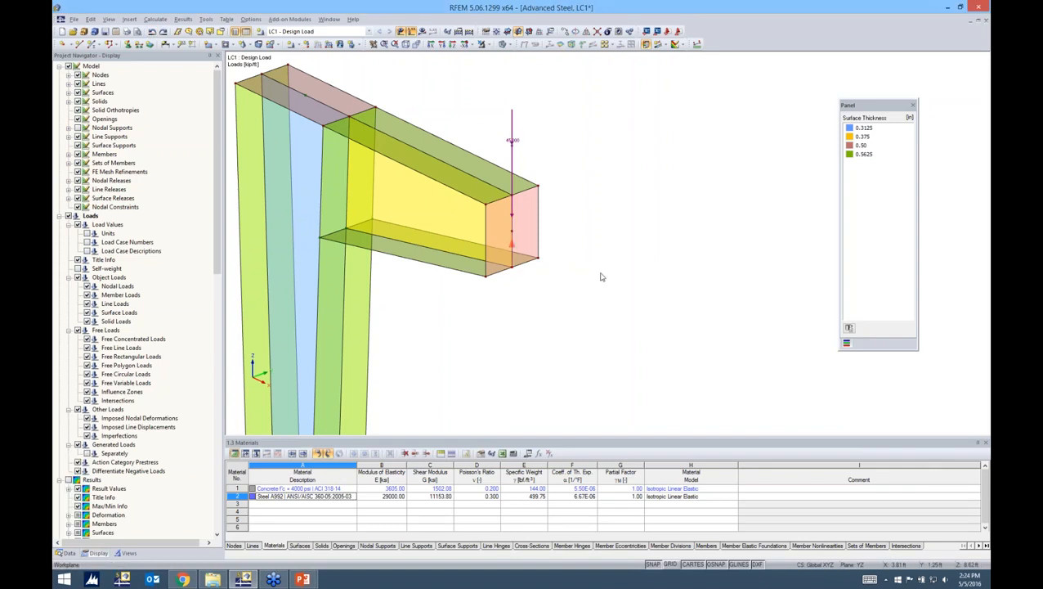
Delete all three cross-sections from the Advanced Steel model data.
{"action": "left_click", "coordinate": [67, 552]}
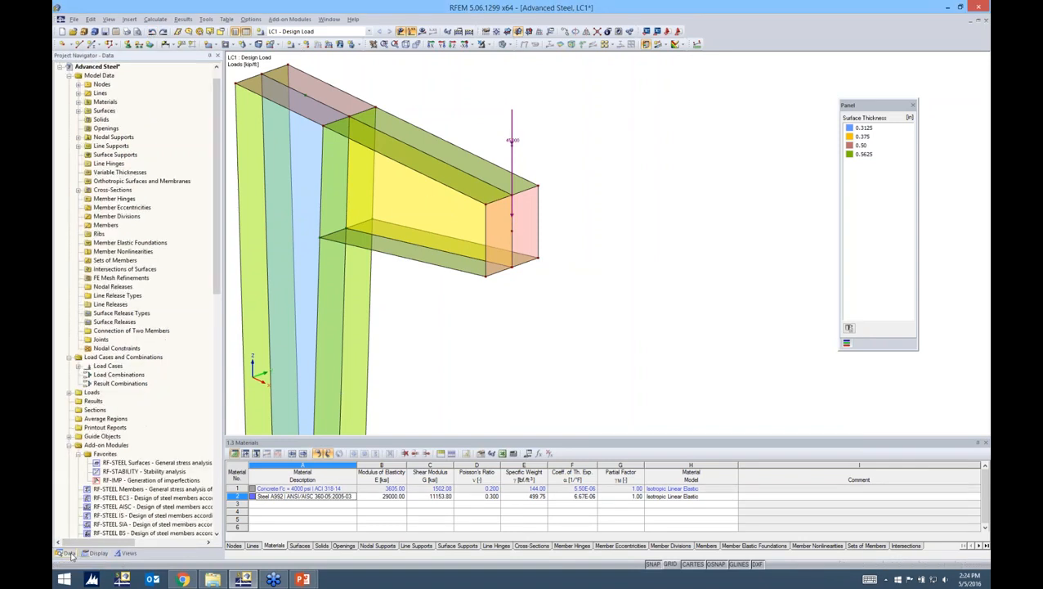
{"action": "left_click_drag", "start_coordinate": [217, 260], "coordinate": [217, 220]}
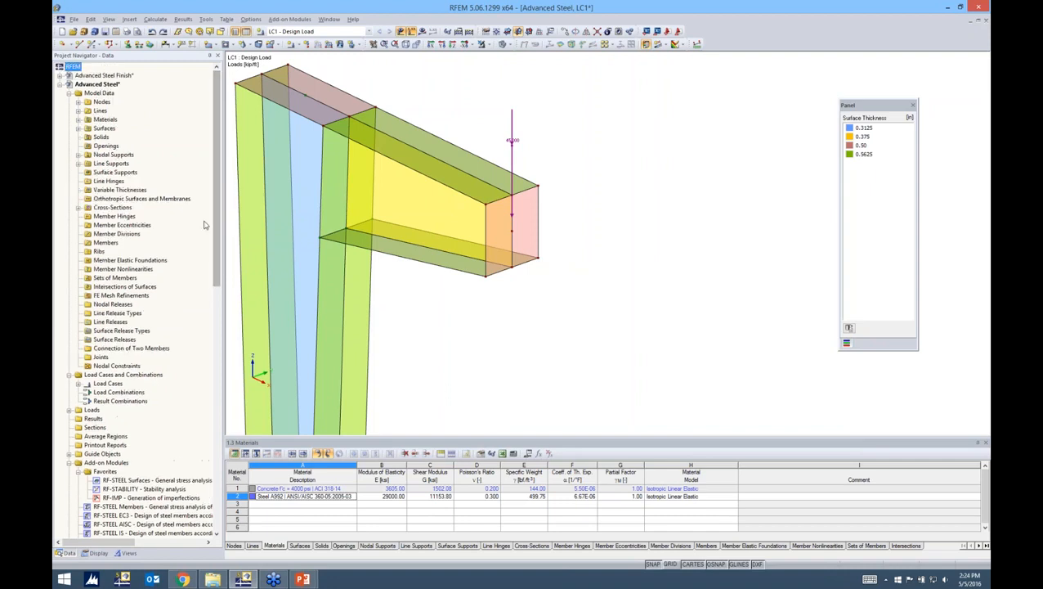
{"action": "left_click", "coordinate": [78, 208]}
{"action": "left_click", "coordinate": [105, 217]}
{"action": "left_click", "coordinate": [109, 234], "text": "shift"}
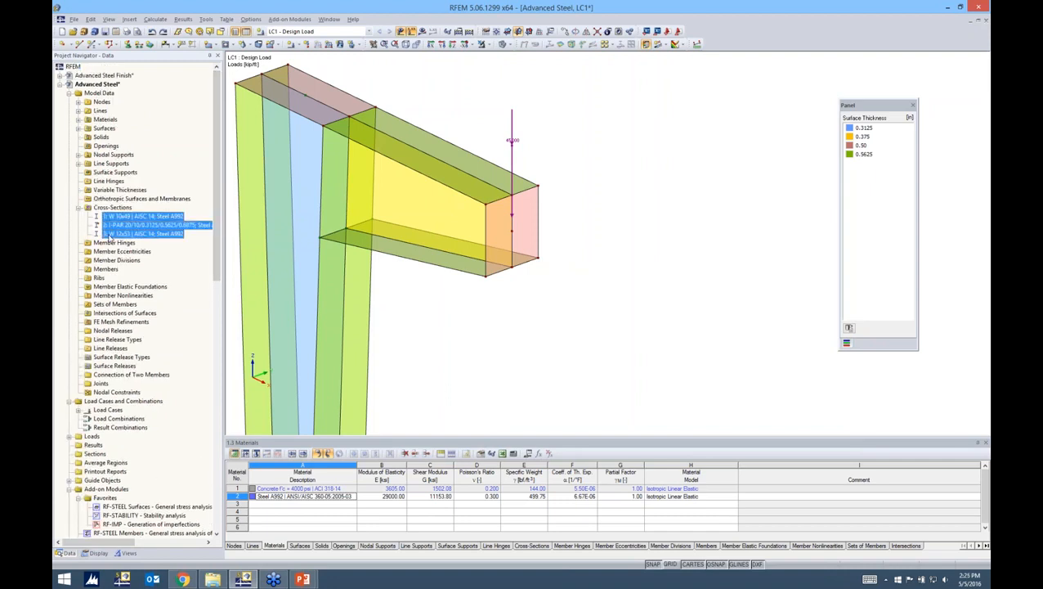
{"action": "key", "text": "Delete"}
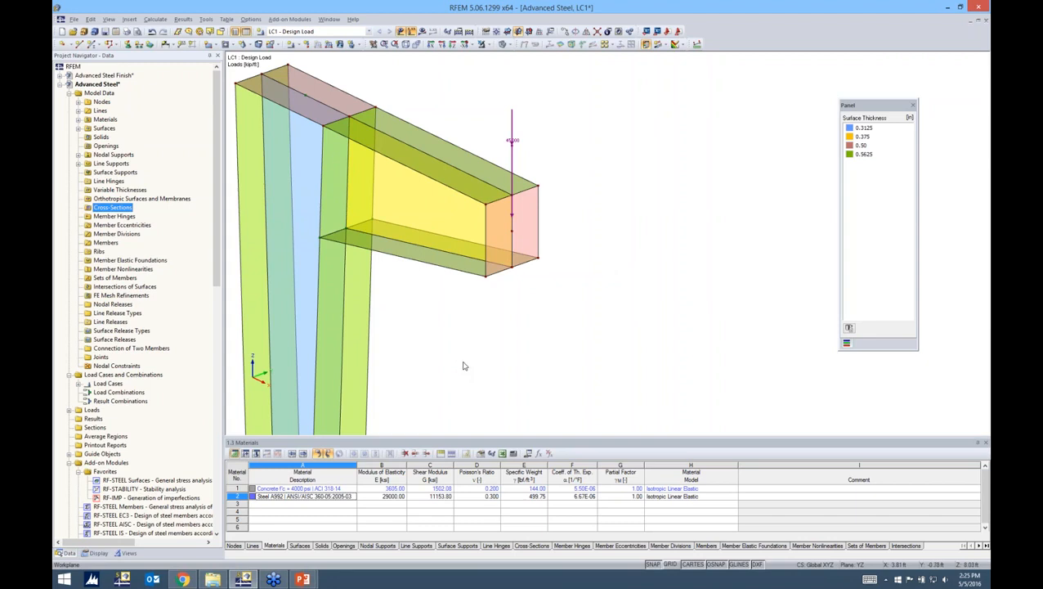
View the complete column and beam model down to its base supports.
{"action": "scroll", "coordinate": [631, 293], "scroll_direction": "down", "scroll_amount": 1}
{"action": "middle_click_drag", "start_coordinate": [588, 324], "coordinate": [624, 242]}
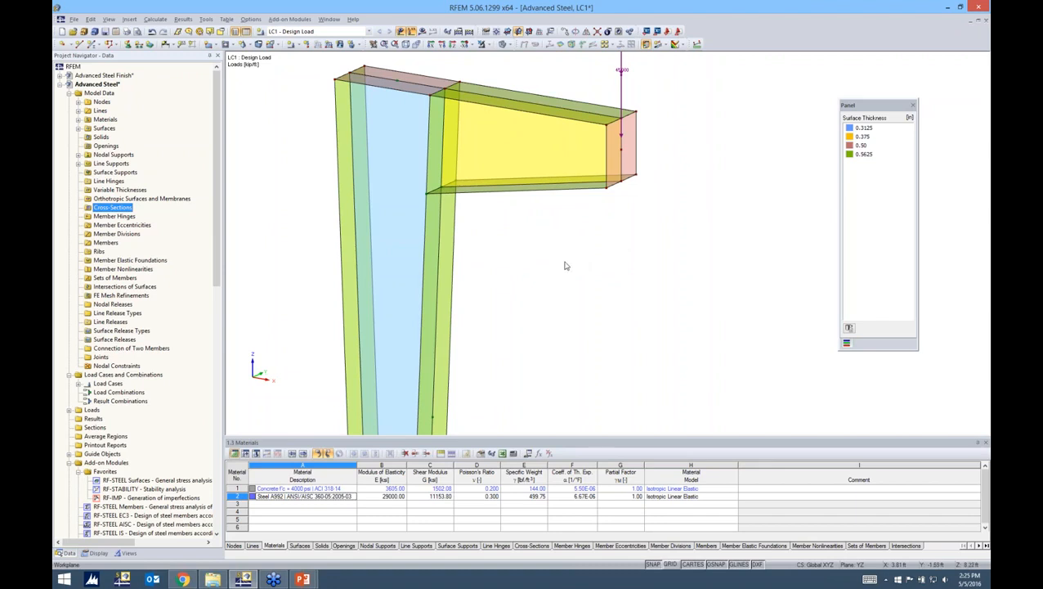
{"action": "middle_click_drag", "start_coordinate": [618, 269], "coordinate": [565, 262], "text": "ctrl"}
{"action": "scroll", "coordinate": [585, 292], "scroll_direction": "down", "scroll_amount": 3}
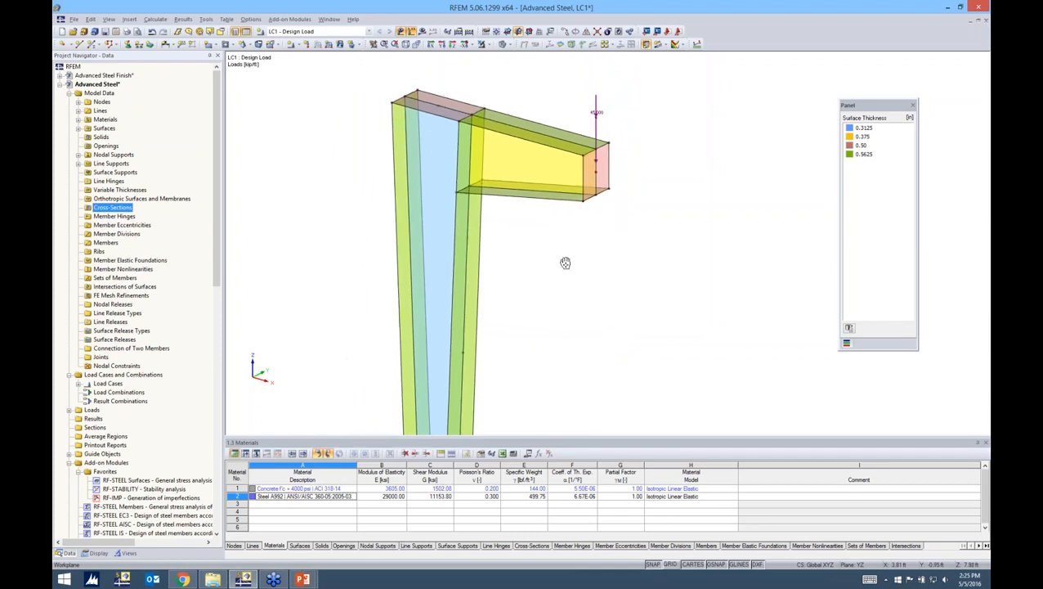
{"action": "scroll", "coordinate": [565, 262], "scroll_direction": "down", "scroll_amount": 1}
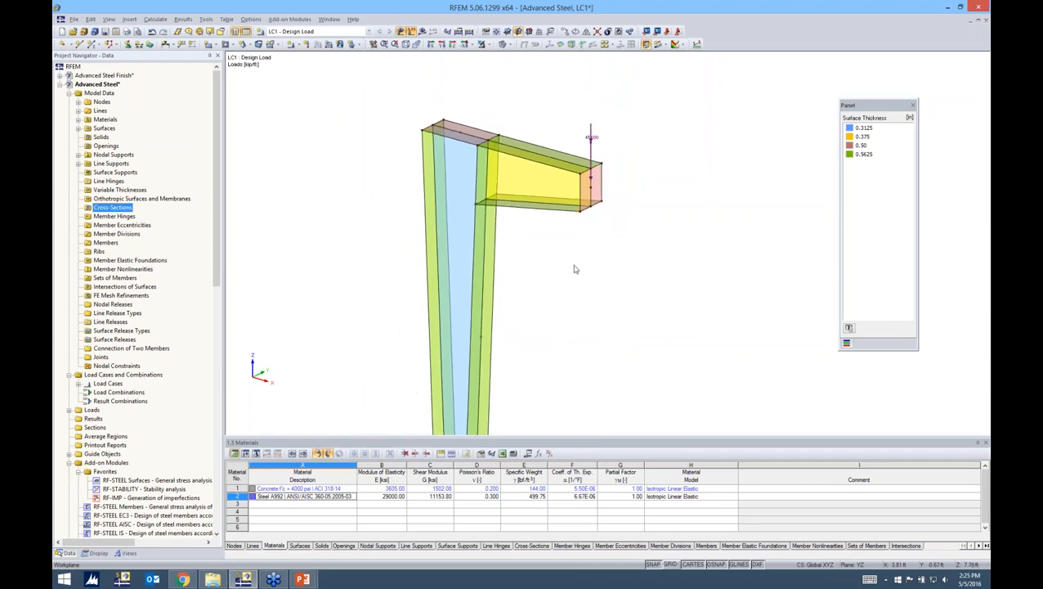
{"action": "middle_click_drag", "start_coordinate": [574, 269], "coordinate": [579, 223]}
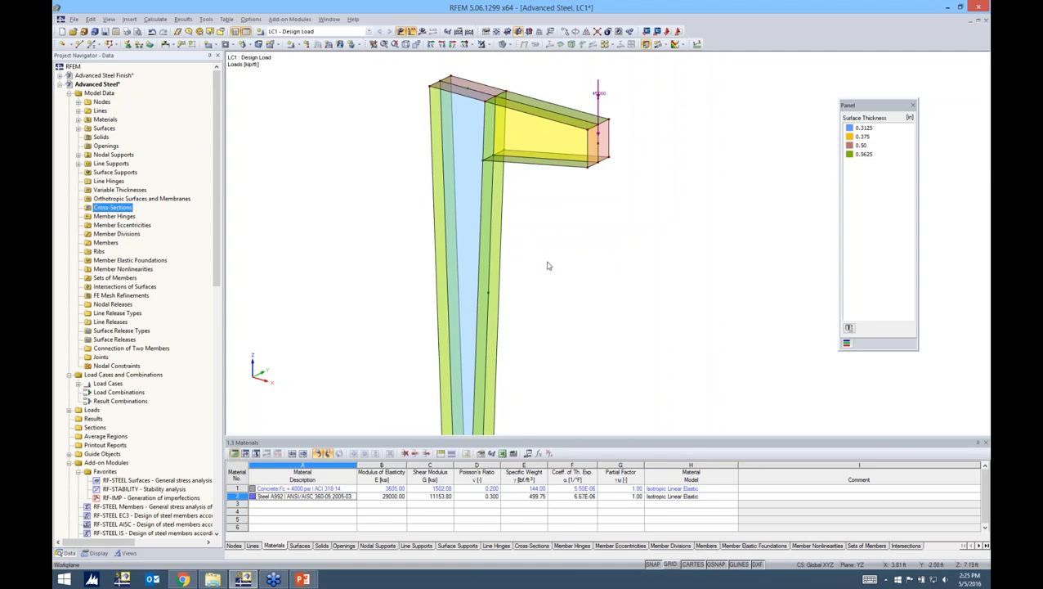
{"action": "scroll", "coordinate": [550, 265], "scroll_direction": "down", "scroll_amount": 3}
{"action": "middle_click_drag", "start_coordinate": [552, 265], "coordinate": [531, 187], "text": "ctrl"}
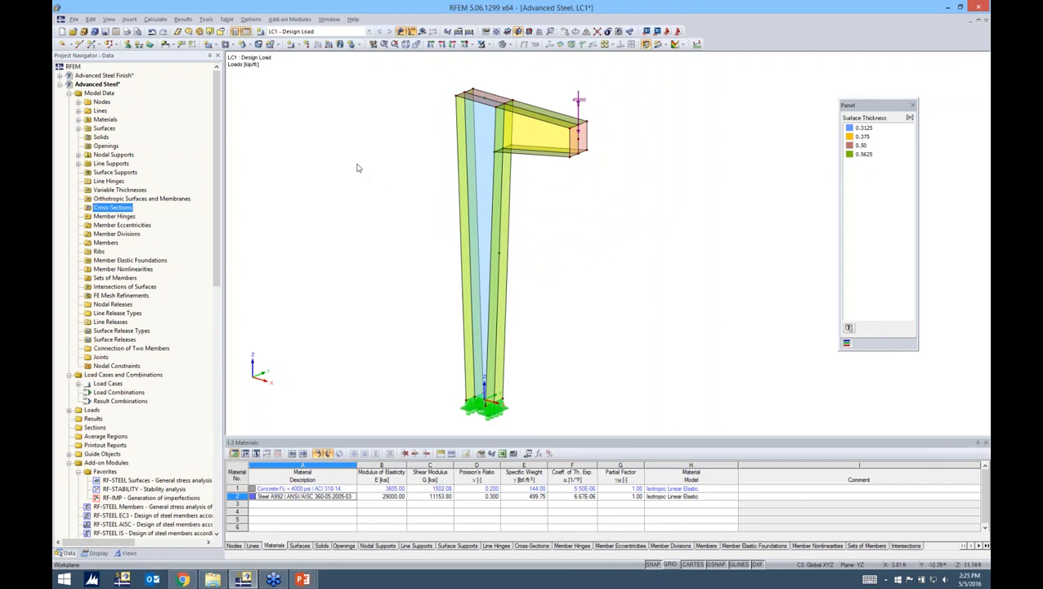
Open the FE mesh settings and set the target length of finite elements to 0.2 ft.
{"action": "left_click", "coordinate": [155, 19]}
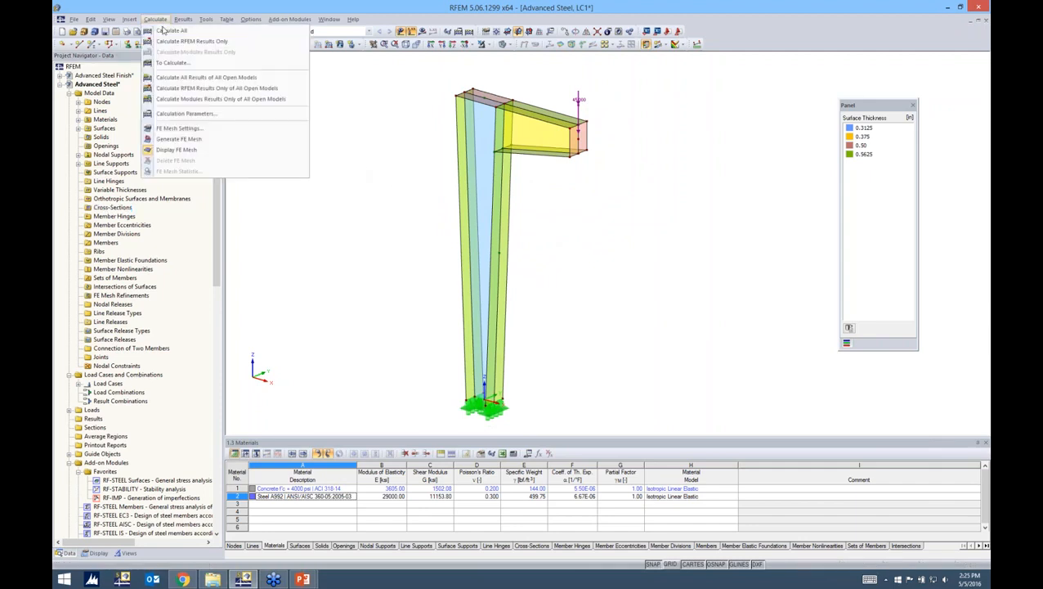
{"action": "left_click", "coordinate": [170, 129]}
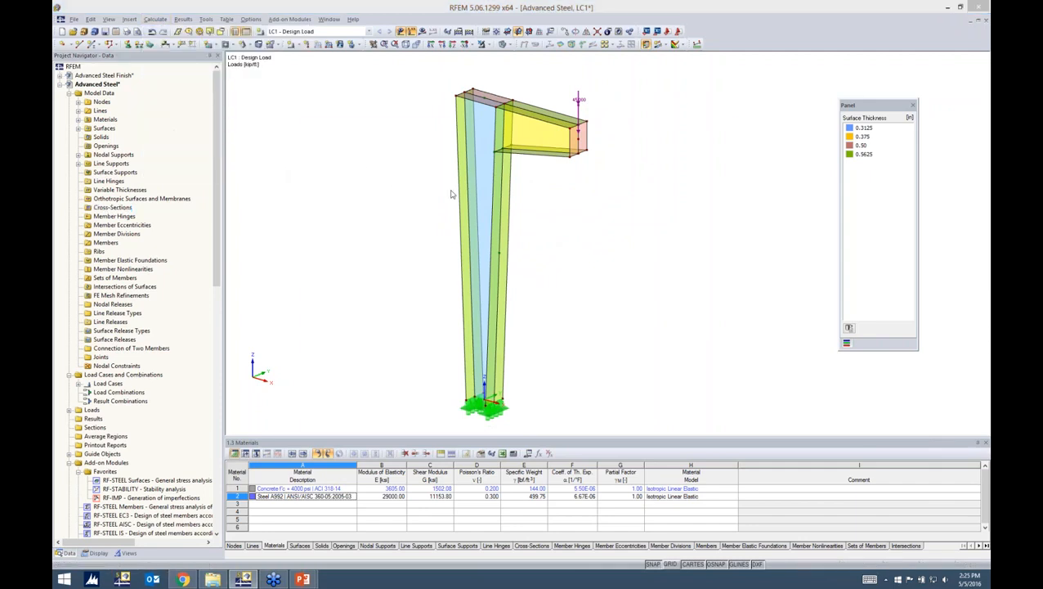
{"action": "left_click_drag", "start_coordinate": [663, 127], "coordinate": [665, 108]}
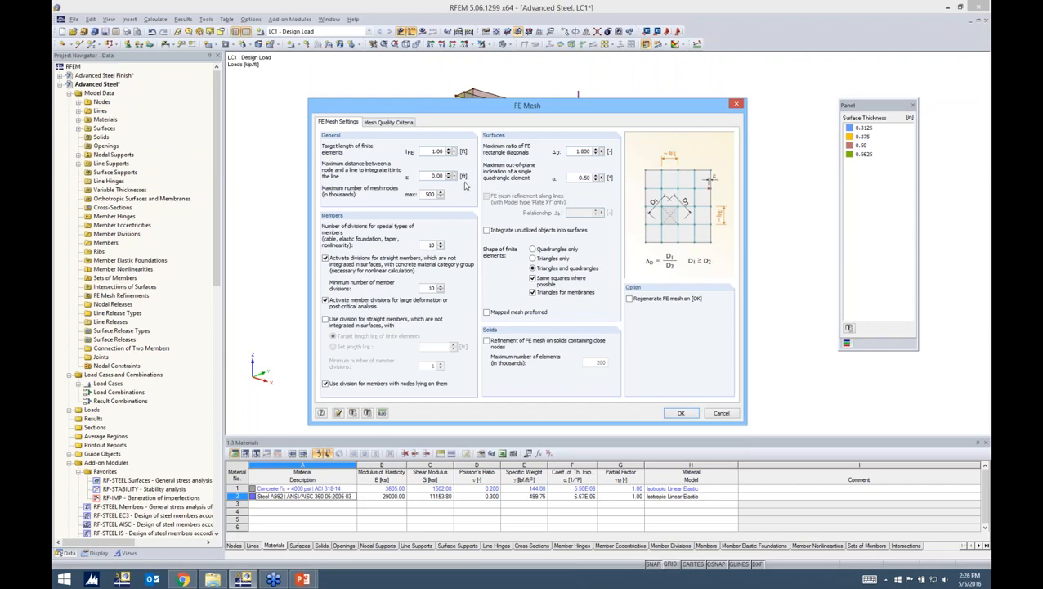
{"action": "double_click", "coordinate": [433, 151]}
{"action": "left_click_drag", "start_coordinate": [474, 109], "coordinate": [473, 176]}
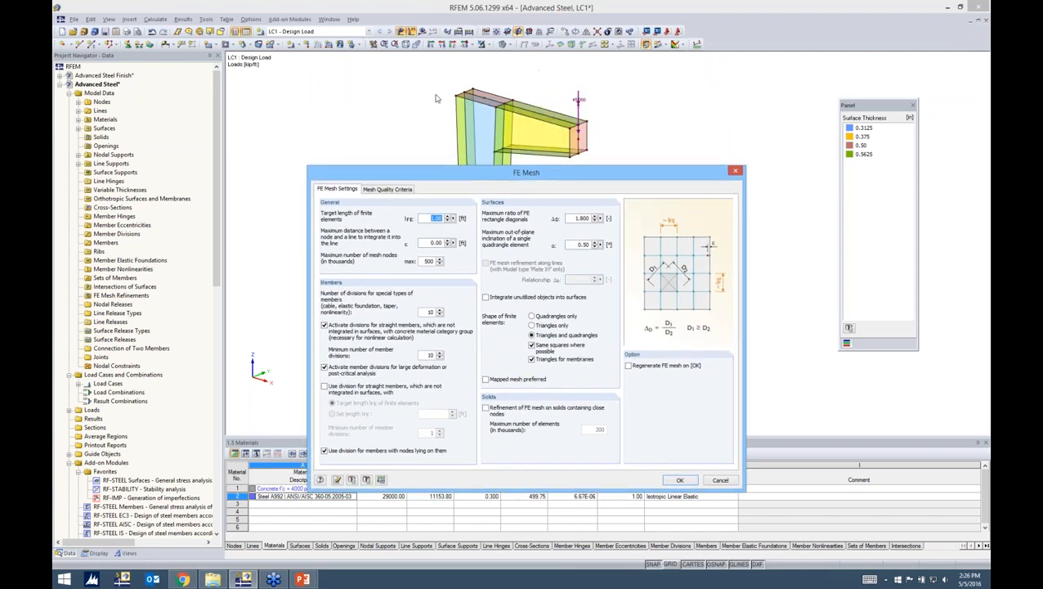
{"action": "type", "text": "0.2"}
{"action": "left_click_drag", "start_coordinate": [483, 173], "coordinate": [483, 118]}
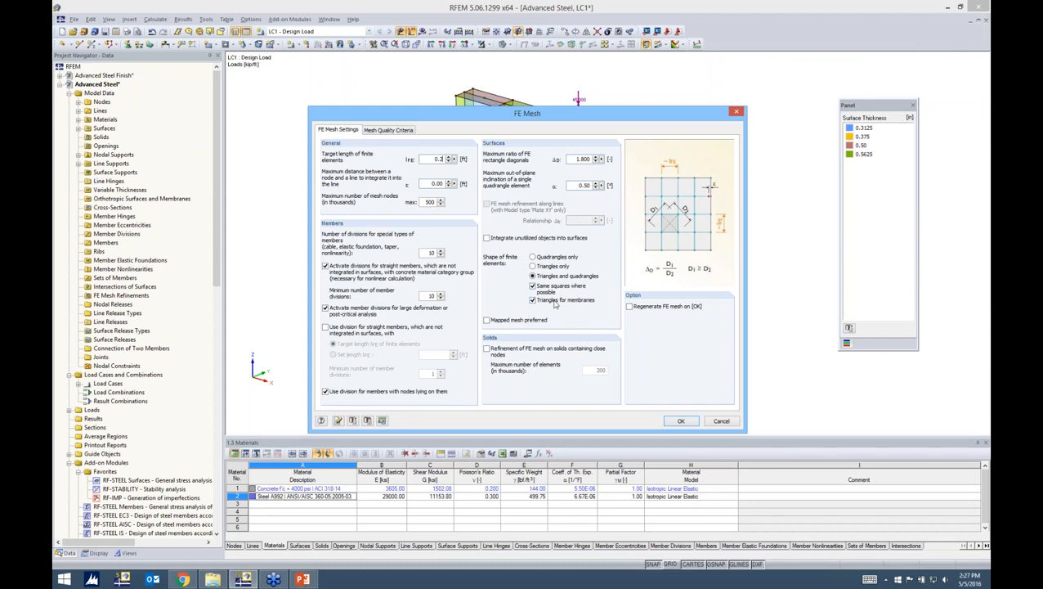
Enable regeneration of the FE mesh on acceptance and accept the mesh settings.
{"action": "double_click", "coordinate": [579, 158]}
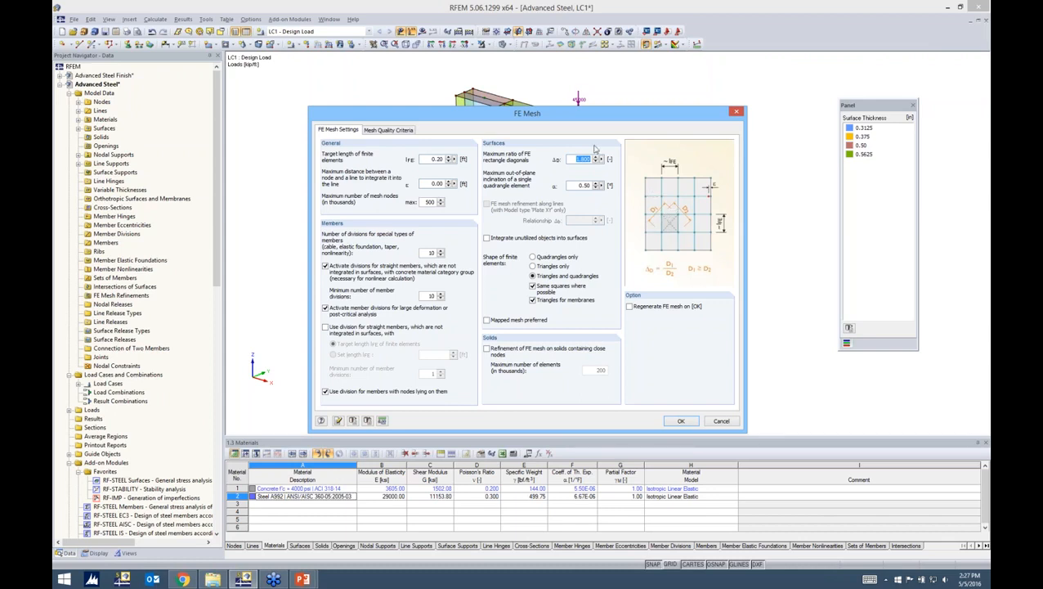
{"action": "left_click", "coordinate": [578, 160]}
{"action": "double_click", "coordinate": [582, 158]}
{"action": "left_click", "coordinate": [585, 158]}
{"action": "left_click", "coordinate": [630, 307]}
{"action": "left_click", "coordinate": [675, 420]}
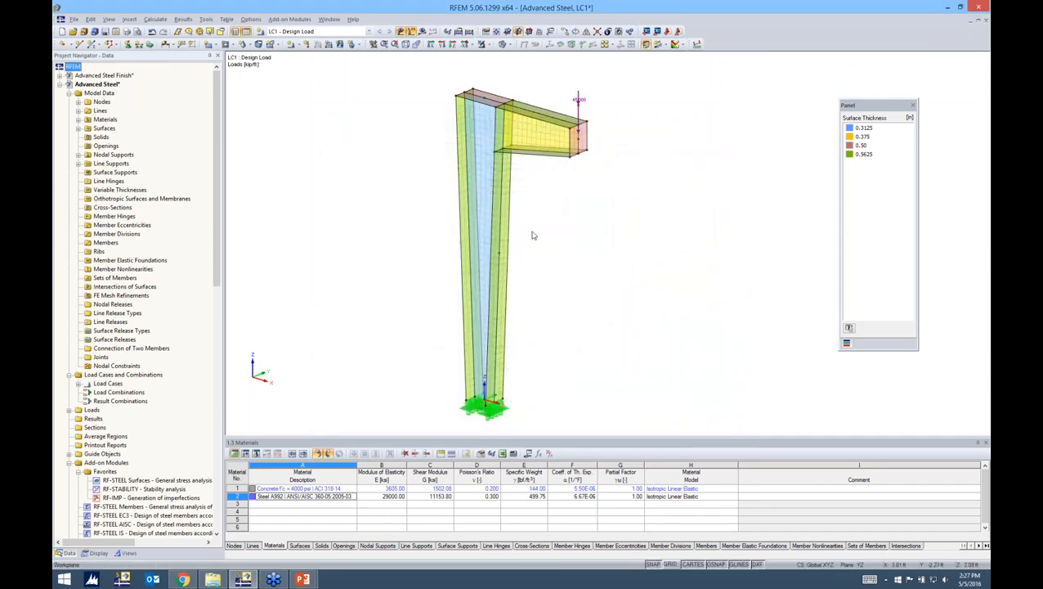
Examine the generated FE mesh on the column and beam from several angles.
{"action": "mouse_move", "coordinate": [531, 236]}
{"action": "middle_mouse_down", "text": "ctrl"}
{"action": "mouse_move", "coordinate": [664, 195]}
{"action": "mouse_move", "coordinate": [546, 222]}
{"action": "middle_mouse_up", "text": "ctrl"}
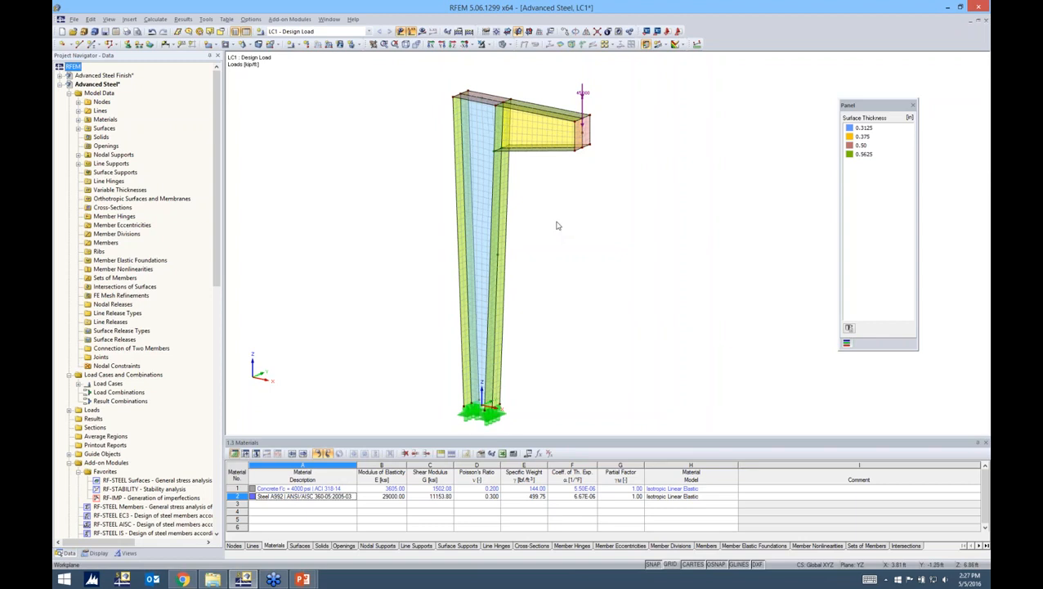
{"action": "scroll", "coordinate": [552, 170], "scroll_direction": "up", "scroll_amount": 3}
{"action": "middle_click_drag", "start_coordinate": [541, 188], "coordinate": [694, 174], "text": "ctrl"}
{"action": "middle_click_drag", "start_coordinate": [621, 167], "coordinate": [332, 205], "text": "ctrl"}
{"action": "scroll", "coordinate": [417, 214], "scroll_direction": "up", "scroll_amount": 2}
{"action": "middle_click_drag", "start_coordinate": [415, 214], "coordinate": [597, 318], "text": "ctrl"}
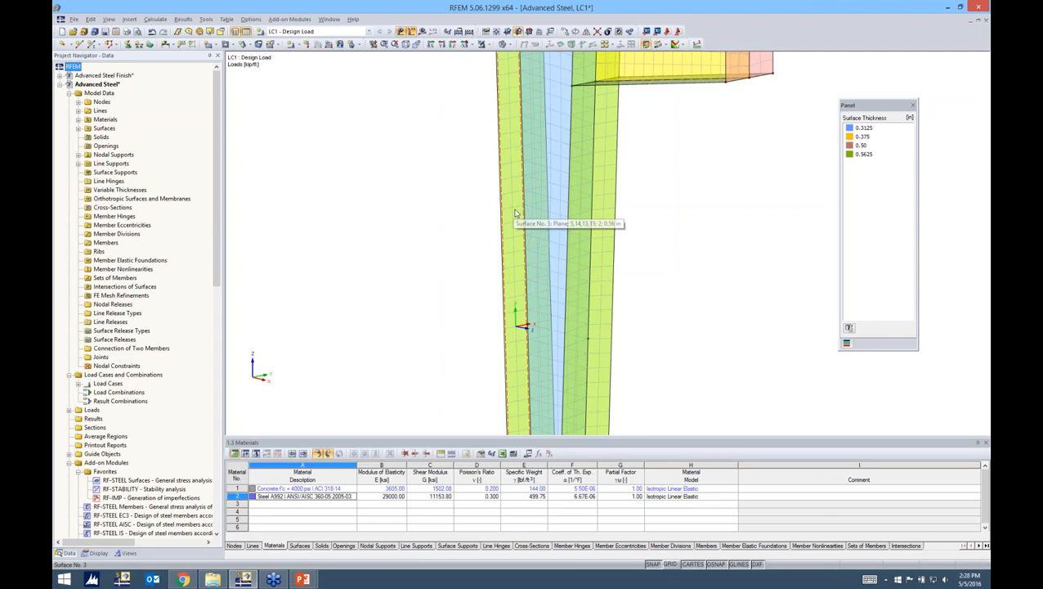
Assign an FE mesh refinement with a target FE length of 0.05 ft to column flange surface 3.
{"action": "double_click", "coordinate": [515, 213]}
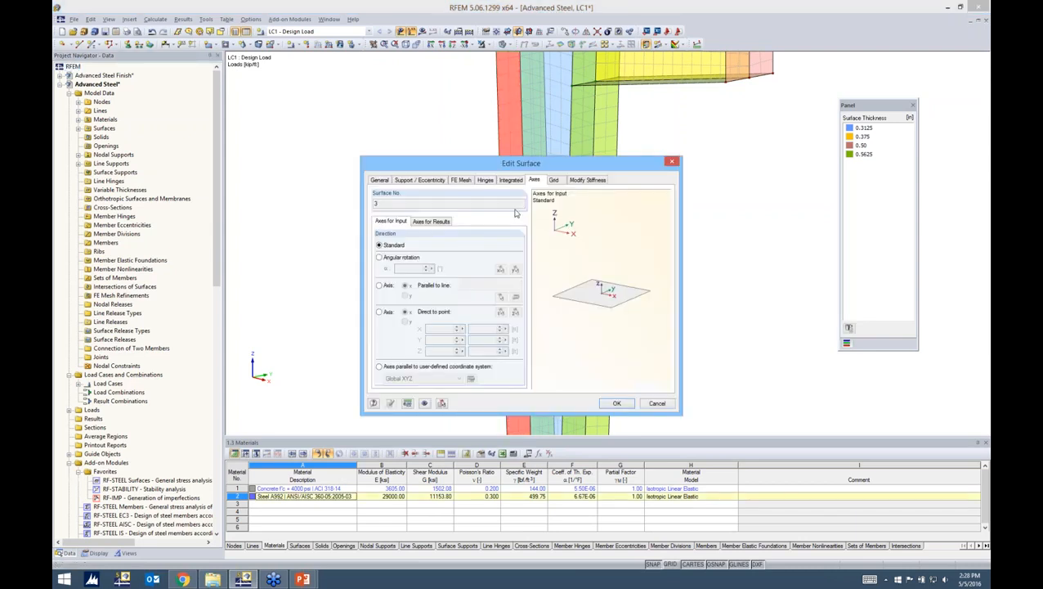
{"action": "left_click", "coordinate": [463, 181]}
{"action": "left_click_drag", "start_coordinate": [473, 163], "coordinate": [474, 147]}
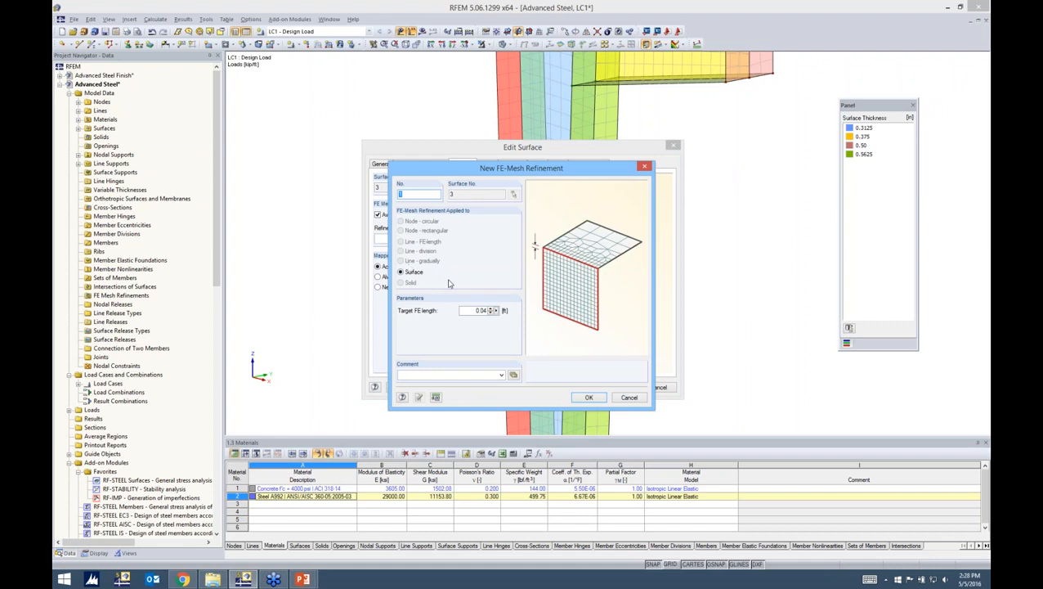
{"action": "double_click", "coordinate": [481, 310]}
{"action": "type", "text": "0.05"}
{"action": "left_click", "coordinate": [585, 397]}
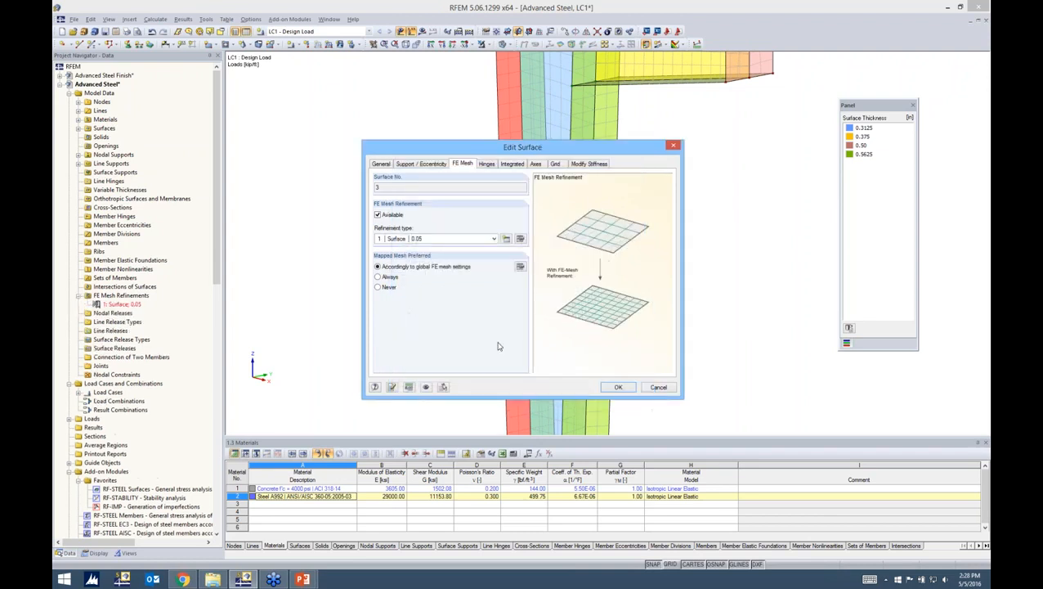
{"action": "left_click", "coordinate": [618, 387]}
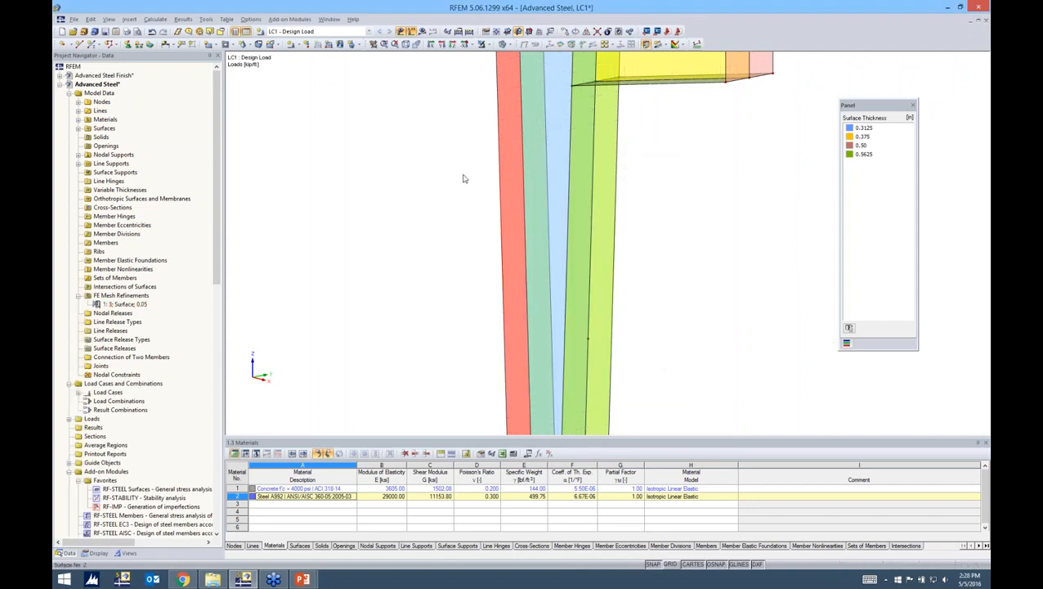
Generate the FE mesh with the surface refinement and examine the mesh transition from the refined flange into the column web.
{"action": "left_click", "coordinate": [156, 19]}
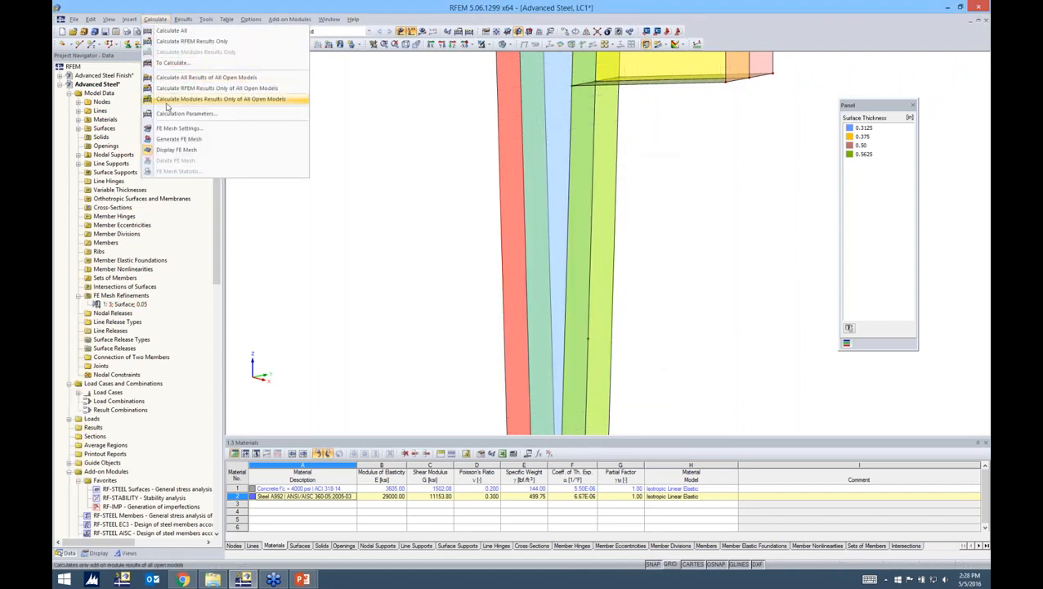
{"action": "left_click", "coordinate": [173, 139]}
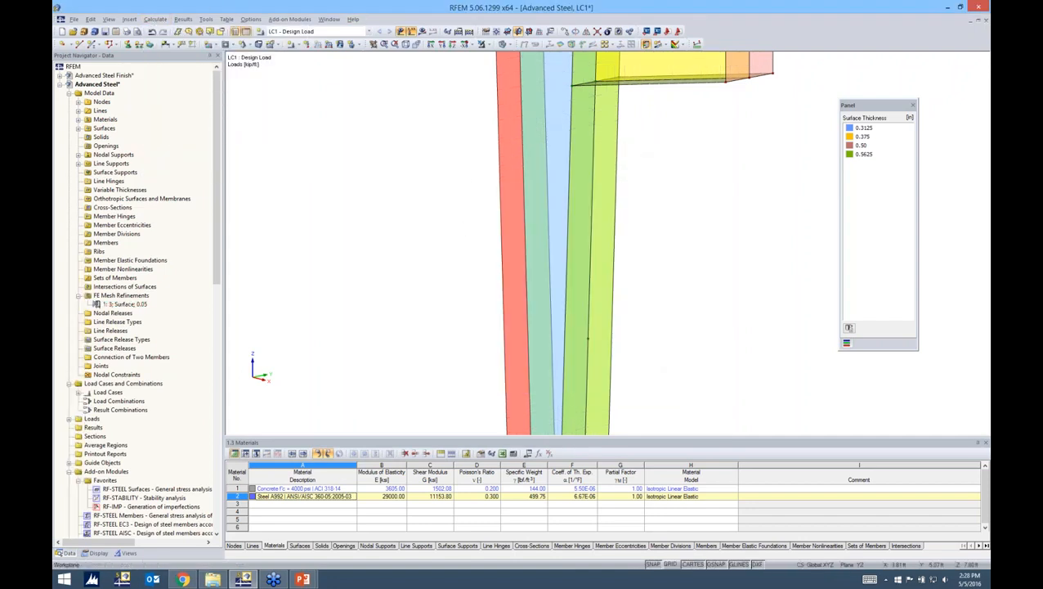
{"action": "scroll", "coordinate": [520, 221], "scroll_direction": "up", "scroll_amount": 3}
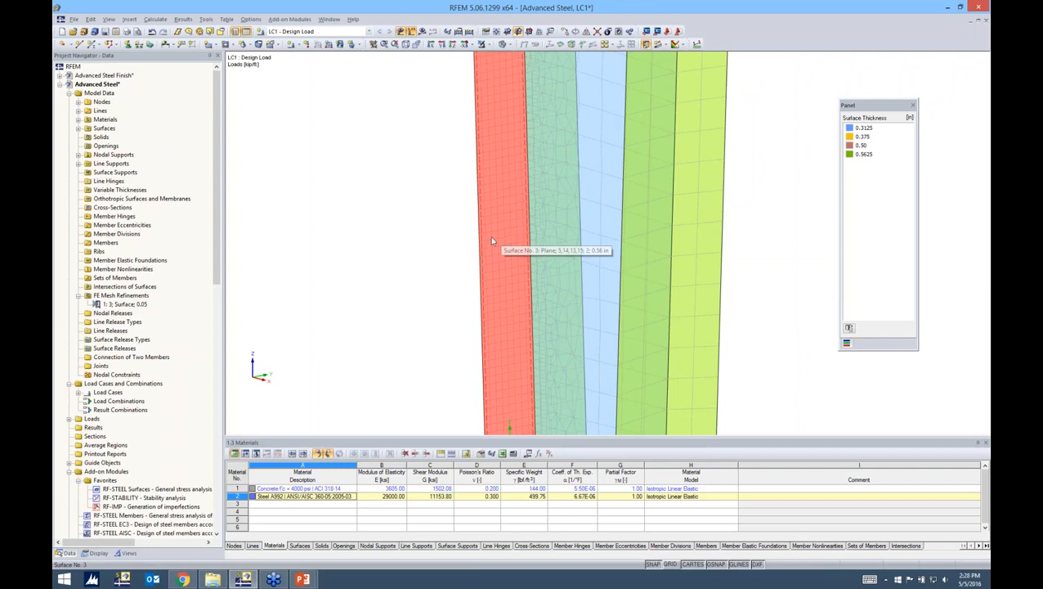
{"action": "scroll", "coordinate": [533, 272], "scroll_direction": "up", "scroll_amount": 5}
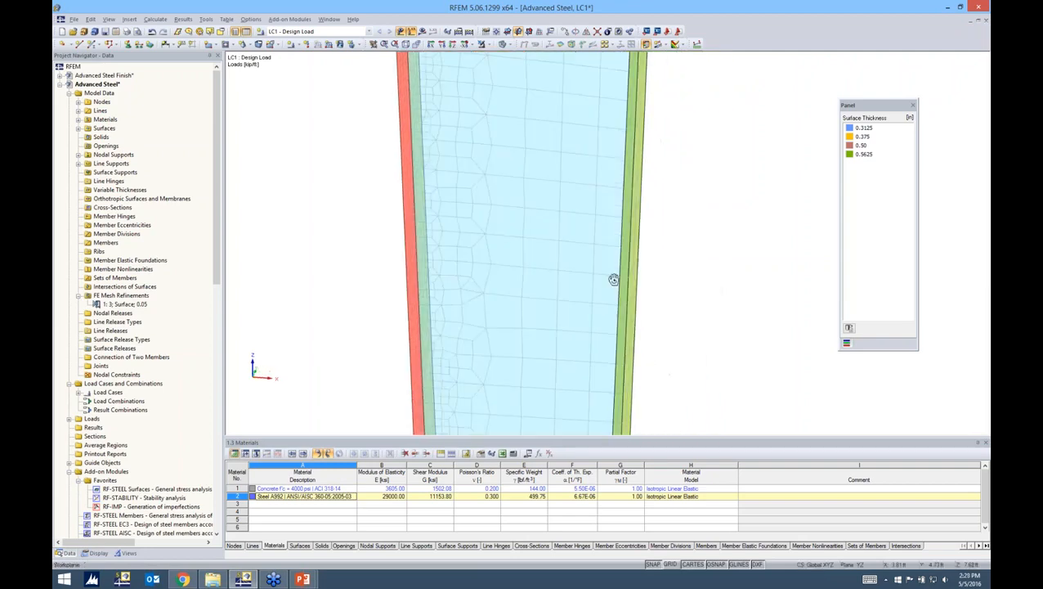
{"action": "left_click", "coordinate": [556, 185]}
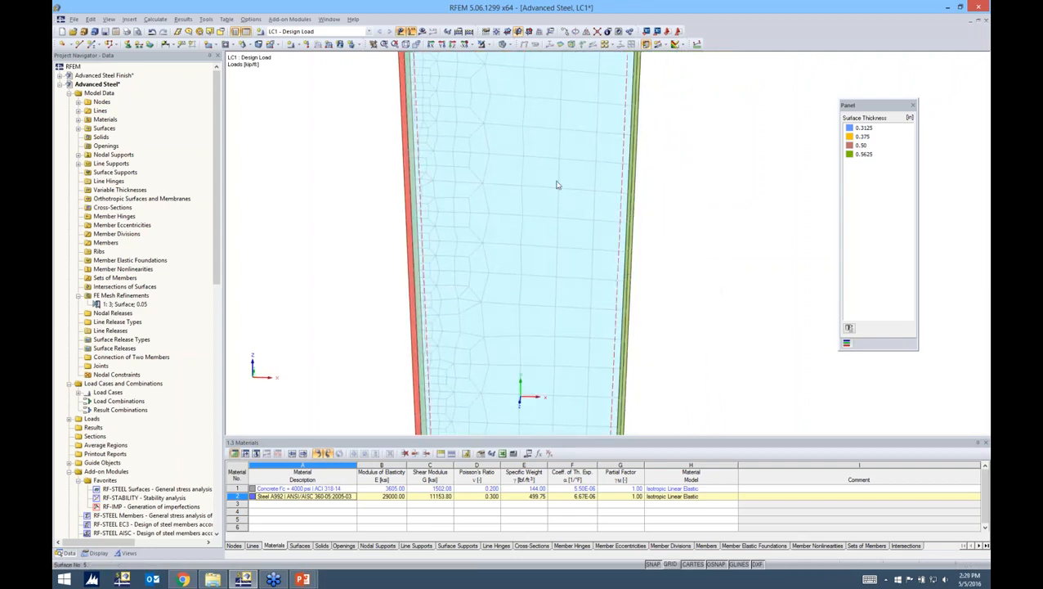
{"action": "middle_click_drag", "start_coordinate": [373, 228], "coordinate": [478, 239], "text": "ctrl"}
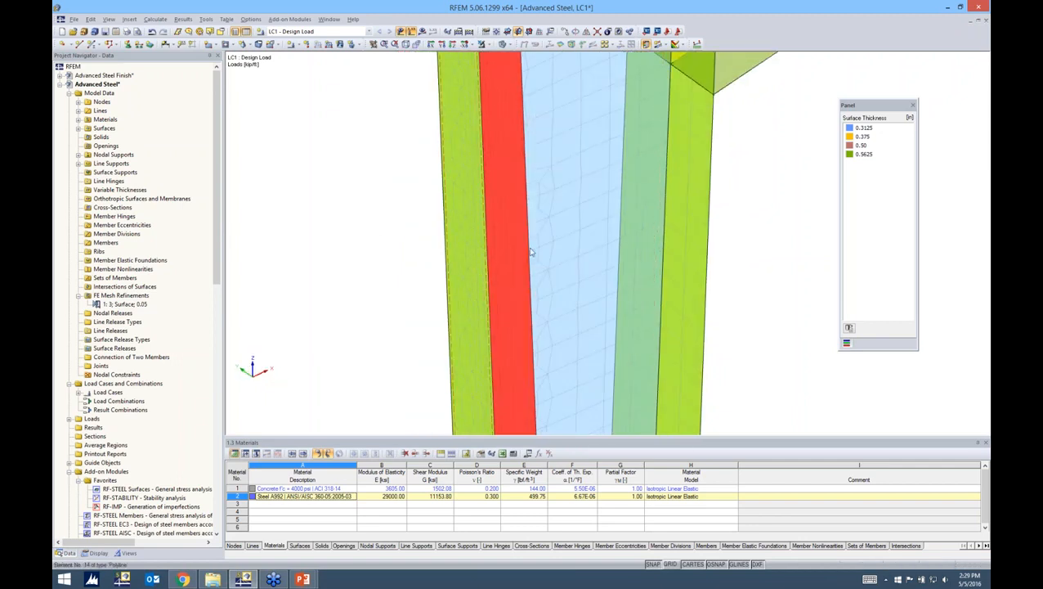
{"action": "scroll", "coordinate": [648, 247], "scroll_direction": "down", "scroll_amount": 4}
{"action": "middle_click_drag", "start_coordinate": [711, 243], "coordinate": [638, 248], "text": "ctrl"}
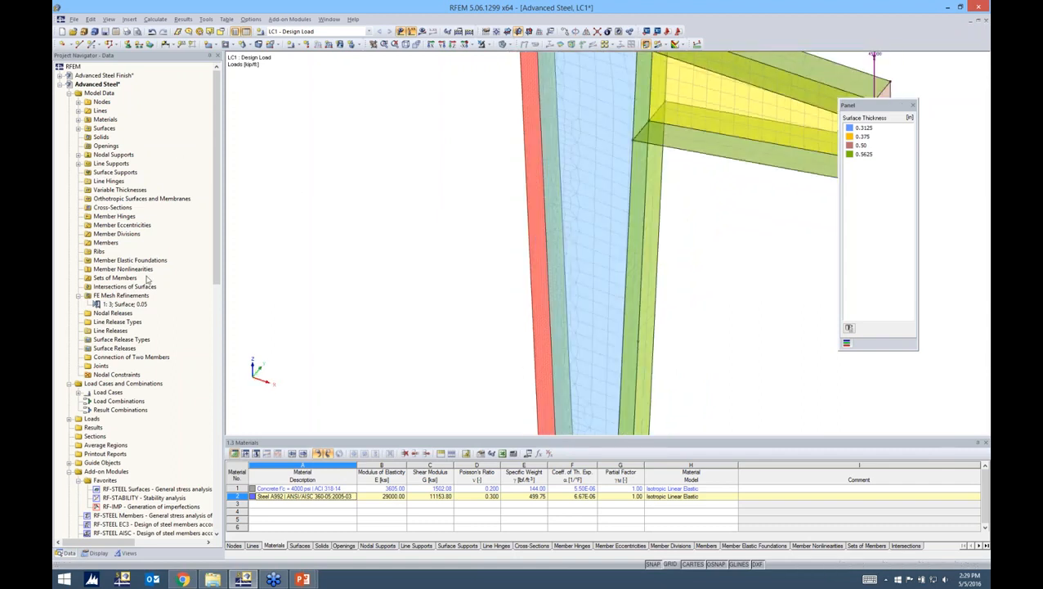
Delete the 0.05 ft surface mesh refinement and regenerate the FE mesh.
{"action": "double_click", "coordinate": [121, 295]}
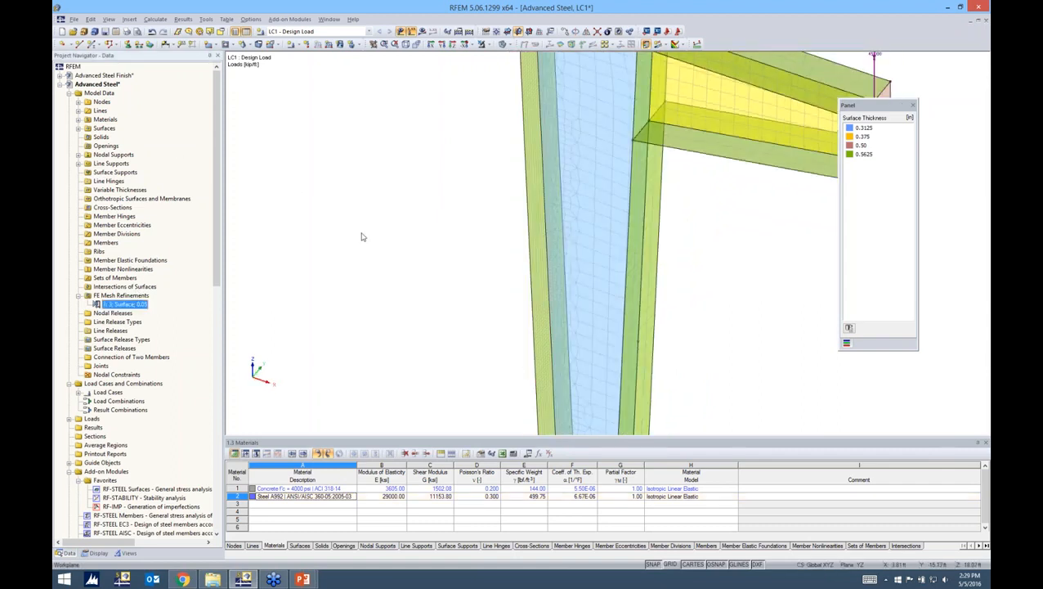
{"action": "left_click", "coordinate": [155, 19]}
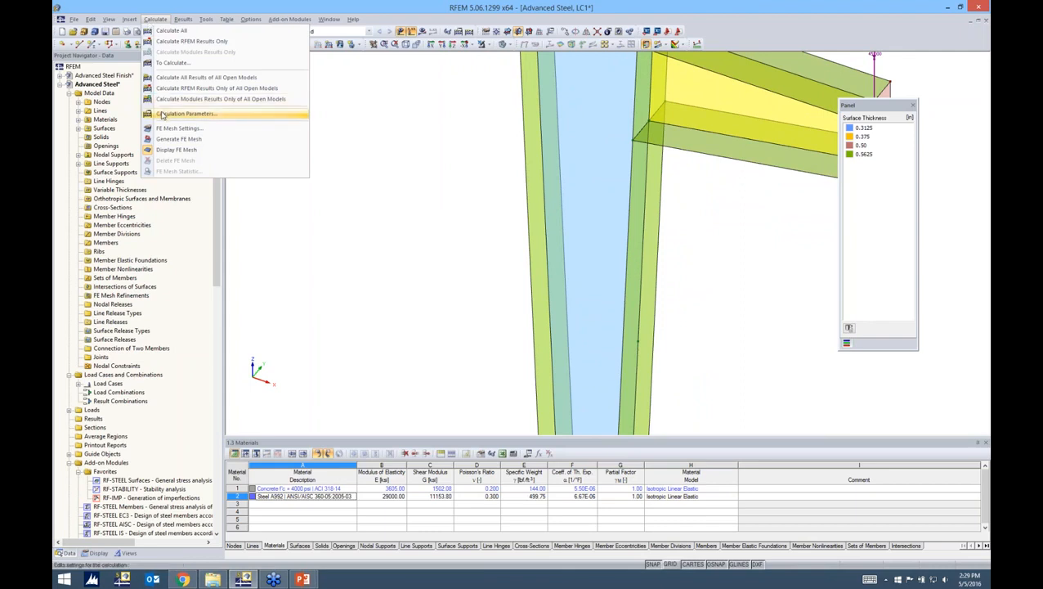
{"action": "left_click", "coordinate": [168, 139]}
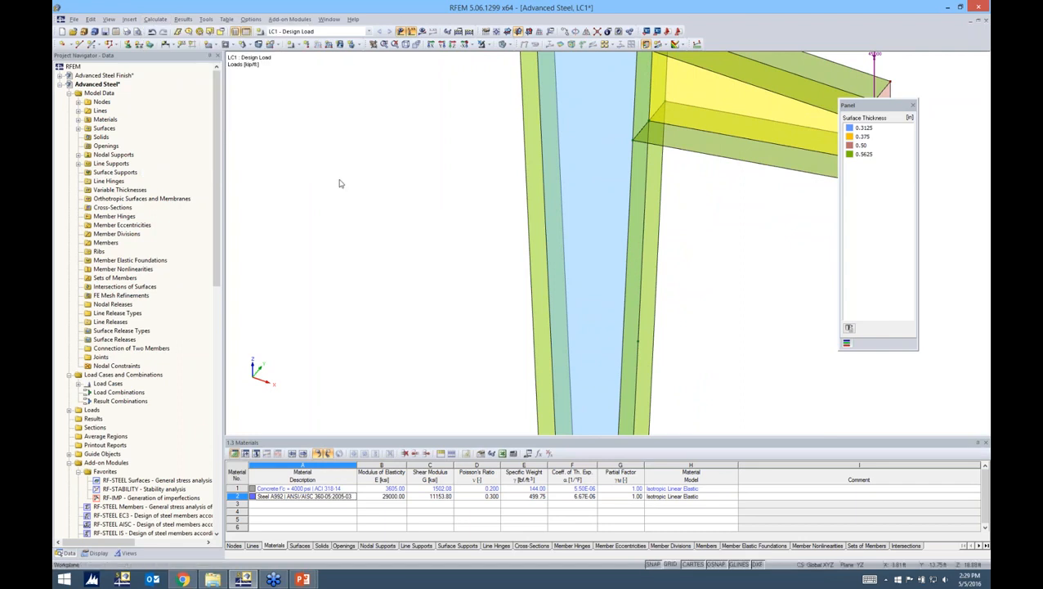
Calculate load case LC1 and show its results on the column and beam model.
{"action": "middle_click_drag", "start_coordinate": [572, 235], "coordinate": [599, 231], "text": "ctrl"}
{"action": "scroll", "coordinate": [595, 232], "scroll_direction": "down", "scroll_amount": 5}
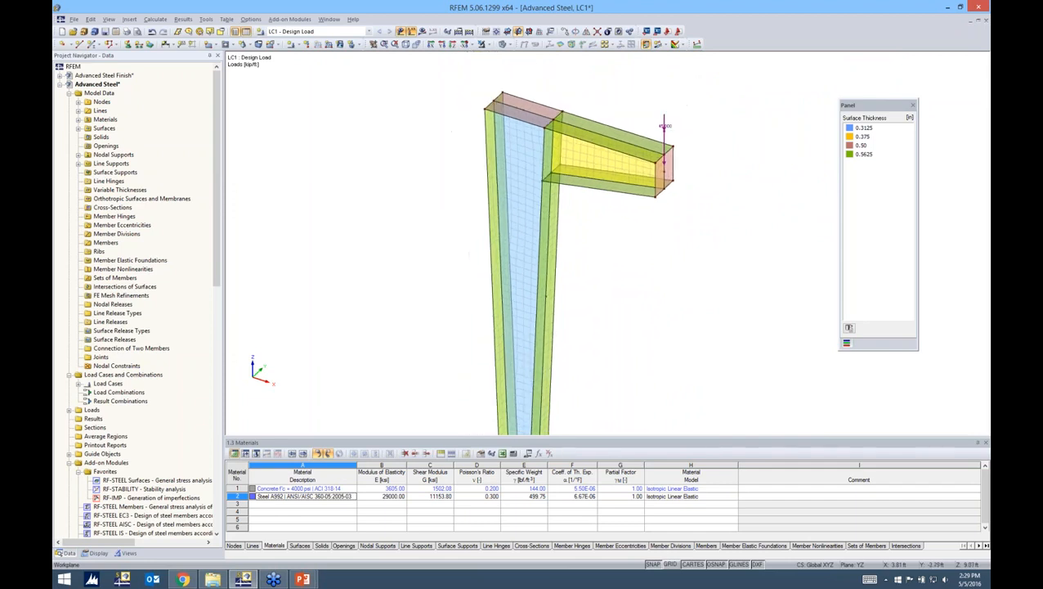
{"action": "middle_click_drag", "start_coordinate": [595, 203], "coordinate": [548, 202]}
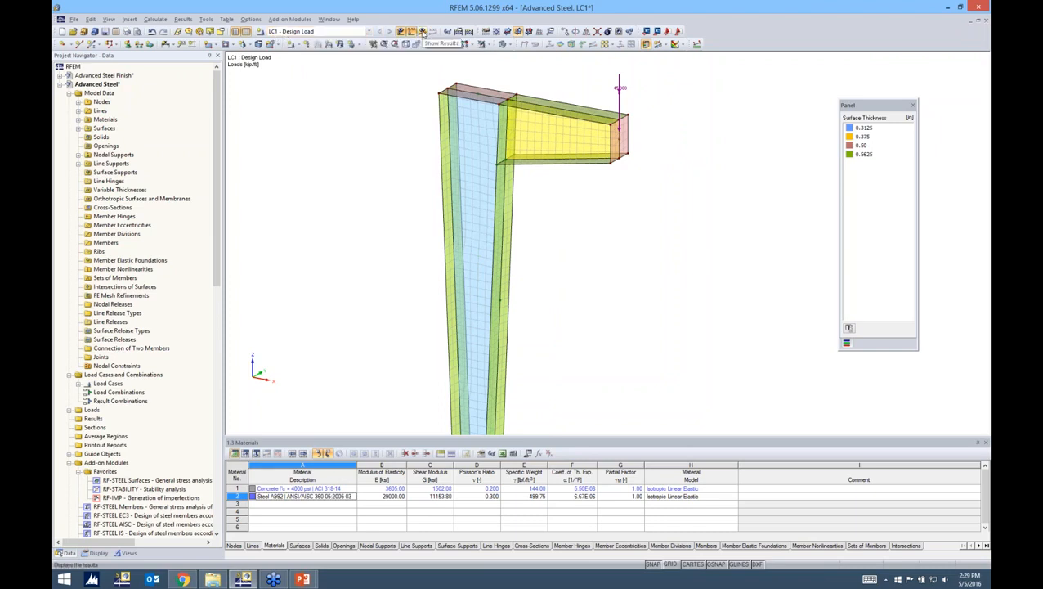
{"action": "left_click", "coordinate": [423, 32]}
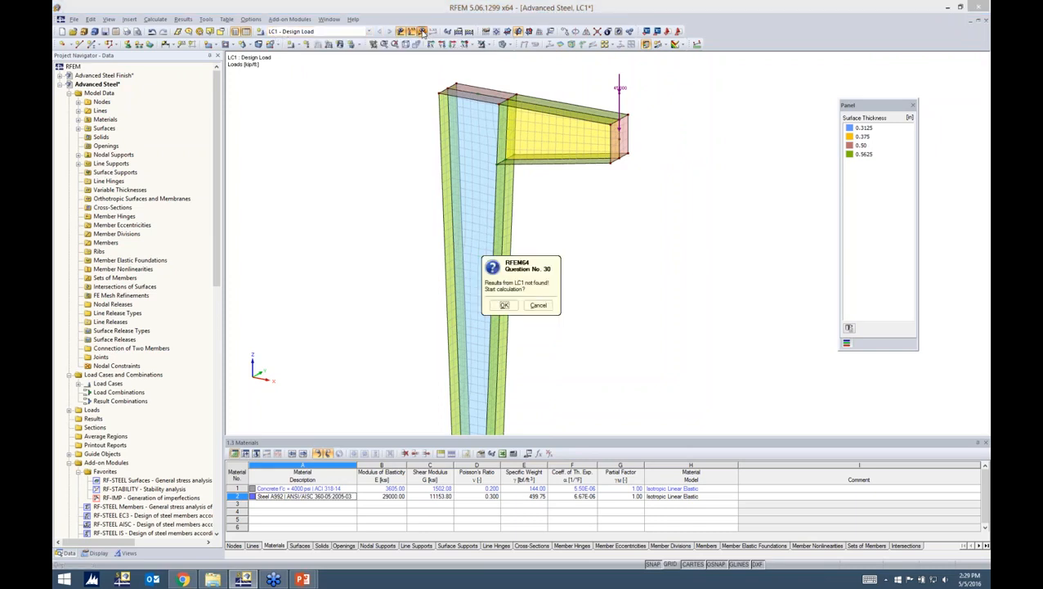
{"action": "left_click", "coordinate": [504, 306]}
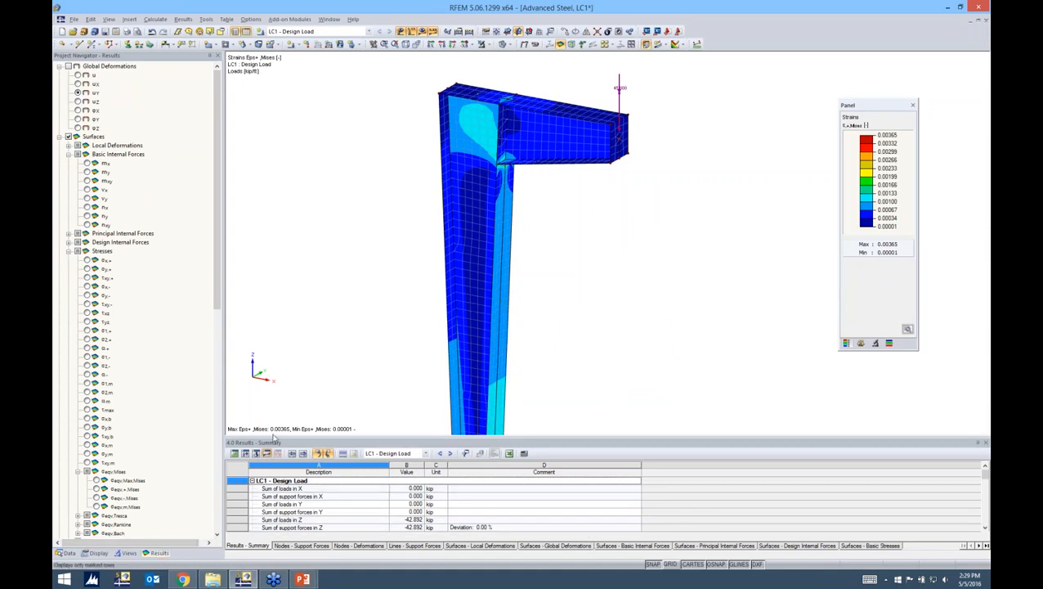
Display the global deformations of the structure, first the total deformation u and then the component u-Y.
{"action": "left_click", "coordinate": [210, 223]}
{"action": "left_click", "coordinate": [68, 66]}
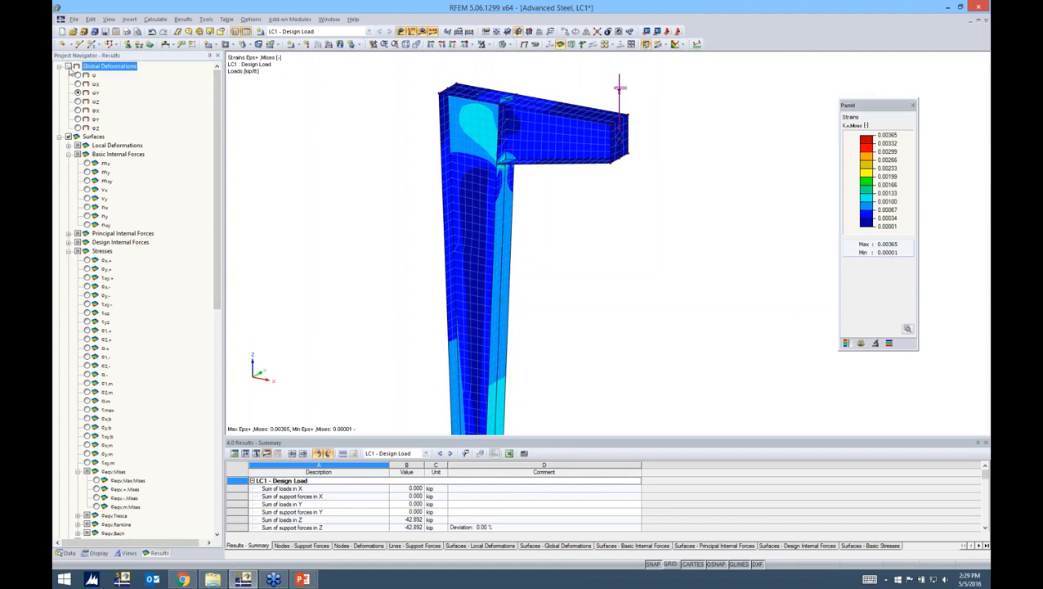
{"action": "left_click", "coordinate": [79, 75]}
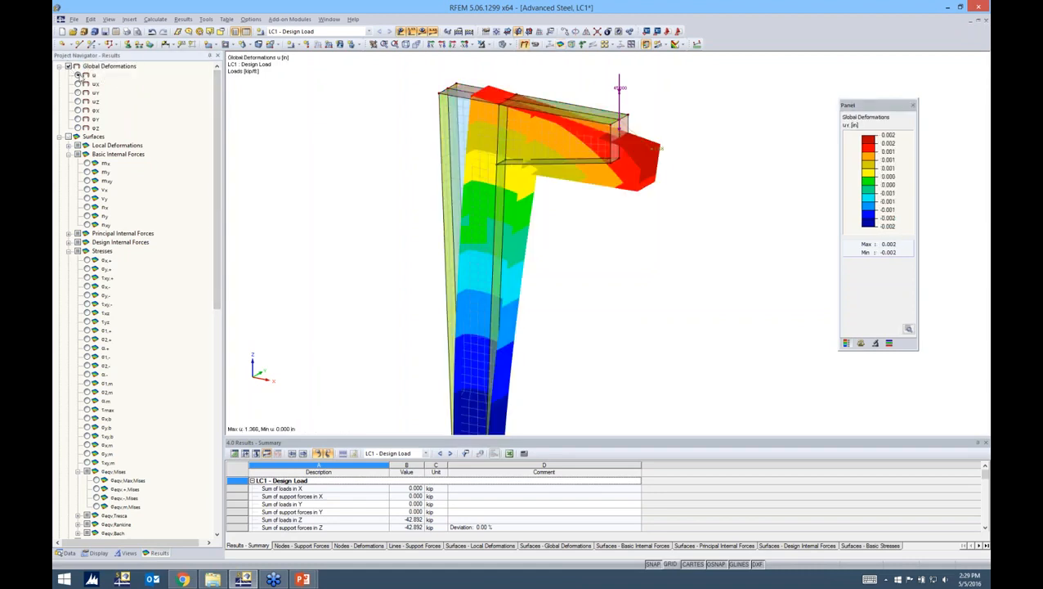
{"action": "scroll", "coordinate": [425, 169], "scroll_direction": "down", "scroll_amount": 2}
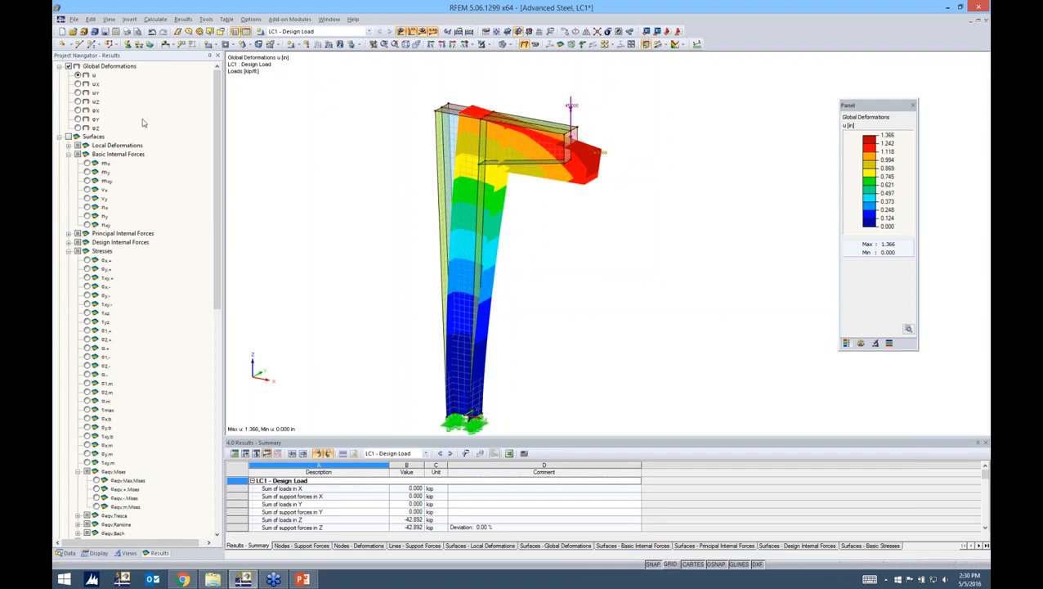
{"action": "left_click", "coordinate": [77, 92]}
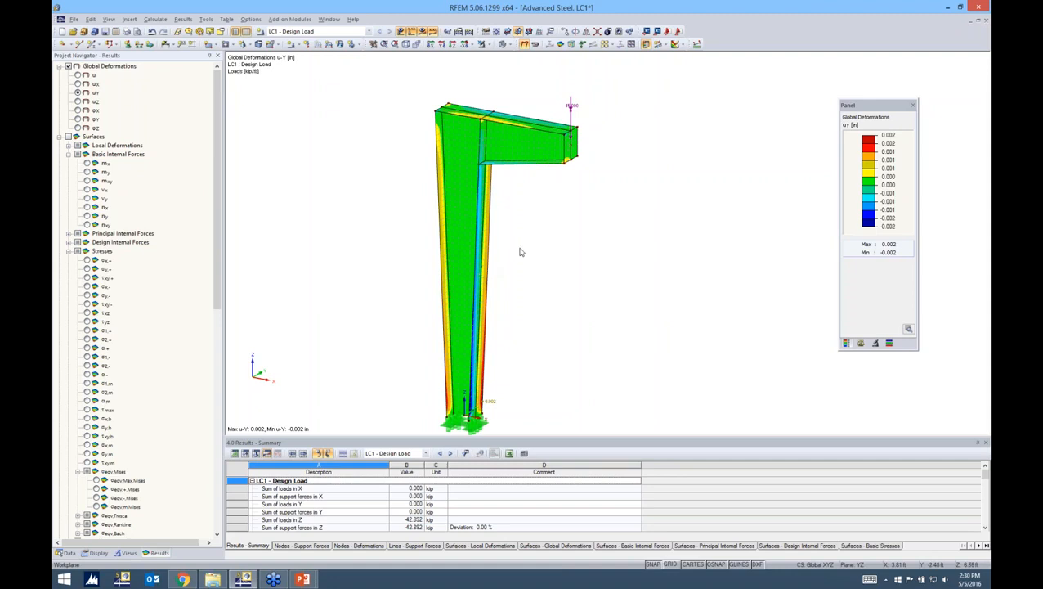
Switch to the surface results and examine the basic internal forces m-x, m-y, v-x and m-xy around the beam-to-column joint.
{"action": "left_click", "coordinate": [70, 137]}
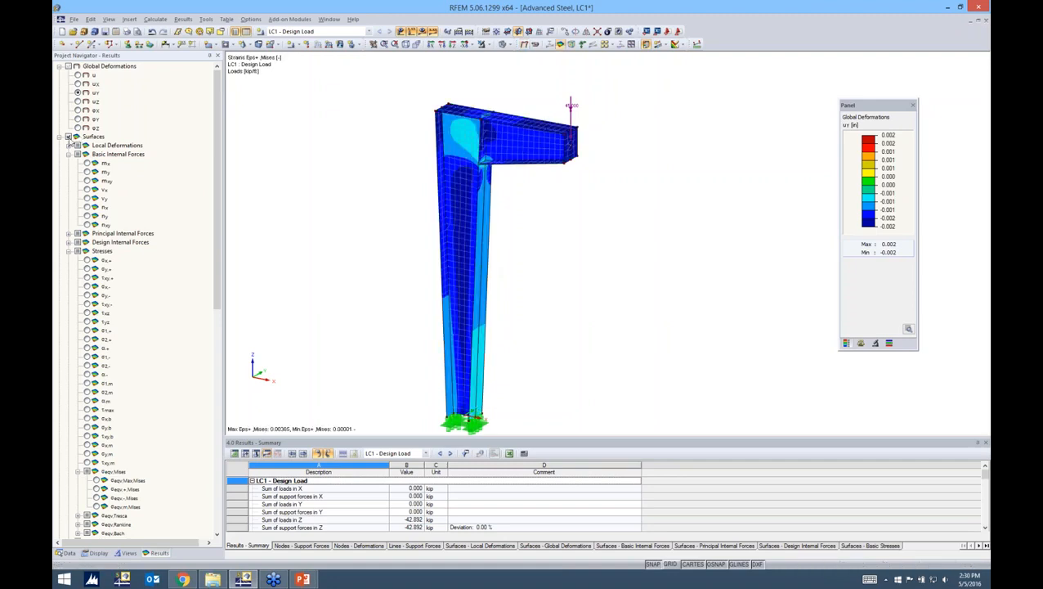
{"action": "left_click", "coordinate": [87, 163]}
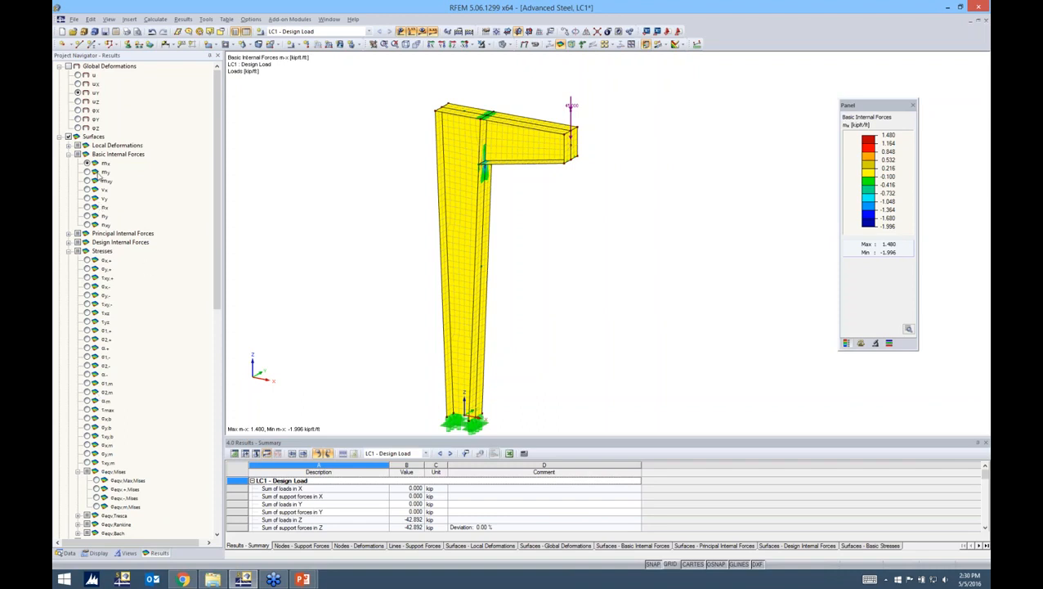
{"action": "middle_click_drag", "start_coordinate": [606, 227], "coordinate": [395, 178], "text": "ctrl"}
{"action": "scroll", "coordinate": [495, 168], "scroll_direction": "up", "scroll_amount": 2}
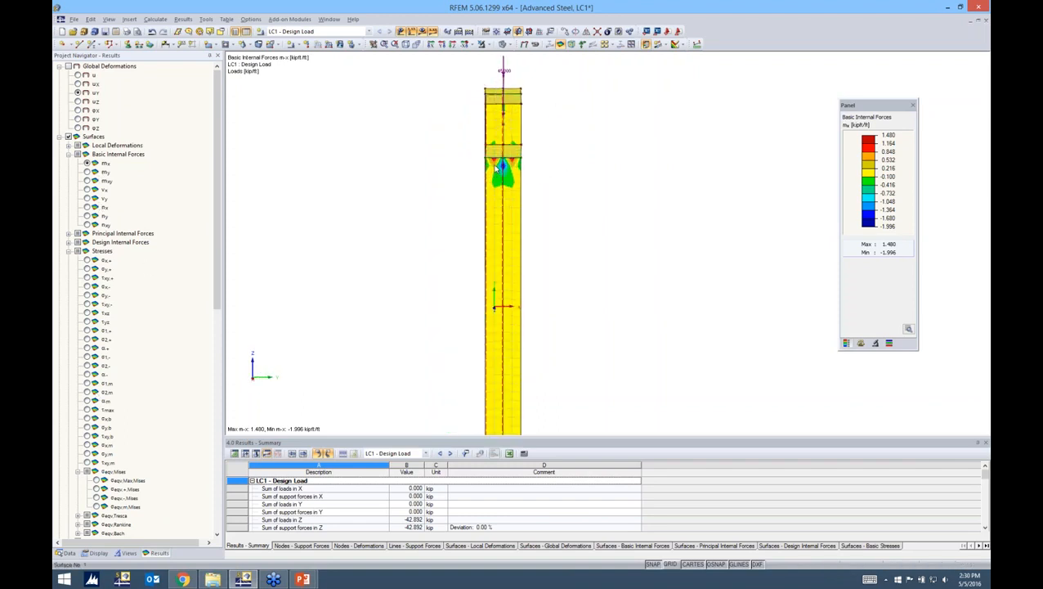
{"action": "left_click", "coordinate": [86, 173]}
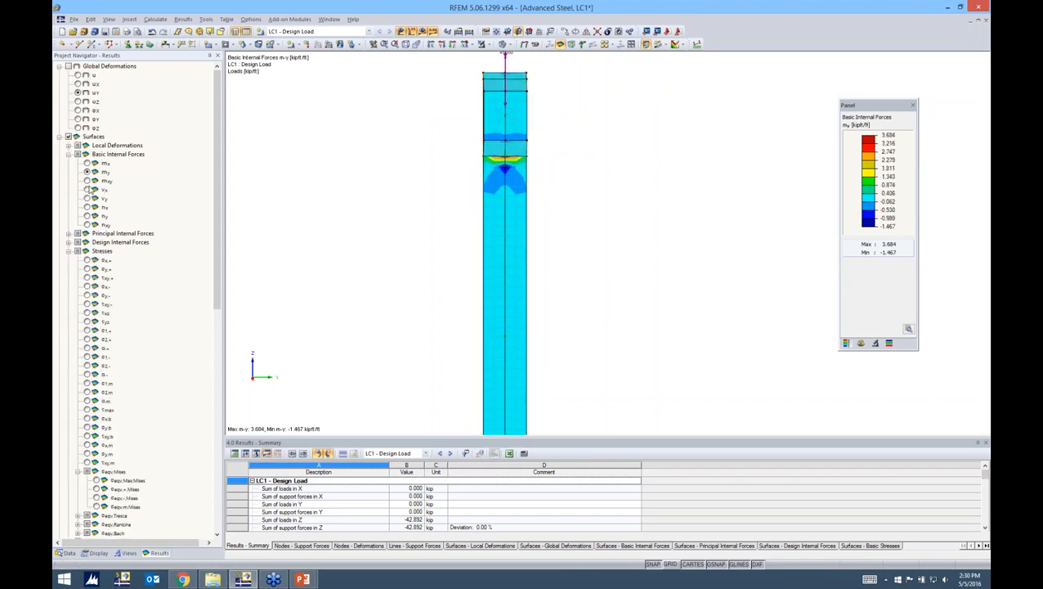
{"action": "left_click", "coordinate": [88, 189]}
{"action": "middle_click_drag", "start_coordinate": [556, 182], "coordinate": [571, 202], "text": "ctrl"}
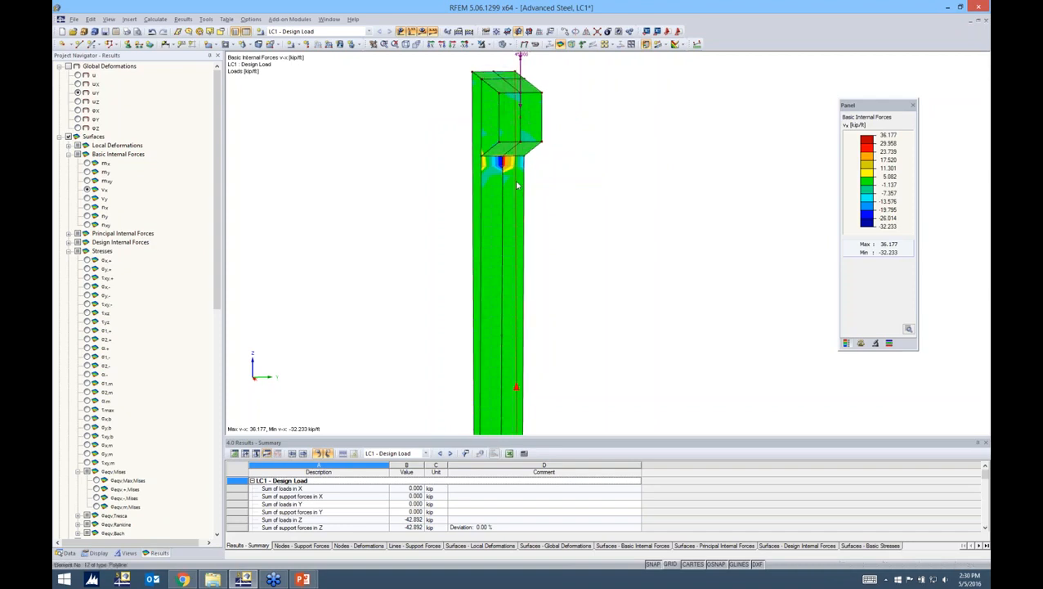
{"action": "left_click", "coordinate": [87, 181]}
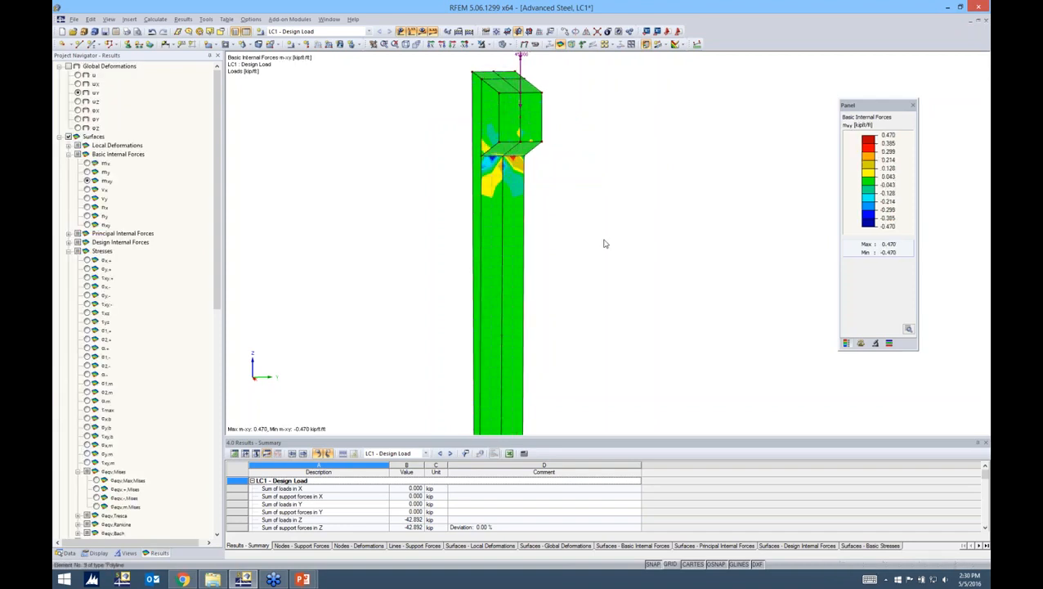
{"action": "middle_click_drag", "start_coordinate": [556, 202], "coordinate": [675, 210], "text": "ctrl"}
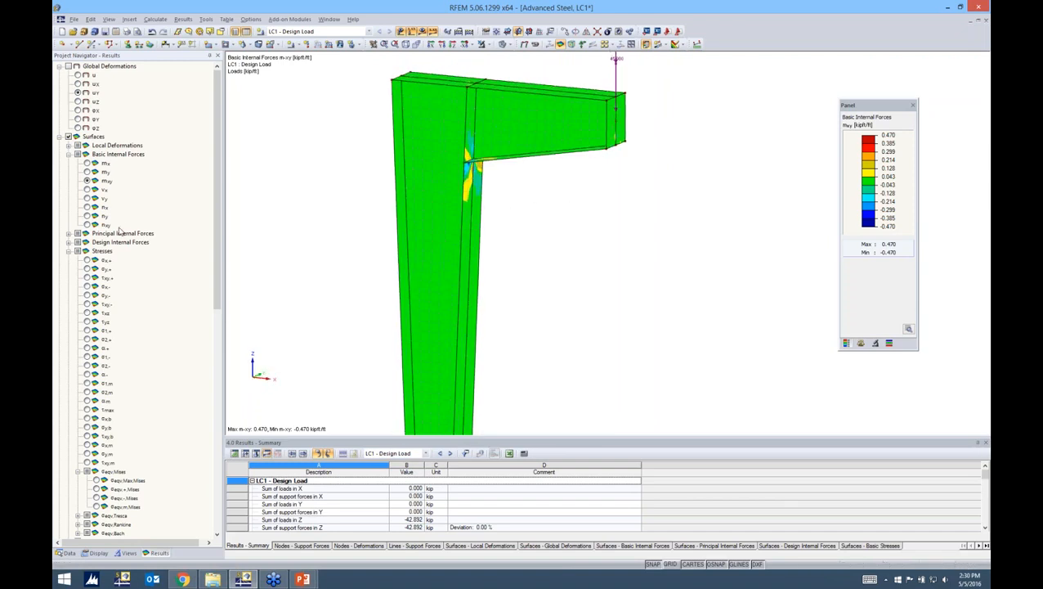
Display the basic internal force n-y and examine its distribution along the column flanges down to the supports.
{"action": "left_click", "coordinate": [87, 215]}
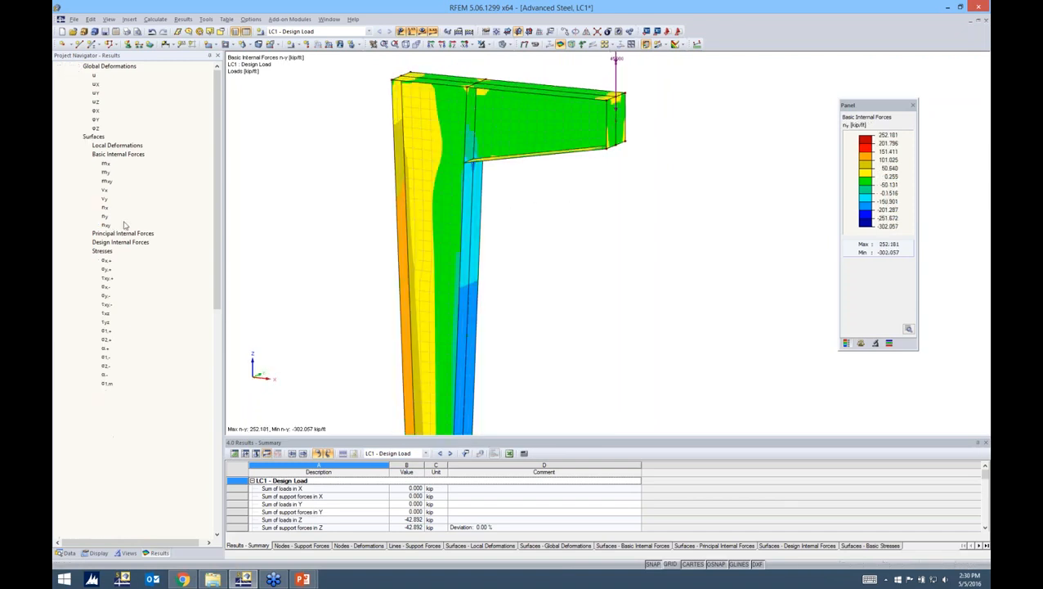
{"action": "scroll", "coordinate": [523, 237], "scroll_direction": "down", "scroll_amount": 3}
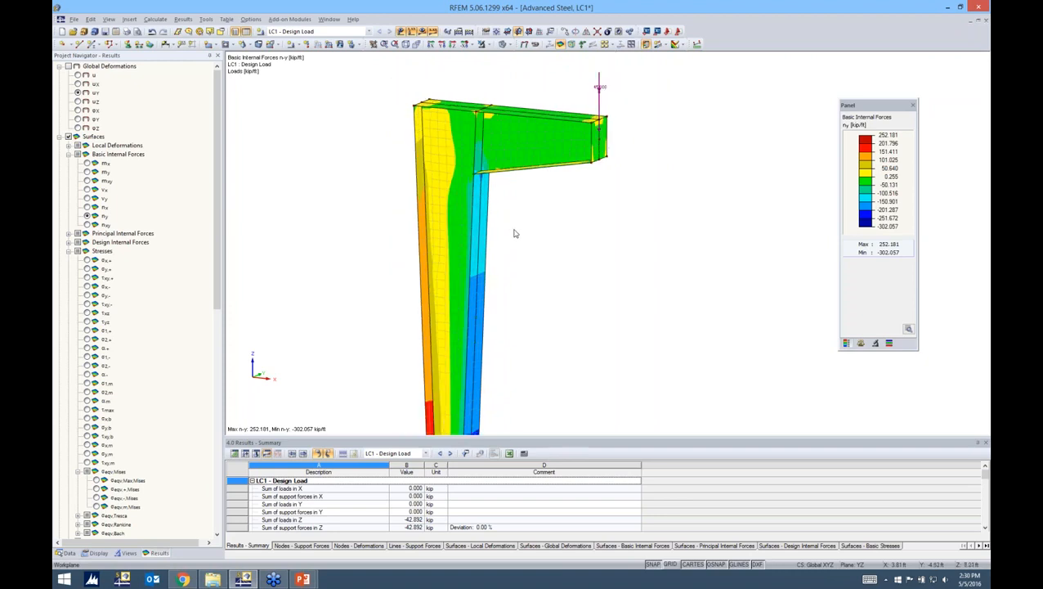
{"action": "middle_click_drag", "start_coordinate": [601, 239], "coordinate": [544, 220], "text": "ctrl"}
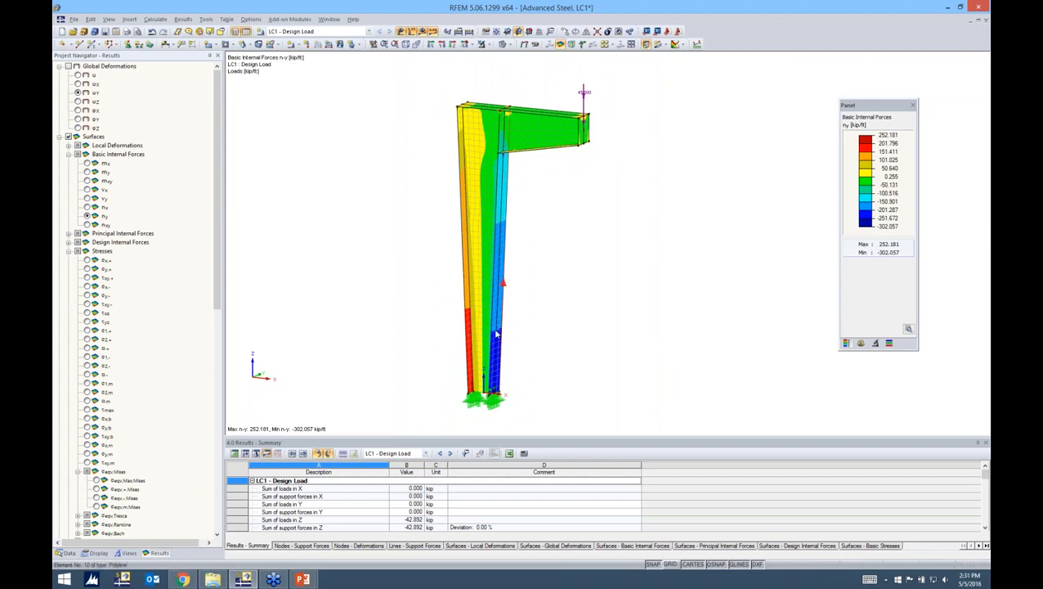
{"action": "middle_click_drag", "start_coordinate": [535, 299], "coordinate": [478, 326], "text": "ctrl"}
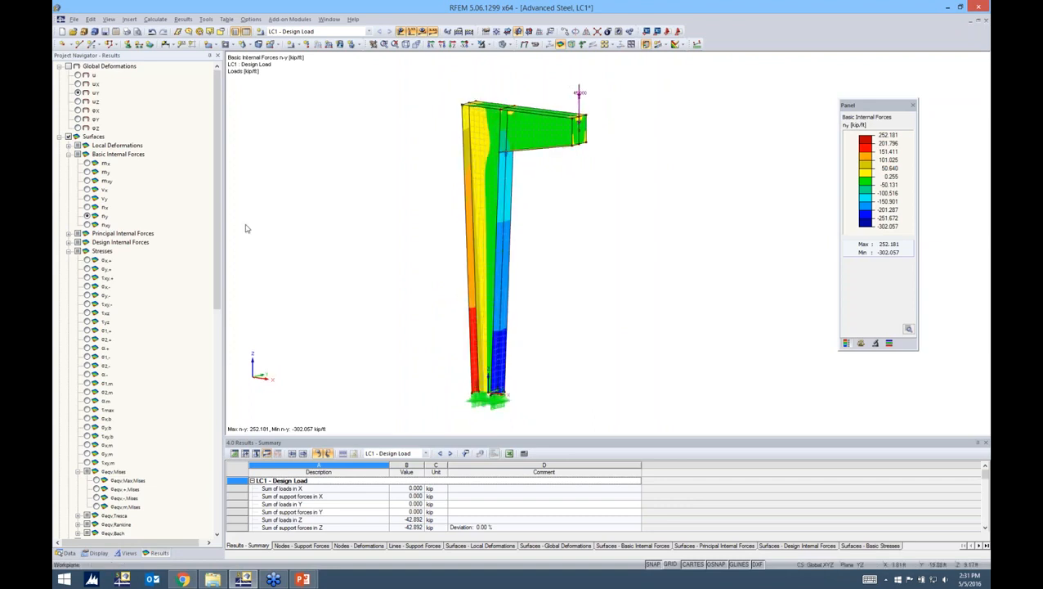
Display the surface stresses sigma-x,+ and sigma-y,+ and examine them at the beam-to-column joint and along the column flanges.
{"action": "scroll", "coordinate": [213, 298], "scroll_direction": "down", "scroll_amount": 3}
{"action": "scroll", "coordinate": [213, 298], "scroll_direction": "down", "scroll_amount": 1}
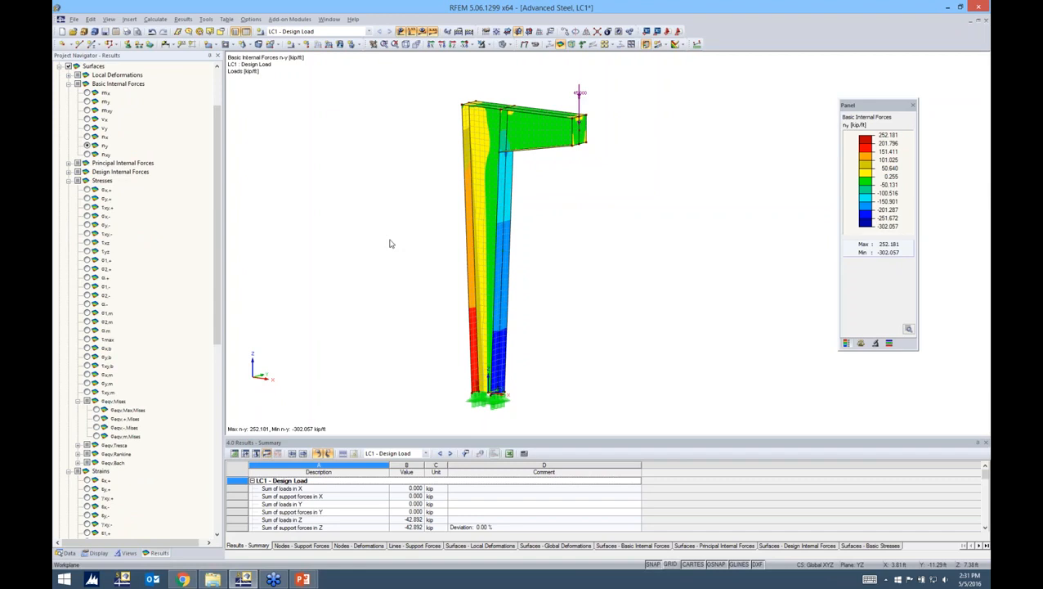
{"action": "left_click", "coordinate": [87, 189]}
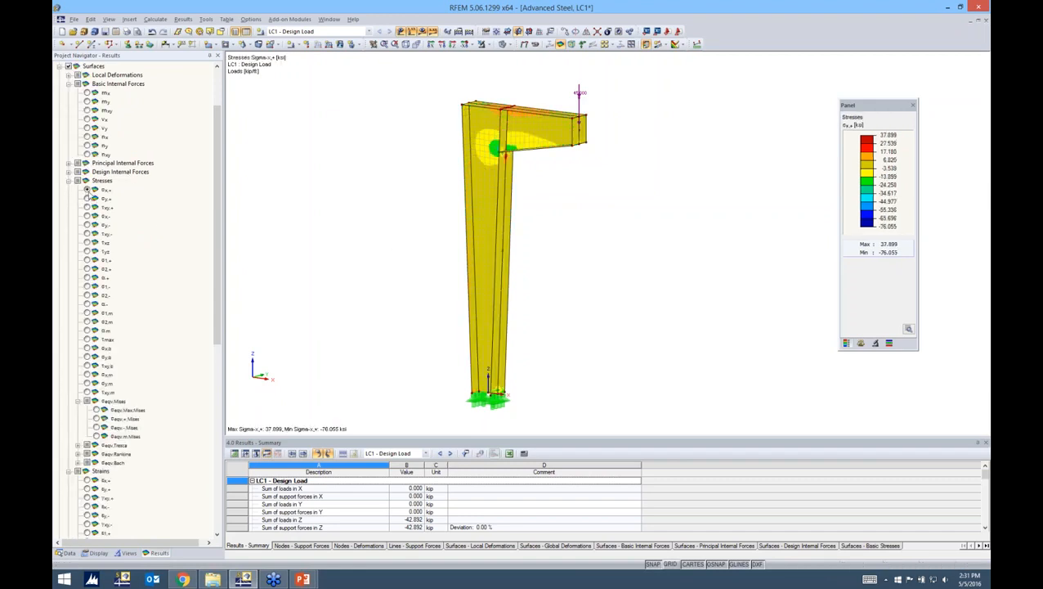
{"action": "scroll", "coordinate": [532, 164], "scroll_direction": "up", "scroll_amount": 2}
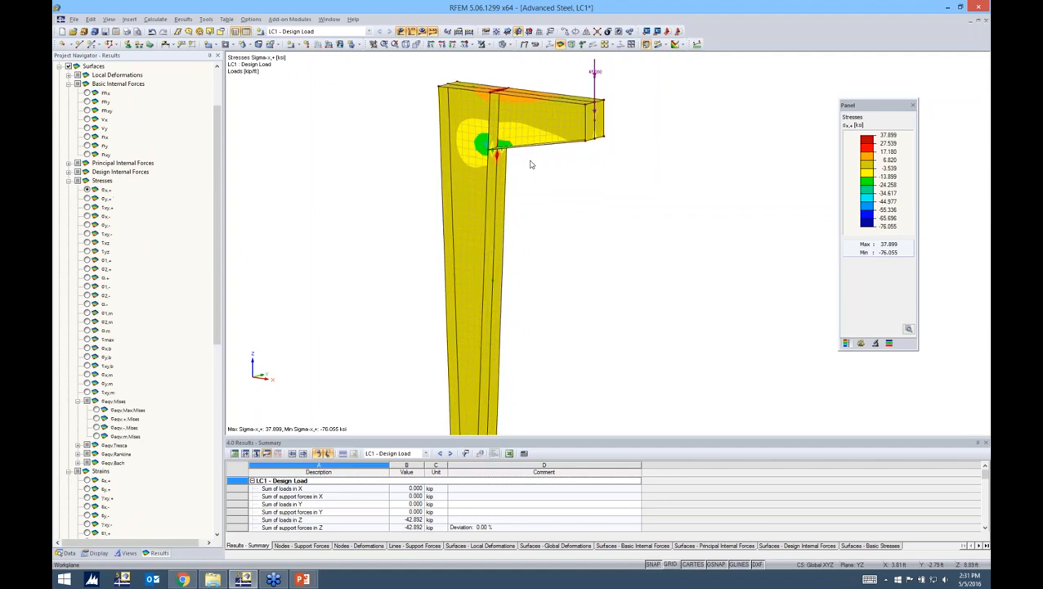
{"action": "left_click", "coordinate": [88, 198]}
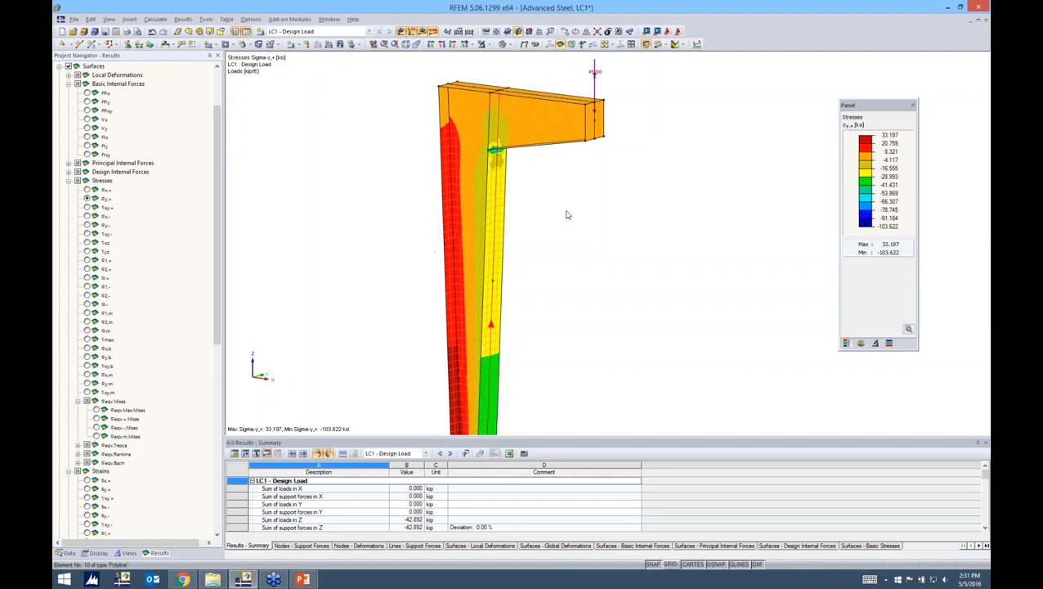
{"action": "middle_click_drag", "start_coordinate": [435, 252], "coordinate": [600, 237], "text": "ctrl"}
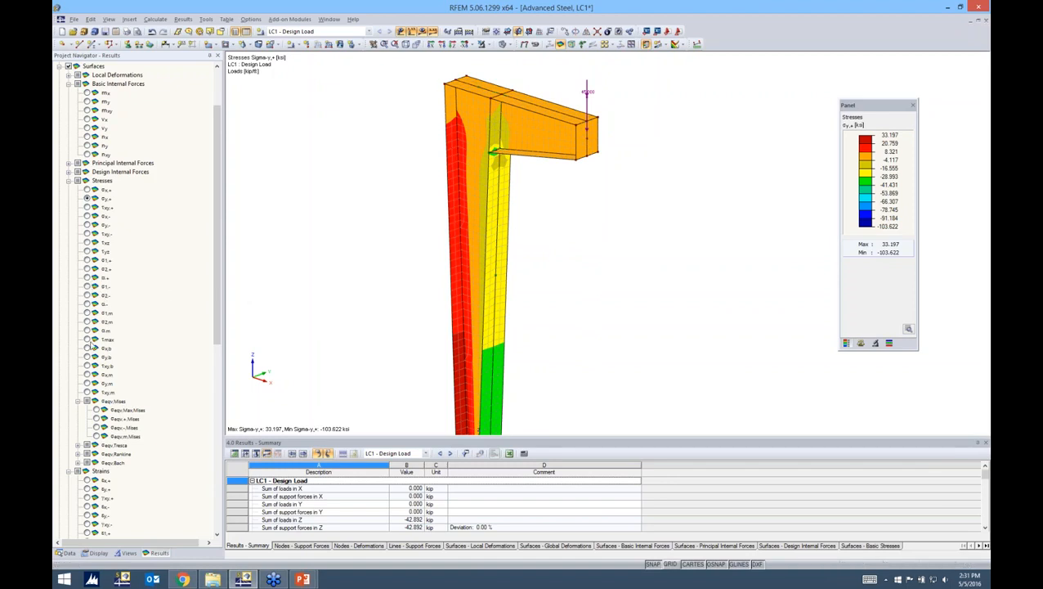
Display the maximum von Mises equivalent stresses (σeqv,Max,Mises) on the surfaces of the column and cantilever.
{"action": "scroll", "coordinate": [104, 360], "scroll_direction": "down", "scroll_amount": 1}
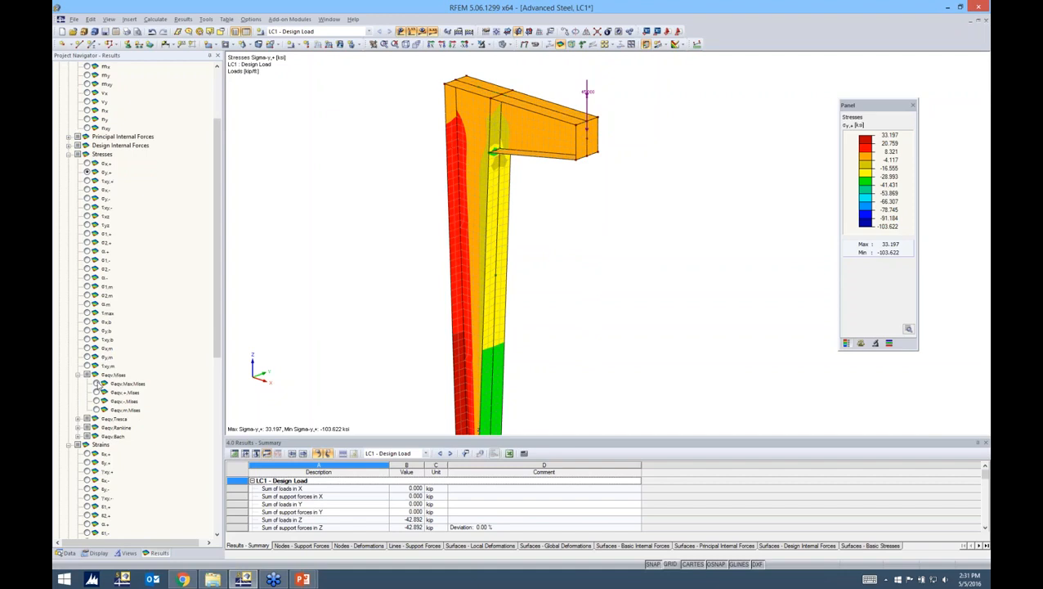
{"action": "left_click", "coordinate": [97, 384]}
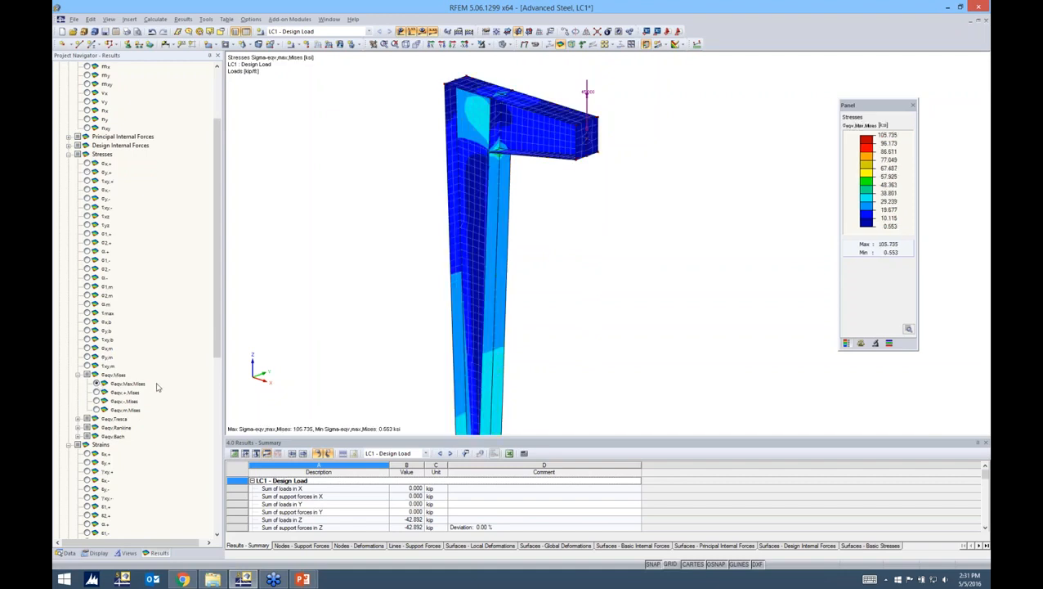
{"action": "middle_click_drag", "start_coordinate": [560, 259], "coordinate": [695, 254], "text": "ctrl"}
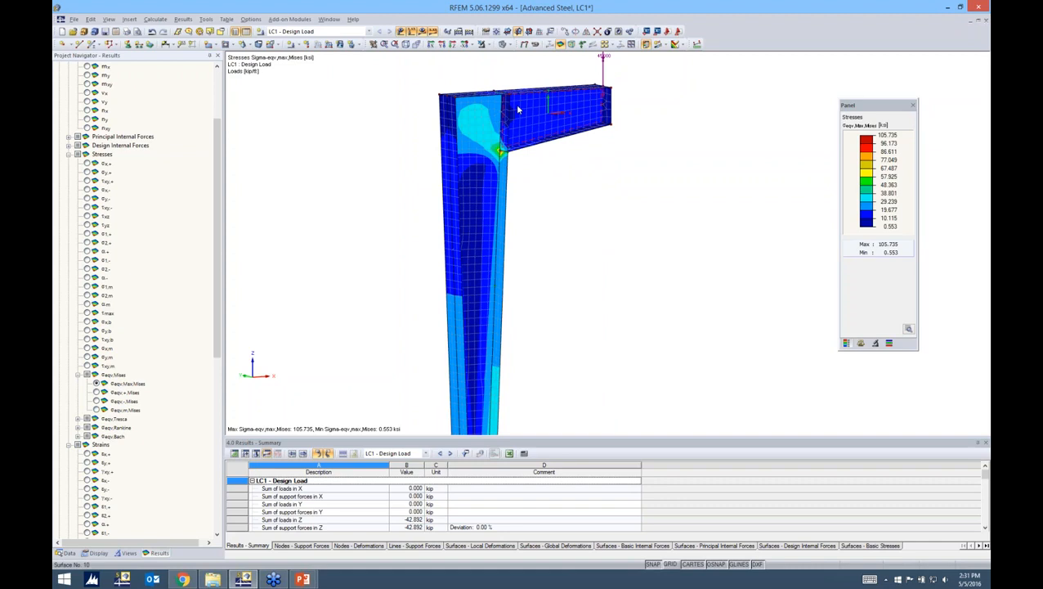
Examine the von Mises stress concentration at the inner corner where the cantilever meets the column, from several angles.
{"action": "scroll", "coordinate": [501, 153], "scroll_direction": "up", "scroll_amount": 5}
{"action": "scroll", "coordinate": [500, 153], "scroll_direction": "up", "scroll_amount": 2}
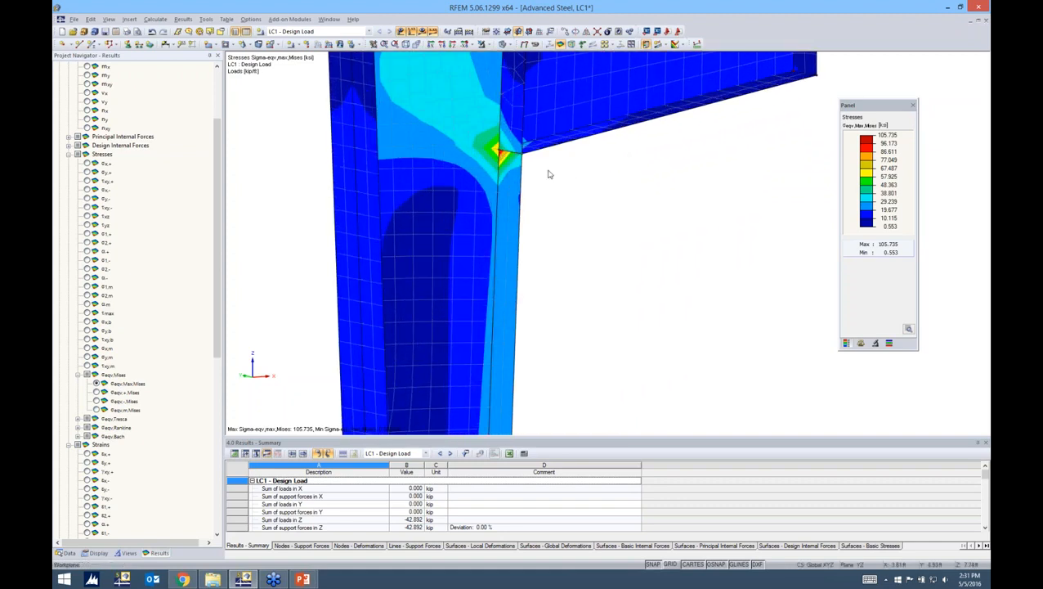
{"action": "scroll", "coordinate": [585, 282], "scroll_direction": "down", "scroll_amount": 3}
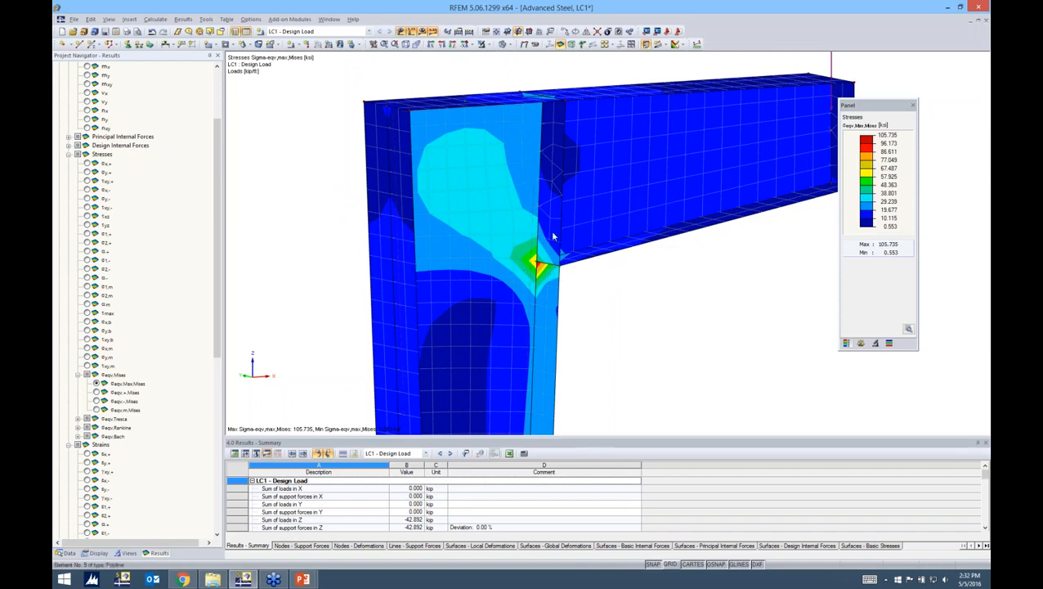
{"action": "scroll", "coordinate": [534, 267], "scroll_direction": "down", "scroll_amount": 1}
{"action": "scroll", "coordinate": [535, 266], "scroll_direction": "down", "scroll_amount": 5}
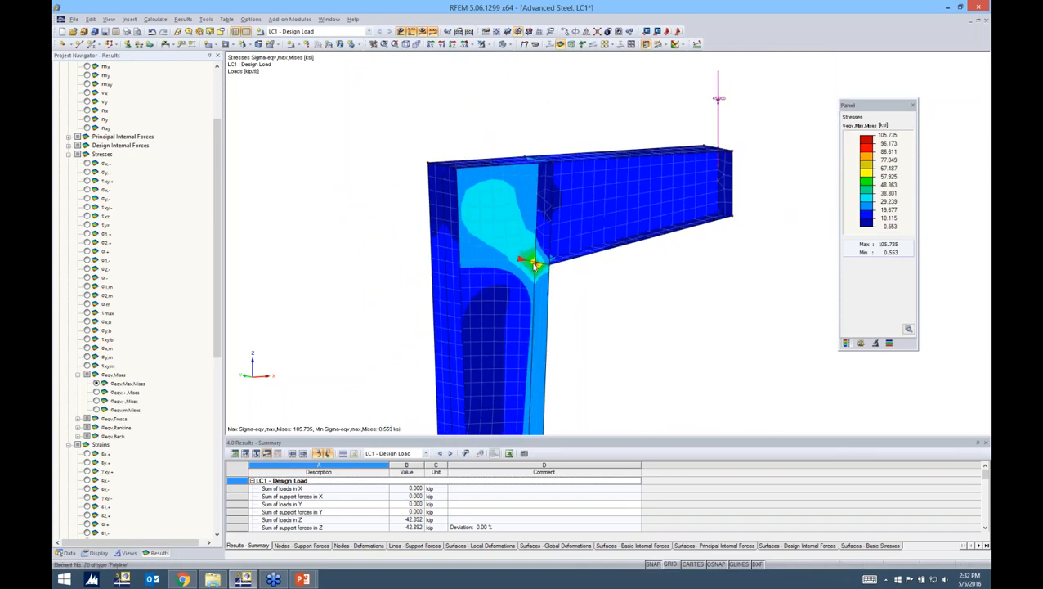
{"action": "middle_click_drag", "start_coordinate": [557, 313], "coordinate": [352, 308], "text": "ctrl"}
{"action": "middle_click_drag", "start_coordinate": [594, 296], "coordinate": [574, 221]}
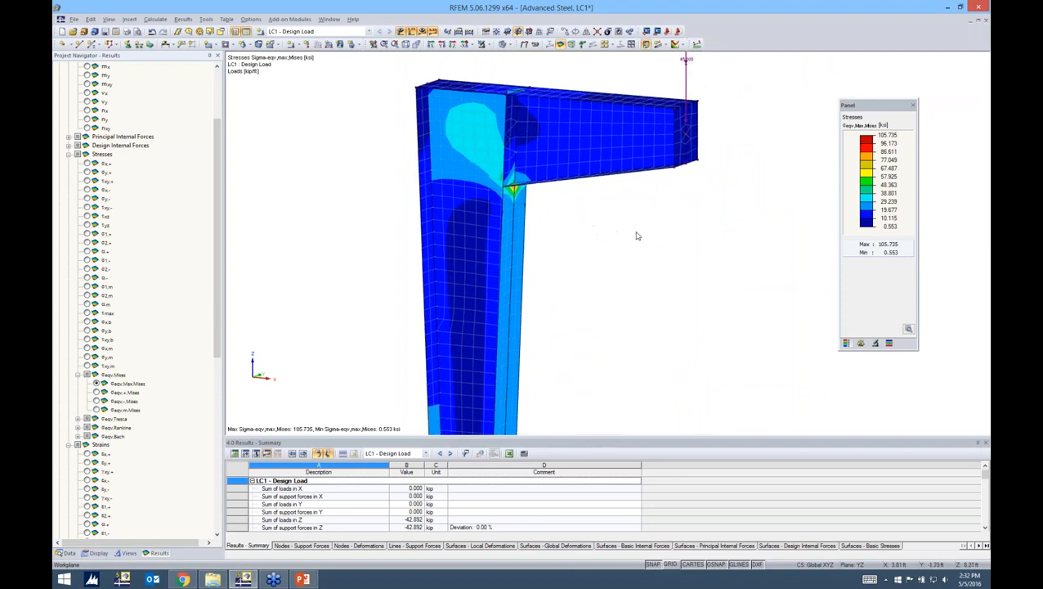
{"action": "middle_click_drag", "start_coordinate": [643, 222], "coordinate": [623, 210], "text": "ctrl"}
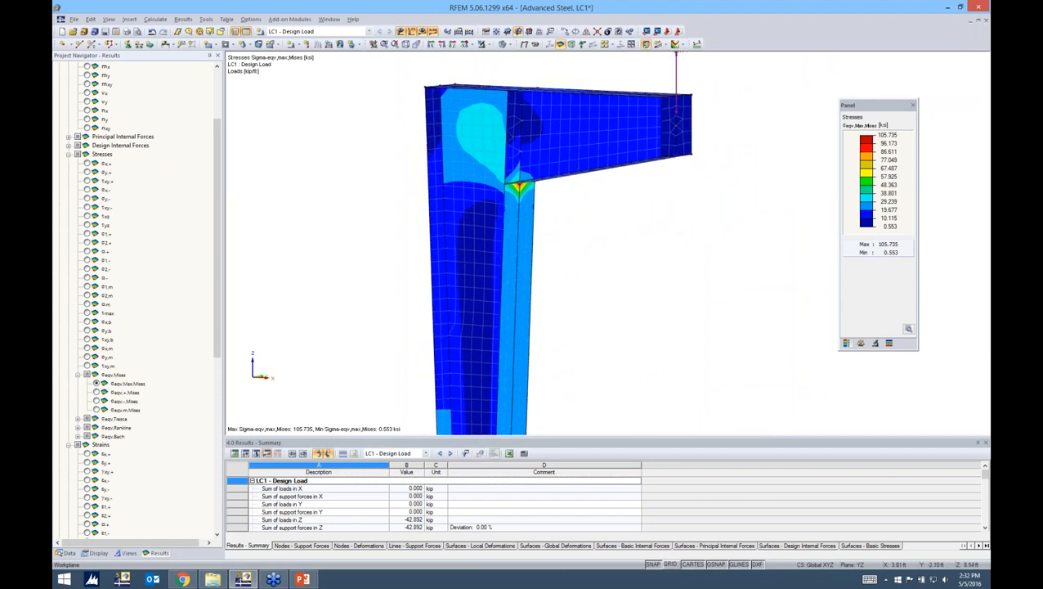
Start the RF-STEEL Surfaces general stress analysis add-on module for the Advanced Steel model.
{"action": "left_click", "coordinate": [67, 553]}
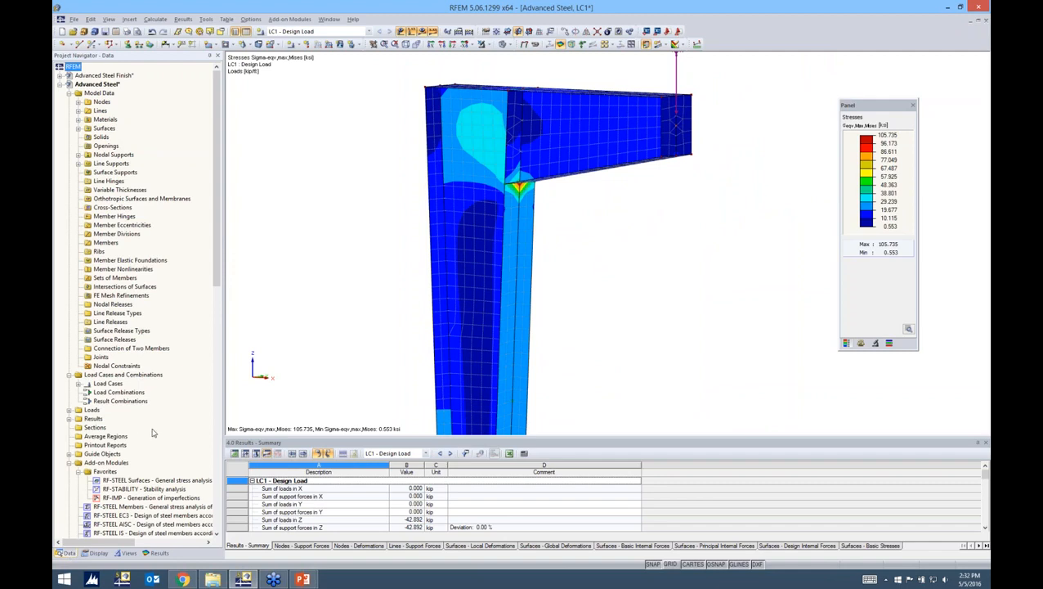
{"action": "scroll", "coordinate": [152, 432], "scroll_direction": "down", "scroll_amount": 8}
{"action": "scroll", "coordinate": [153, 433], "scroll_direction": "down", "scroll_amount": 2}
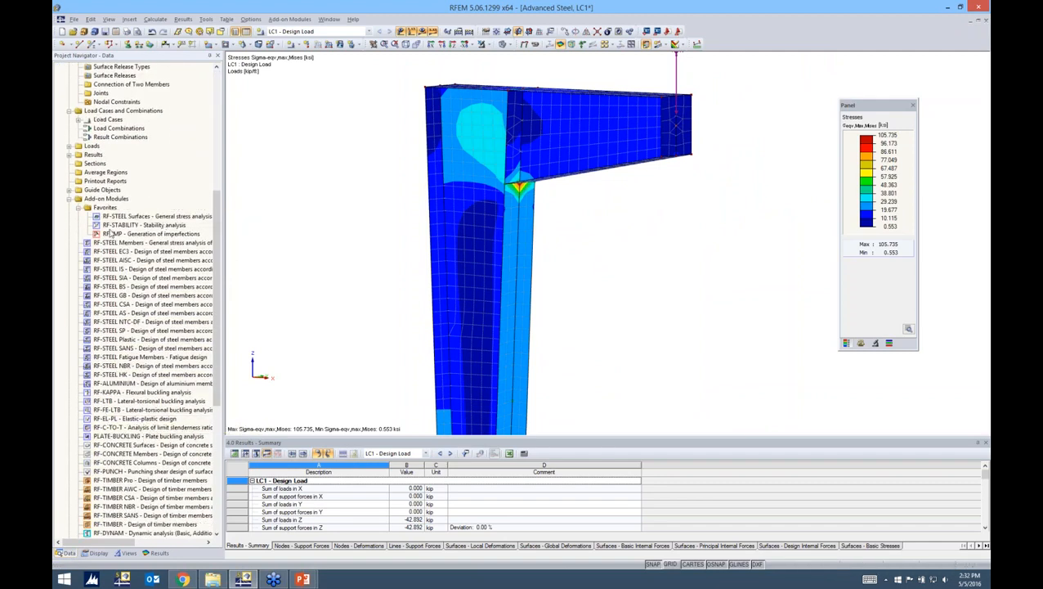
{"action": "scroll", "coordinate": [131, 331], "scroll_direction": "down", "scroll_amount": 2}
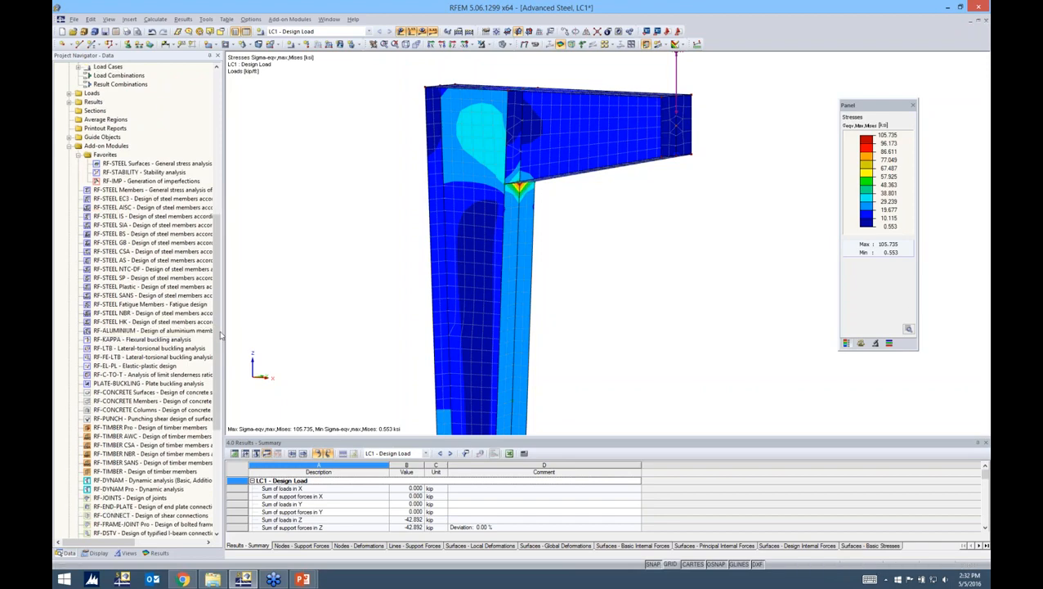
{"action": "scroll", "coordinate": [211, 385], "scroll_direction": "down", "scroll_amount": 4}
{"action": "scroll", "coordinate": [211, 384], "scroll_direction": "down", "scroll_amount": 3}
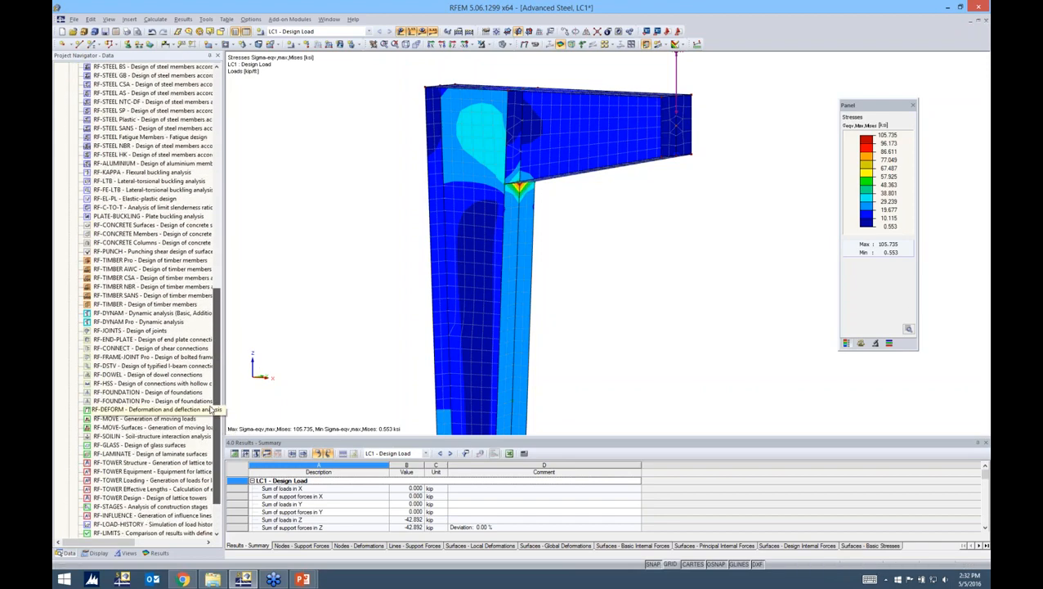
{"action": "left_click_drag", "start_coordinate": [215, 407], "coordinate": [224, 315]}
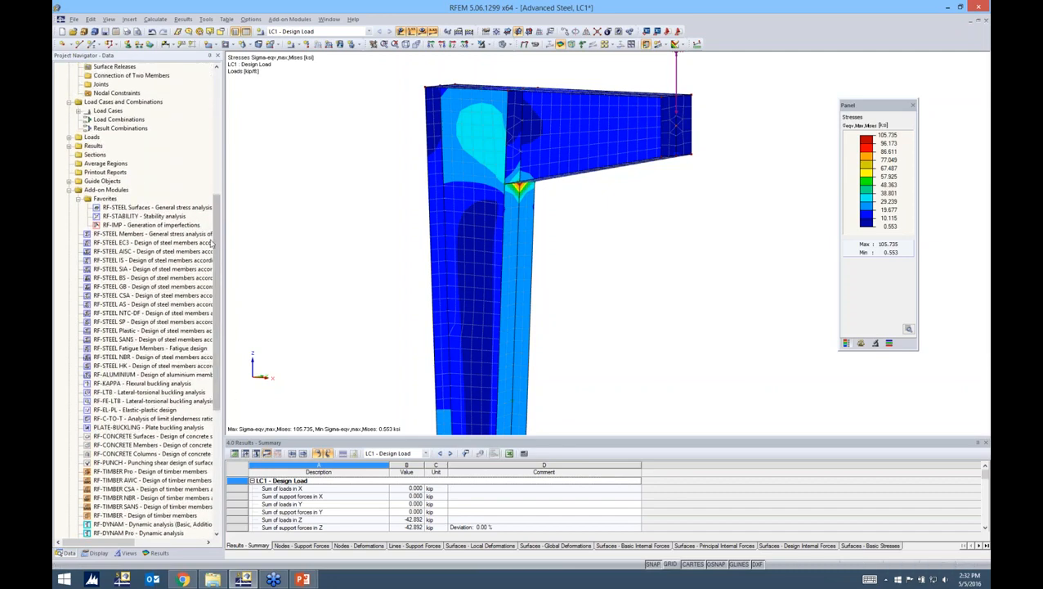
{"action": "left_click", "coordinate": [159, 210]}
{"action": "right_click", "coordinate": [159, 209]}
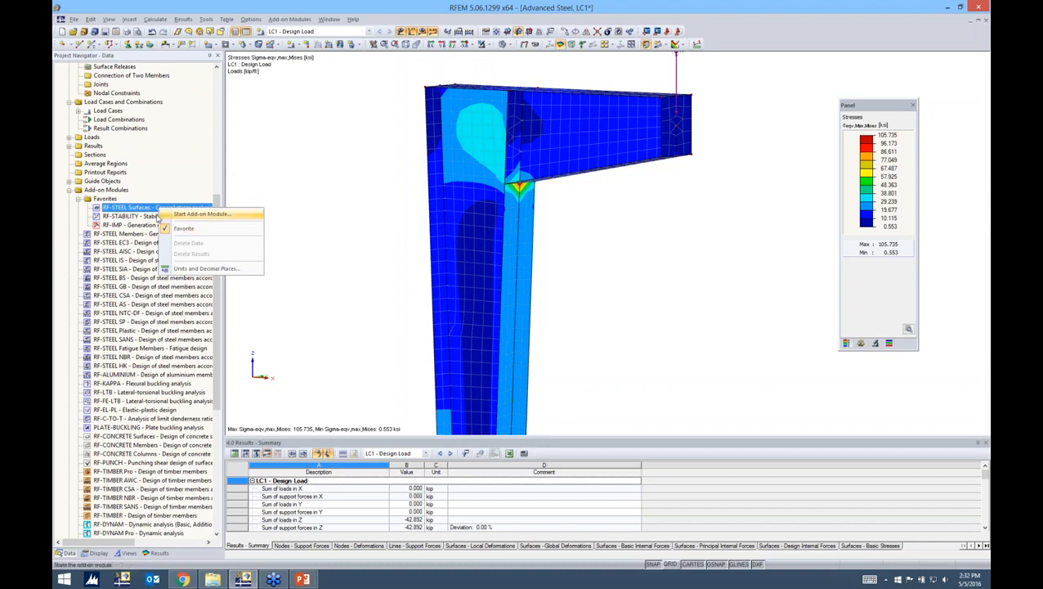
{"action": "left_click", "coordinate": [259, 213]}
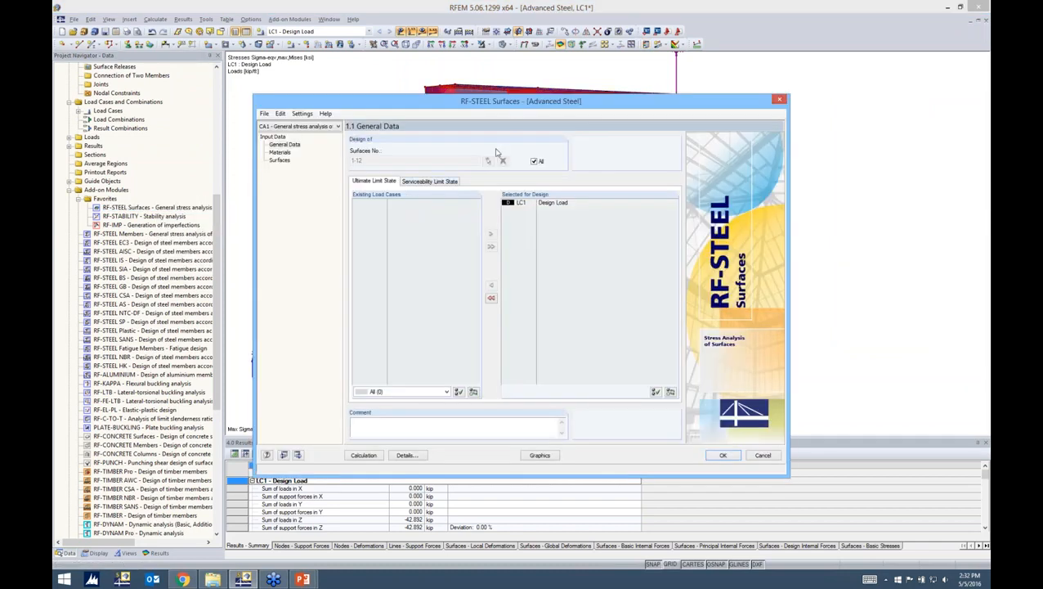
{"action": "left_click_drag", "start_coordinate": [512, 106], "coordinate": [551, 96]}
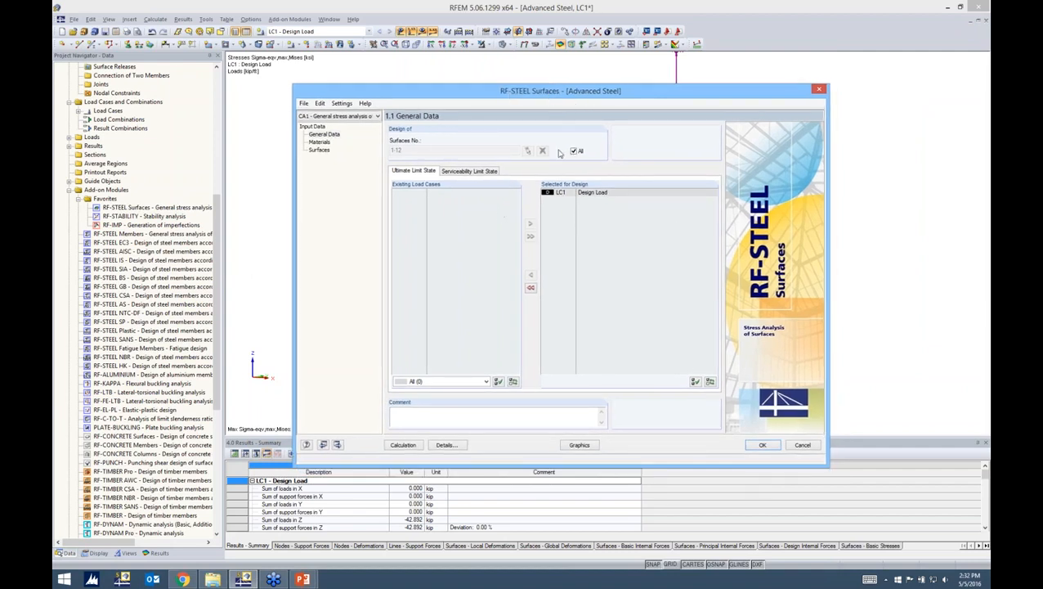
{"action": "mouse_move", "coordinate": [568, 95]}
{"action": "left_mouse_down"}
{"action": "mouse_move", "coordinate": [593, 302]}
{"action": "mouse_move", "coordinate": [576, 297]}
{"action": "mouse_move", "coordinate": [561, 114]}
{"action": "left_mouse_up"}
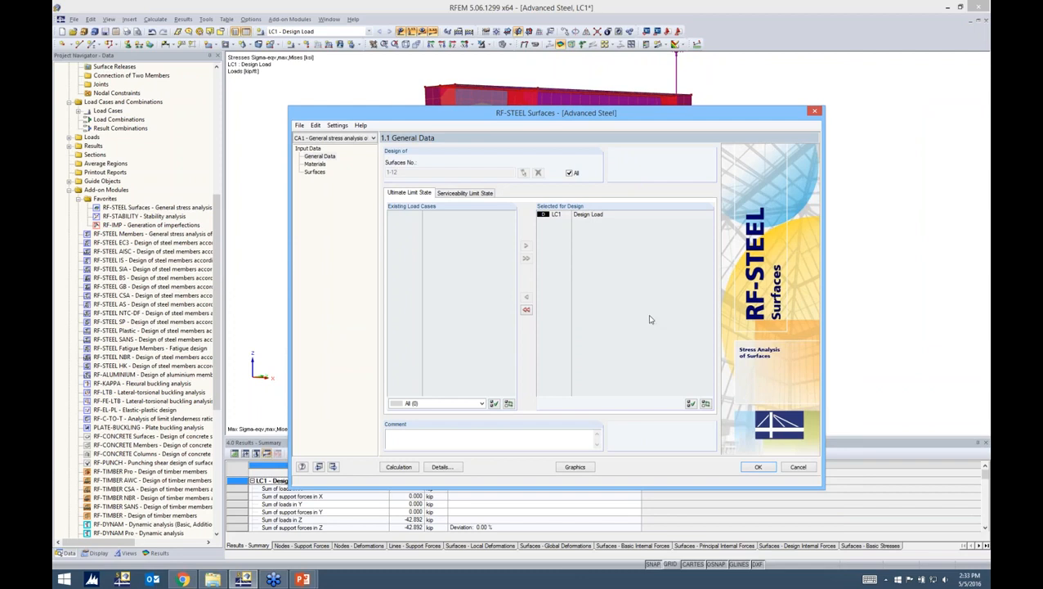
Check the surfaces included in the design and the load cases for the ultimate and serviceability limit states.
{"action": "left_click", "coordinate": [582, 216]}
{"action": "left_click", "coordinate": [570, 173]}
{"action": "double_click", "coordinate": [410, 171]}
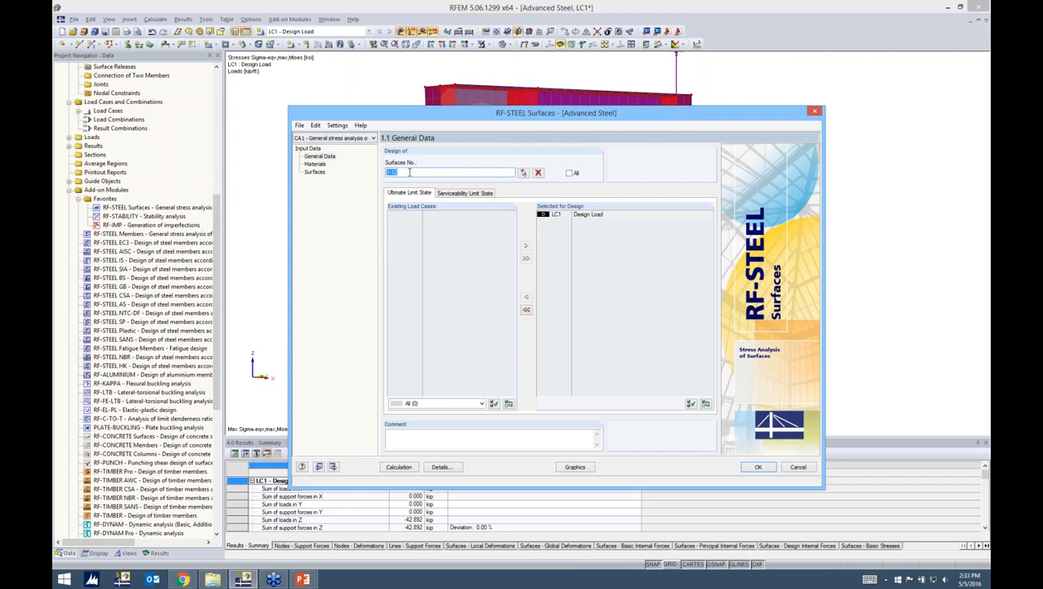
{"action": "left_click", "coordinate": [570, 173]}
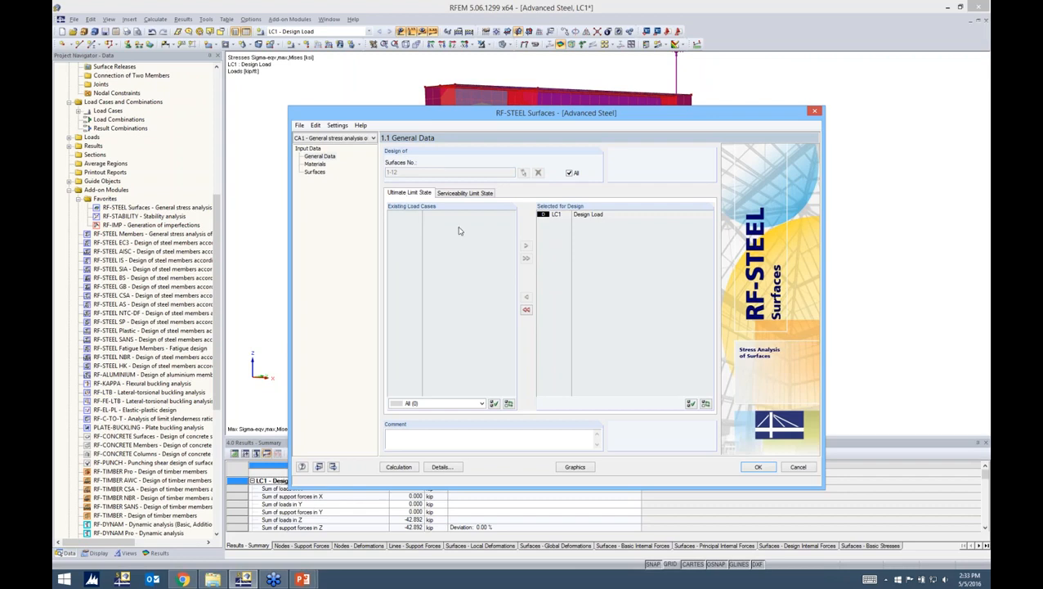
{"action": "left_click", "coordinate": [598, 216]}
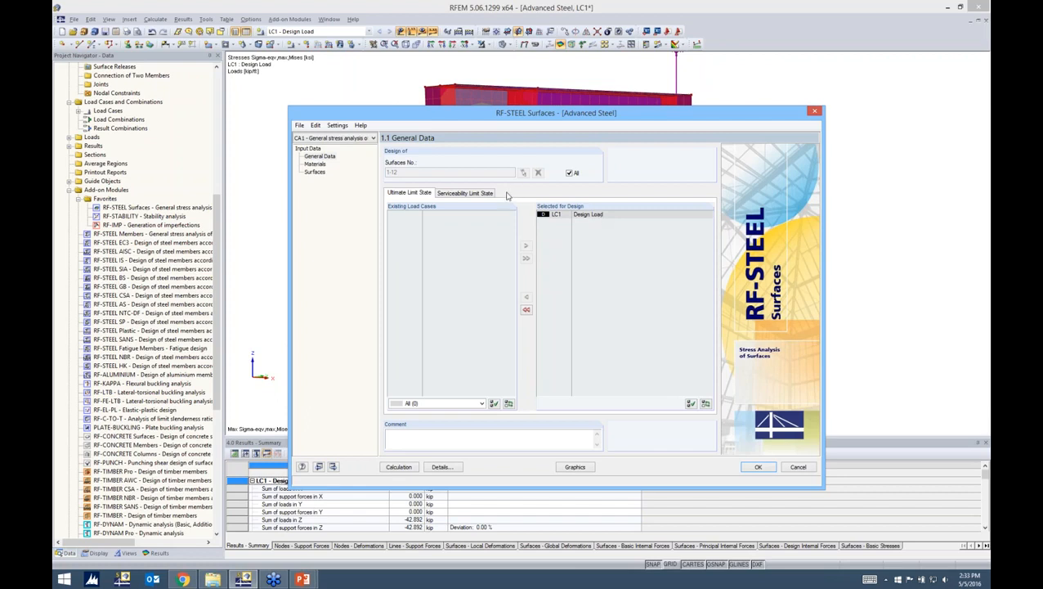
{"action": "left_click", "coordinate": [467, 195]}
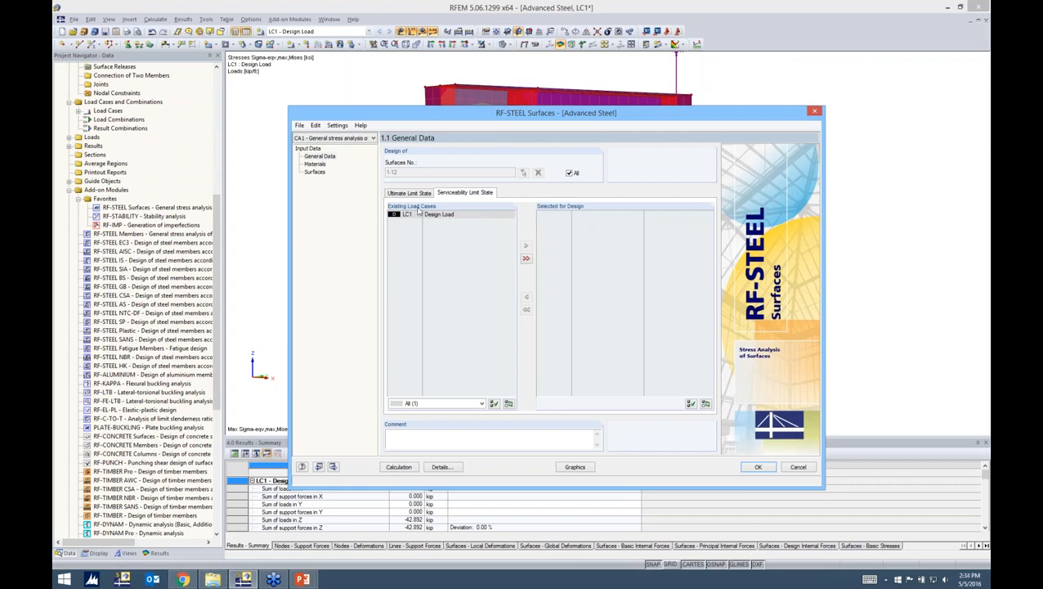
Review the material properties, yield strength and limit stresses of Steel A992 in the module's input data.
{"action": "left_click", "coordinate": [315, 165]}
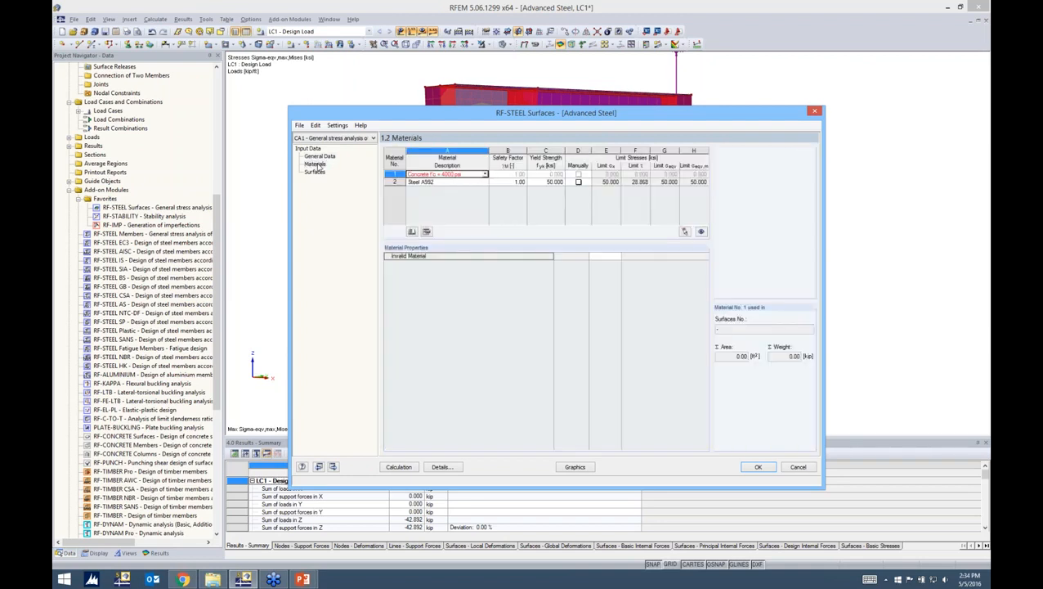
{"action": "left_click_drag", "start_coordinate": [415, 112], "coordinate": [414, 79]}
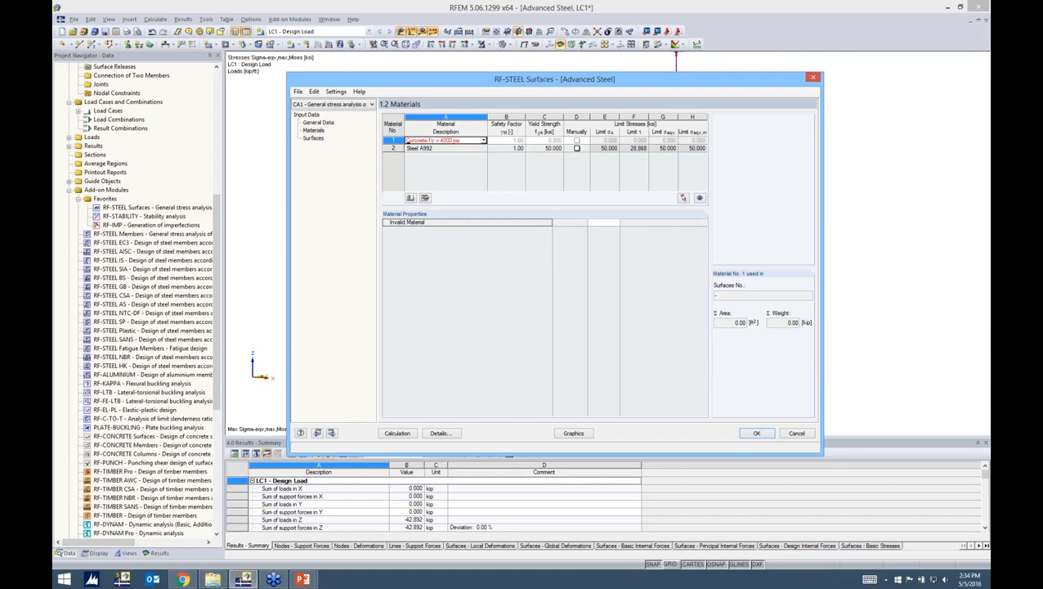
{"action": "left_click", "coordinate": [438, 149]}
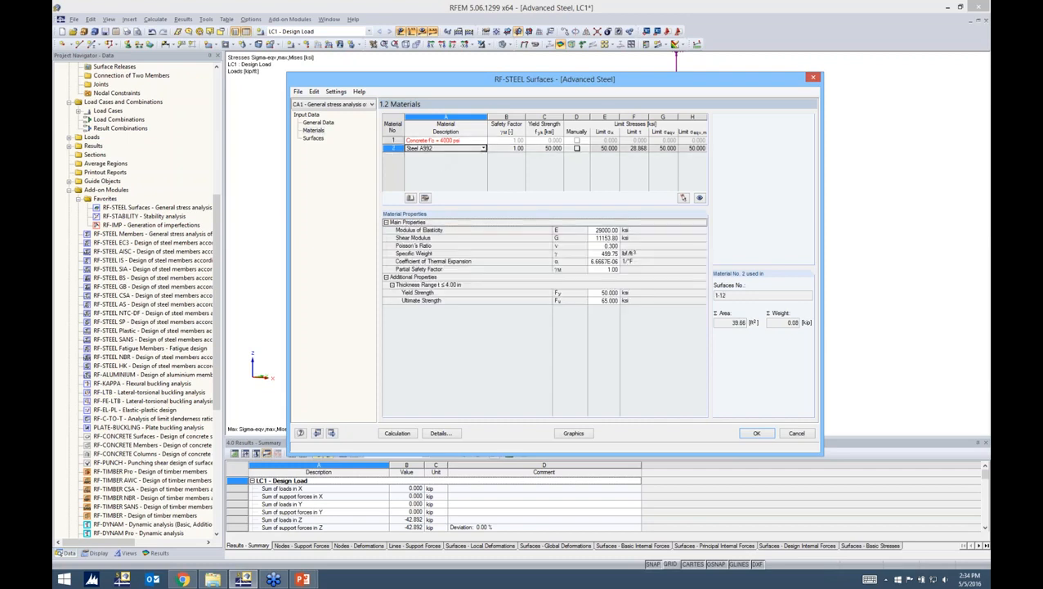
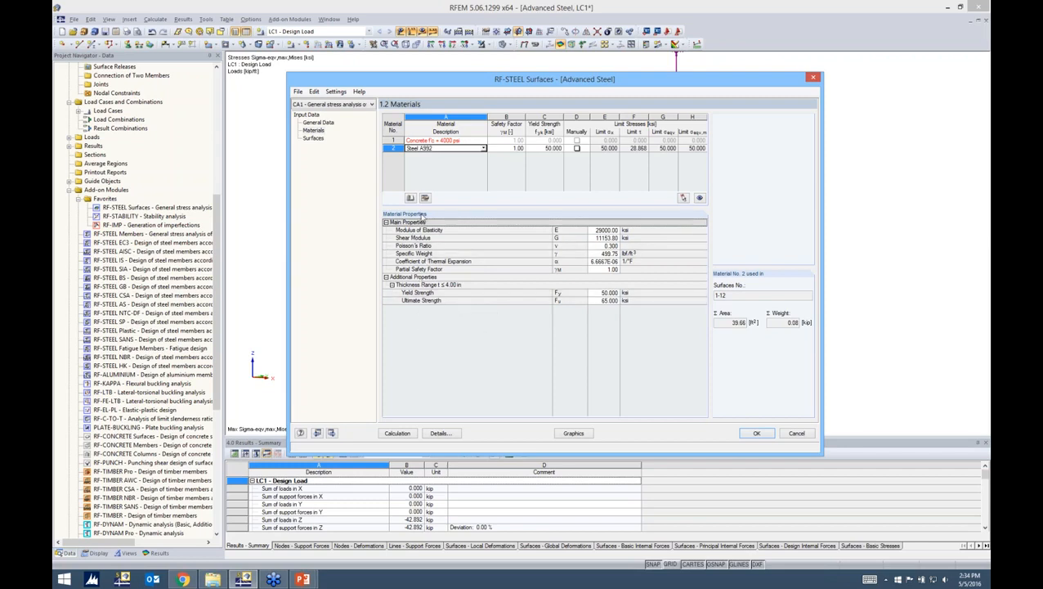
Review the surface thickness table and inspect the thickness optimization parameters of surface 1 without applying them.
{"action": "left_click", "coordinate": [314, 138]}
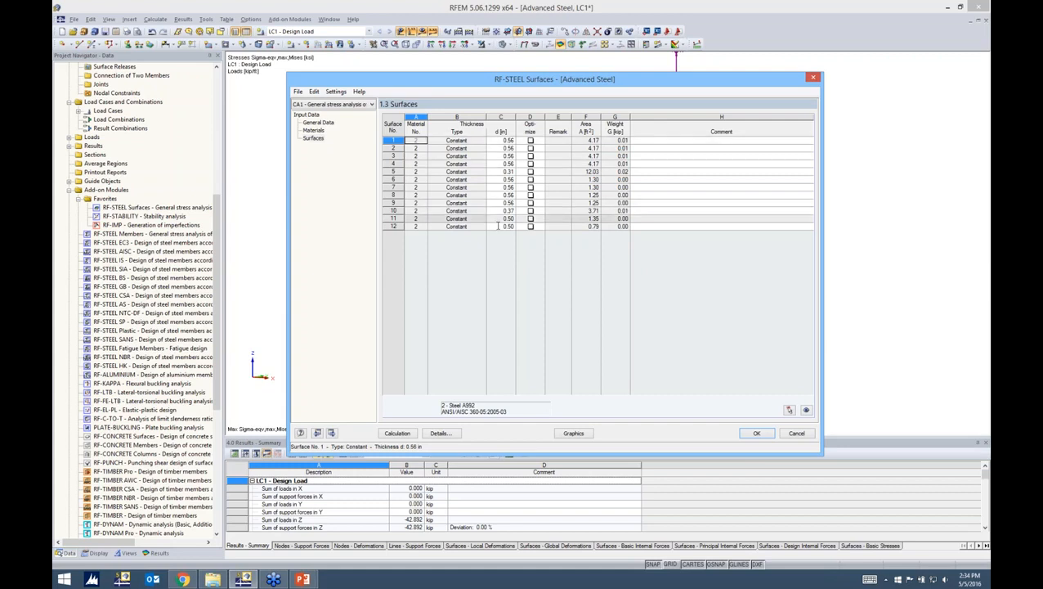
{"action": "left_click", "coordinate": [531, 142]}
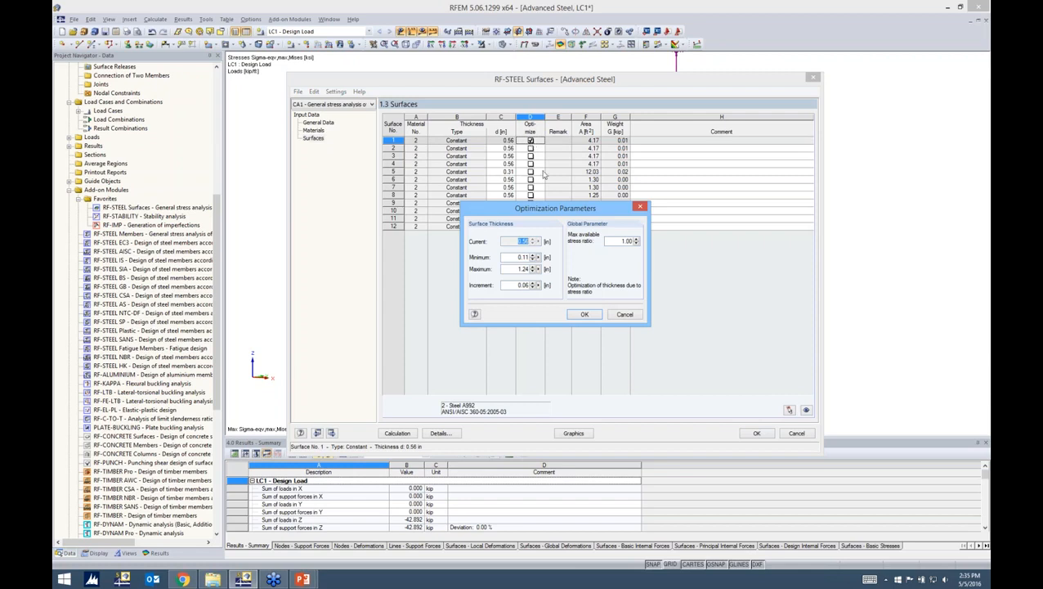
{"action": "left_click_drag", "start_coordinate": [548, 215], "coordinate": [567, 216]}
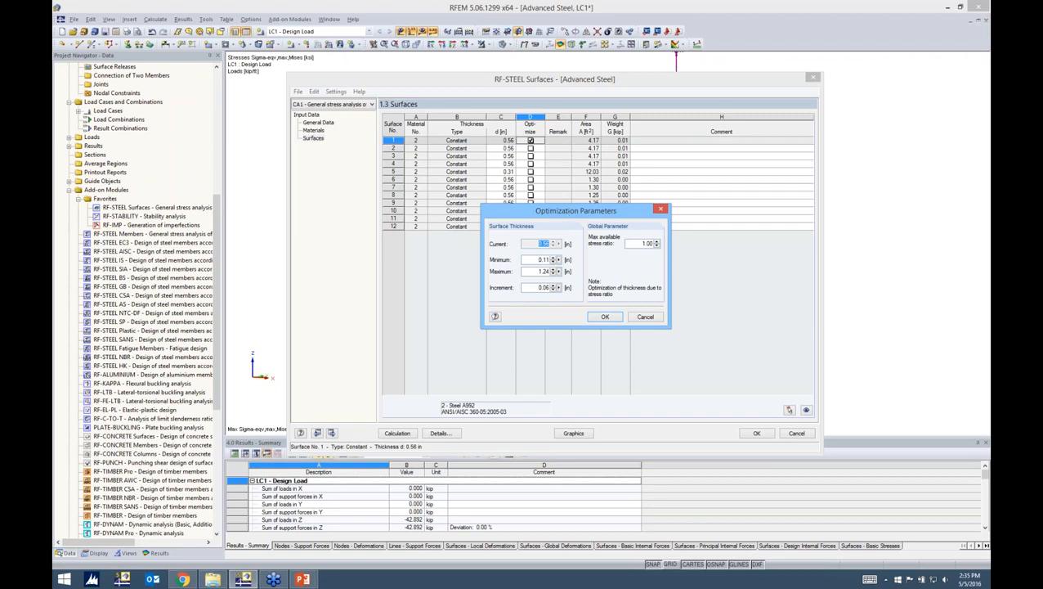
{"action": "left_click", "coordinate": [525, 259]}
{"action": "key", "text": "Tab"}
{"action": "left_click", "coordinate": [537, 287]}
{"action": "left_click_drag", "start_coordinate": [631, 243], "coordinate": [654, 241]}
{"action": "left_click", "coordinate": [646, 317]}
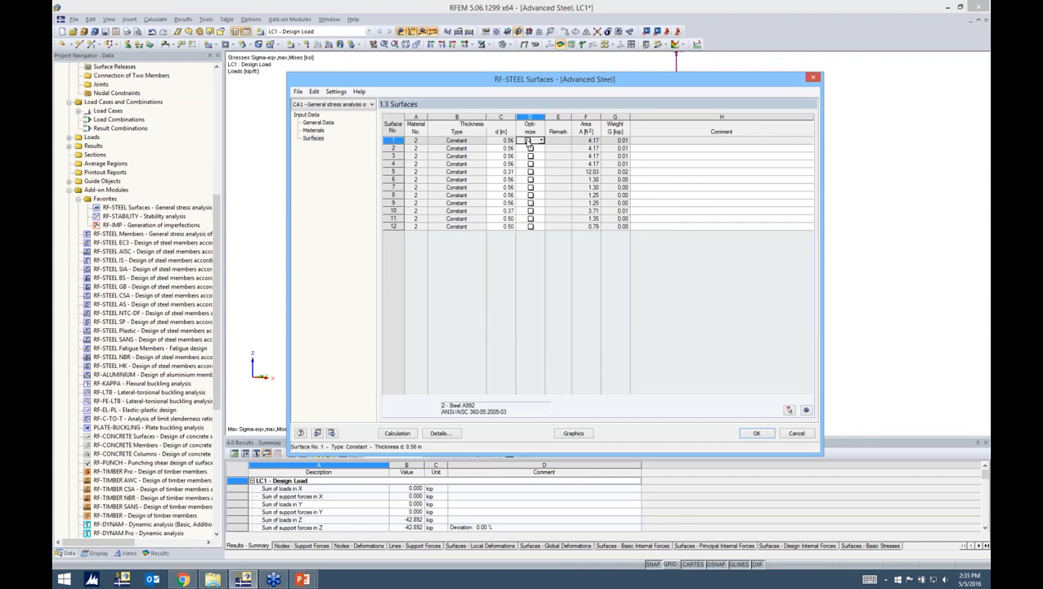
Review the stresses to calculate, the equivalent stress hypothesis and the serviceability deflection limits in the calculation details.
{"action": "left_click", "coordinate": [441, 433]}
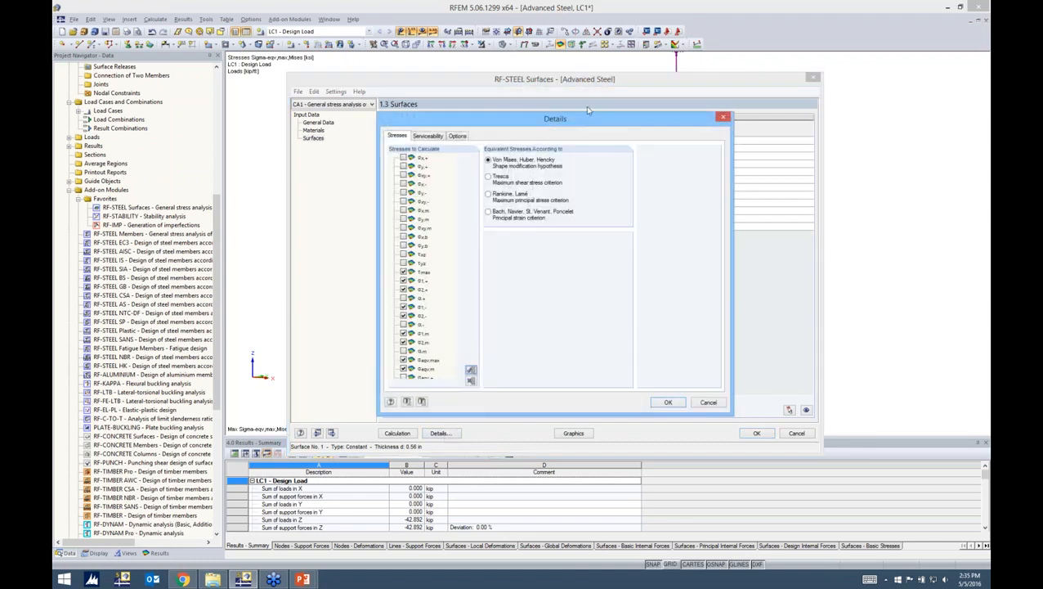
{"action": "left_click_drag", "start_coordinate": [578, 110], "coordinate": [577, 90]}
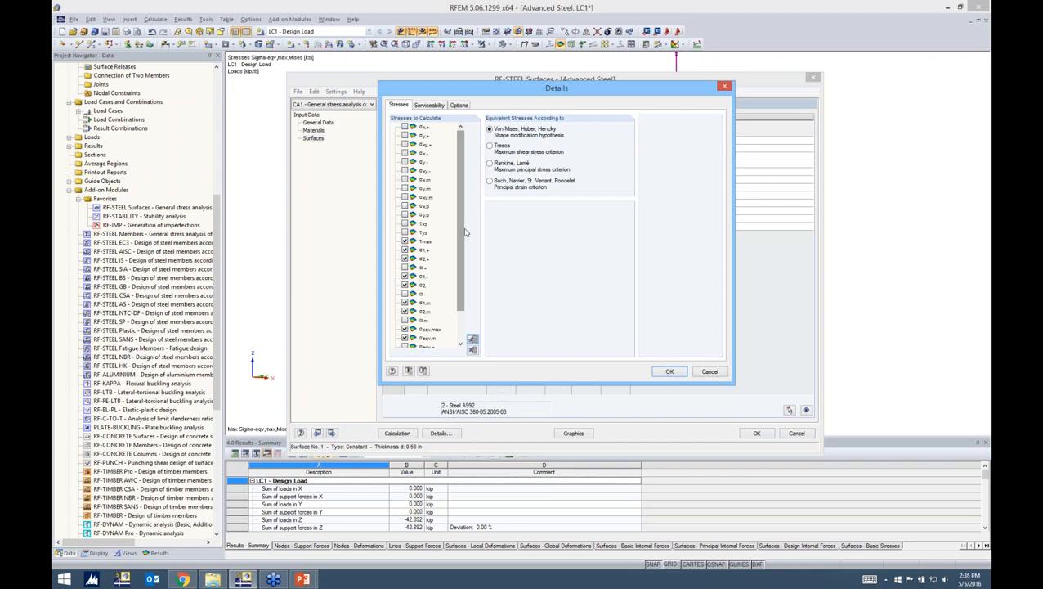
{"action": "left_click_drag", "start_coordinate": [456, 172], "coordinate": [456, 201]}
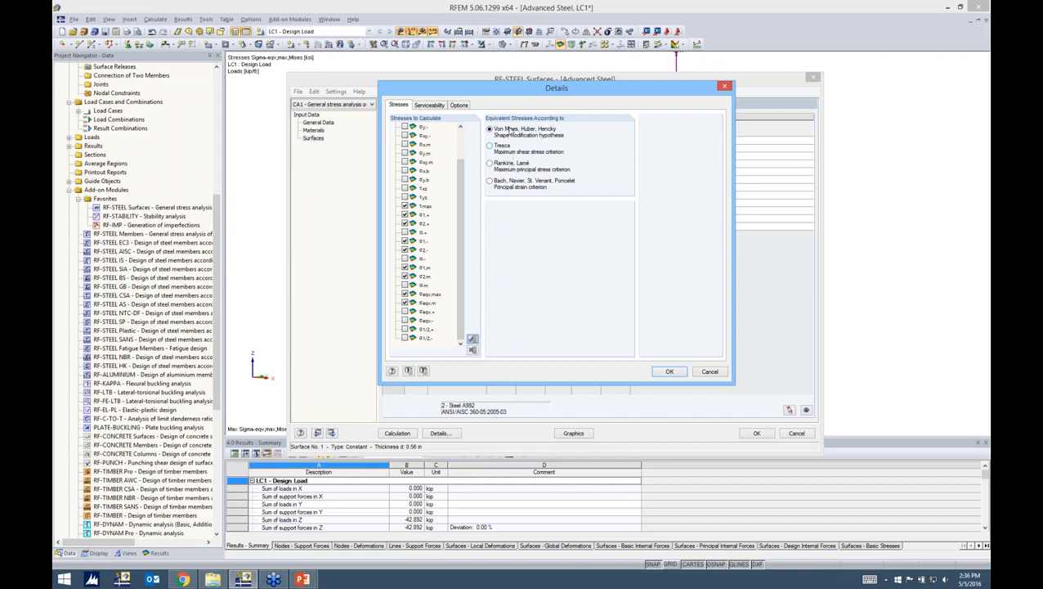
{"action": "left_click", "coordinate": [432, 107]}
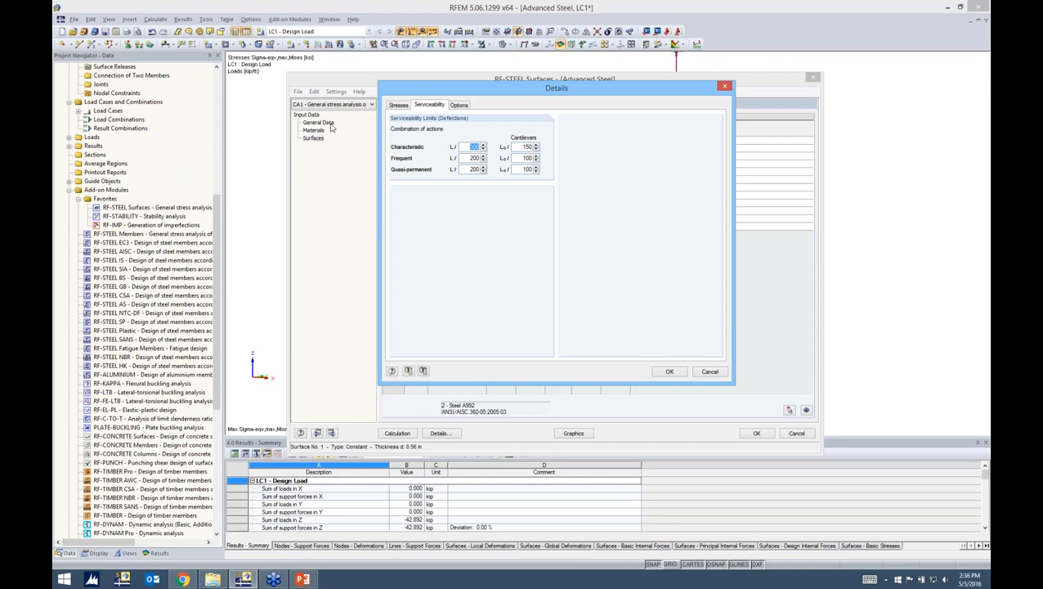
Check the analysis method, result table and maximum allowable stress ratio options, and accept the calculation details.
{"action": "left_click", "coordinate": [458, 106]}
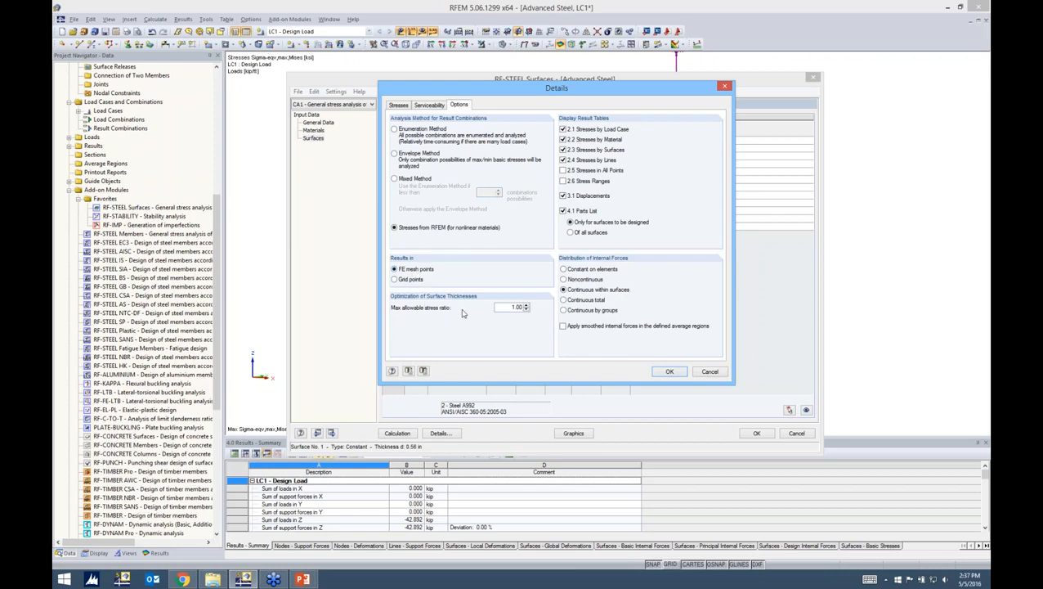
{"action": "left_click", "coordinate": [512, 308]}
{"action": "double_click", "coordinate": [507, 308]}
{"action": "left_click", "coordinate": [508, 308]}
{"action": "left_click", "coordinate": [668, 373]}
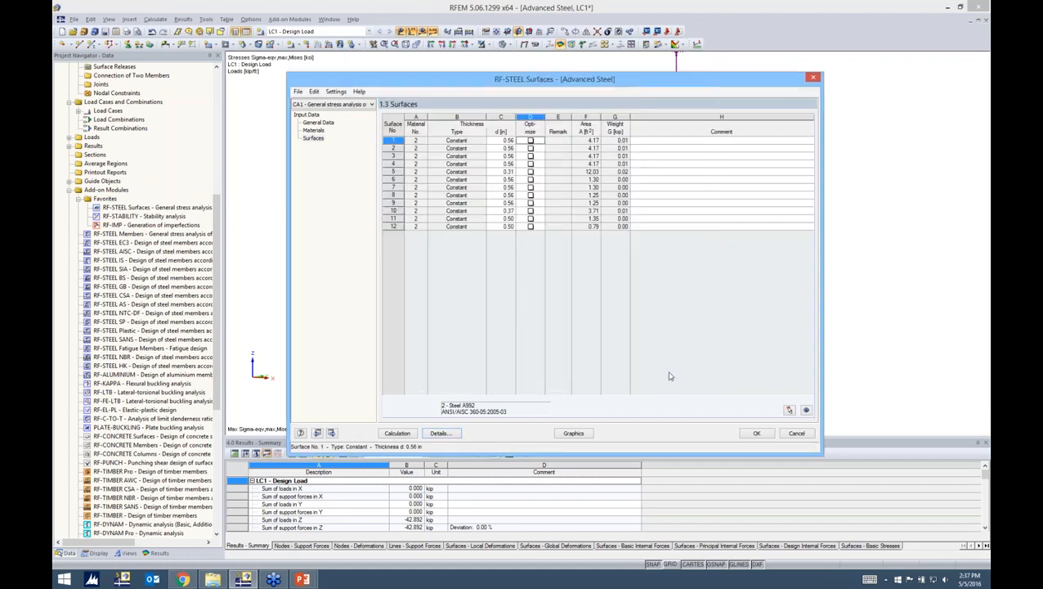
Run the surface stress calculation and review the resulting stresses by surface and by load case.
{"action": "left_click", "coordinate": [396, 432]}
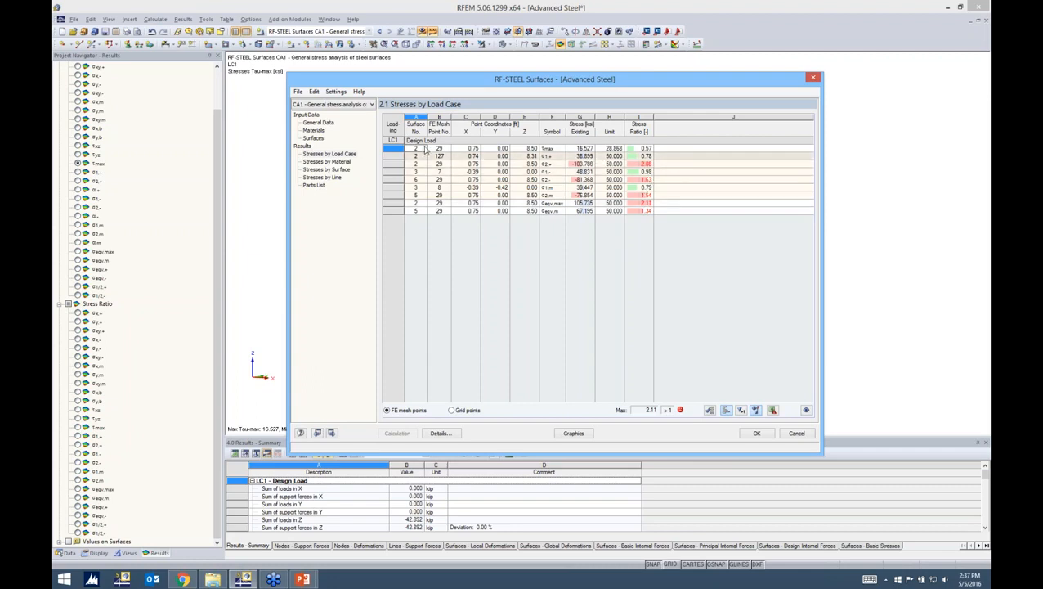
{"action": "left_click", "coordinate": [340, 165]}
{"action": "left_click", "coordinate": [338, 169]}
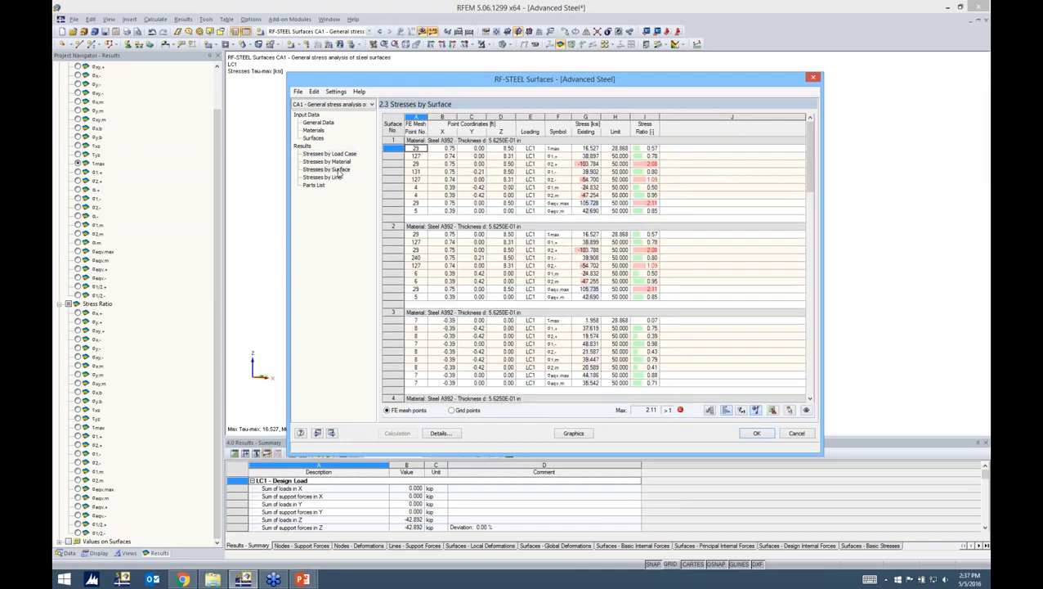
{"action": "left_click", "coordinate": [345, 154]}
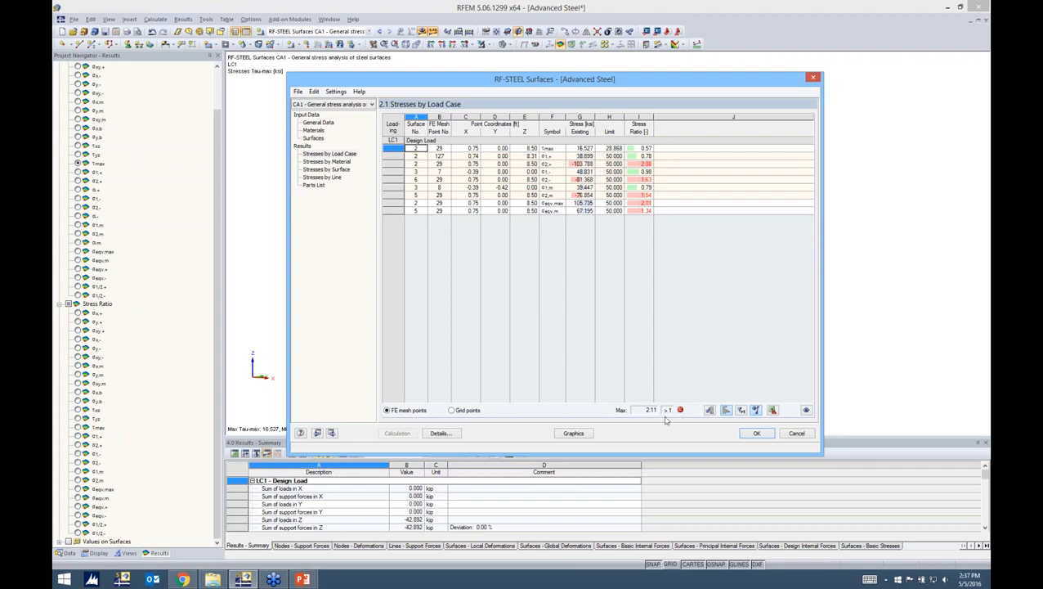
Show the RF-STEEL Surfaces CA1 results graphically and display the σeqv,max stress ratio on the model.
{"action": "left_click", "coordinate": [574, 434]}
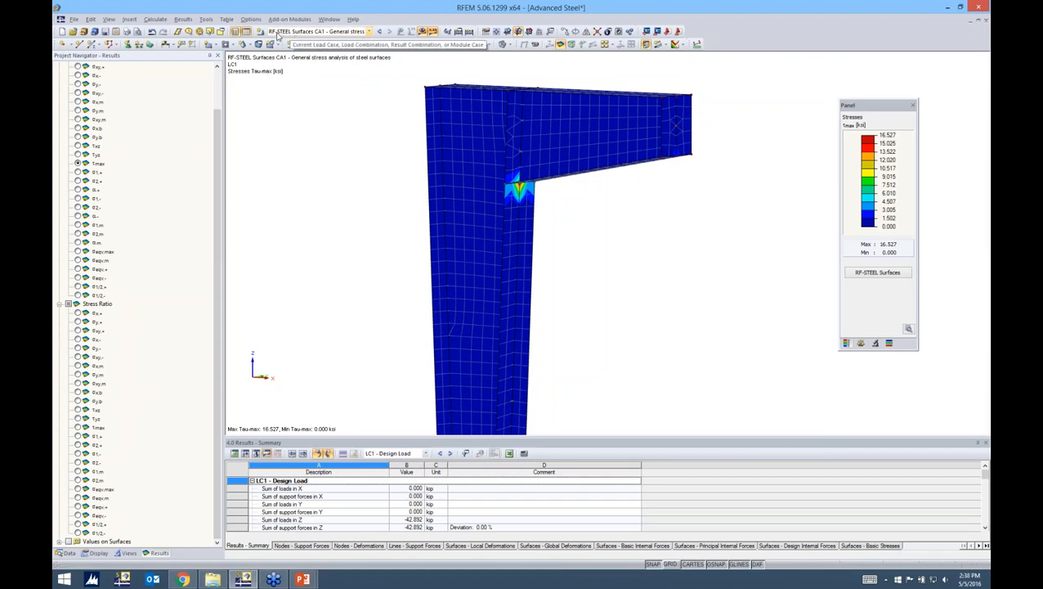
{"action": "left_click", "coordinate": [368, 33]}
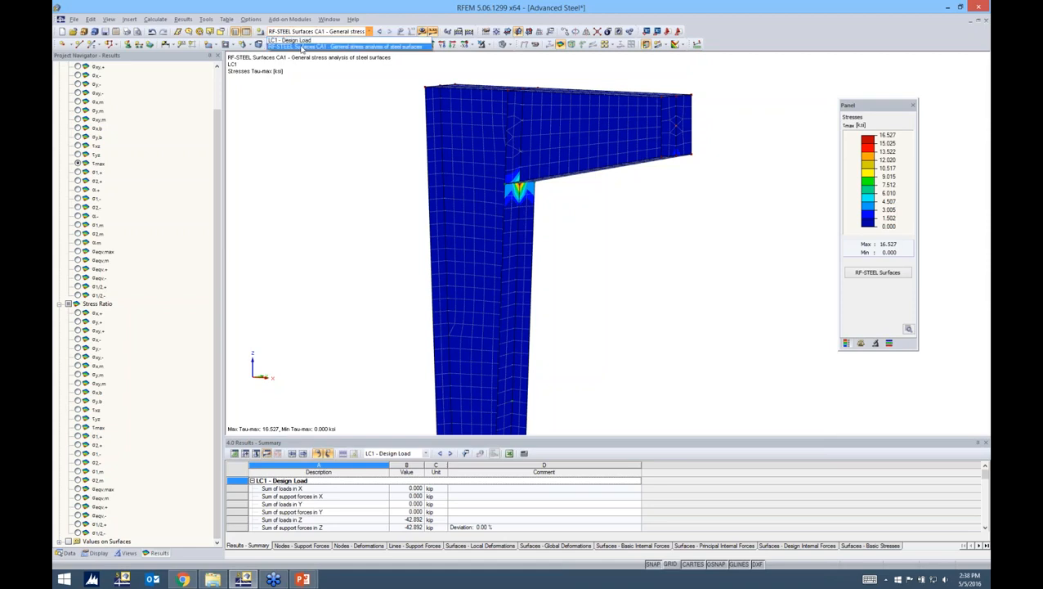
{"action": "left_click", "coordinate": [302, 47]}
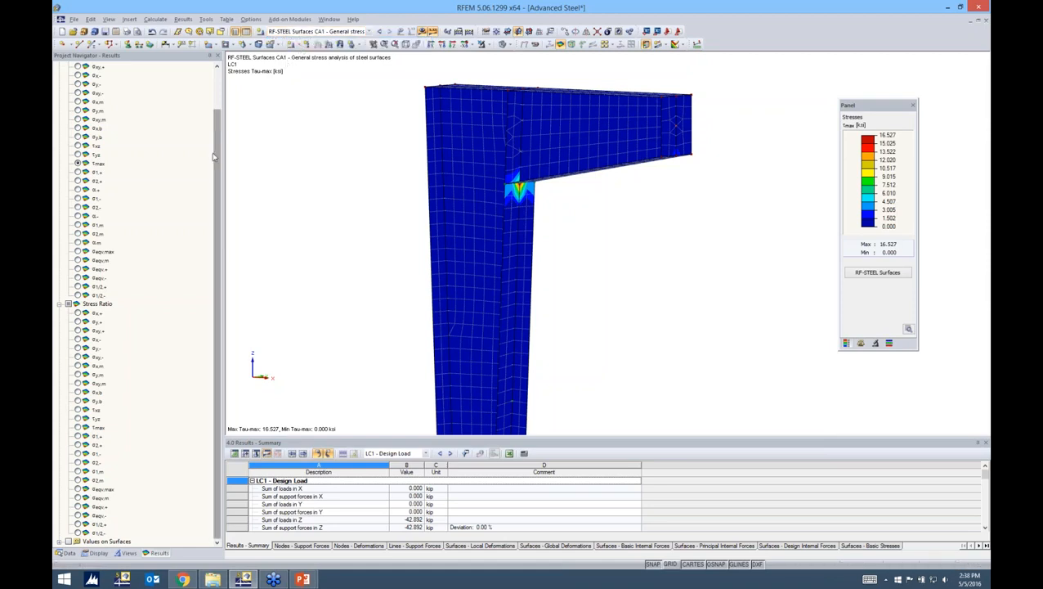
{"action": "scroll", "coordinate": [213, 144], "scroll_direction": "up", "scroll_amount": 2}
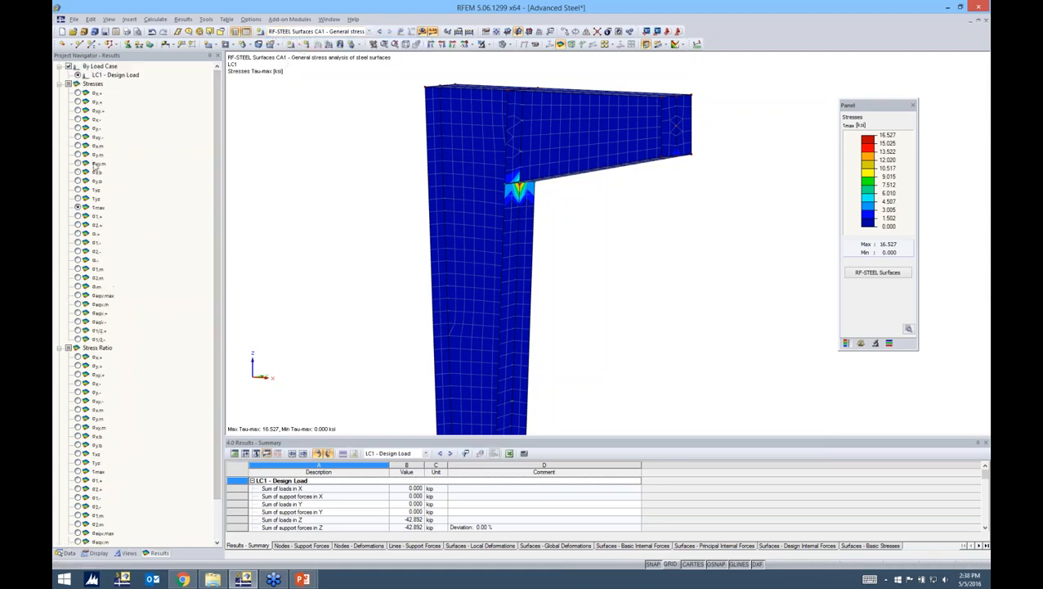
{"action": "scroll", "coordinate": [203, 219], "scroll_direction": "down", "scroll_amount": 2}
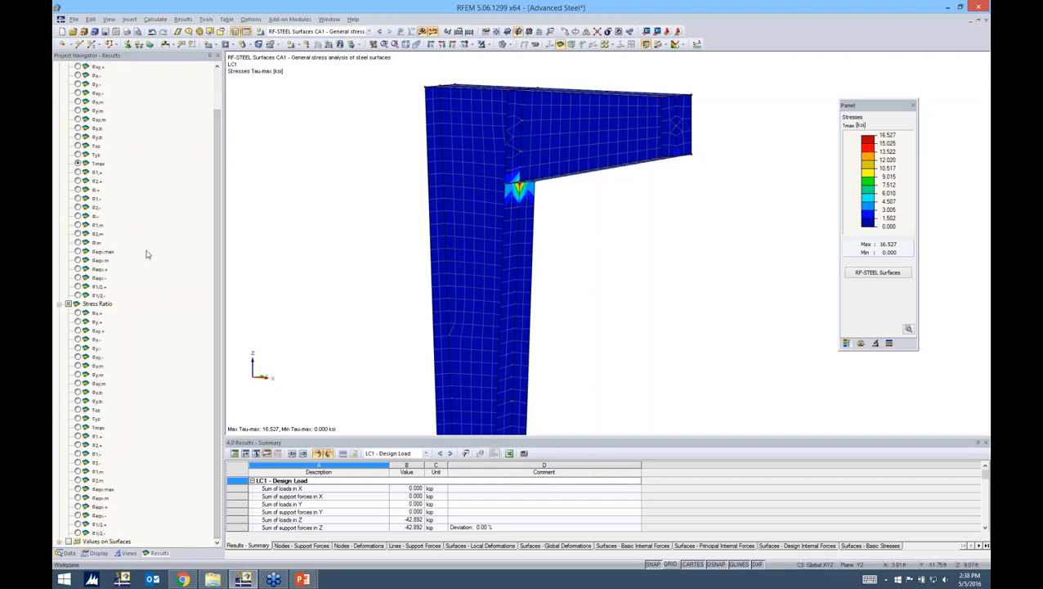
{"action": "left_click", "coordinate": [78, 489]}
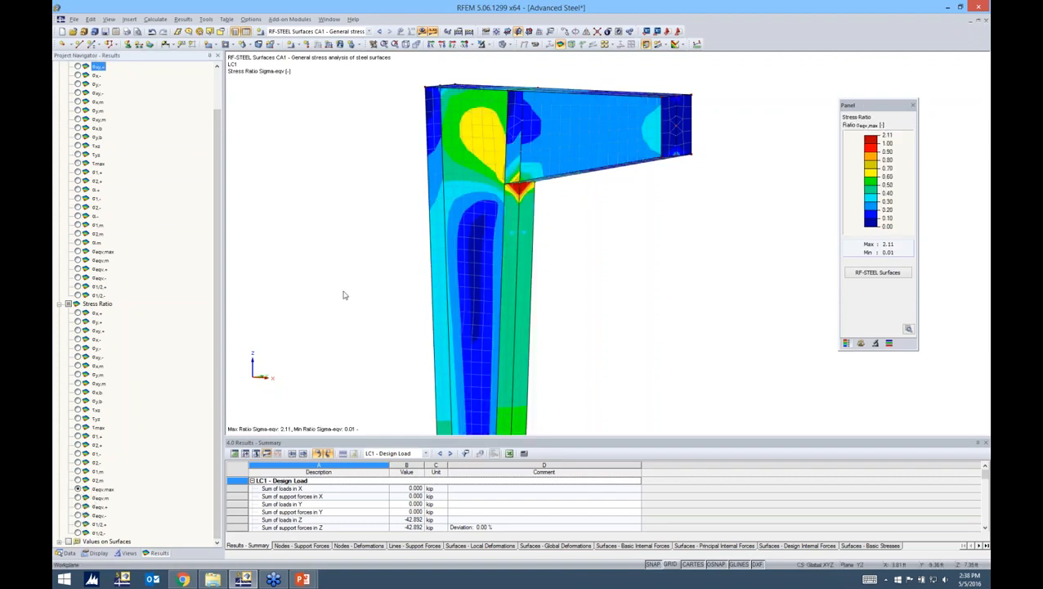
Examine the stress ratio distribution where the cantilever's bottom edge meets the column against the colour scale.
{"action": "mouse_move", "coordinate": [591, 239]}
{"action": "middle_mouse_down", "text": "ctrl"}
{"action": "mouse_move", "coordinate": [656, 263]}
{"action": "mouse_move", "coordinate": [606, 250]}
{"action": "middle_mouse_up", "text": "ctrl"}
{"action": "right_click", "coordinate": [868, 226]}
{"action": "left_click", "coordinate": [552, 203]}
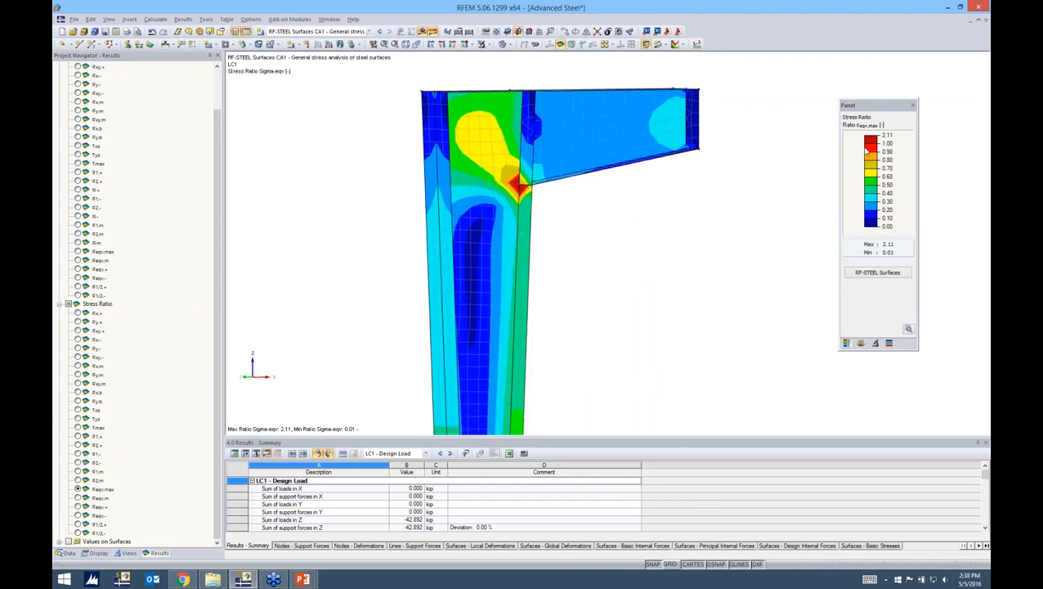
{"action": "scroll", "coordinate": [511, 184], "scroll_direction": "up", "scroll_amount": 5}
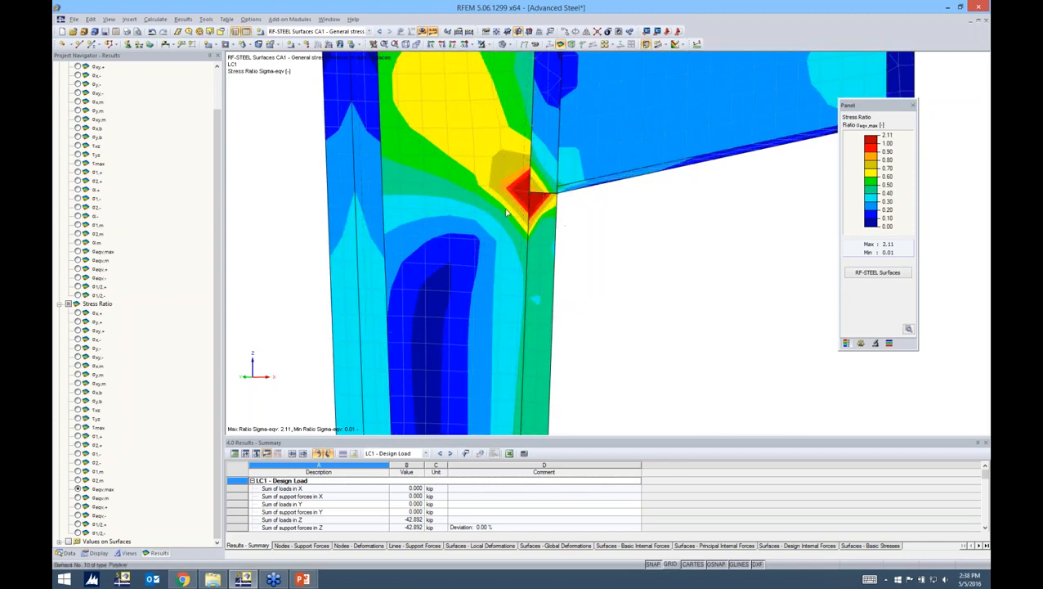
{"action": "scroll", "coordinate": [530, 211], "scroll_direction": "down", "scroll_amount": 4}
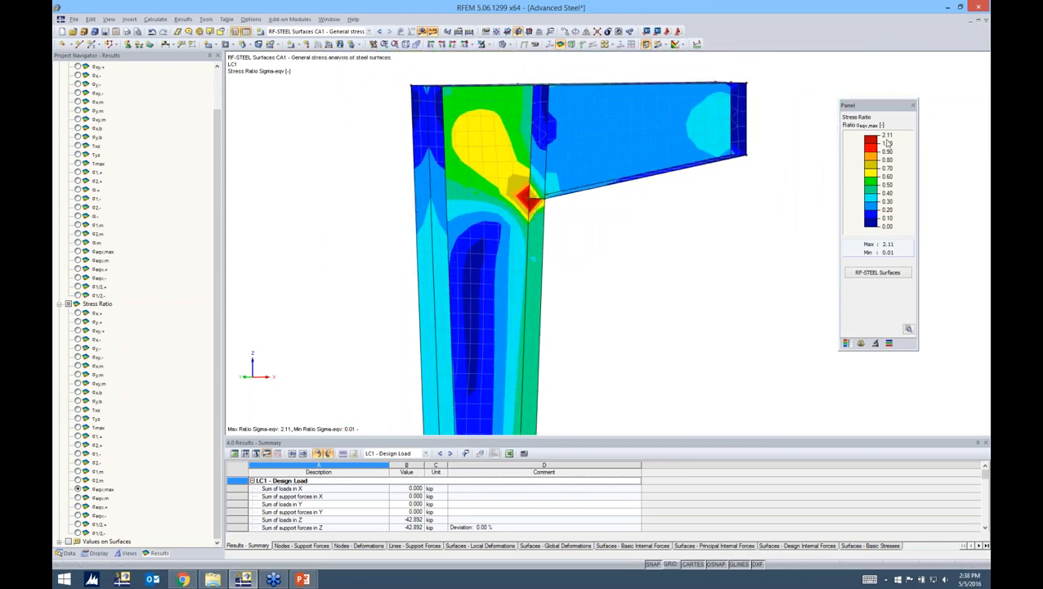
{"action": "middle_click_drag", "start_coordinate": [624, 238], "coordinate": [385, 243], "text": "ctrl"}
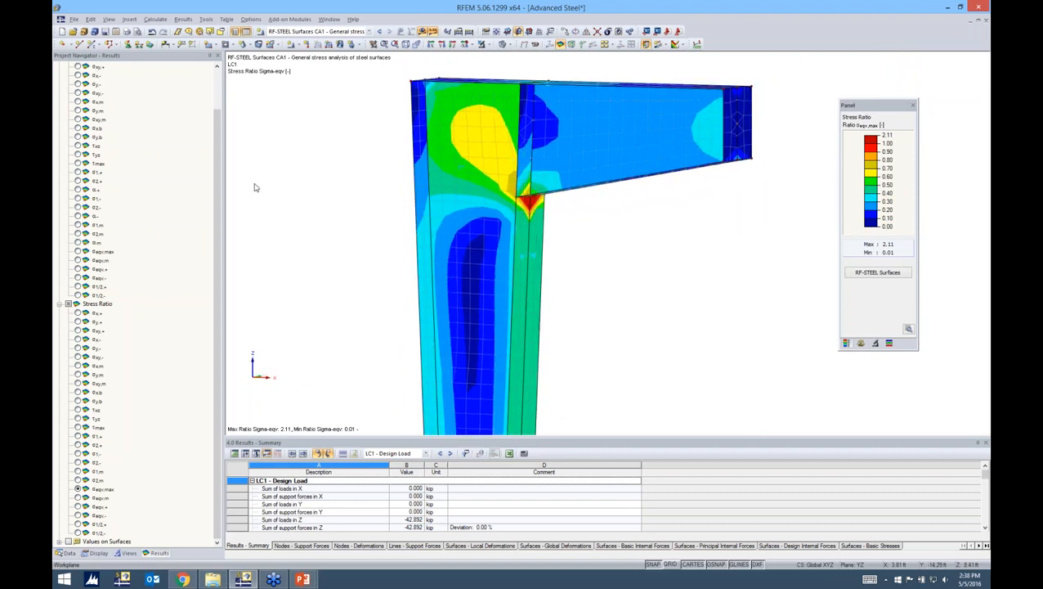
Check the FE mesh point results in the module's load case table again and redisplay the σeqv,max stress ratio graphically.
{"action": "left_click", "coordinate": [887, 275]}
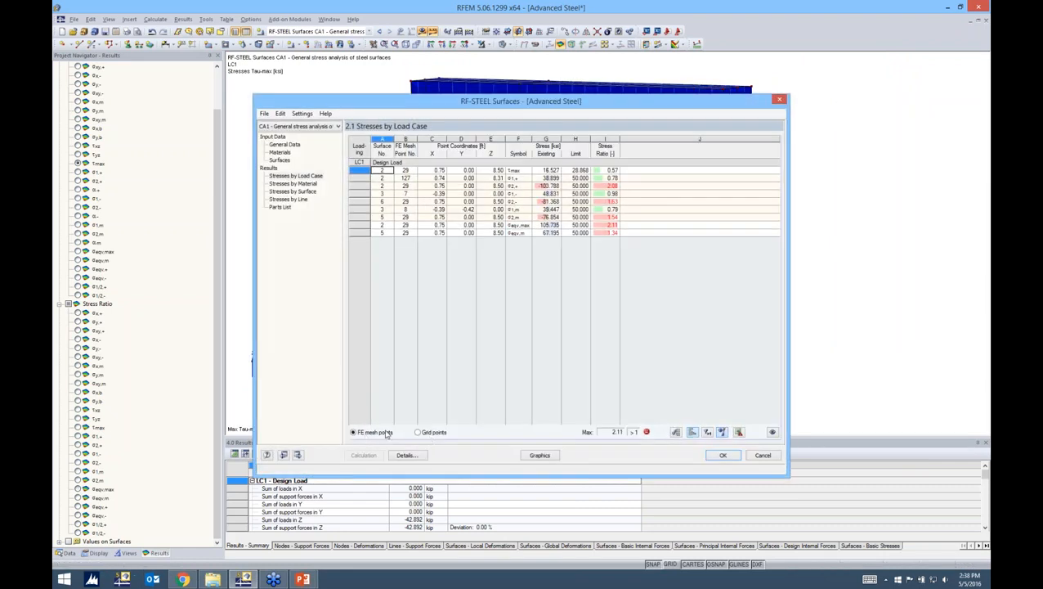
{"action": "left_click", "coordinate": [542, 455]}
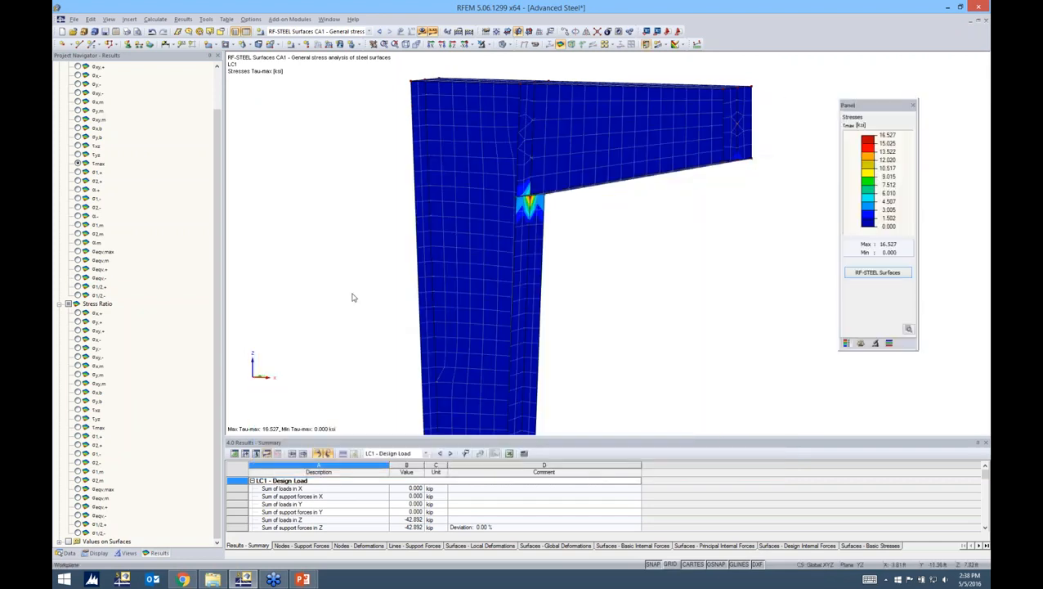
{"action": "middle_click_drag", "start_coordinate": [354, 296], "coordinate": [343, 249]}
{"action": "left_click", "coordinate": [78, 488]}
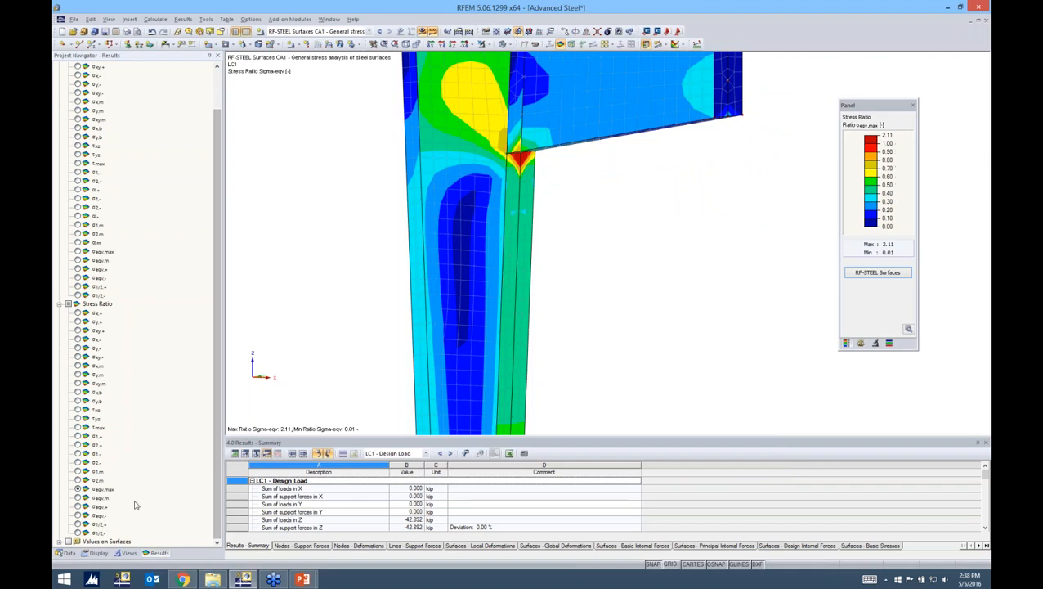
Display the σeqv,max ratio values on the surfaces at the FE mesh points, without restricting them to extreme values.
{"action": "left_click", "coordinate": [67, 541]}
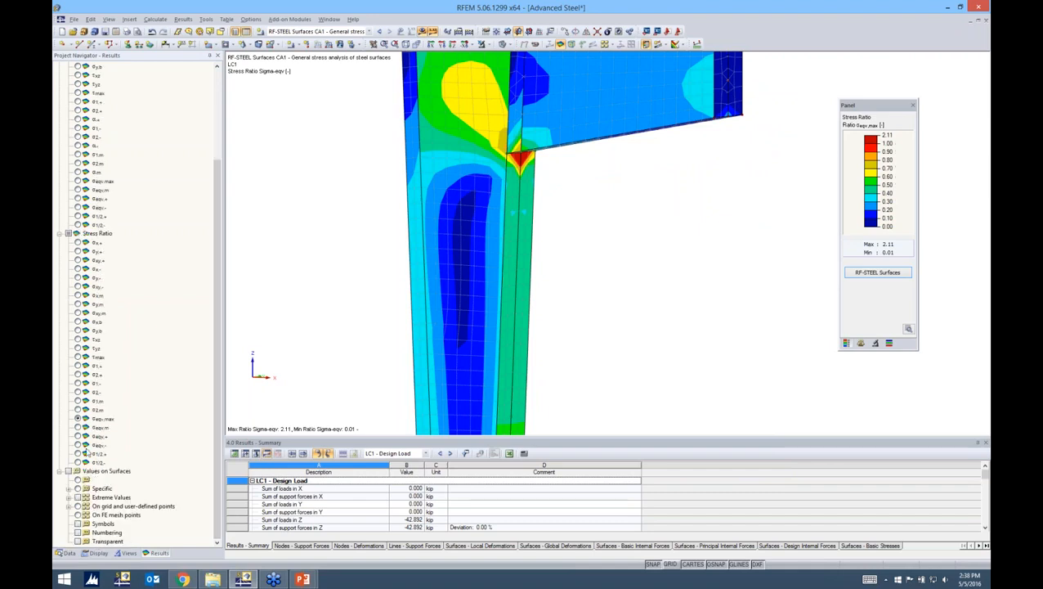
{"action": "left_click", "coordinate": [68, 473]}
{"action": "left_click", "coordinate": [70, 497]}
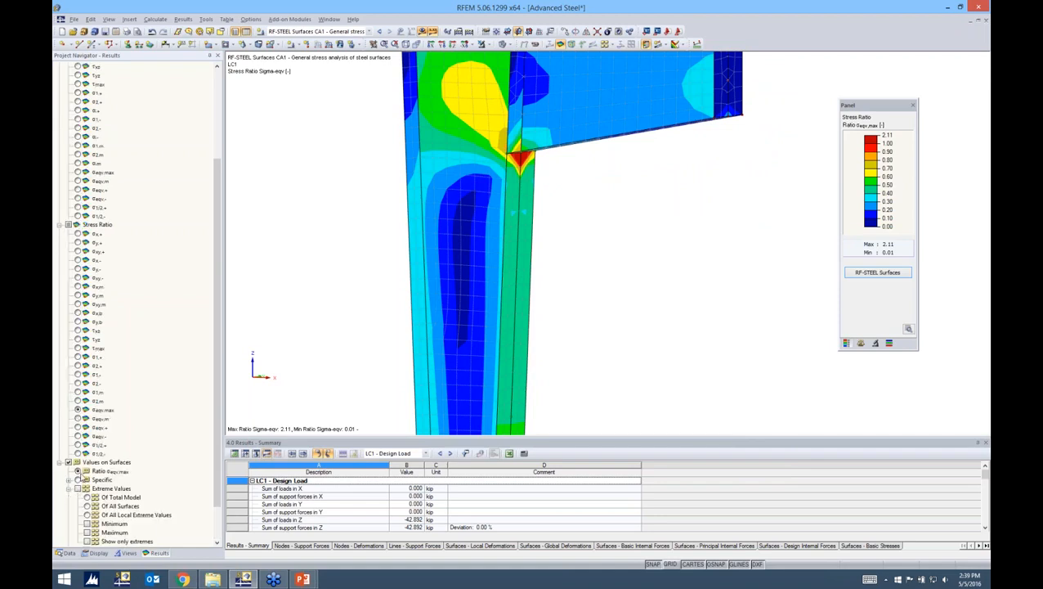
{"action": "scroll", "coordinate": [82, 474], "scroll_direction": "down", "scroll_amount": 2}
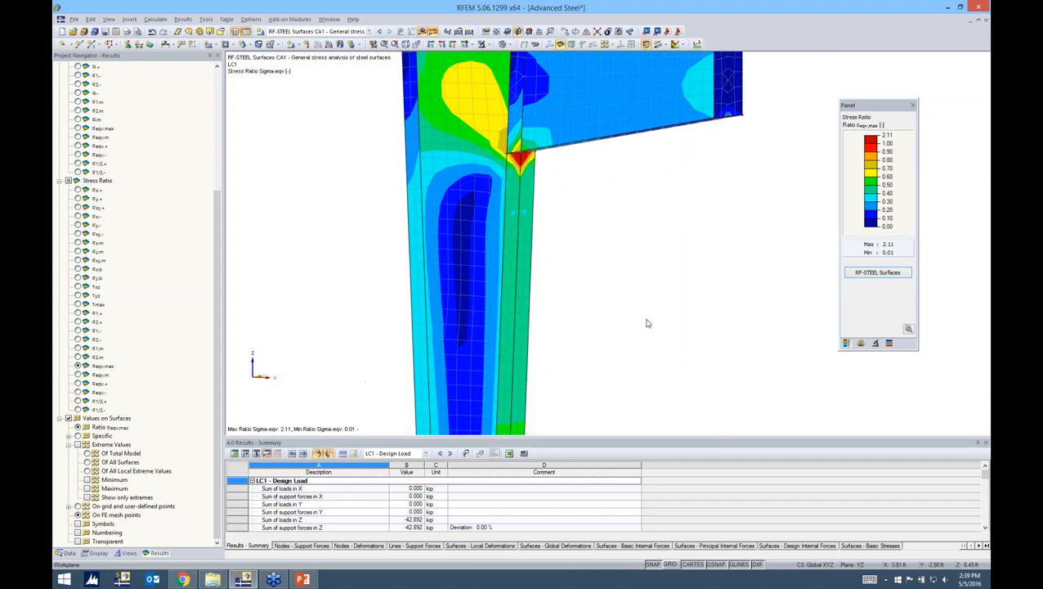
{"action": "middle_click_drag", "start_coordinate": [646, 323], "coordinate": [601, 342], "text": "ctrl"}
{"action": "left_click", "coordinate": [78, 514]}
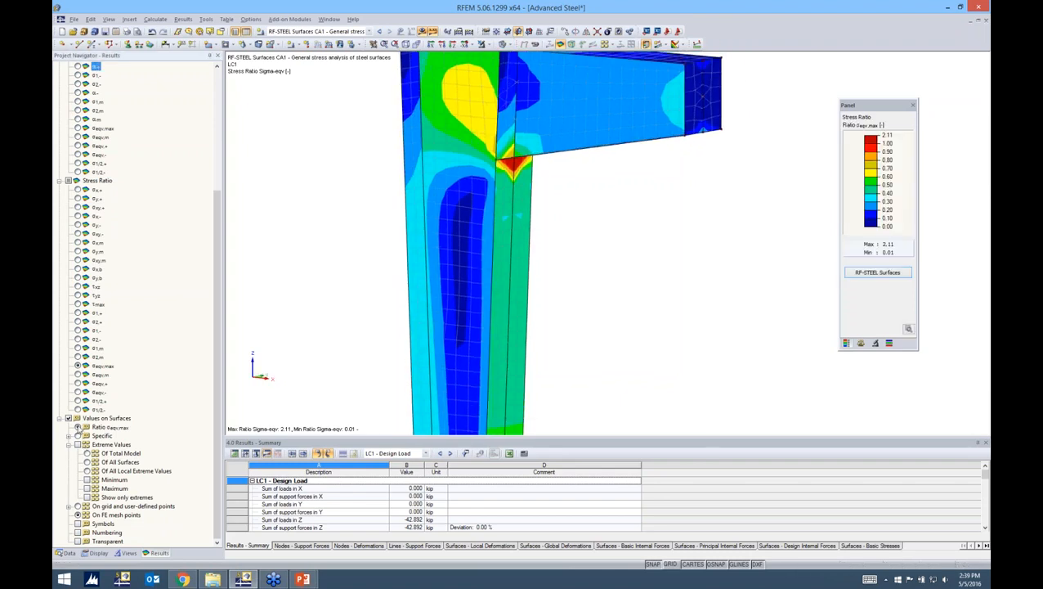
{"action": "middle_click_drag", "start_coordinate": [385, 349], "coordinate": [186, 378], "text": "ctrl"}
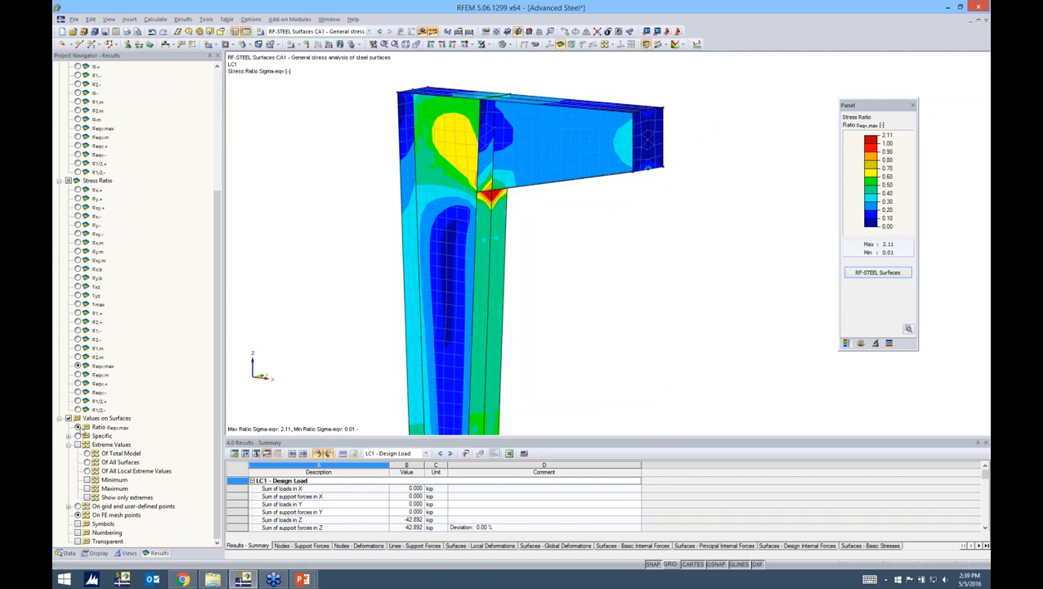
{"action": "left_click", "coordinate": [78, 444]}
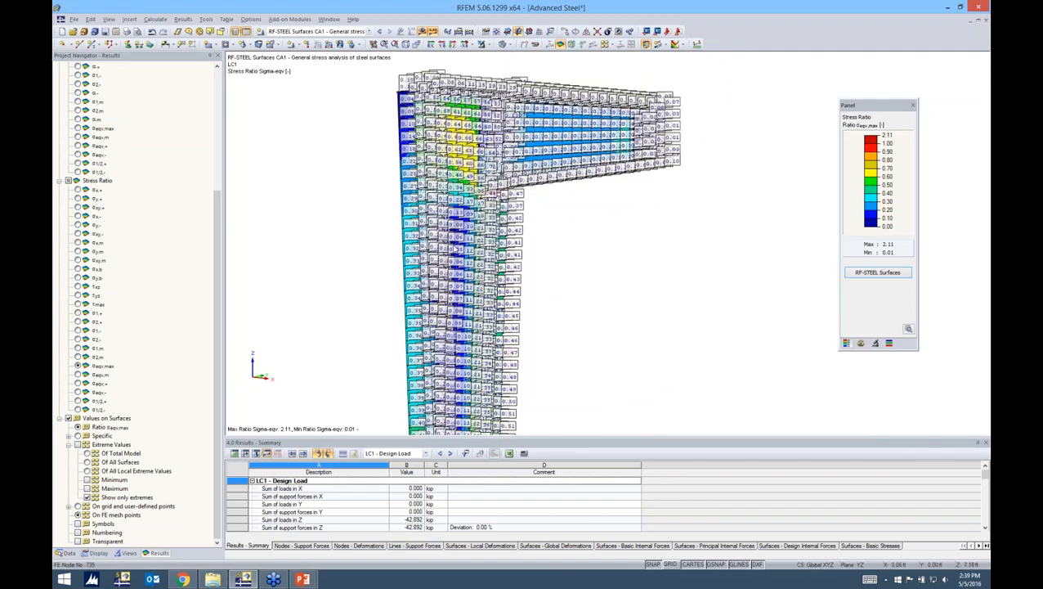
Inspect the stress ratio values at the FE mesh points on the column web and around the cantilever connection.
{"action": "scroll", "coordinate": [449, 235], "scroll_direction": "up", "scroll_amount": 5}
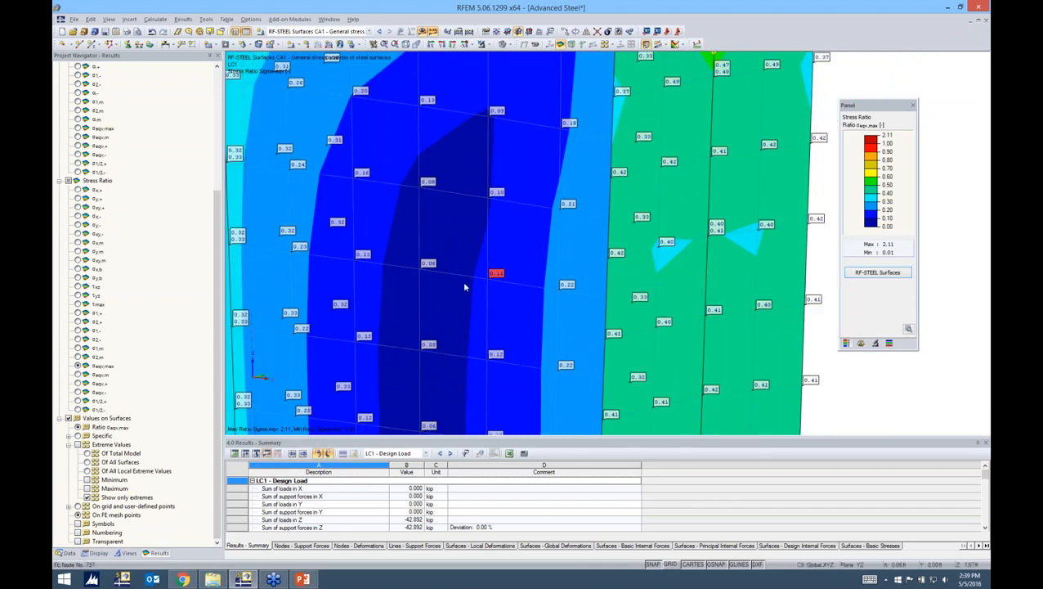
{"action": "scroll", "coordinate": [464, 287], "scroll_direction": "up", "scroll_amount": 1}
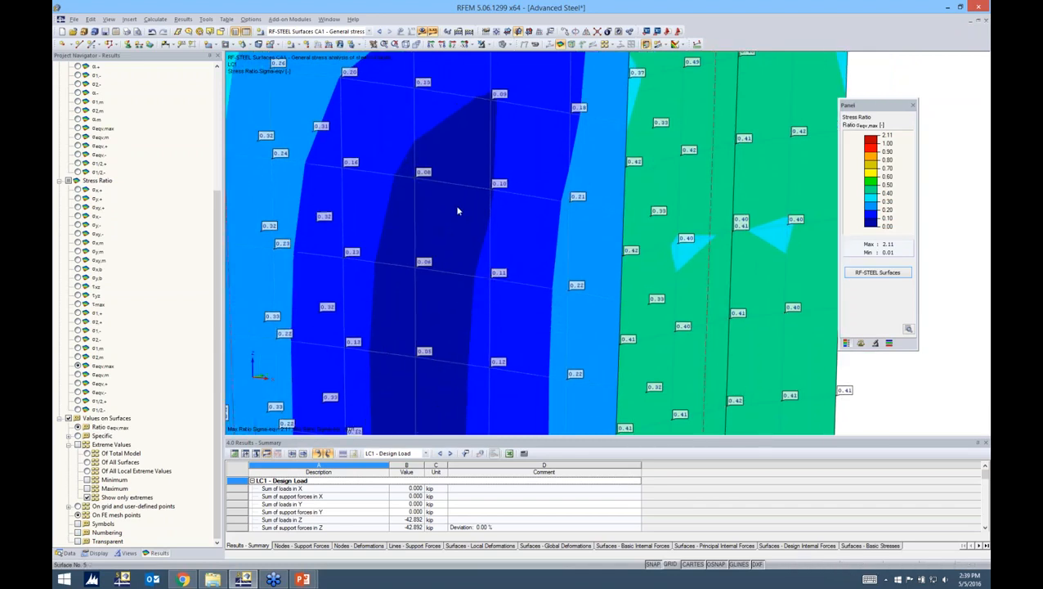
{"action": "scroll", "coordinate": [458, 211], "scroll_direction": "down", "scroll_amount": 5}
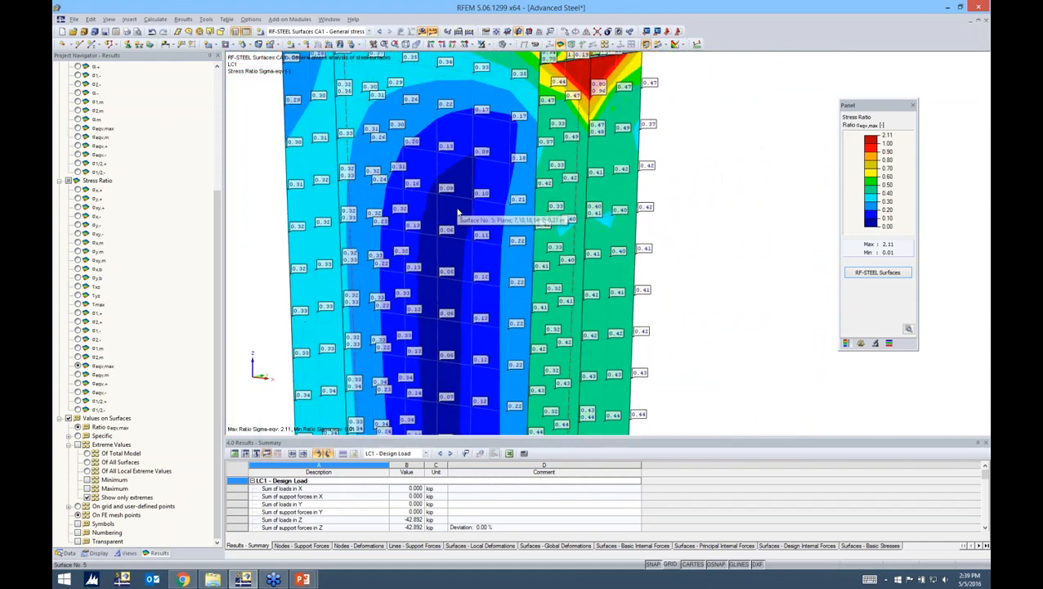
{"action": "scroll", "coordinate": [458, 211], "scroll_direction": "down", "scroll_amount": 2}
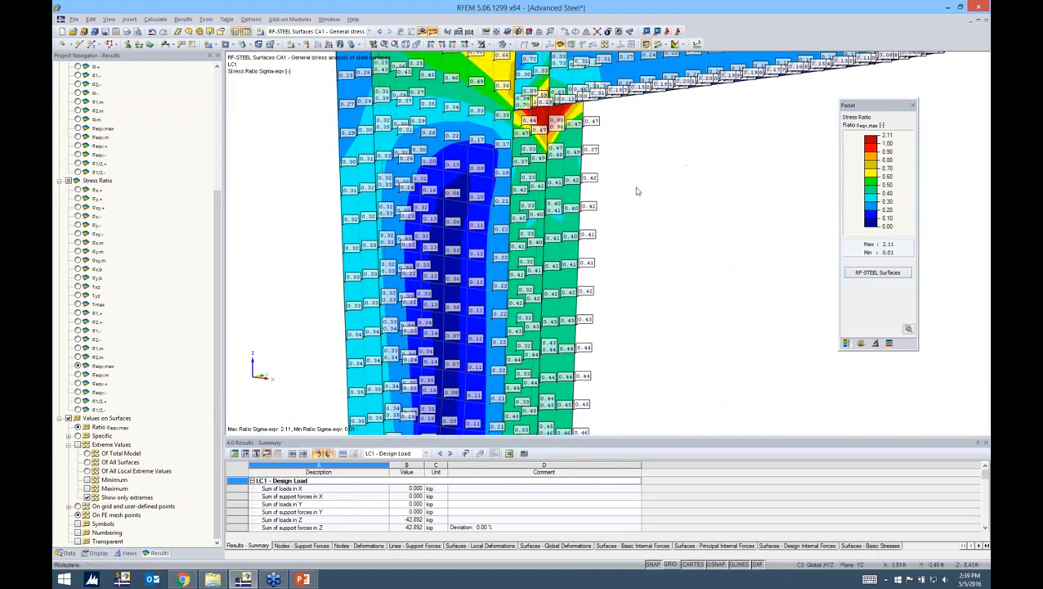
{"action": "middle_click_drag", "start_coordinate": [543, 113], "coordinate": [670, 219], "text": "ctrl"}
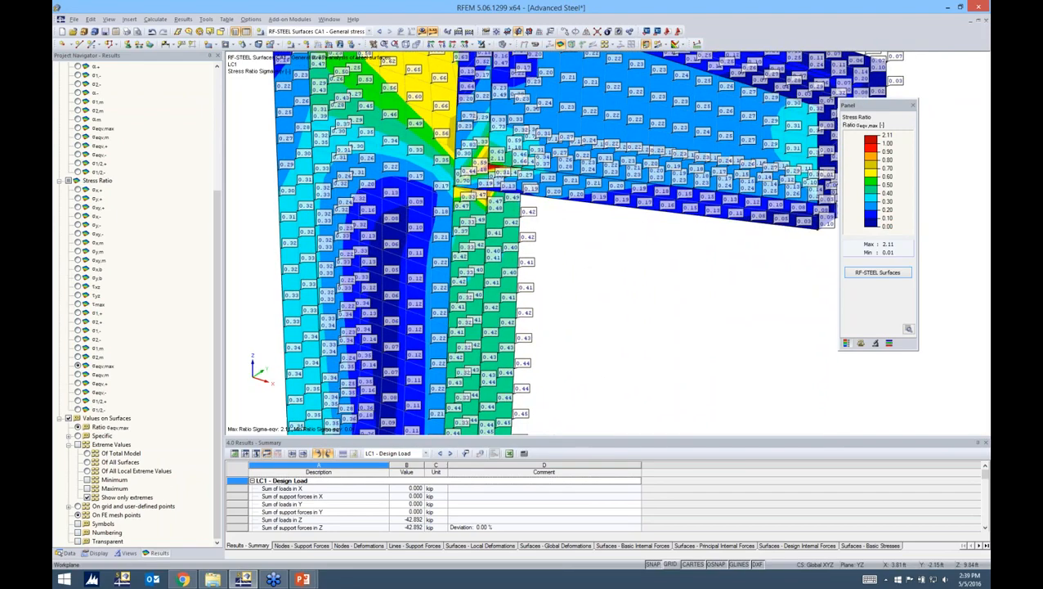
Switch the module's result evaluation from FE mesh points to grid points and recalculate the stresses.
{"action": "left_click", "coordinate": [875, 274]}
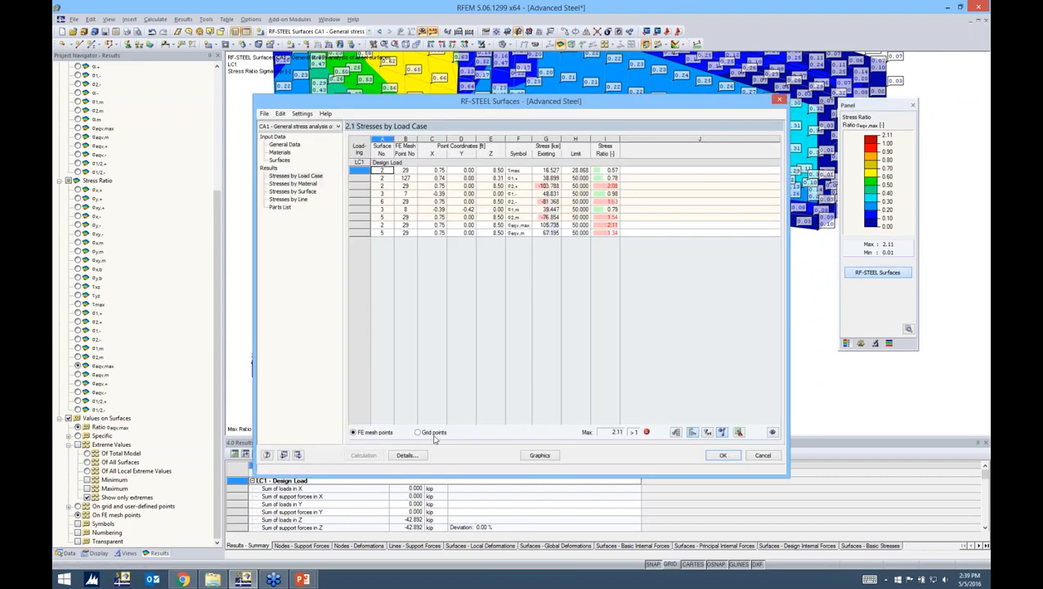
{"action": "left_click", "coordinate": [418, 433]}
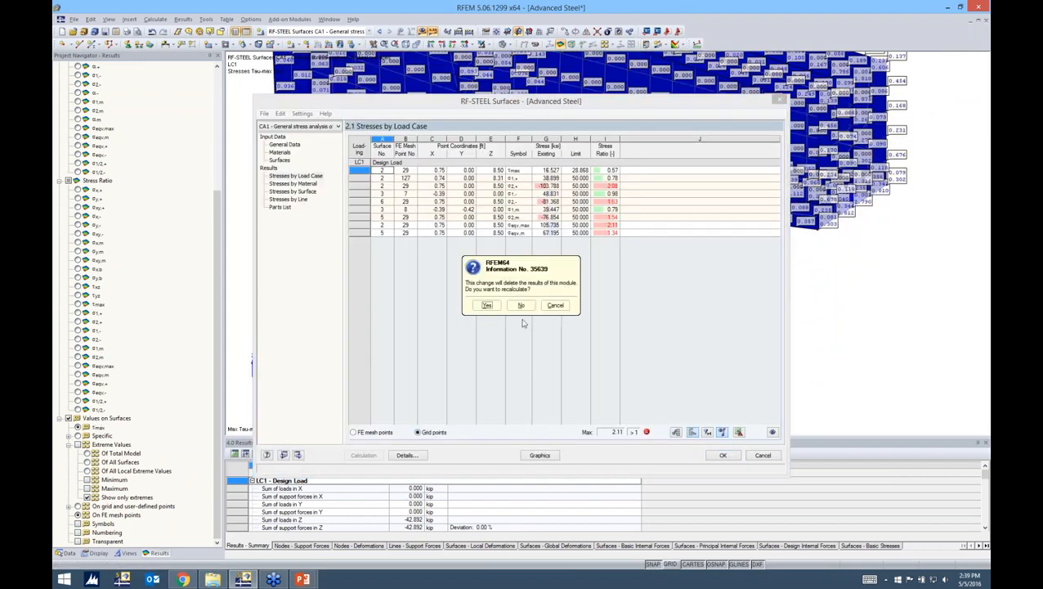
{"action": "left_click", "coordinate": [486, 305]}
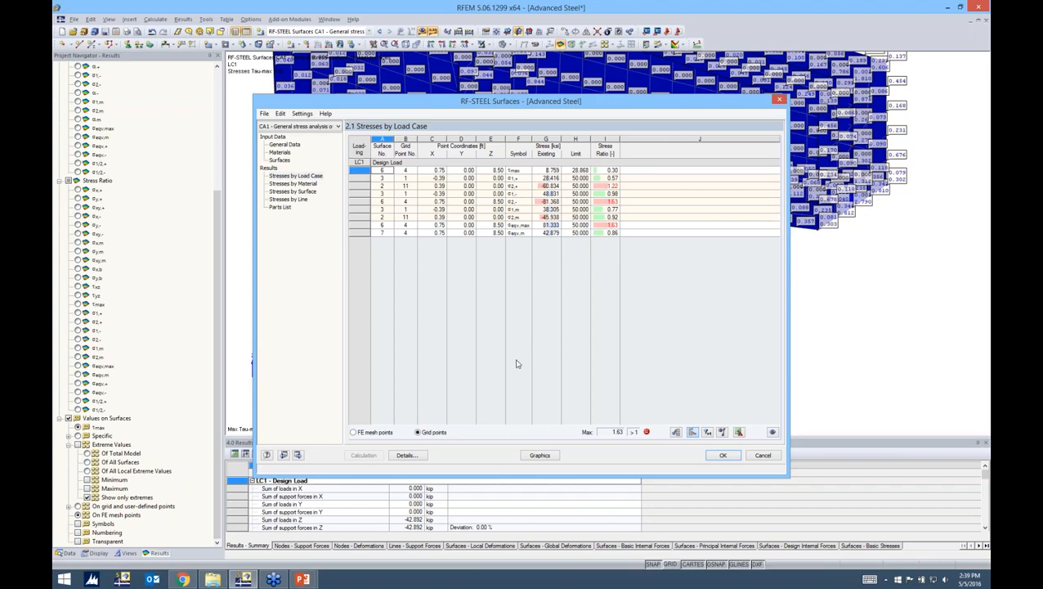
Return to the graphical results, hide the values on surfaces and display the σeqv,max stress ratio.
{"action": "left_click", "coordinate": [536, 456]}
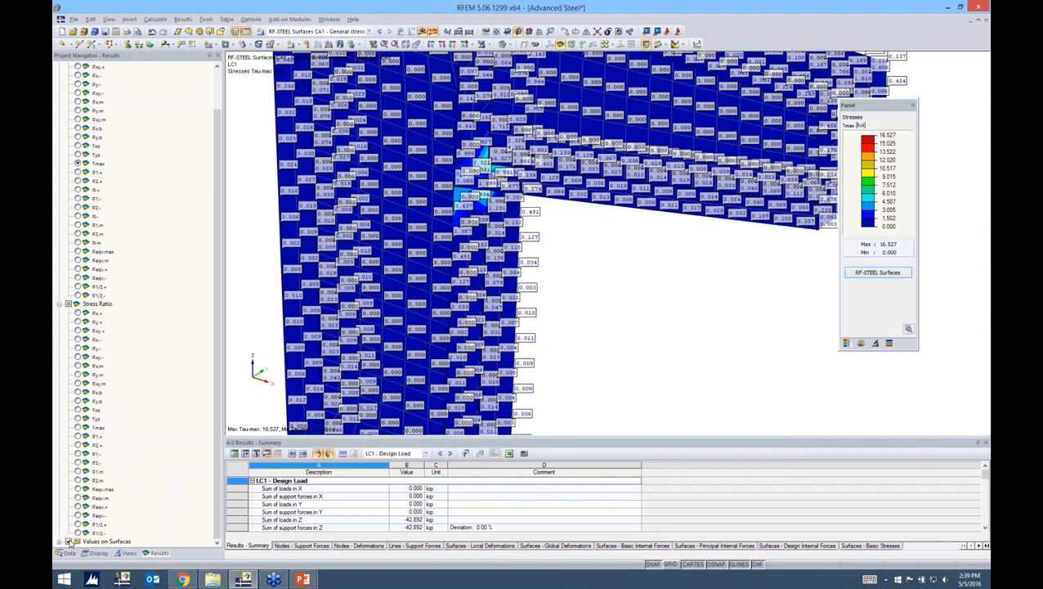
{"action": "left_click", "coordinate": [69, 540]}
{"action": "scroll", "coordinate": [563, 249], "scroll_direction": "down", "scroll_amount": 2}
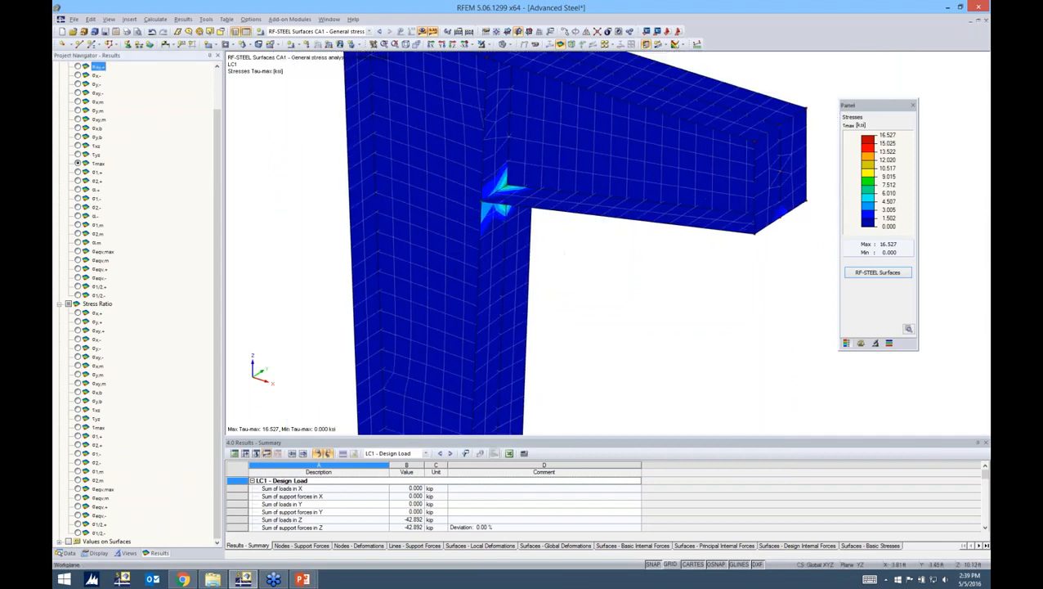
{"action": "middle_click_drag", "start_coordinate": [564, 254], "coordinate": [567, 214], "text": "ctrl"}
{"action": "left_click", "coordinate": [77, 489]}
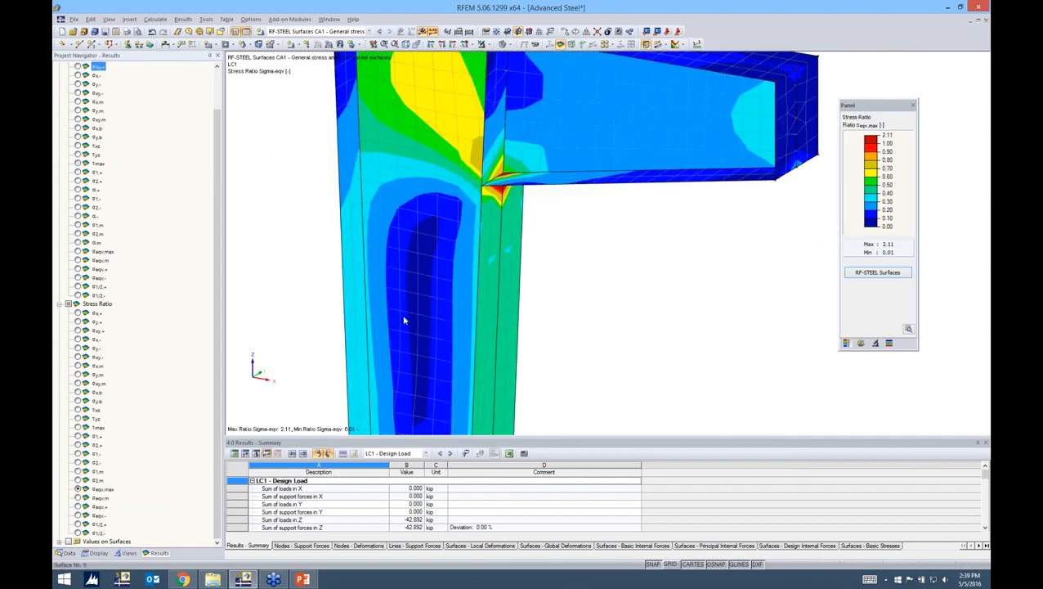
Review the result grid settings of the column web surface, trying the polar grid type and returning to Cartesian.
{"action": "double_click", "coordinate": [421, 281]}
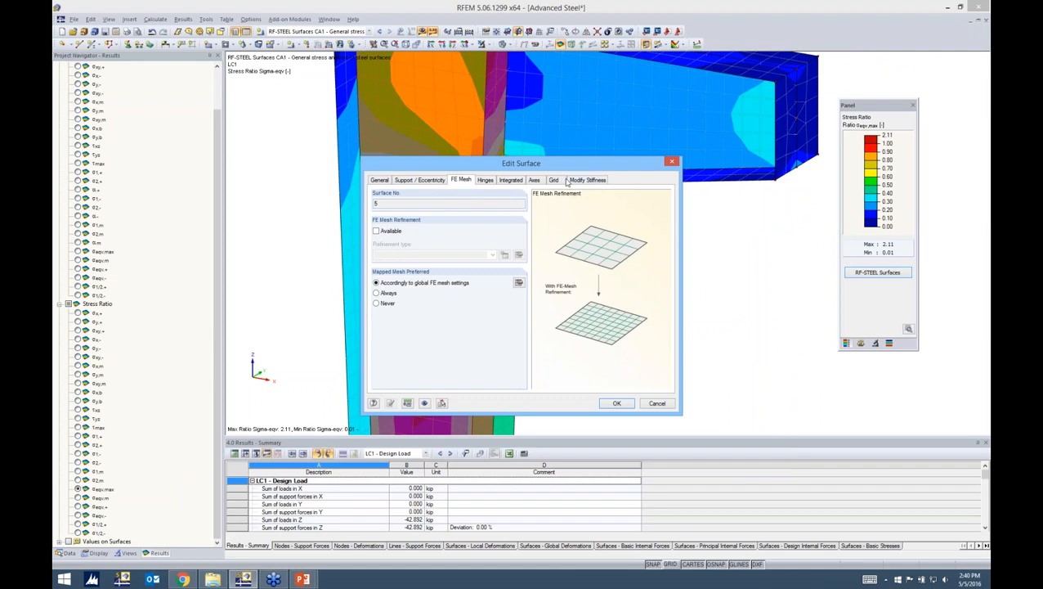
{"action": "left_click", "coordinate": [555, 179]}
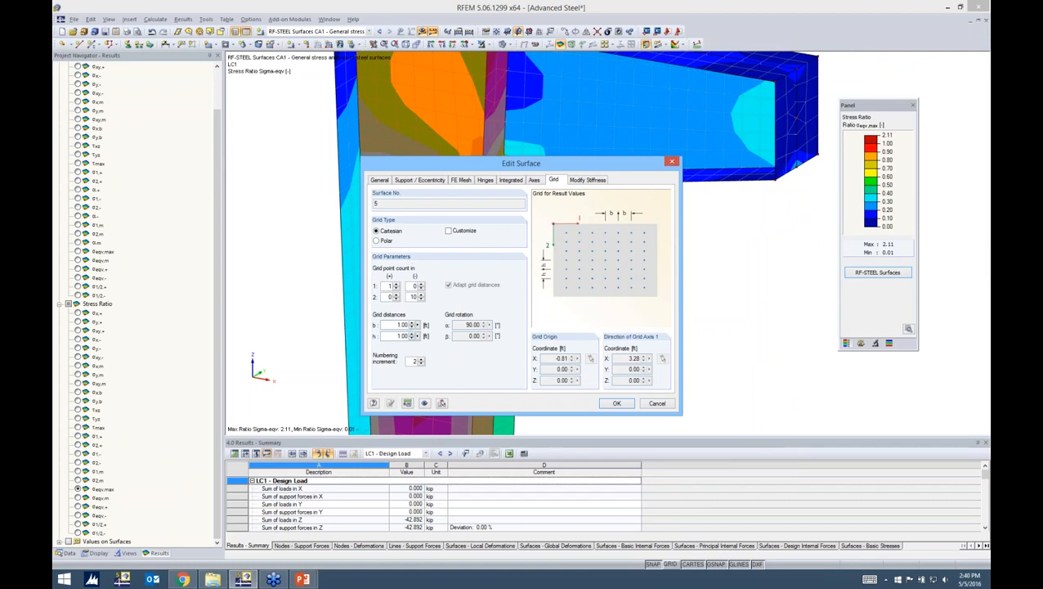
{"action": "left_click_drag", "start_coordinate": [390, 335], "coordinate": [438, 336]}
{"action": "left_click", "coordinate": [378, 241]}
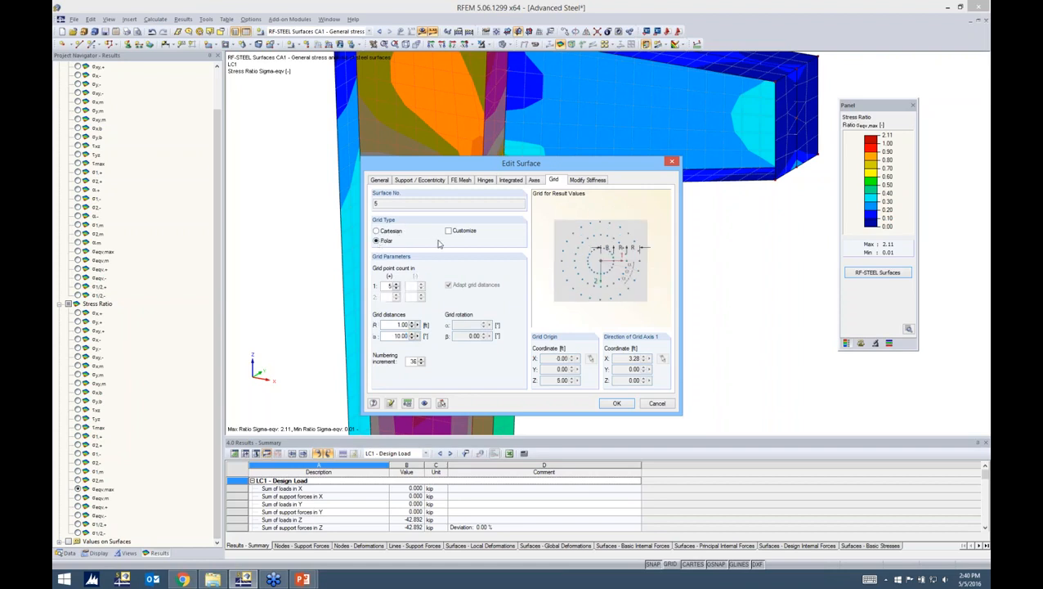
{"action": "left_click", "coordinate": [377, 231]}
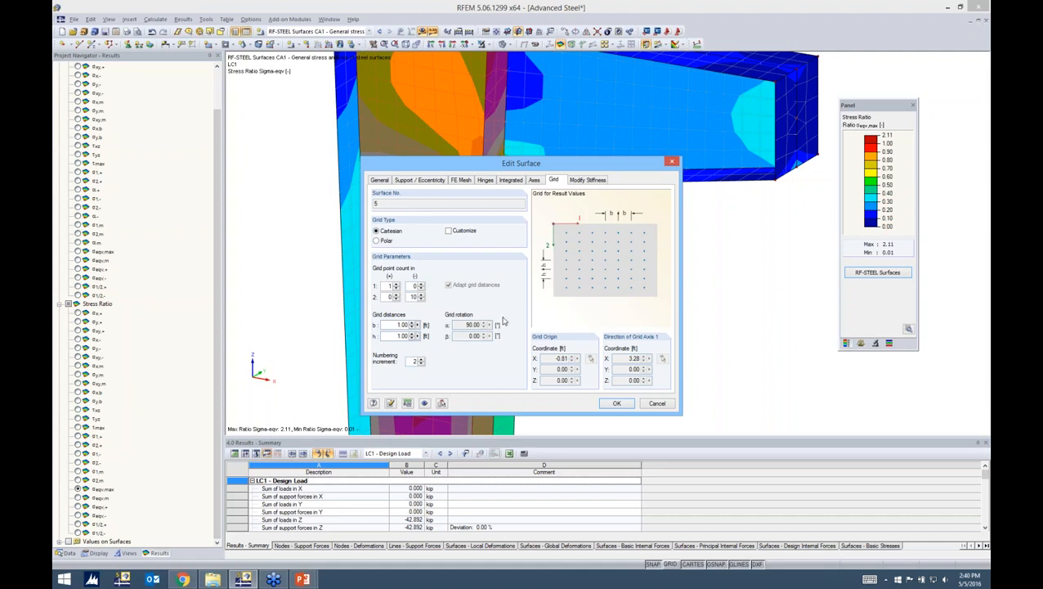
{"action": "left_click", "coordinate": [615, 404]}
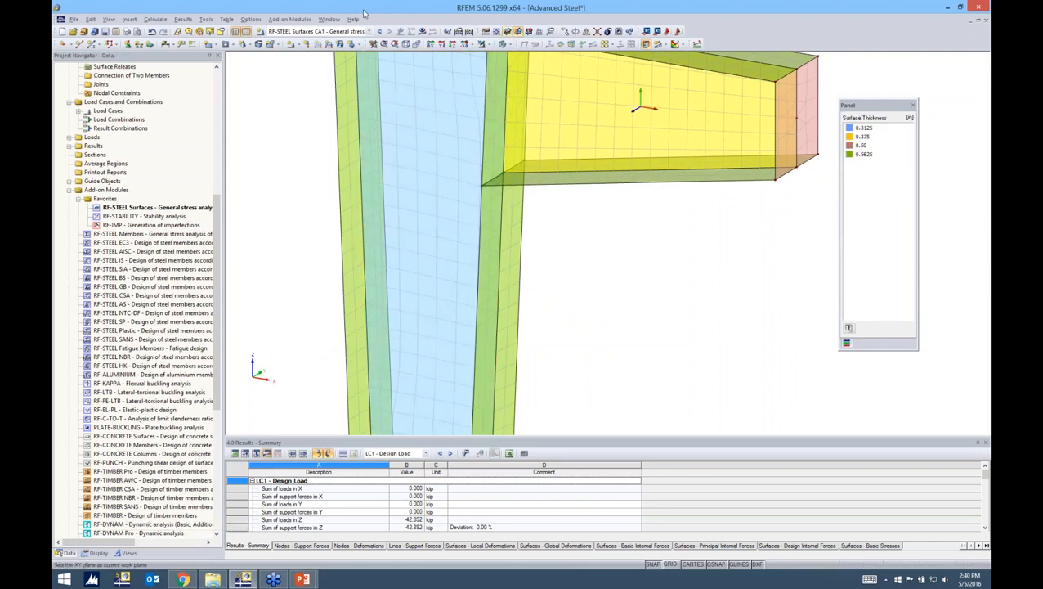
Recalculate the missing RF-STEEL Surfaces CA1 results and return to the graphical display by way of the add-on module.
{"action": "left_click", "coordinate": [422, 32]}
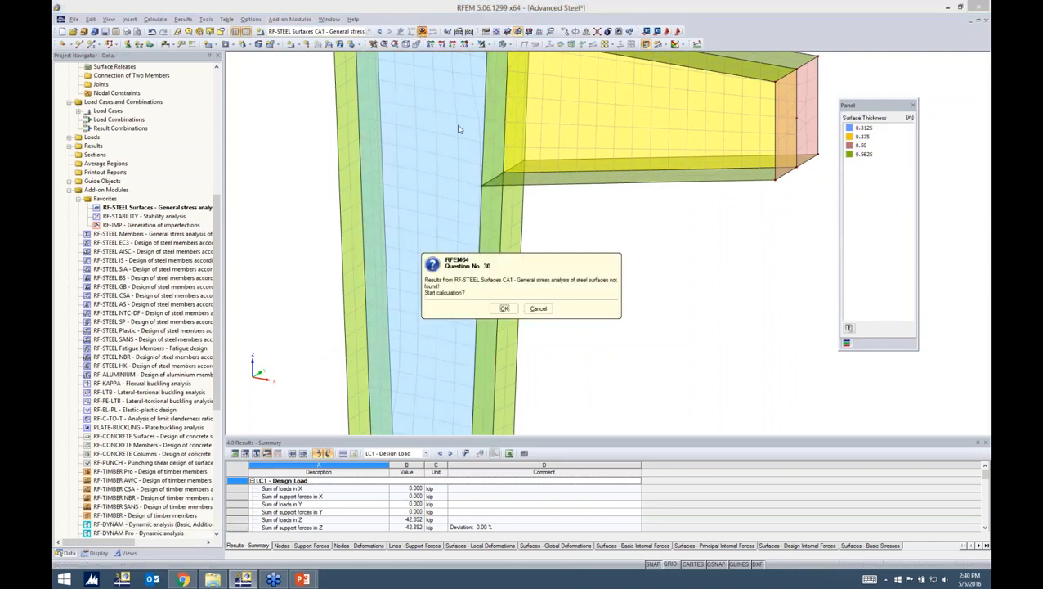
{"action": "left_click", "coordinate": [505, 309]}
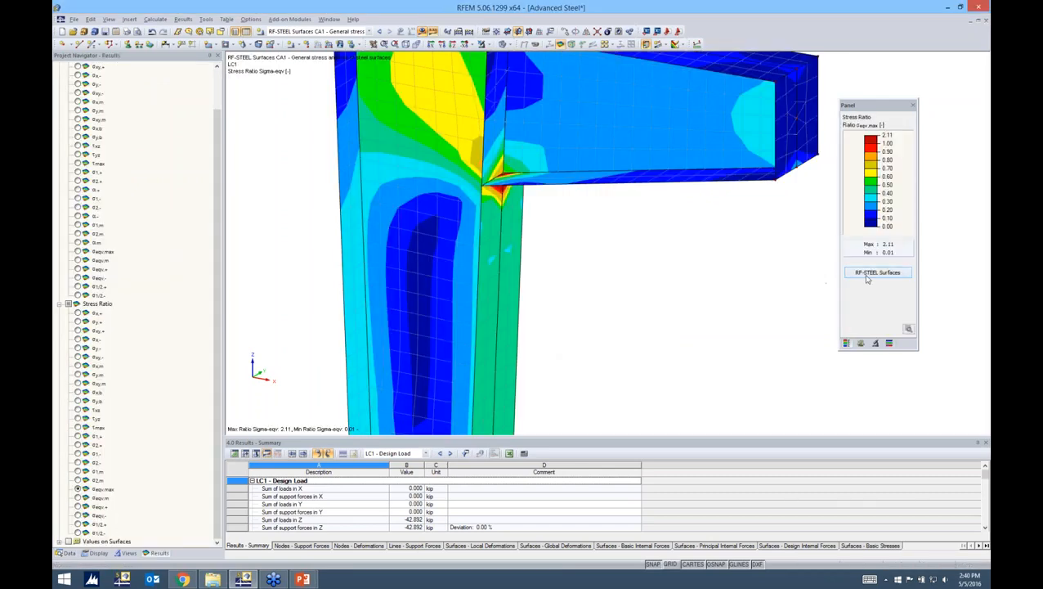
{"action": "left_click", "coordinate": [867, 278]}
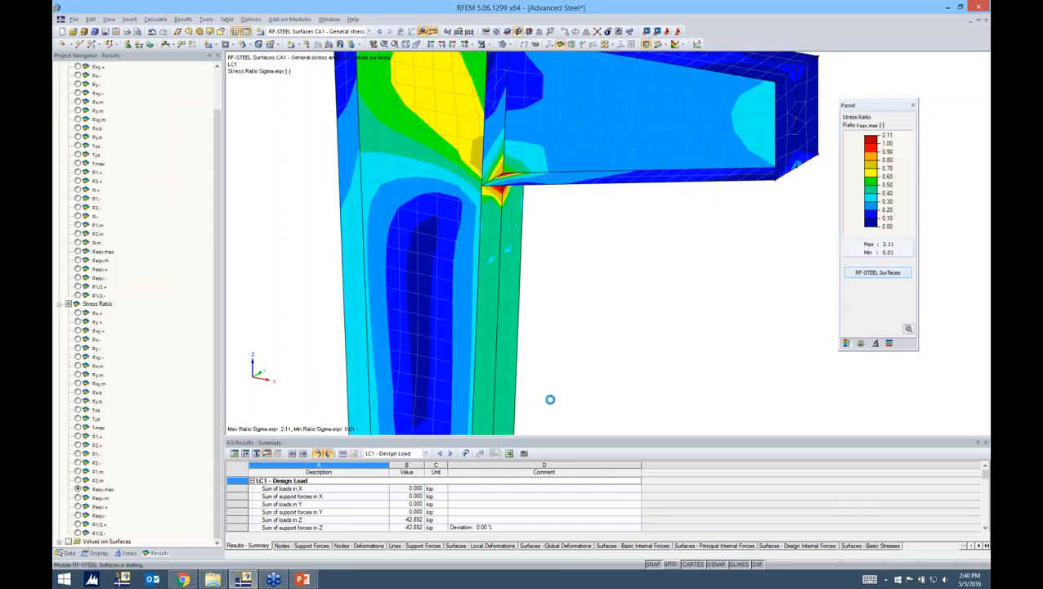
{"action": "left_click", "coordinate": [716, 455]}
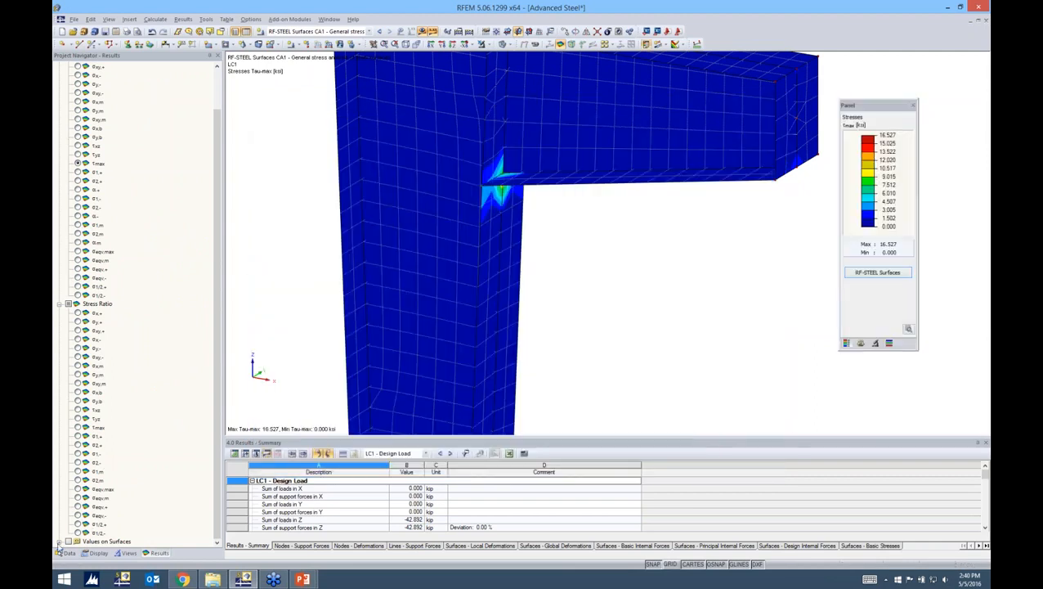
Display the τmax stress values on the surfaces at grid and user-defined points instead of FE mesh points.
{"action": "left_click", "coordinate": [57, 542]}
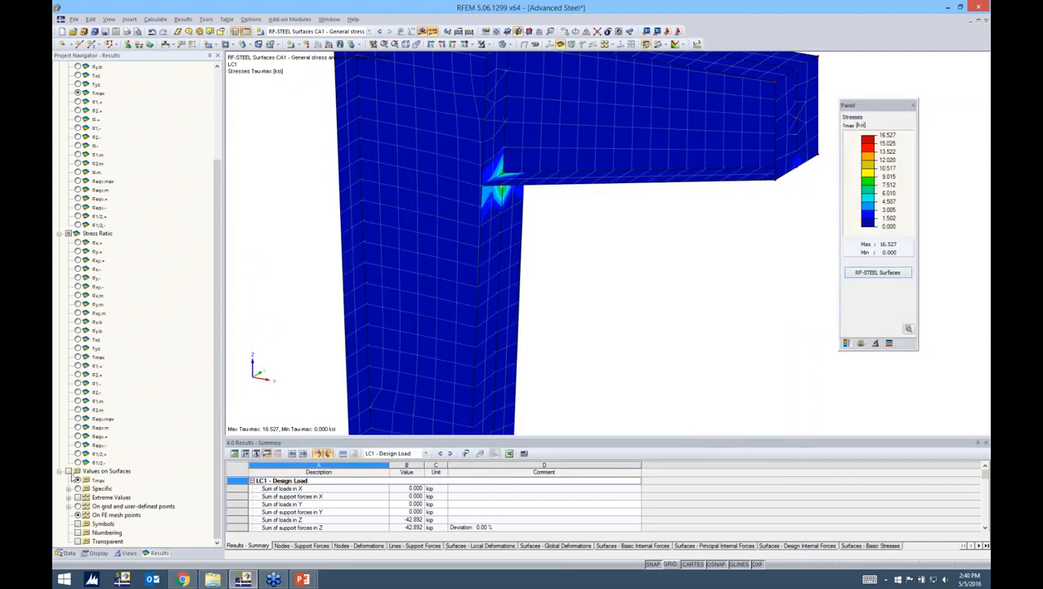
{"action": "left_click", "coordinate": [69, 472]}
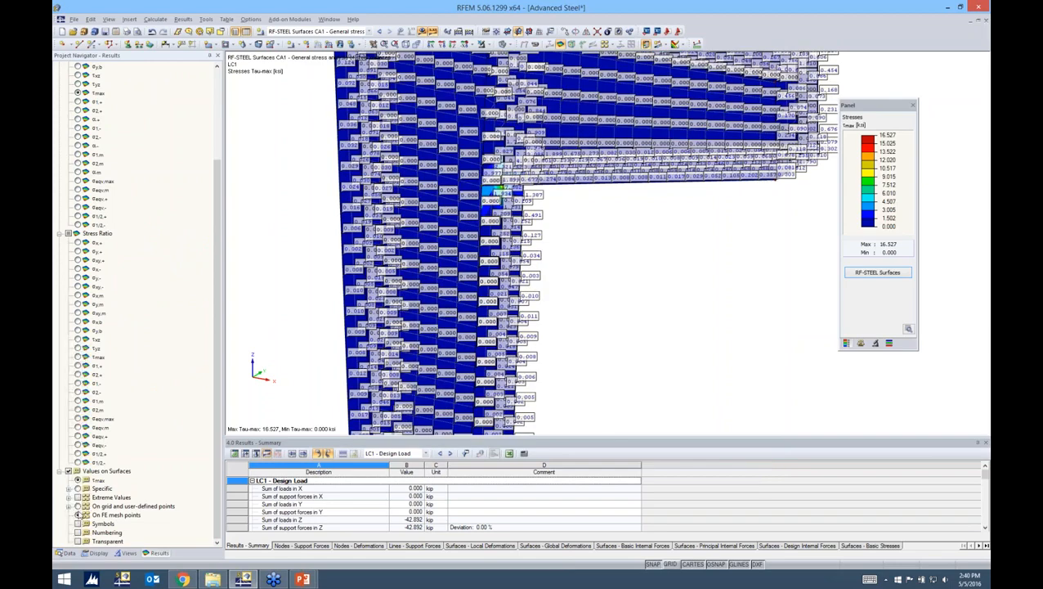
{"action": "left_click", "coordinate": [77, 507]}
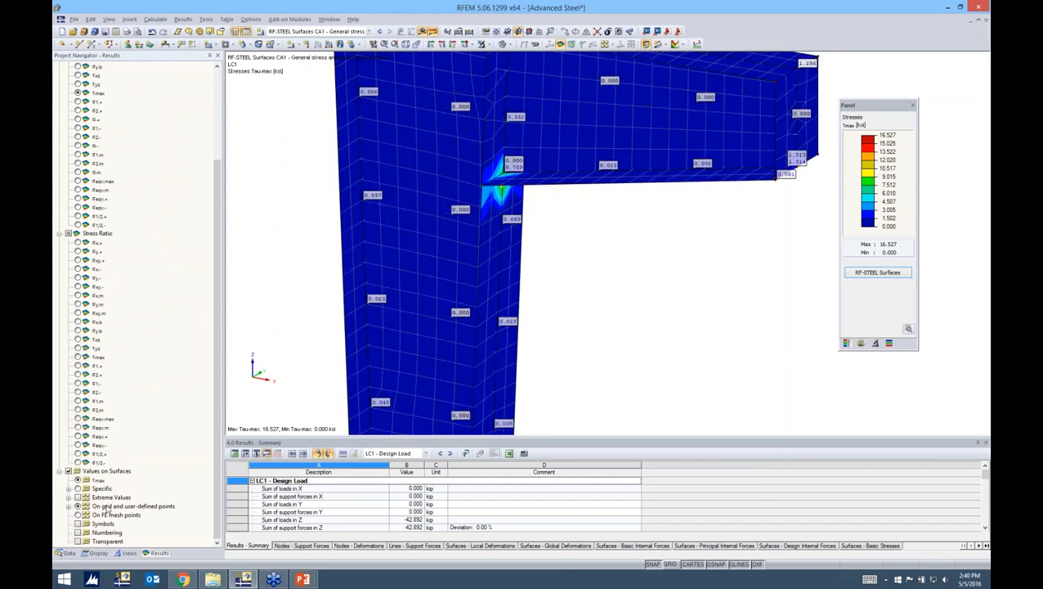
{"action": "middle_click_drag", "start_coordinate": [575, 296], "coordinate": [575, 225], "text": "ctrl"}
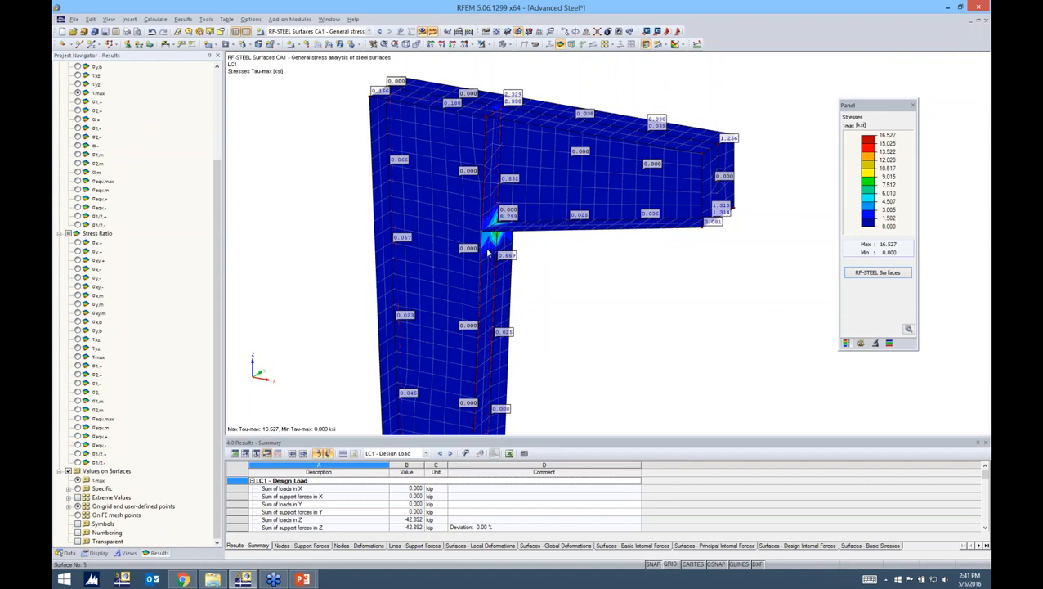
Hide the values on surfaces and show the σeqv,max stress ratio on the column and cantilever.
{"action": "left_click", "coordinate": [68, 472]}
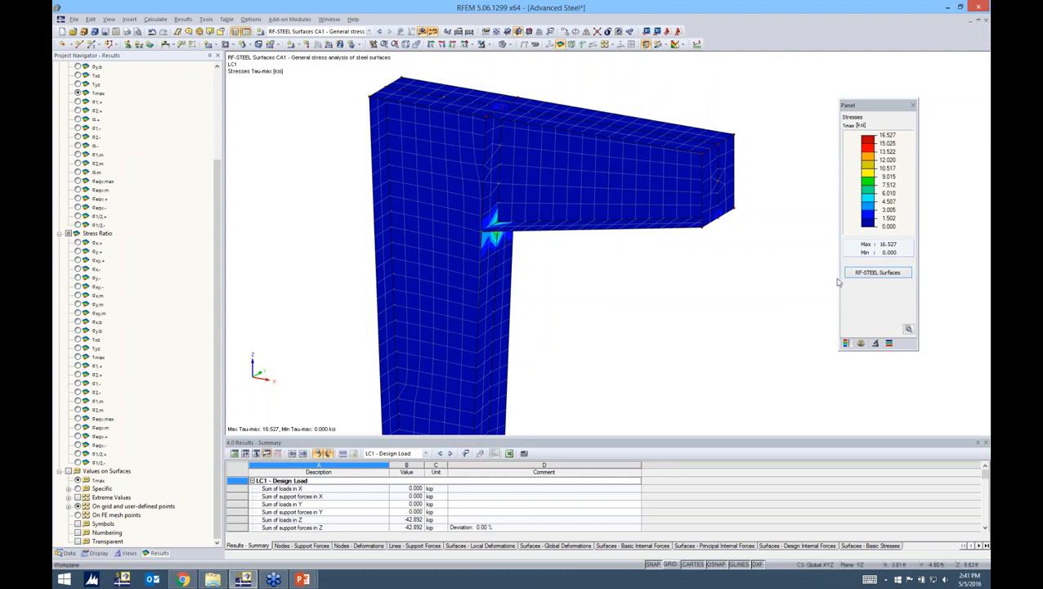
{"action": "left_click", "coordinate": [77, 419]}
{"action": "middle_click_drag", "start_coordinate": [547, 294], "coordinate": [798, 245], "text": "ctrl"}
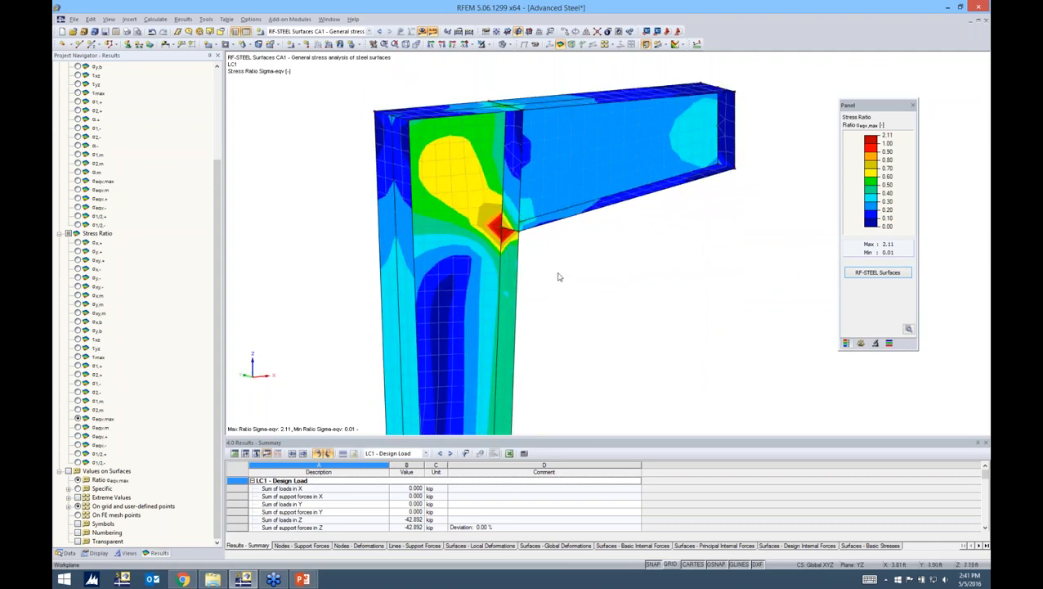
{"action": "scroll", "coordinate": [558, 276], "scroll_direction": "down", "scroll_amount": 2}
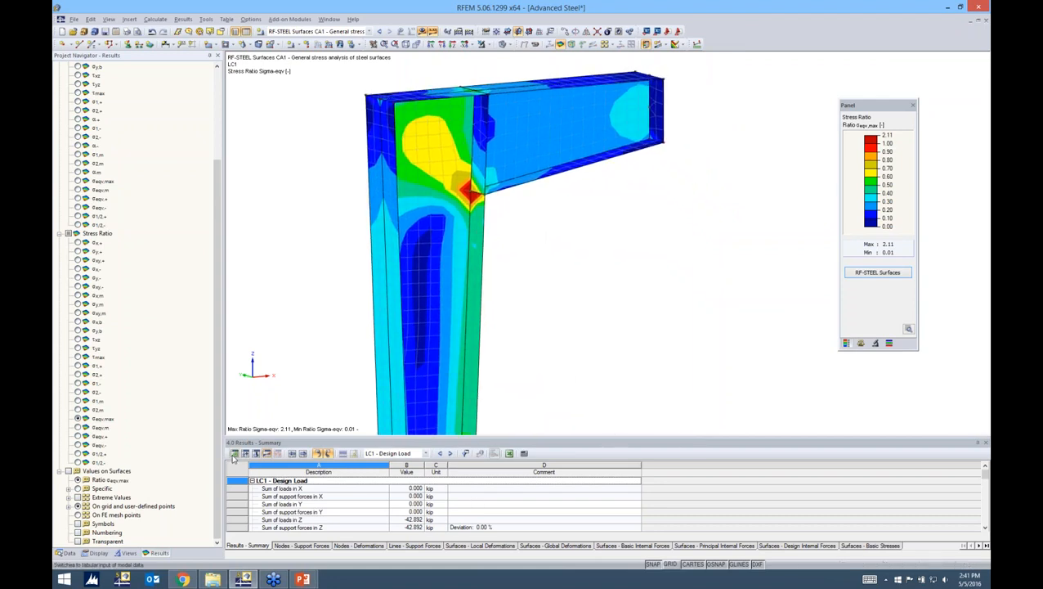
Look up the available material models for Steel A992 in the Materials input table.
{"action": "left_click", "coordinate": [234, 454]}
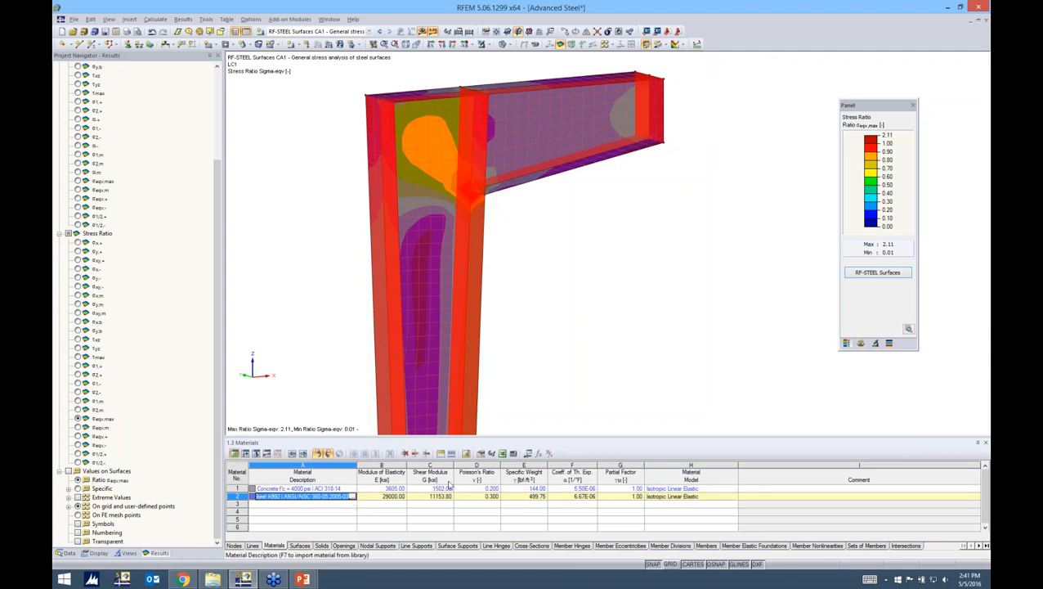
{"action": "left_click", "coordinate": [664, 499]}
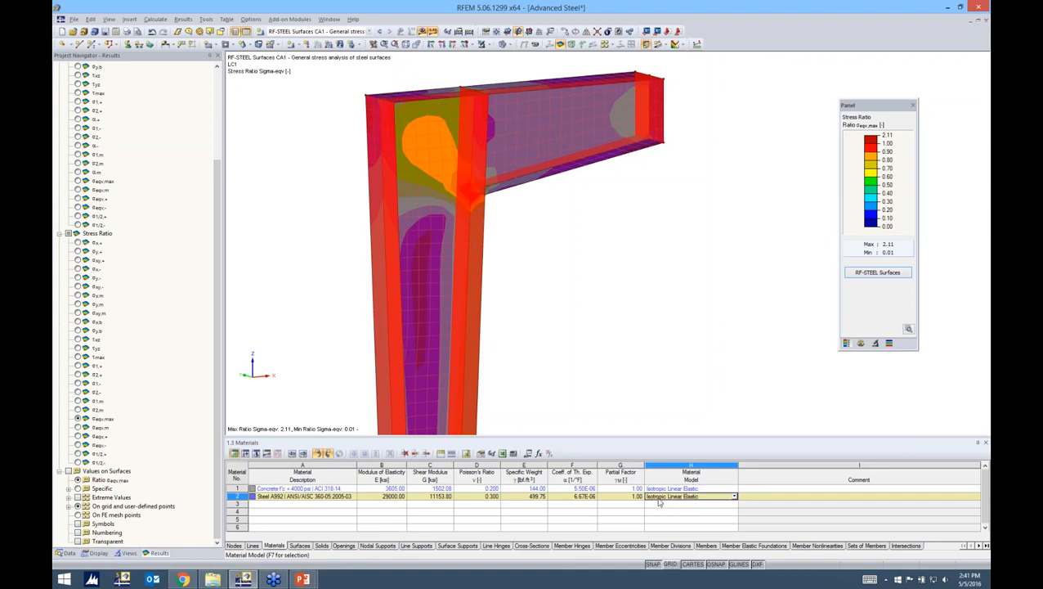
{"action": "left_click", "coordinate": [734, 497]}
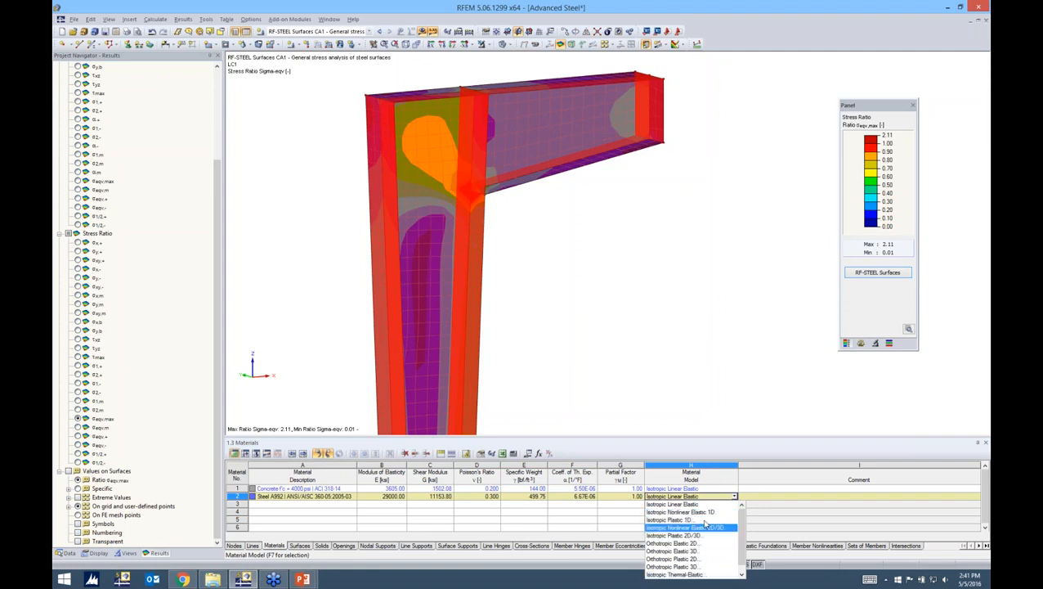
{"action": "left_click", "coordinate": [699, 391]}
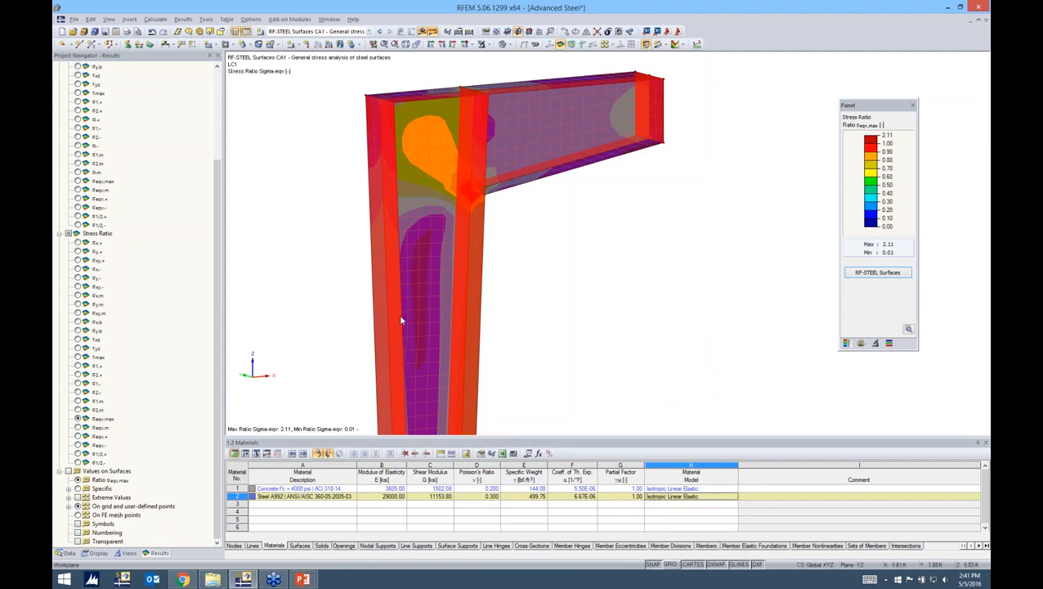
Open material 2, Steel A992, for editing from the model data.
{"action": "left_click", "coordinate": [65, 553]}
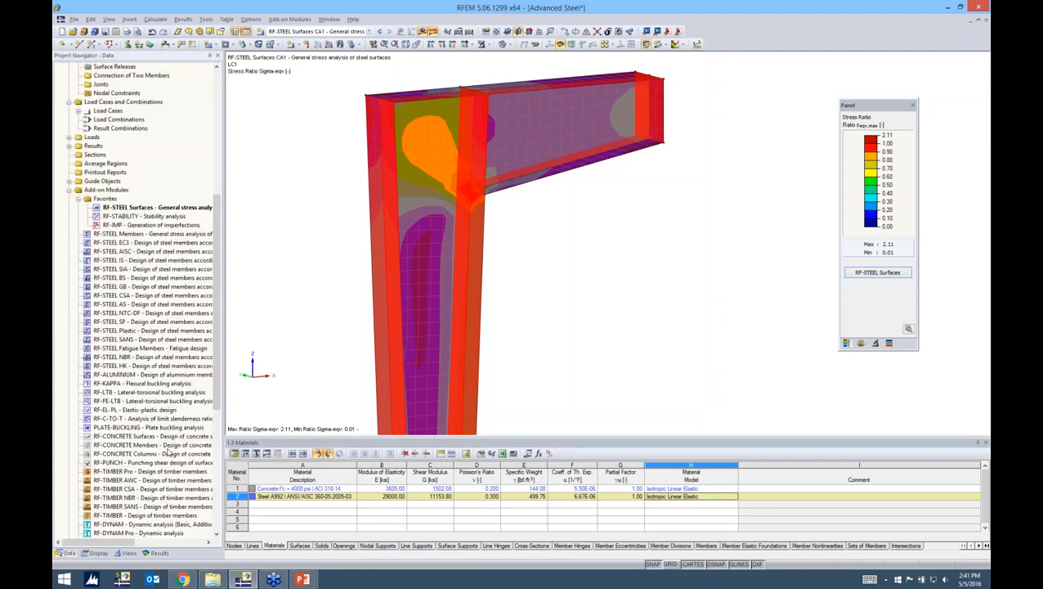
{"action": "left_click_drag", "start_coordinate": [214, 385], "coordinate": [214, 235]}
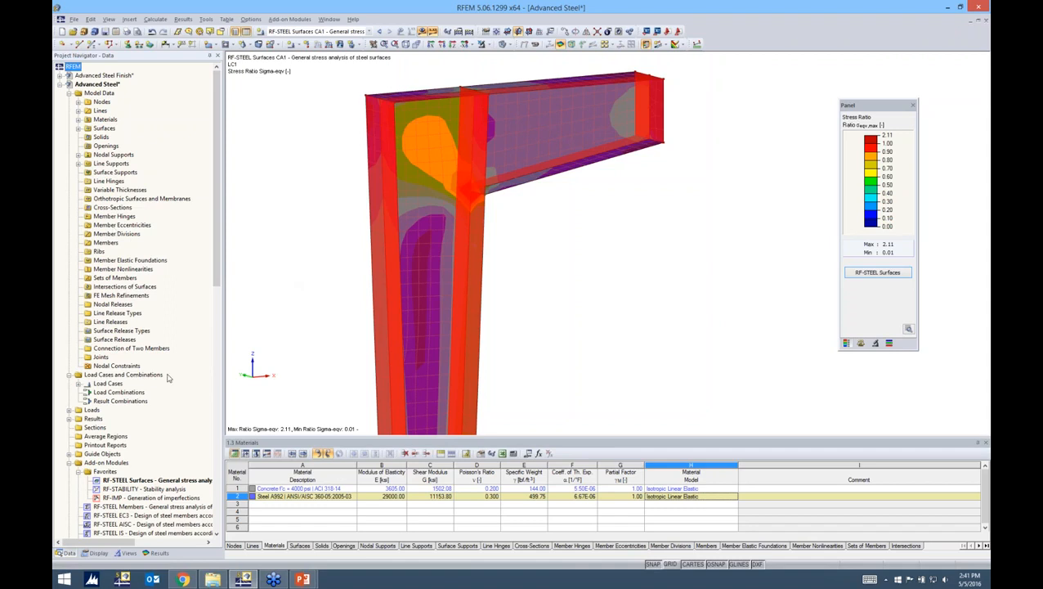
{"action": "left_click", "coordinate": [78, 121]}
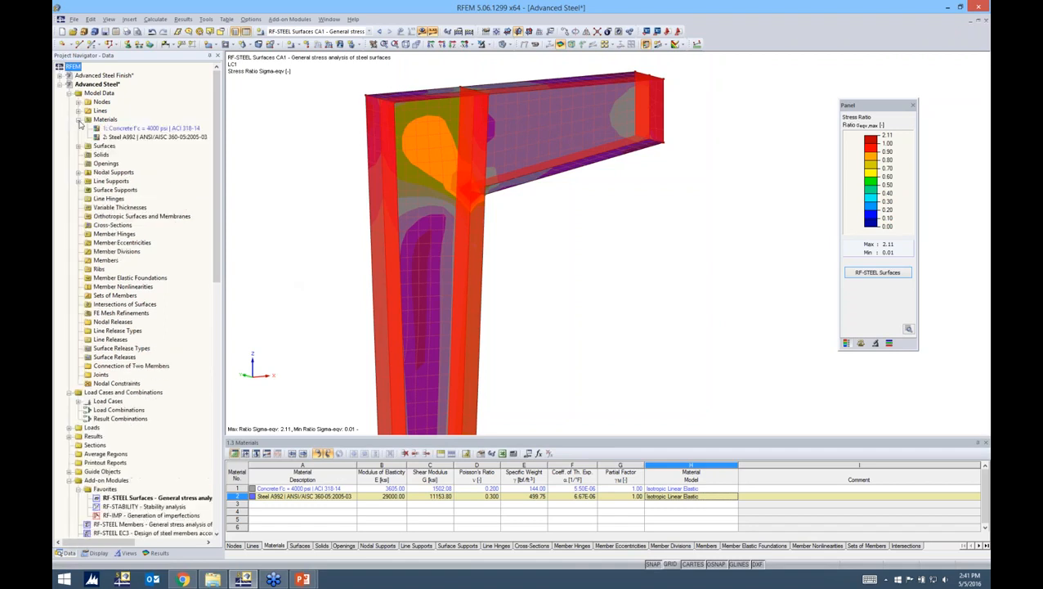
{"action": "right_click", "coordinate": [119, 138]}
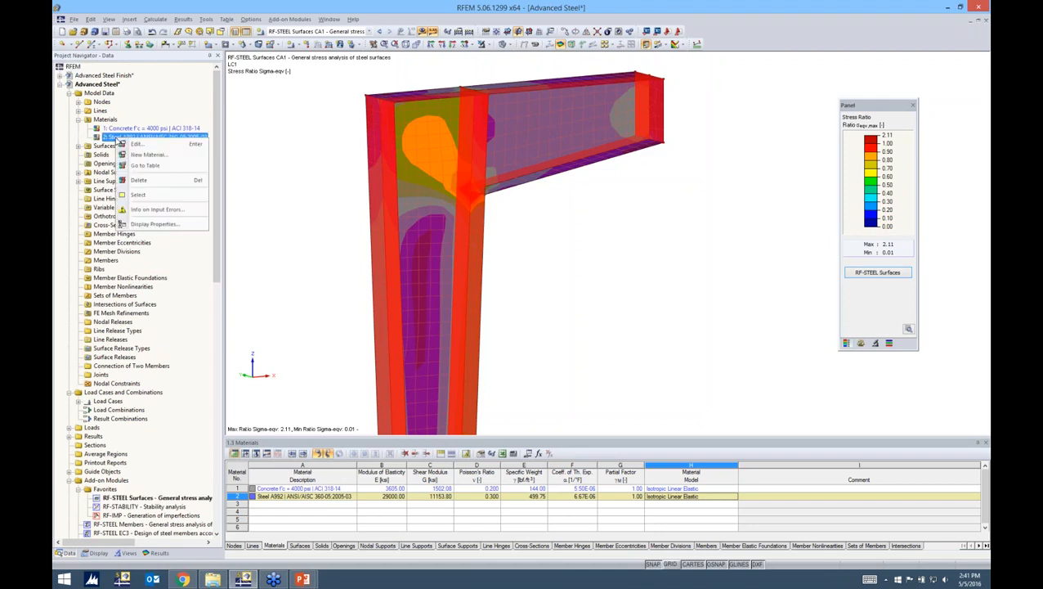
{"action": "left_click", "coordinate": [134, 145]}
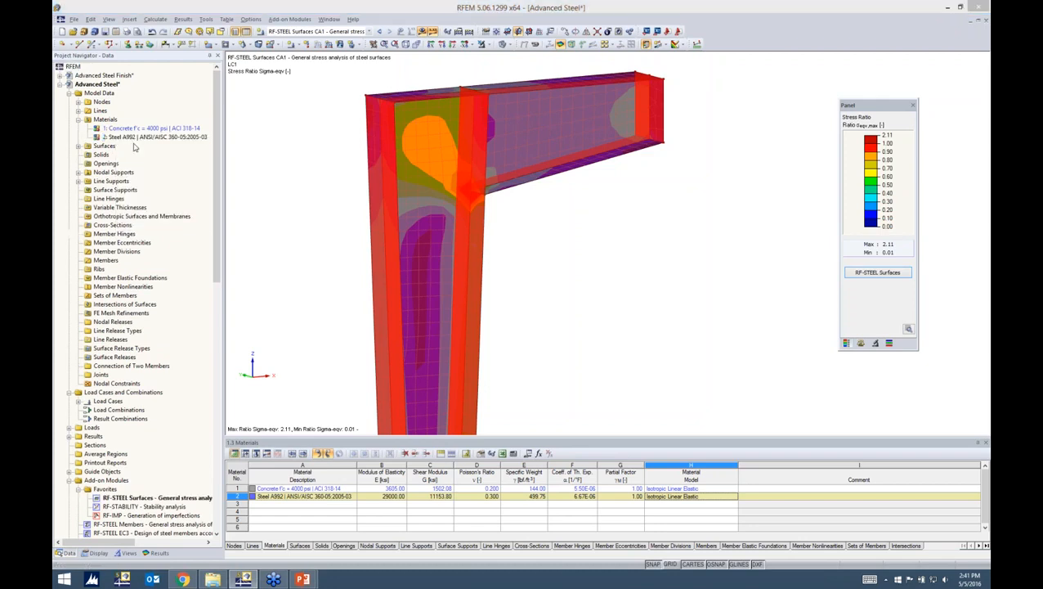
{"action": "left_click_drag", "start_coordinate": [561, 177], "coordinate": [571, 101]}
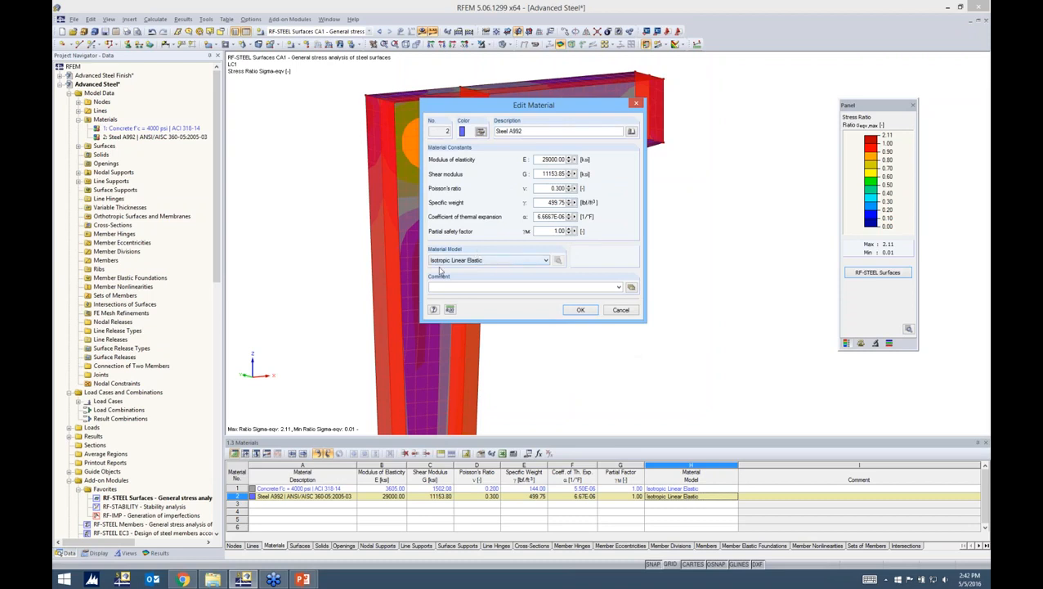
Select the Isotropic Nonlinear Elastic 1D material model and examine its bilinear and stress-strain diagram definition types.
{"action": "left_click", "coordinate": [486, 262]}
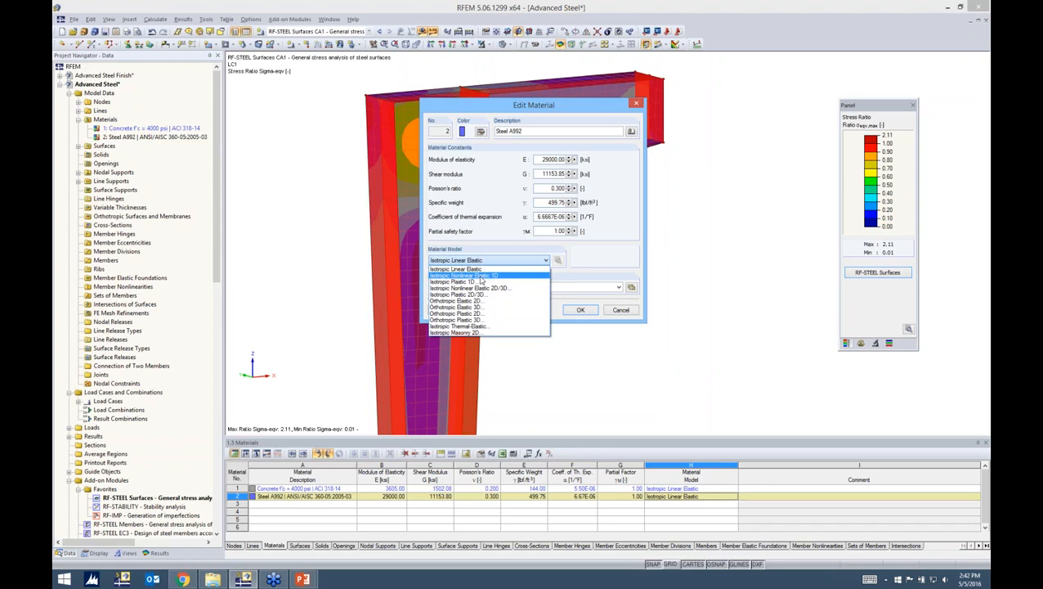
{"action": "left_click", "coordinate": [481, 276]}
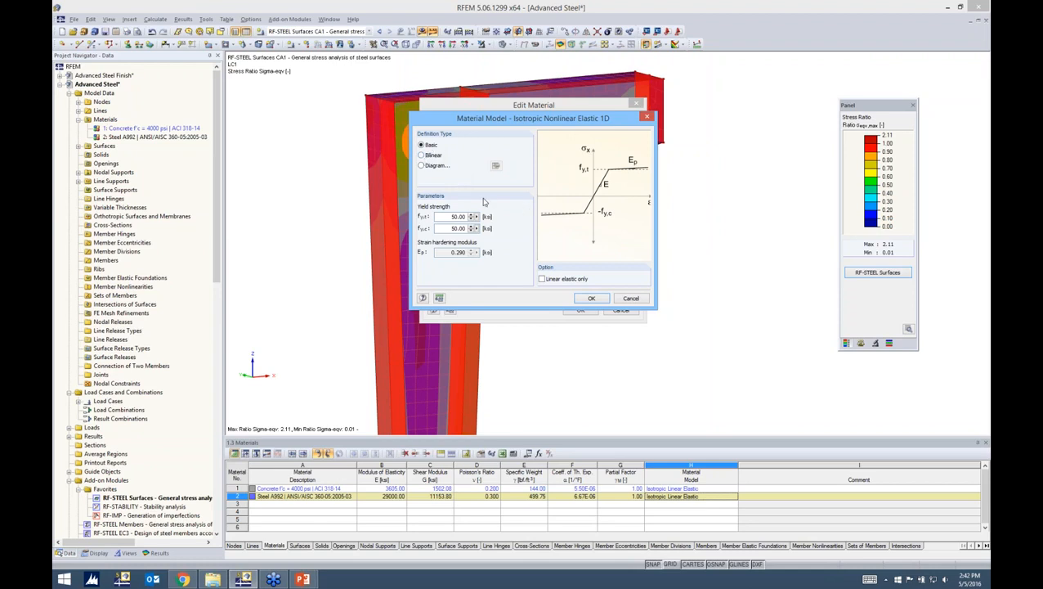
{"action": "left_click", "coordinate": [421, 154]}
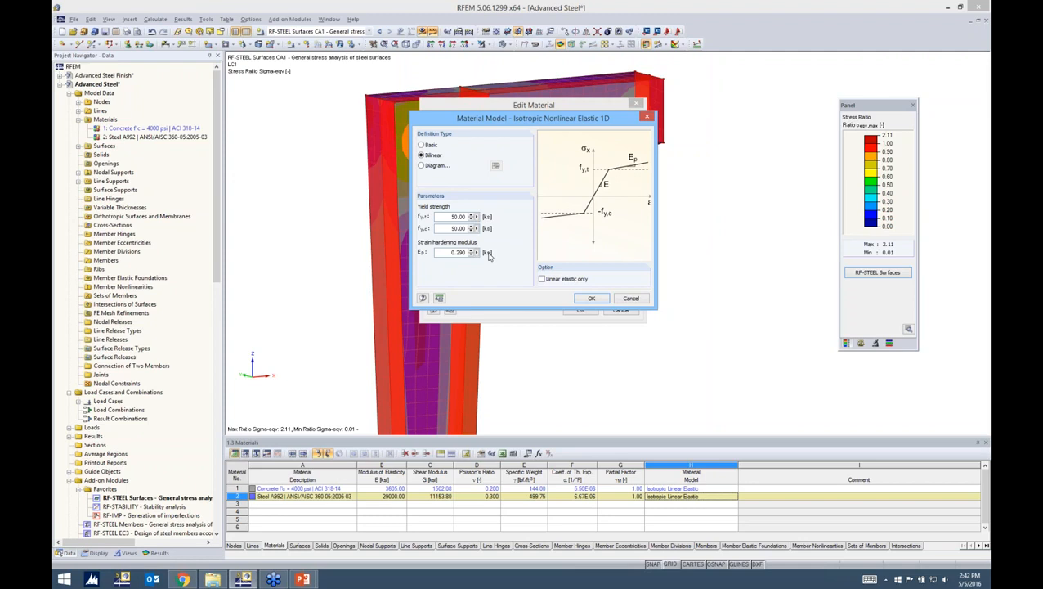
{"action": "left_click", "coordinate": [421, 165]}
{"action": "left_click", "coordinate": [495, 165]}
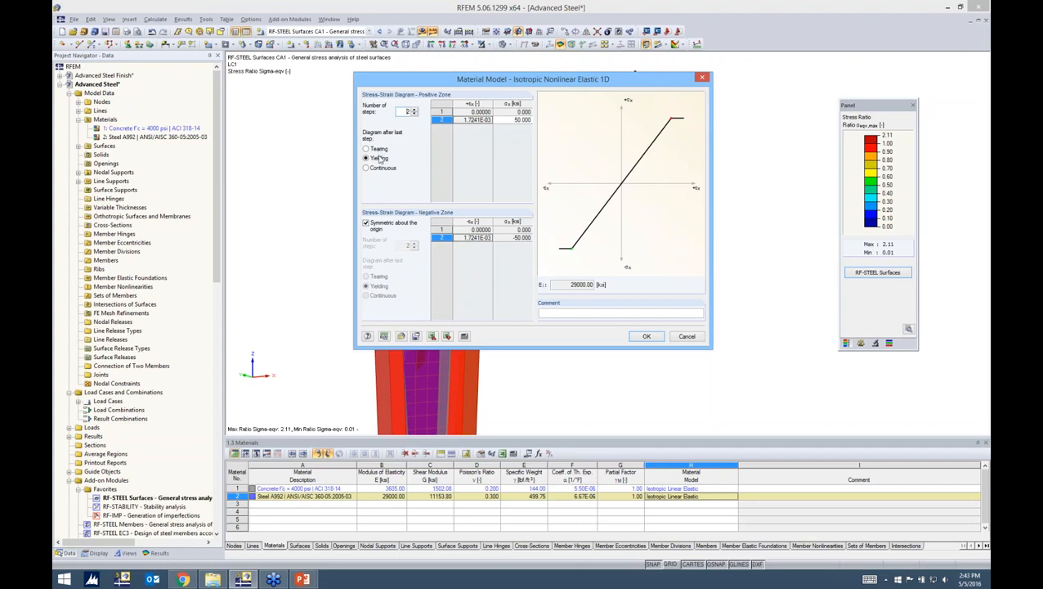
{"action": "left_click", "coordinate": [652, 336]}
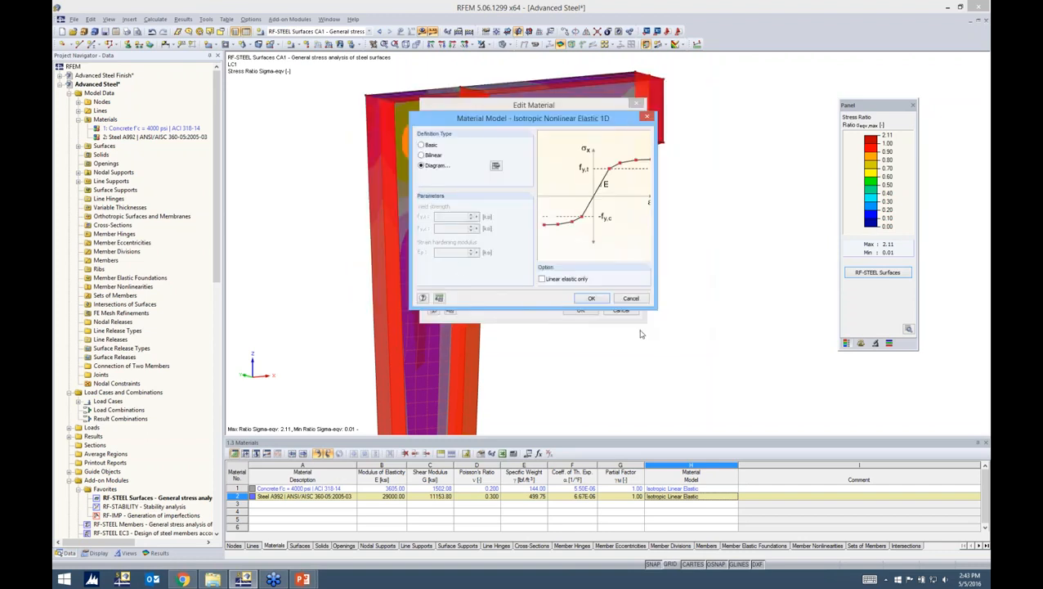
{"action": "left_click", "coordinate": [637, 300]}
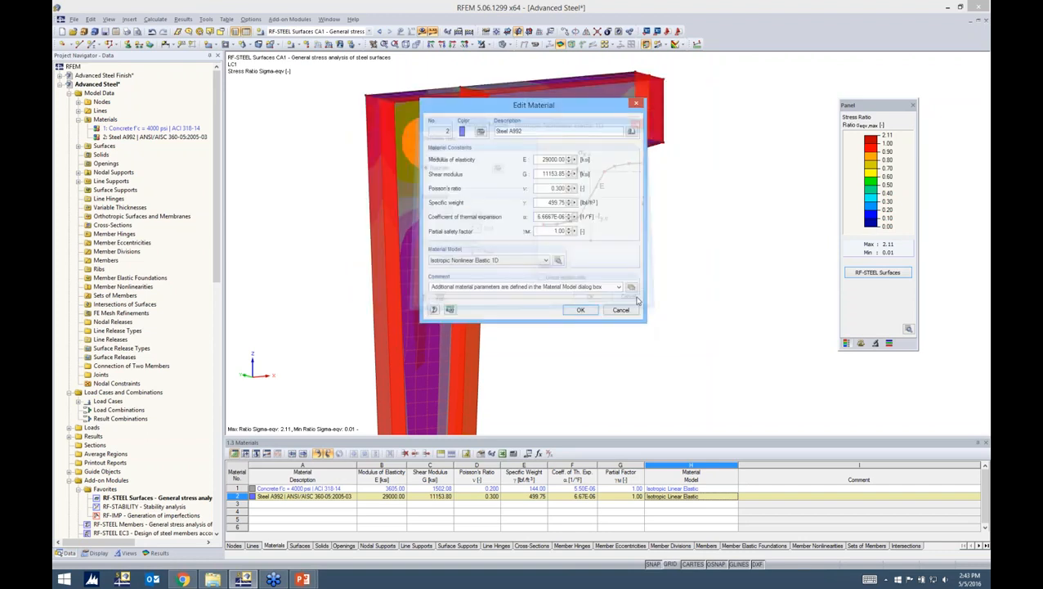
Select the Isotropic Thermal-Elastic material model for Steel A992 and examine its temperature-dependent settings.
{"action": "left_click", "coordinate": [495, 260]}
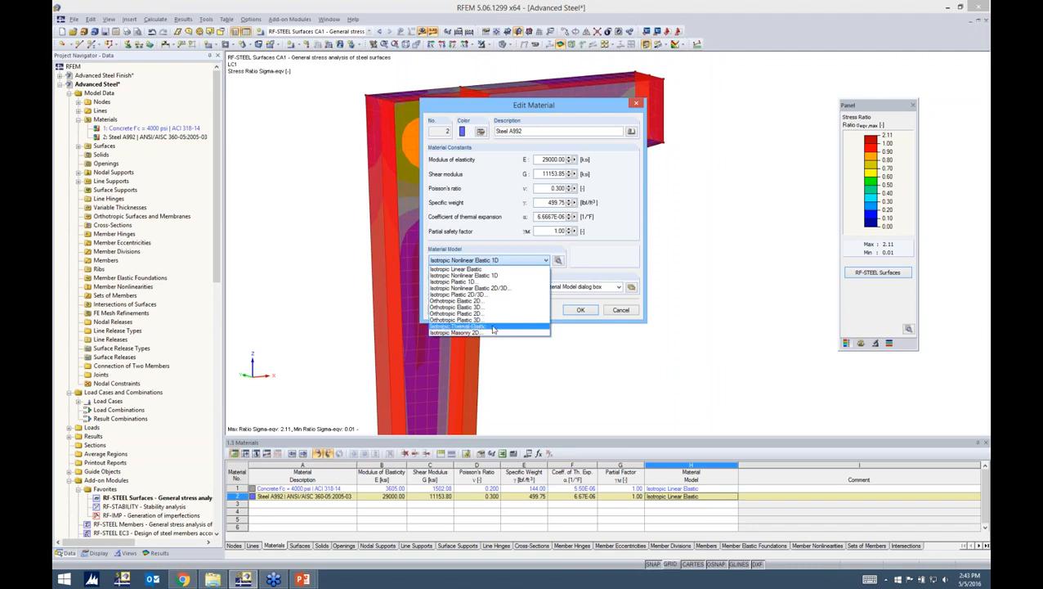
{"action": "left_click", "coordinate": [494, 330]}
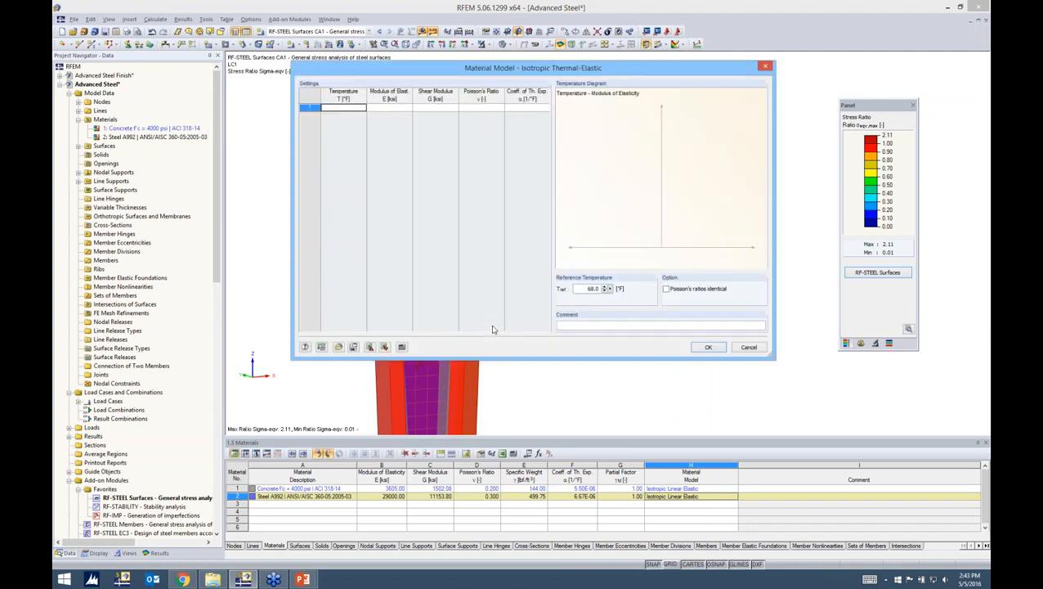
{"action": "left_click_drag", "start_coordinate": [463, 73], "coordinate": [445, 72]}
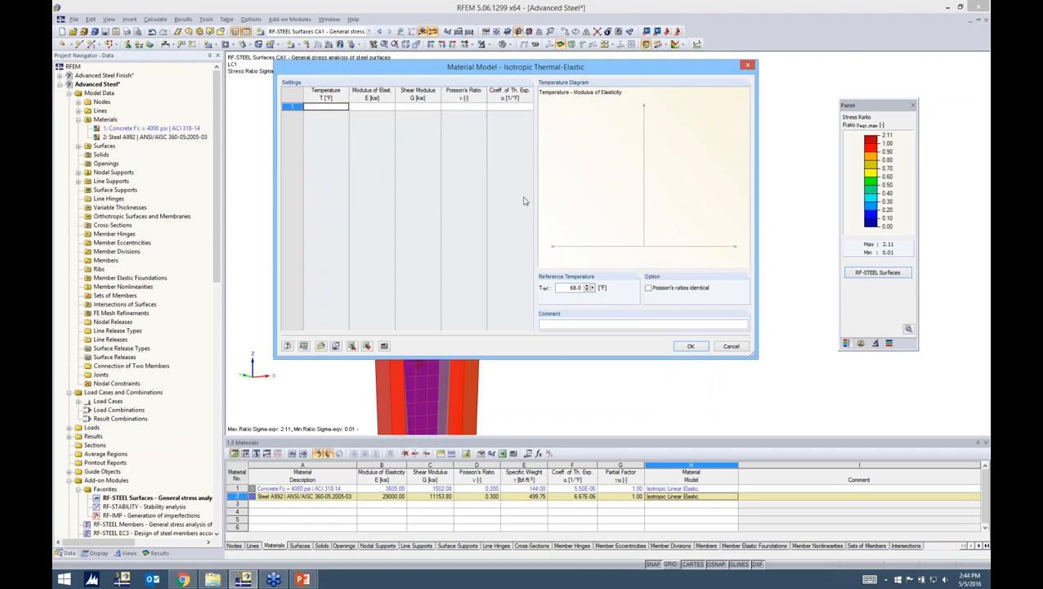
{"action": "left_click", "coordinate": [723, 347]}
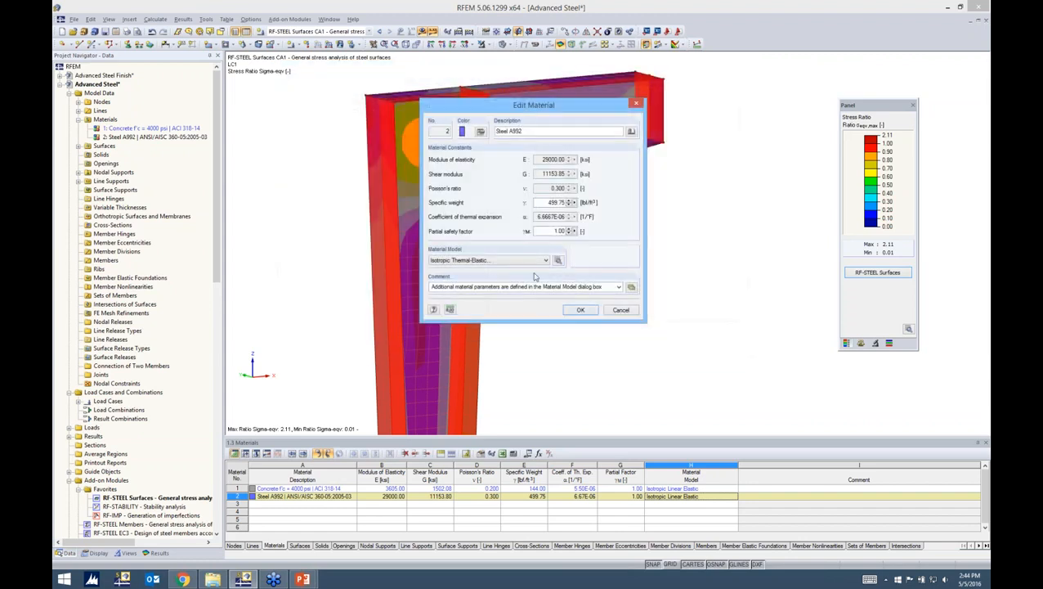
Assign the Isotropic Plastic 2D/3D material model to Steel A992 with the basic definition type and von Mises hypothesis, accepting deletion of the results.
{"action": "left_click", "coordinate": [484, 261]}
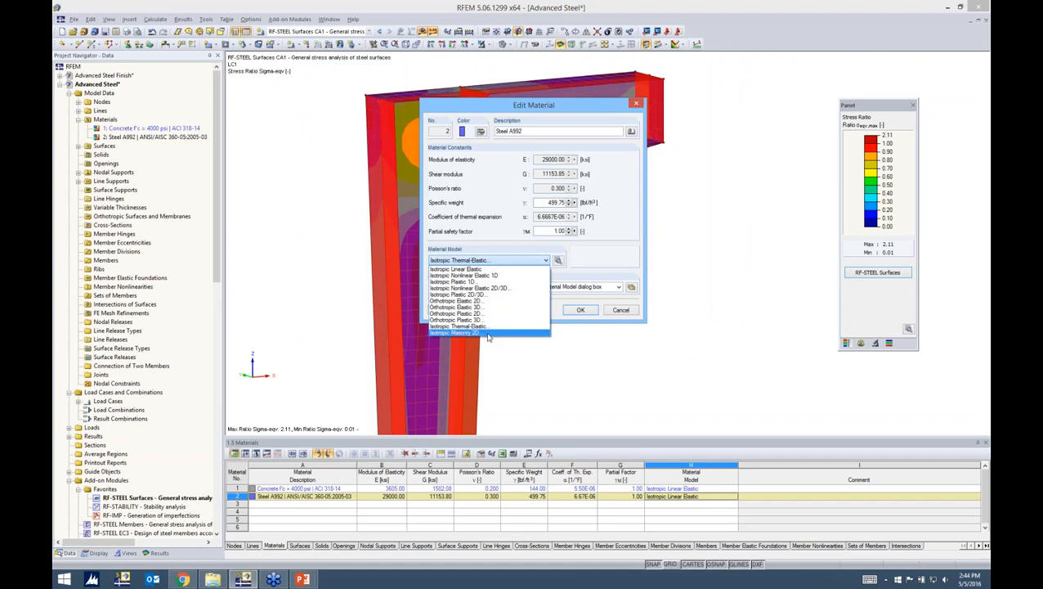
{"action": "left_click", "coordinate": [478, 296]}
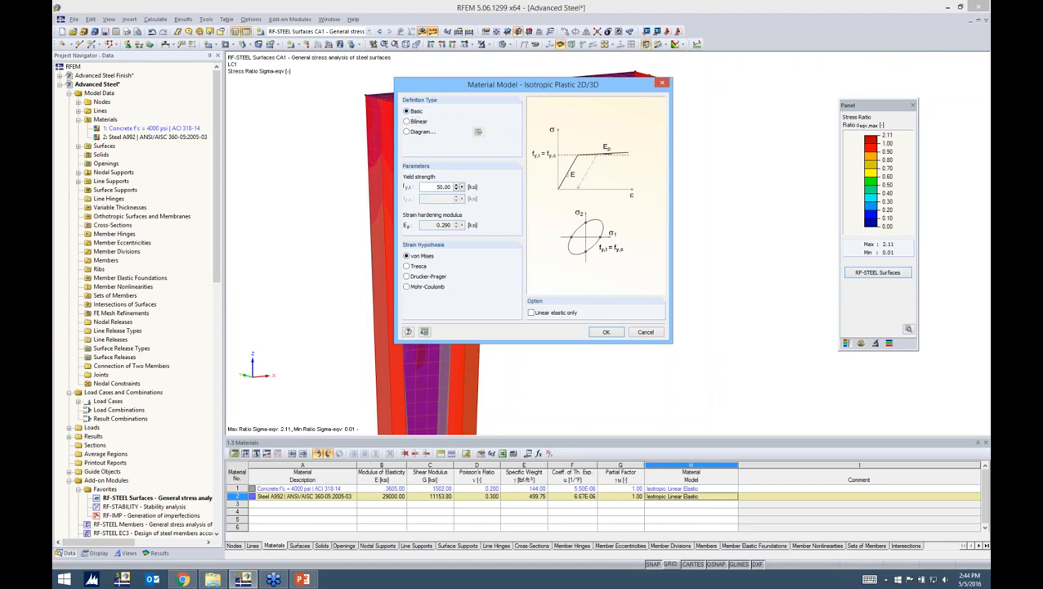
{"action": "left_click_drag", "start_coordinate": [424, 187], "coordinate": [492, 190]}
{"action": "left_click", "coordinate": [605, 332]}
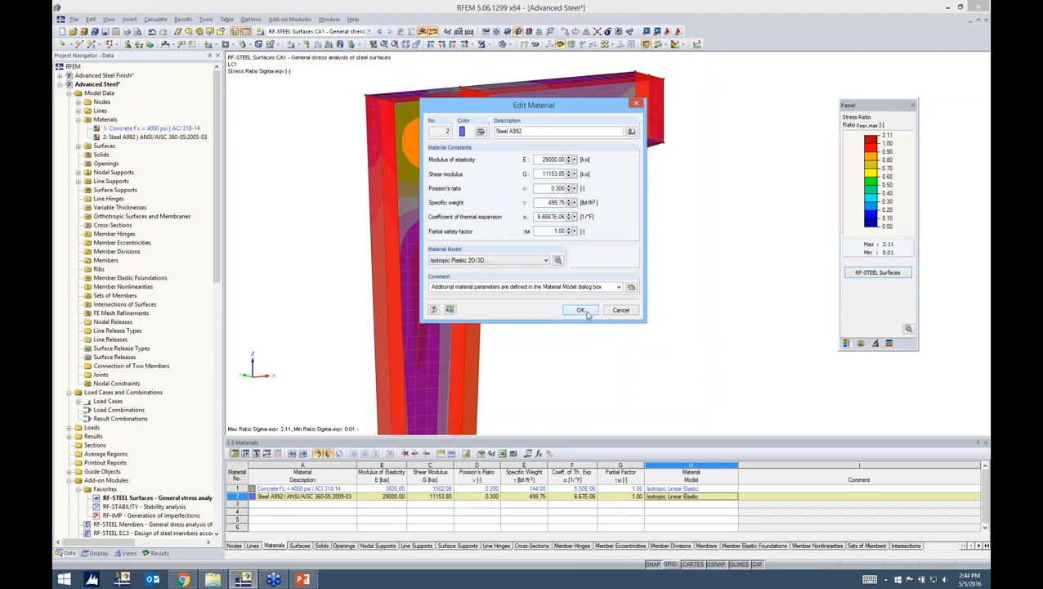
{"action": "left_click", "coordinate": [584, 312]}
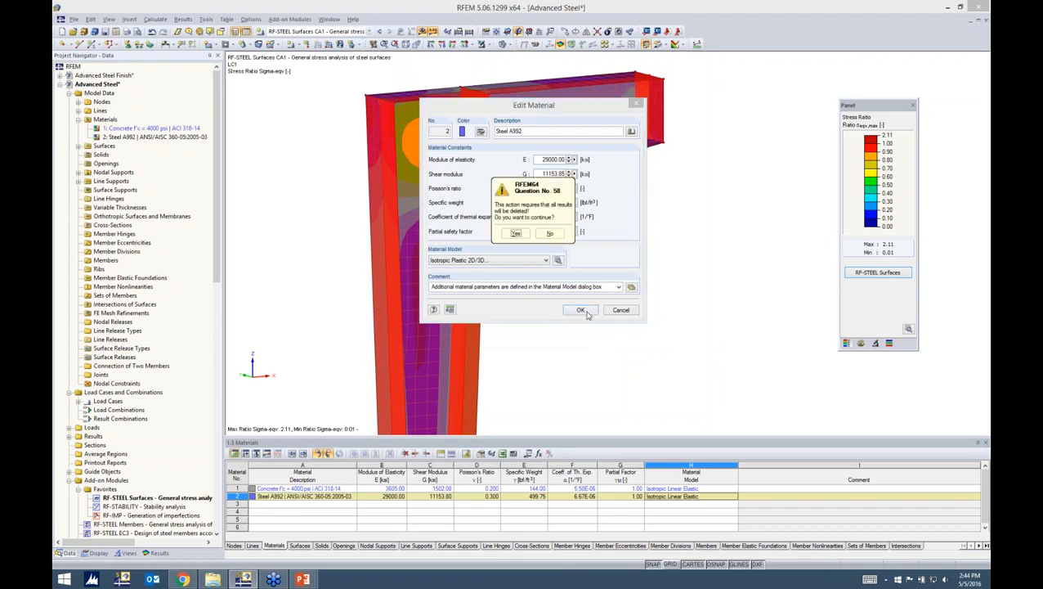
{"action": "left_click", "coordinate": [517, 235]}
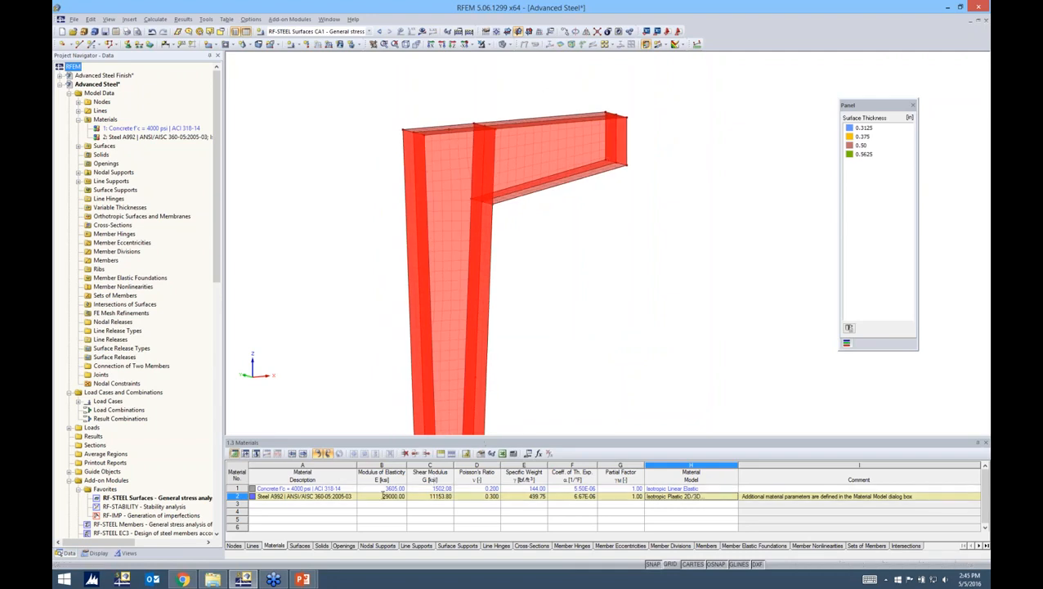
Clear the surface selection, activate load case LC1 - Design Load and calculate its results.
{"action": "left_click", "coordinate": [381, 496]}
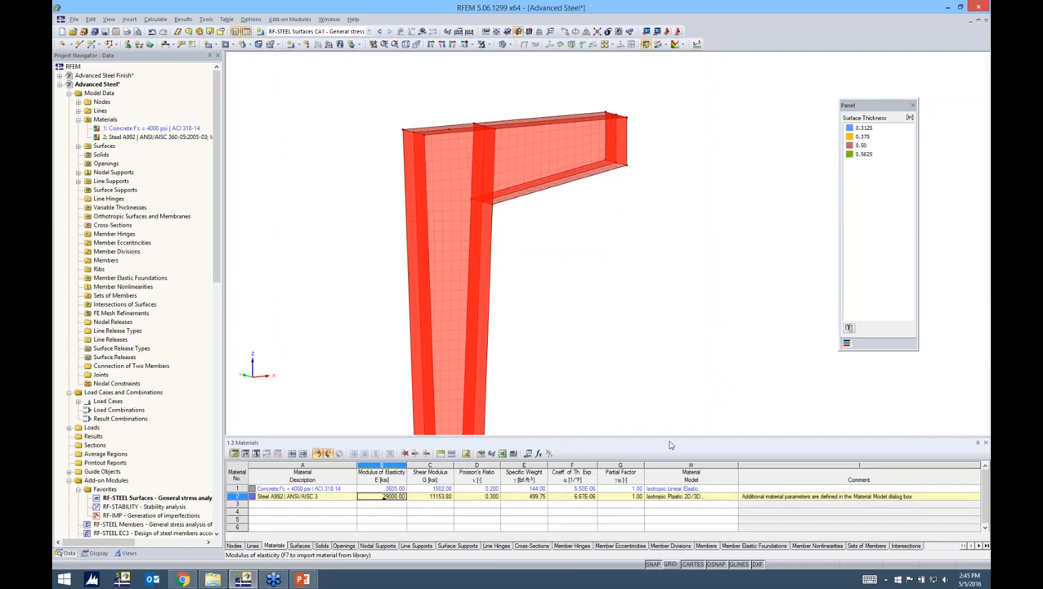
{"action": "left_click", "coordinate": [672, 362]}
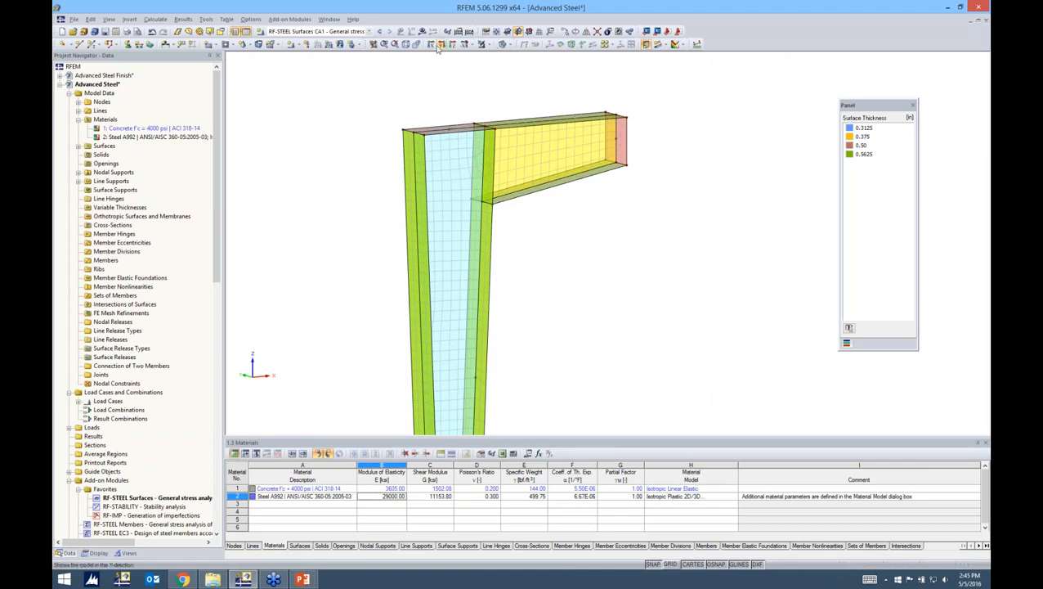
{"action": "left_click", "coordinate": [317, 31]}
{"action": "left_click", "coordinate": [294, 40]}
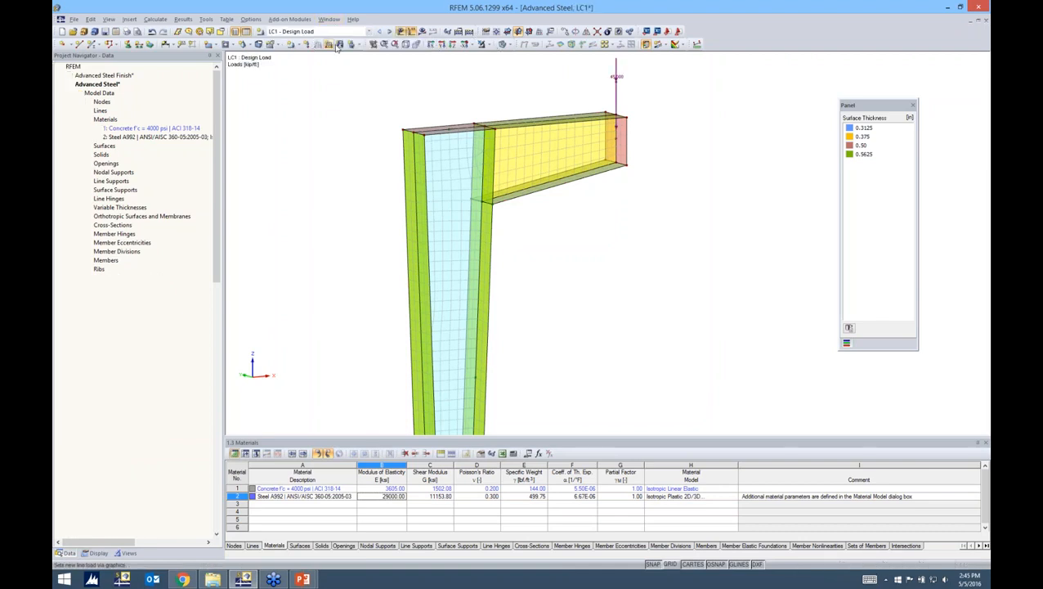
{"action": "left_click", "coordinate": [504, 305]}
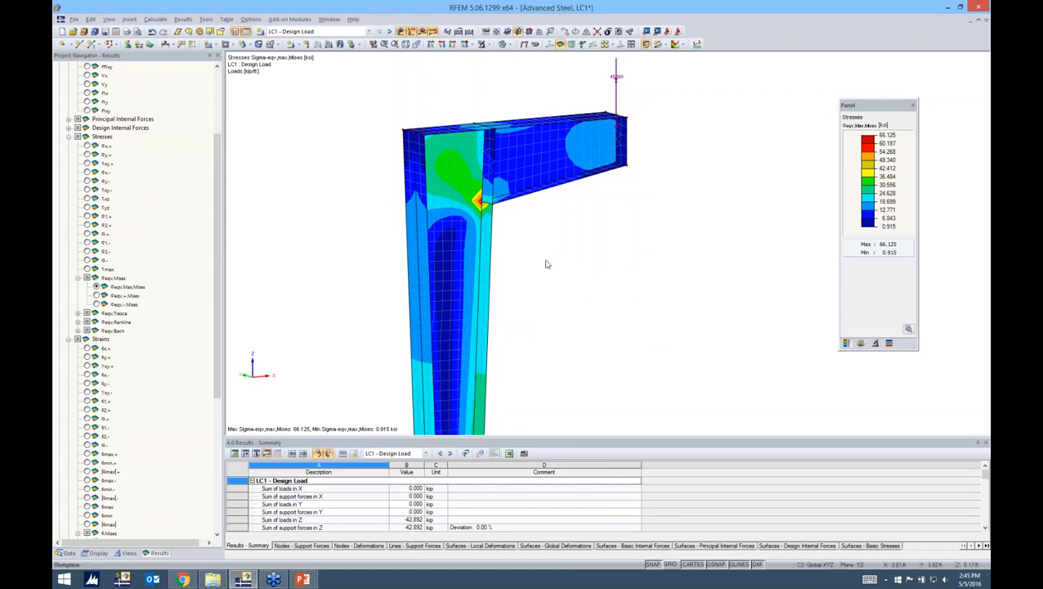
Examine the σeqv,max,Mises stress peak at the inner corner between the column and cantilever from different viewing angles.
{"action": "scroll", "coordinate": [507, 213], "scroll_direction": "up", "scroll_amount": 4}
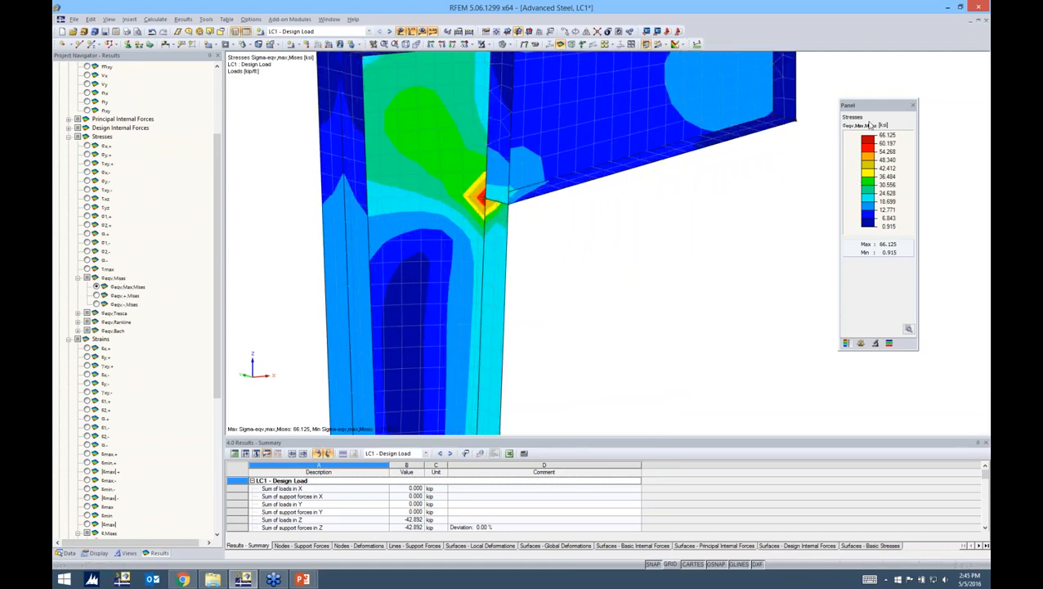
{"action": "left_click_drag", "start_coordinate": [867, 111], "coordinate": [861, 114]}
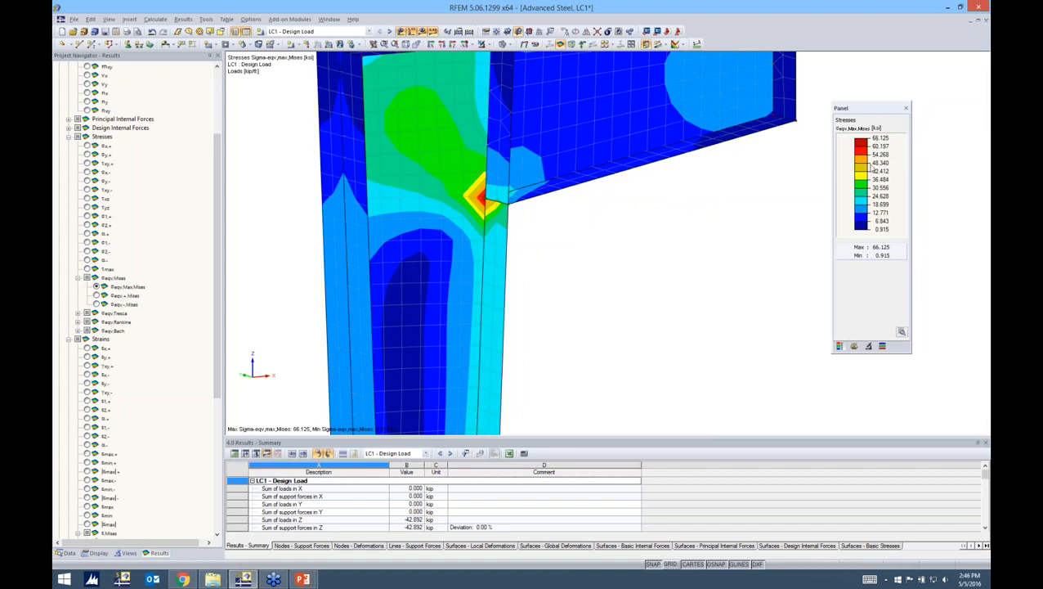
{"action": "middle_click_drag", "start_coordinate": [722, 203], "coordinate": [589, 274], "text": "ctrl"}
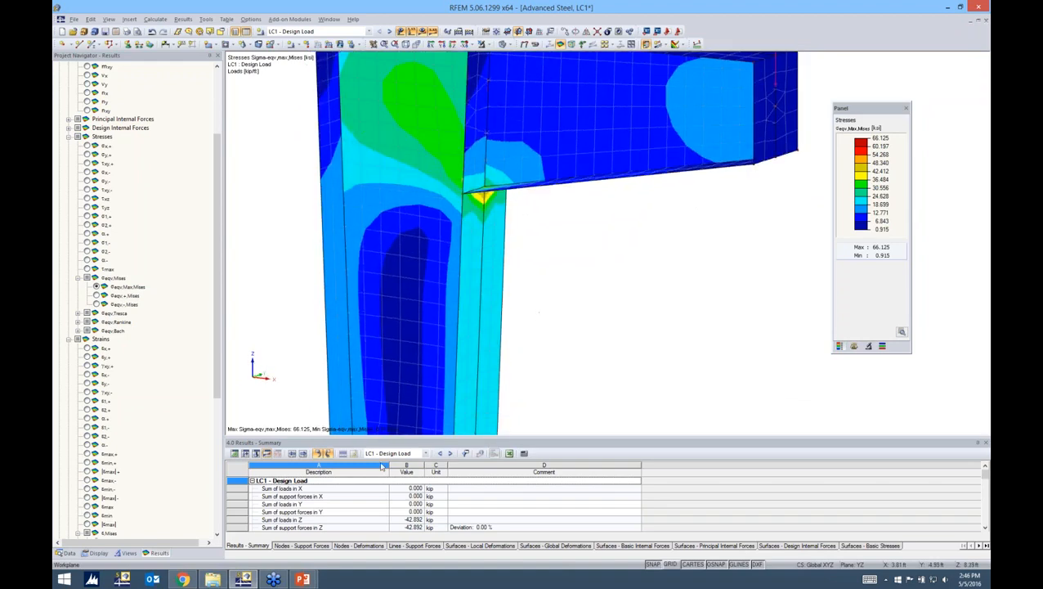
{"action": "mouse_move", "coordinate": [302, 579]}
{"action": "left_click", "coordinate": [356, 523]}
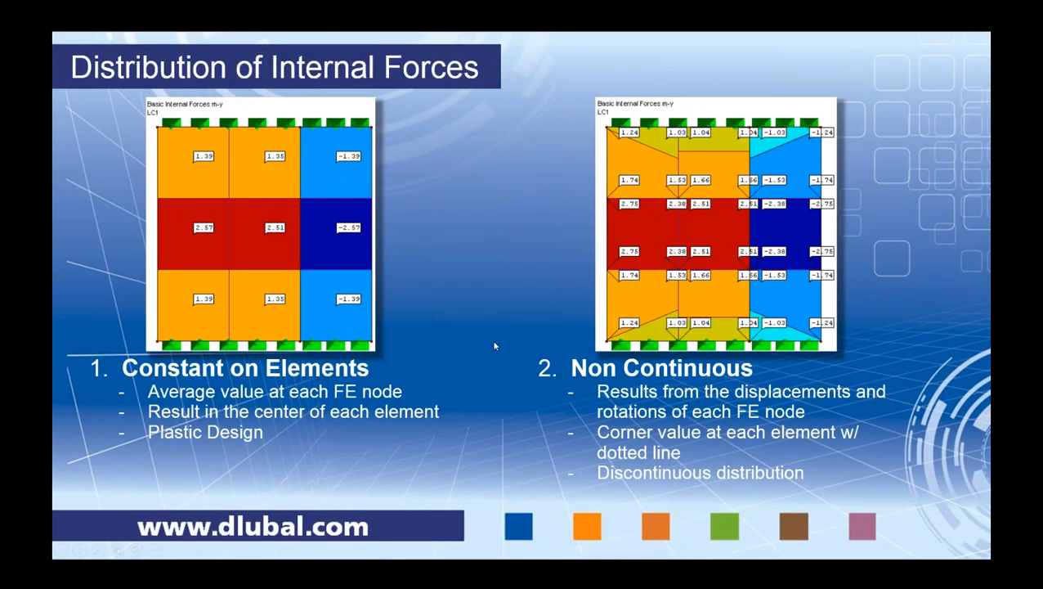
{"action": "key", "text": "alt+Tab"}
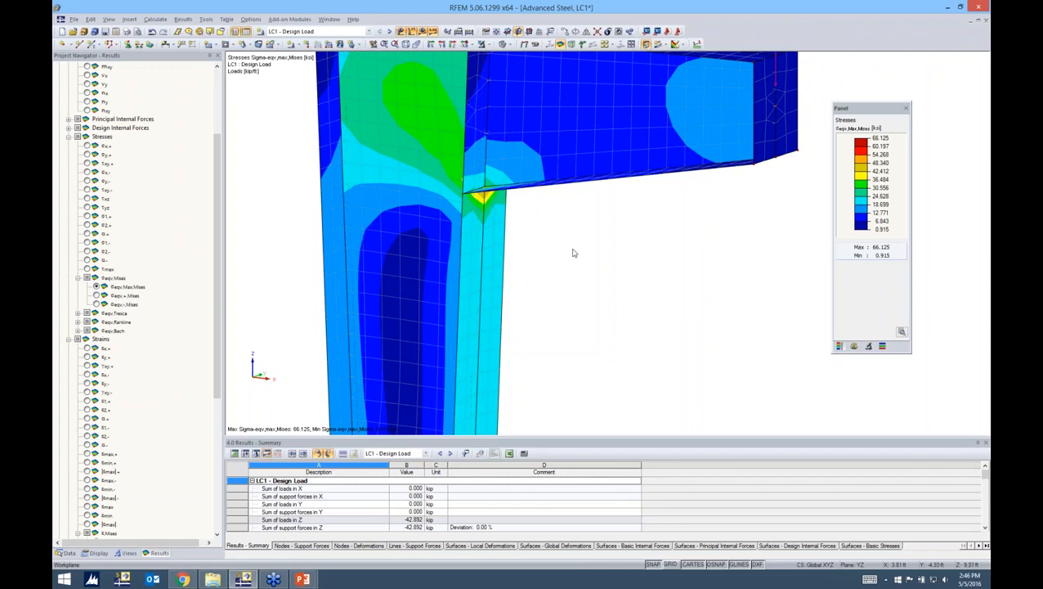
Bring up the display options for the distribution of internal forces/stresses on surfaces.
{"action": "middle_click_drag", "start_coordinate": [435, 194], "coordinate": [578, 229], "text": "ctrl"}
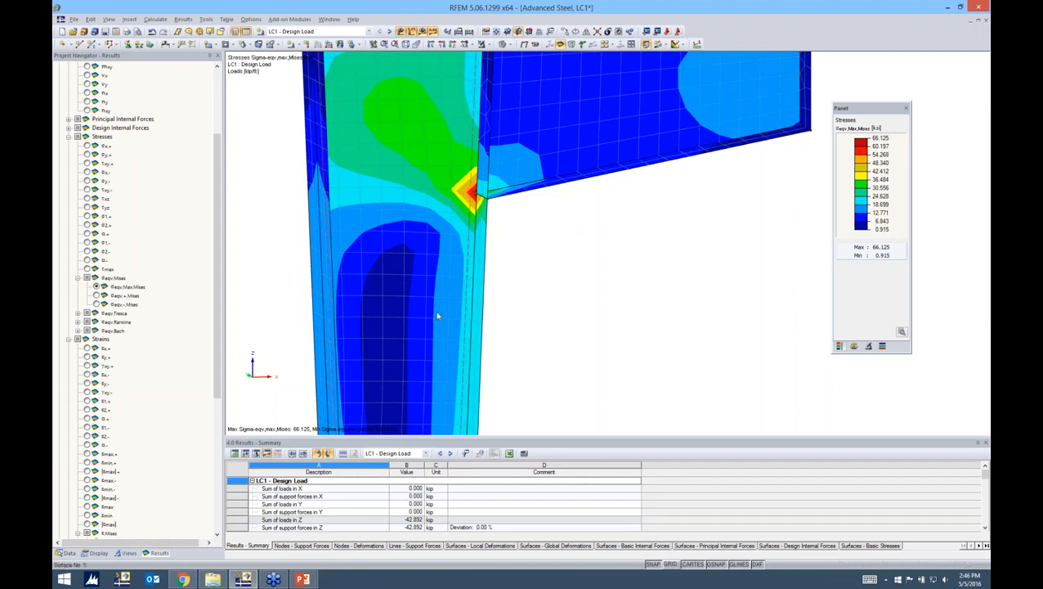
{"action": "left_click", "coordinate": [96, 553]}
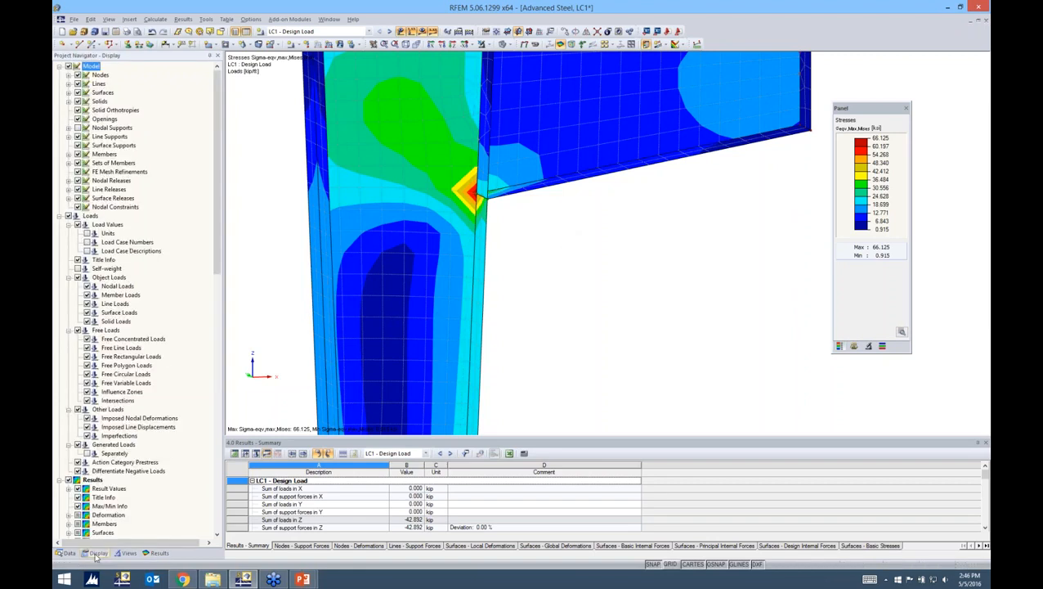
{"action": "scroll", "coordinate": [106, 449], "scroll_direction": "down", "scroll_amount": 3}
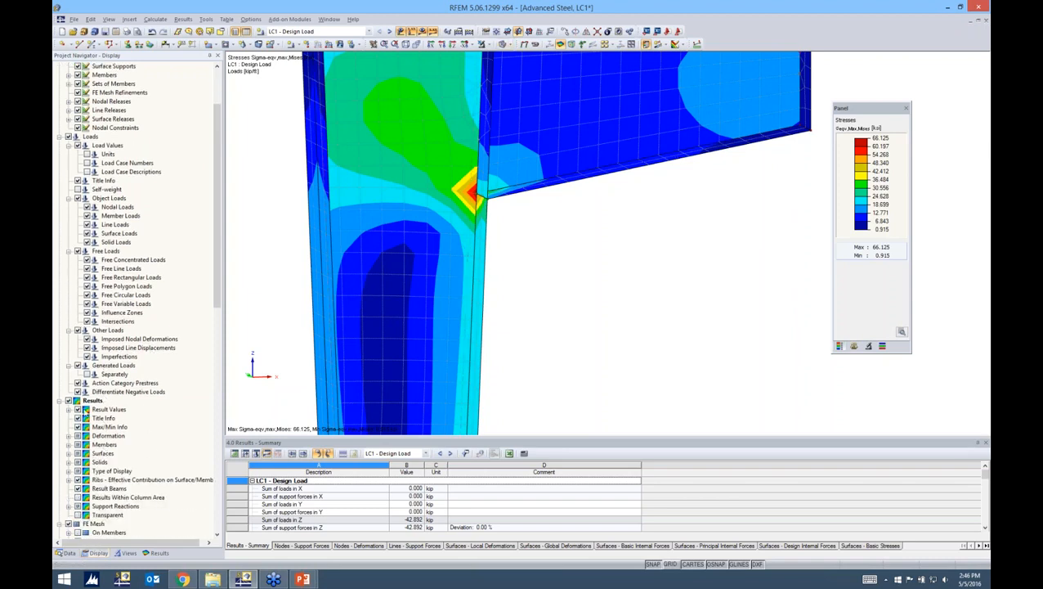
{"action": "scroll", "coordinate": [85, 408], "scroll_direction": "down", "scroll_amount": 1}
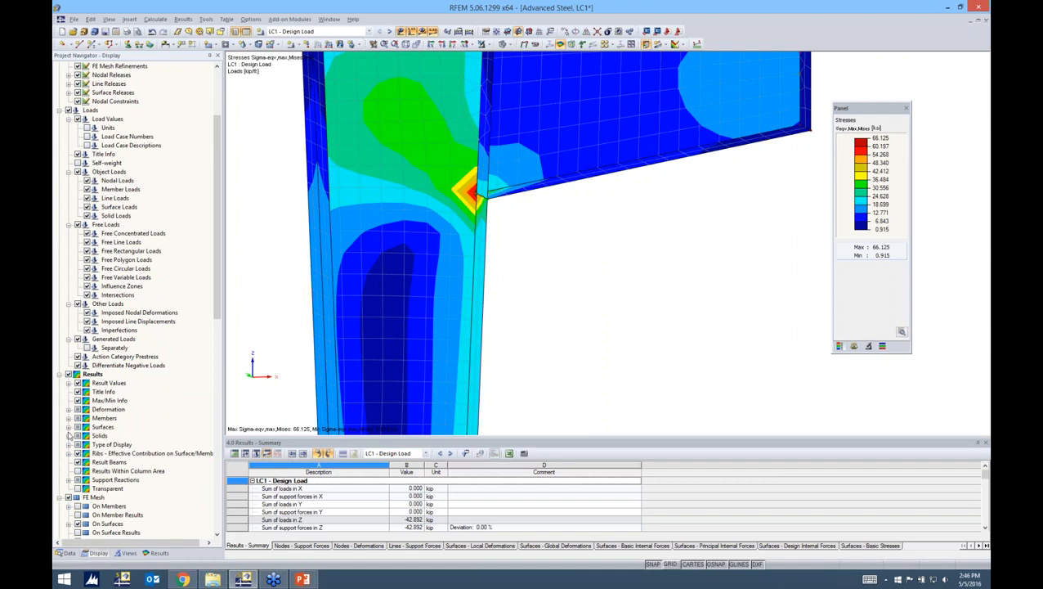
{"action": "left_click", "coordinate": [69, 427]}
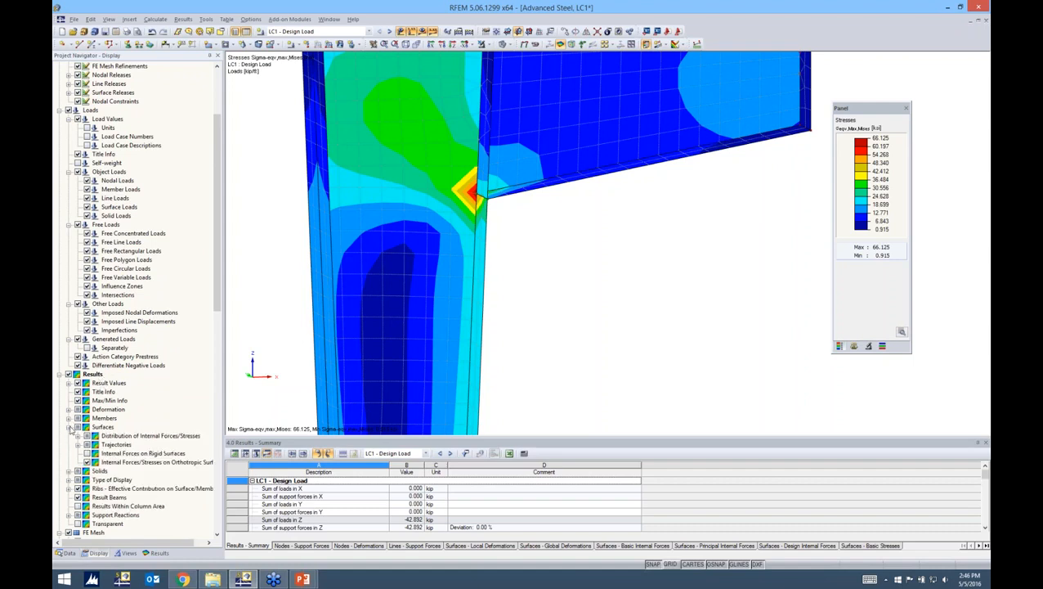
{"action": "scroll", "coordinate": [71, 429], "scroll_direction": "down", "scroll_amount": 2}
{"action": "left_click", "coordinate": [80, 382]}
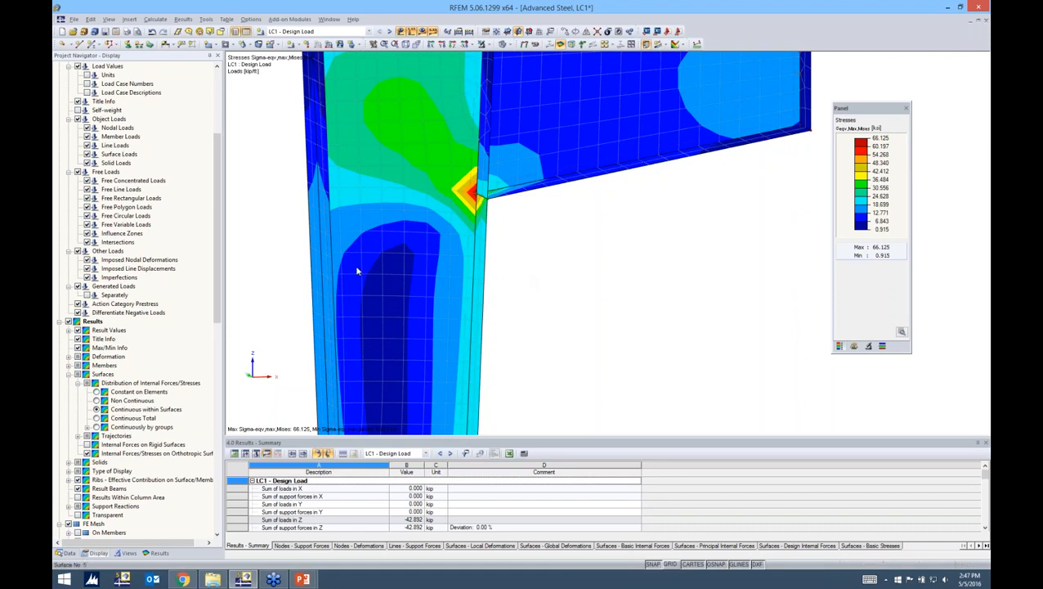
Switch to the PowerPoint slide show on the distribution of internal forces.
{"action": "middle_click_drag", "start_coordinate": [512, 231], "coordinate": [518, 281]}
{"action": "left_click", "coordinate": [303, 578]}
{"action": "left_click", "coordinate": [354, 517]}
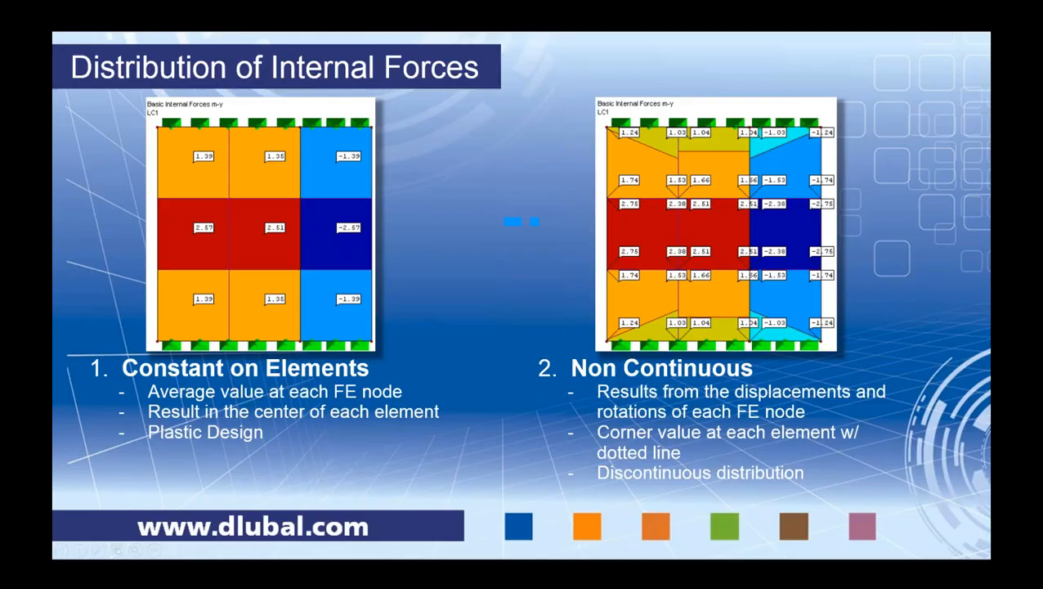
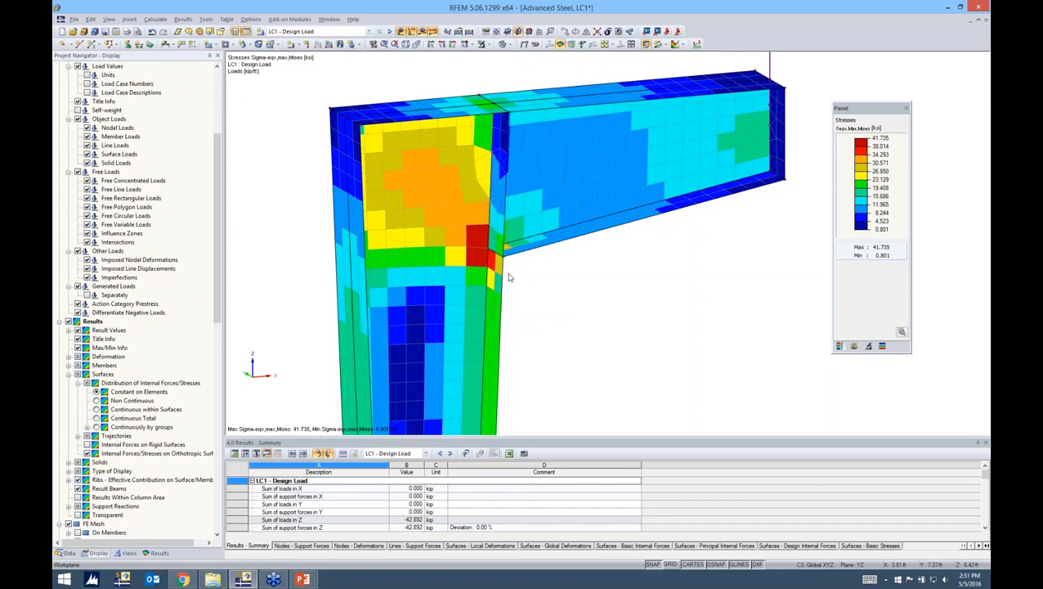
Start a new FE mesh refinement on node 29 at the inner column-cantilever corner.
{"action": "scroll", "coordinate": [496, 258], "scroll_direction": "up", "scroll_amount": 4}
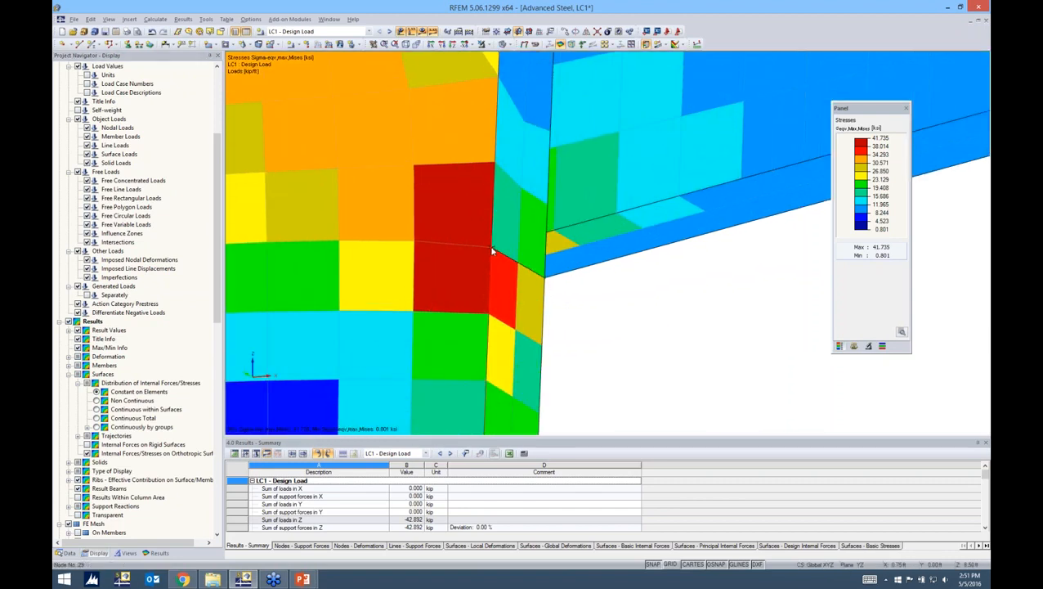
{"action": "right_click", "coordinate": [493, 251]}
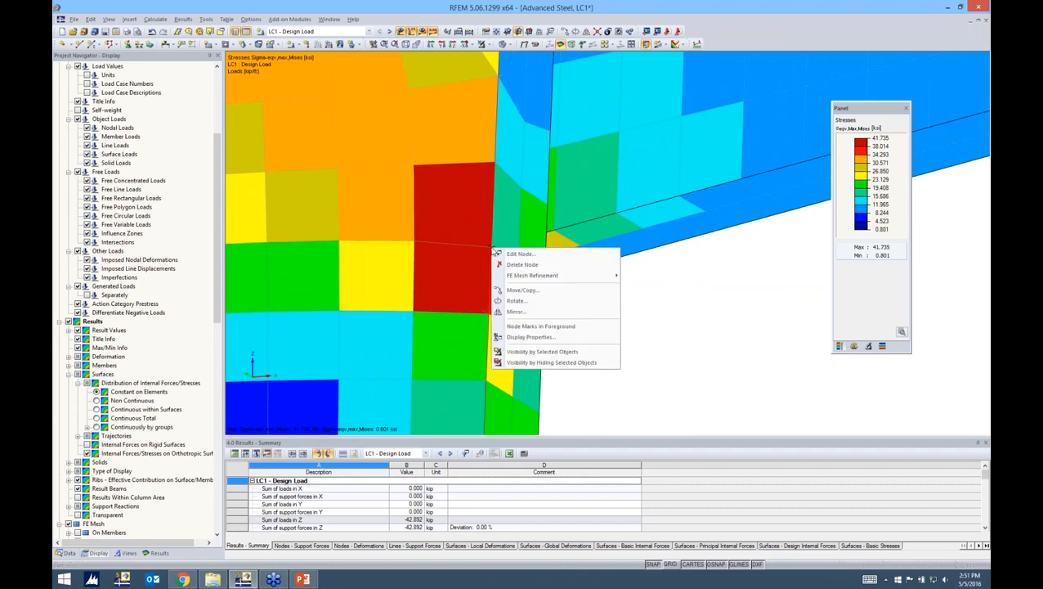
{"action": "mouse_move", "coordinate": [517, 279]}
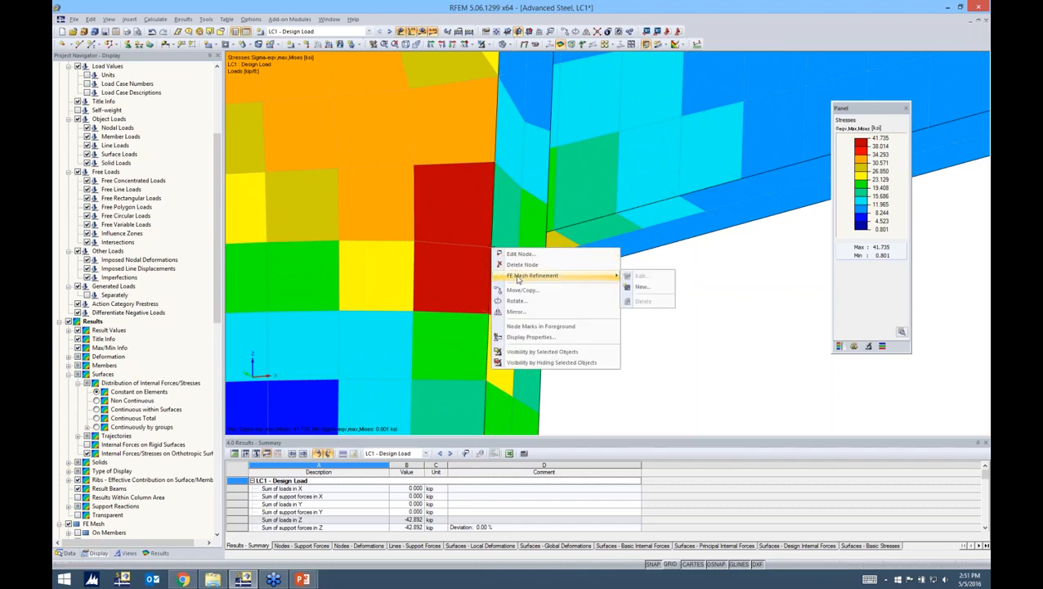
{"action": "left_click", "coordinate": [644, 288]}
{"action": "left_click", "coordinate": [578, 299]}
{"action": "left_click_drag", "start_coordinate": [520, 163], "coordinate": [536, 155]}
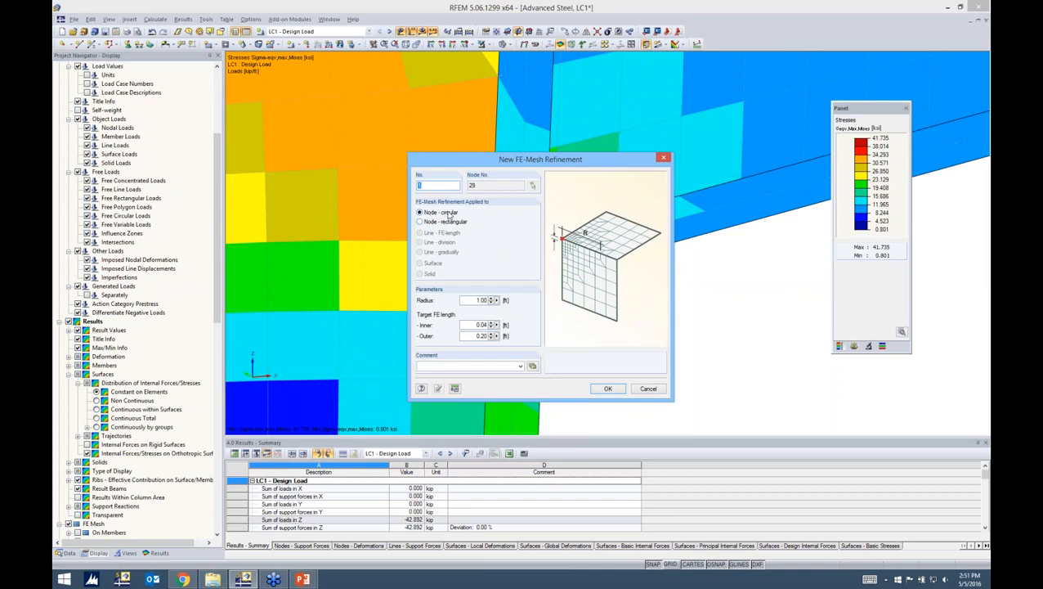
Define a circular node refinement with a 0.5 ft radius and apply it to node 29, accepting deletion of the results and FE mesh.
{"action": "left_click", "coordinate": [422, 224]}
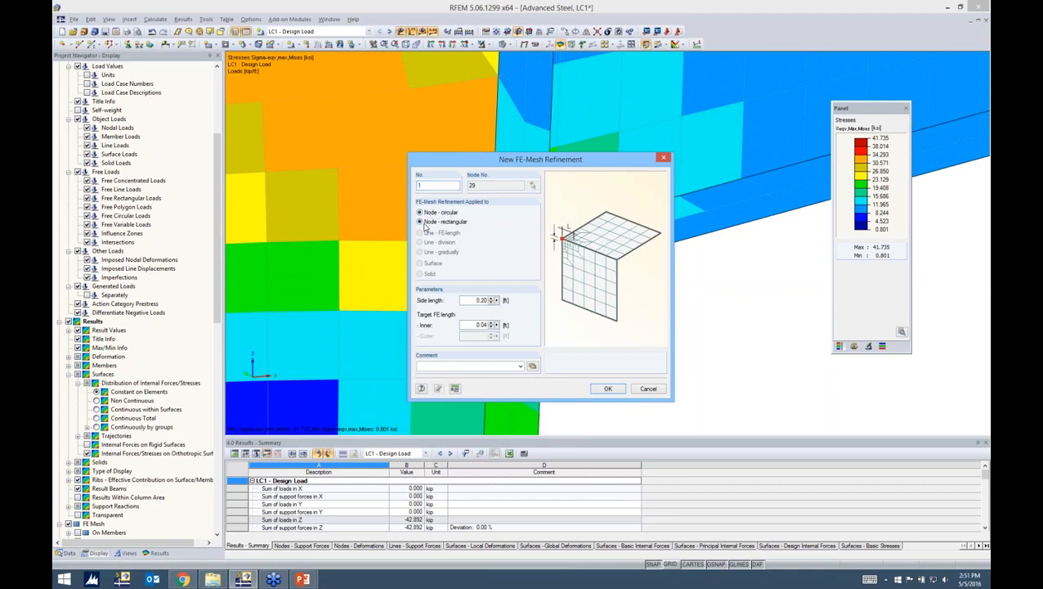
{"action": "left_click", "coordinate": [420, 213]}
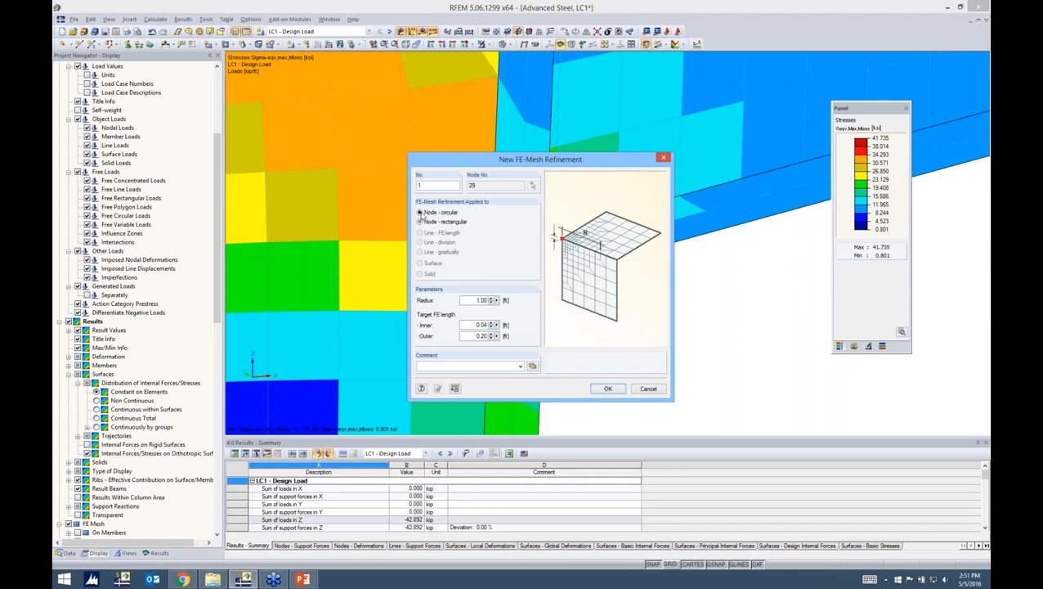
{"action": "double_click", "coordinate": [467, 300]}
{"action": "type", "text": "0.5"}
{"action": "left_click", "coordinate": [609, 389]}
{"action": "left_click", "coordinate": [541, 320]}
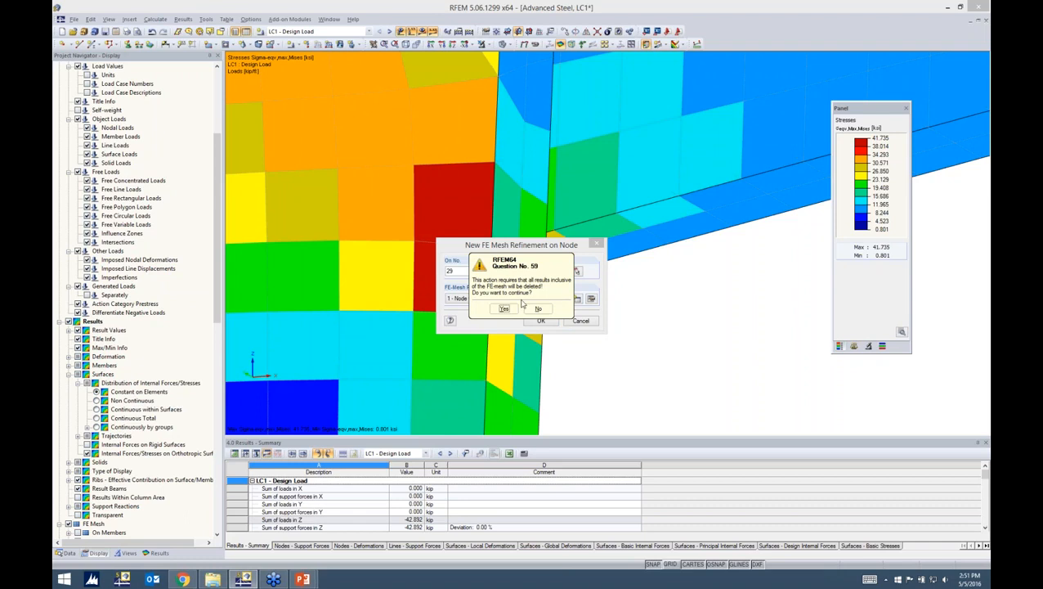
{"action": "left_click", "coordinate": [504, 308]}
{"action": "scroll", "coordinate": [570, 268], "scroll_direction": "down", "scroll_amount": 8}
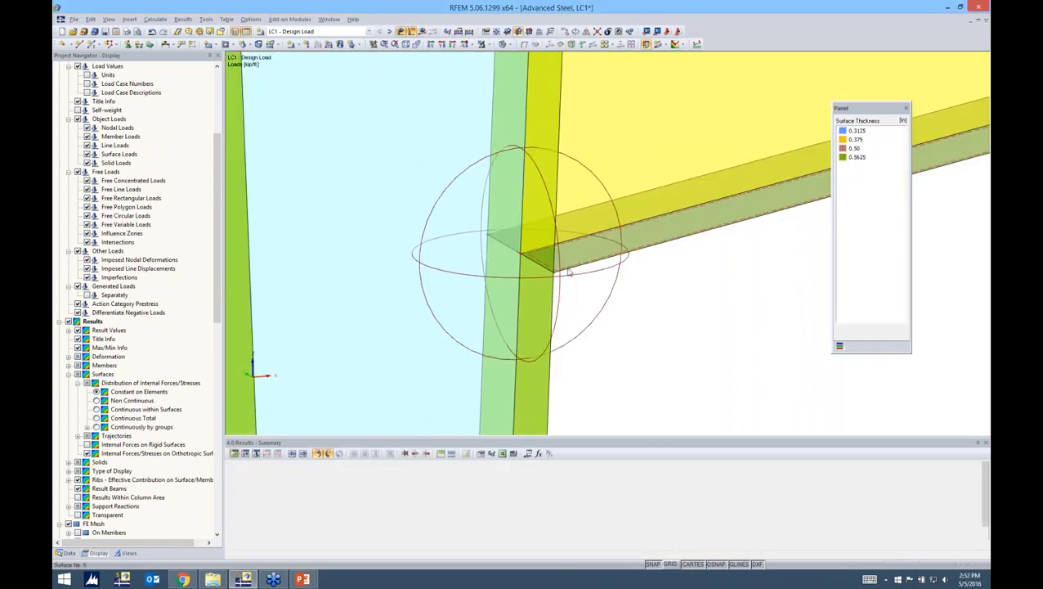
{"action": "middle_click_drag", "start_coordinate": [618, 286], "coordinate": [447, 268], "text": "ctrl"}
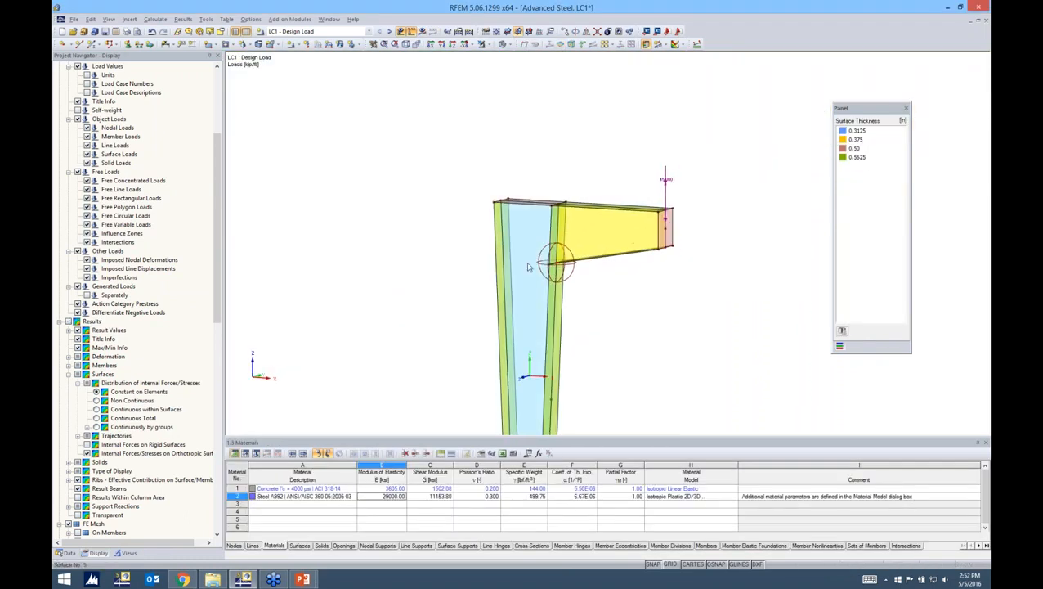
Generate the FE mesh with the circular nodal refinement at the column-cantilever corner.
{"action": "scroll", "coordinate": [570, 254], "scroll_direction": "up", "scroll_amount": 3}
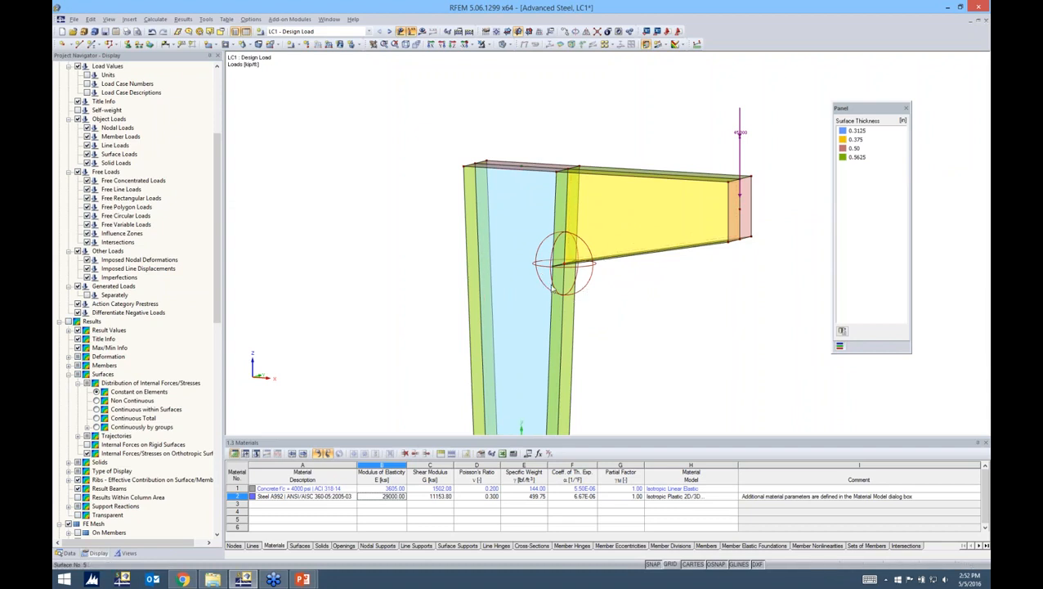
{"action": "scroll", "coordinate": [159, 147], "scroll_direction": "up", "scroll_amount": 6}
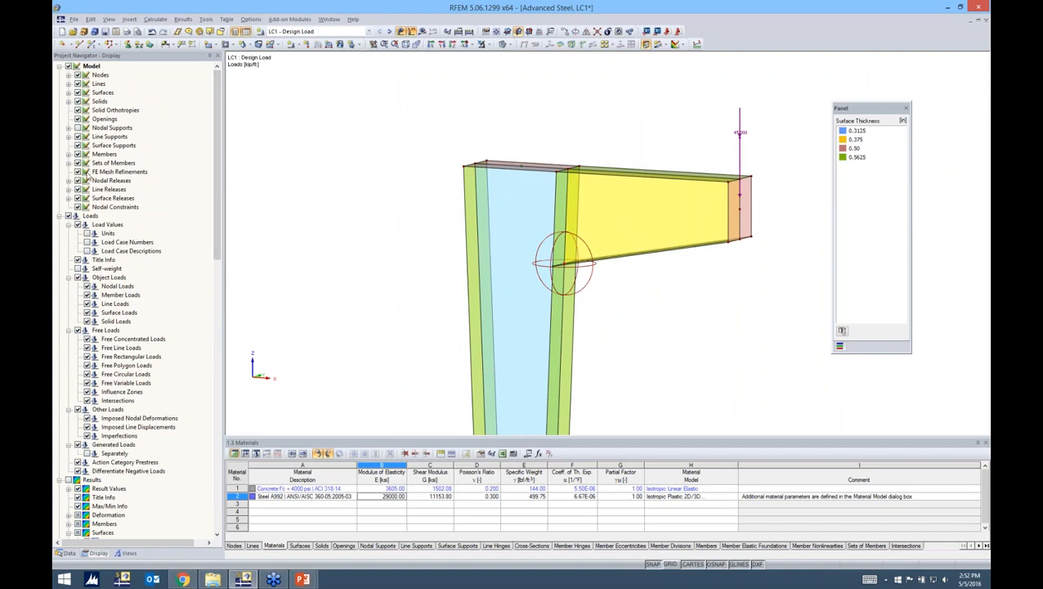
{"action": "left_click", "coordinate": [78, 172]}
{"action": "left_click", "coordinate": [78, 173]}
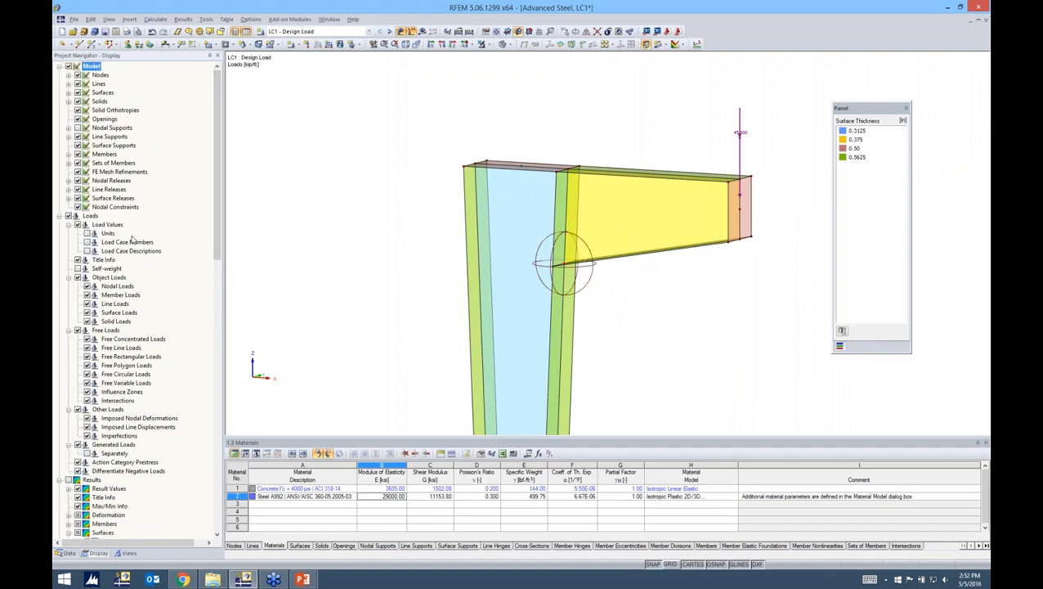
{"action": "left_click", "coordinate": [154, 20]}
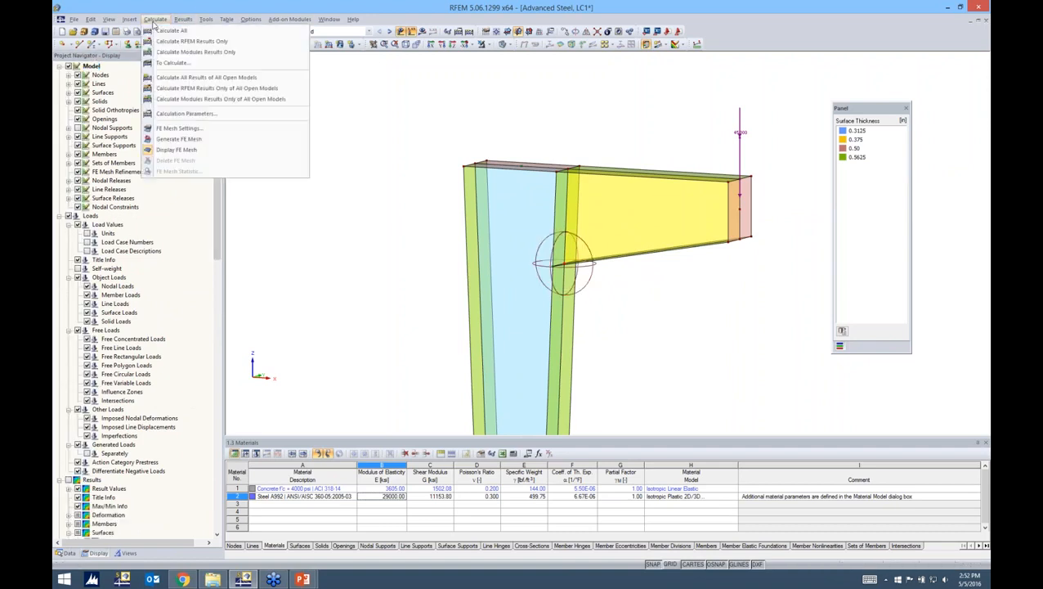
{"action": "left_click", "coordinate": [176, 139]}
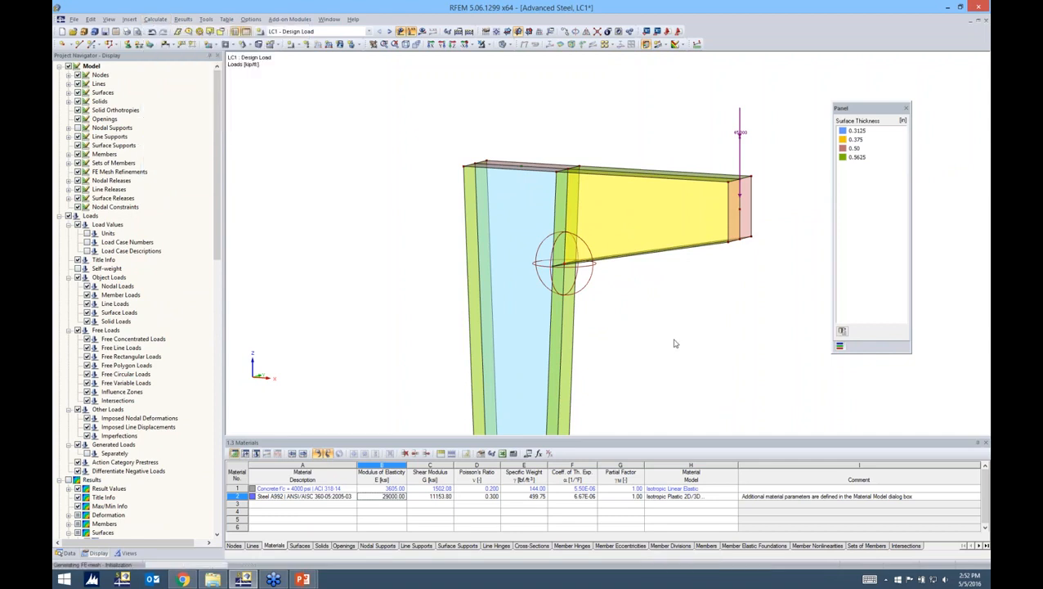
Examine the refined FE mesh around the column-cantilever corner from several angles.
{"action": "scroll", "coordinate": [564, 261], "scroll_direction": "up", "scroll_amount": 1}
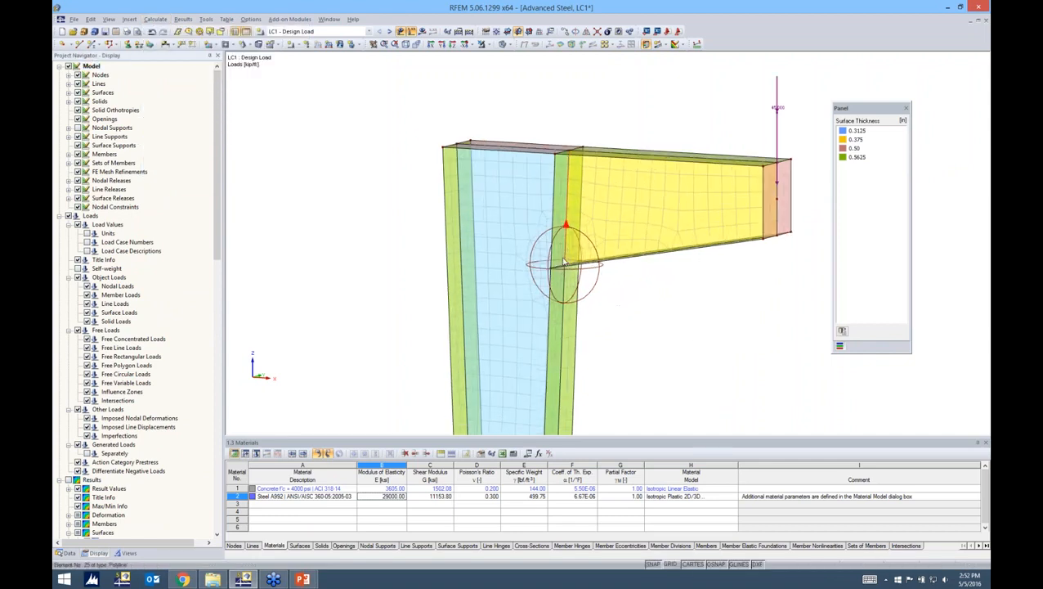
{"action": "scroll", "coordinate": [564, 262], "scroll_direction": "up", "scroll_amount": 3}
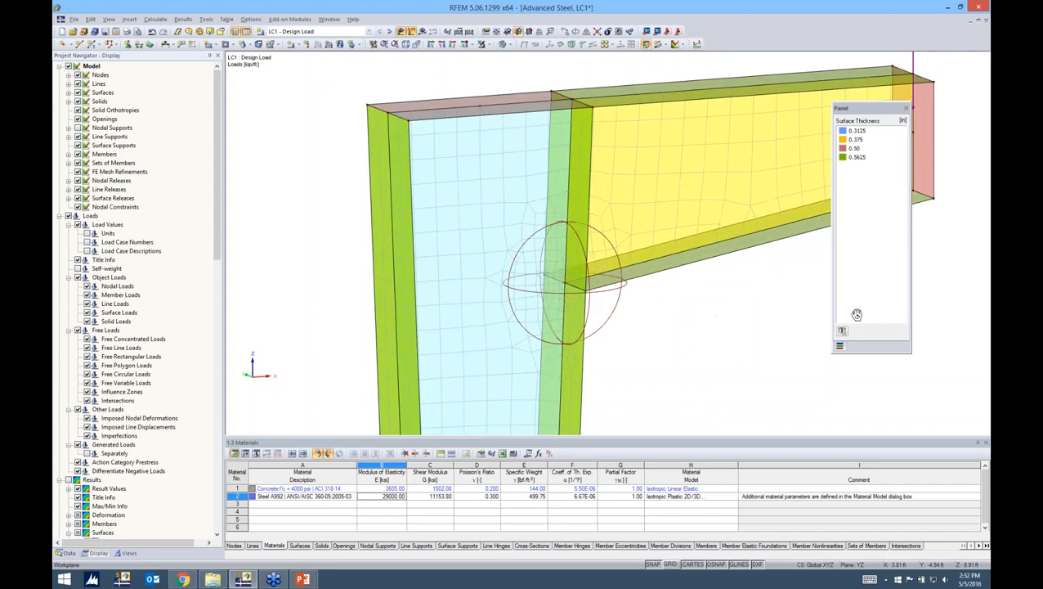
{"action": "right_click", "coordinate": [857, 314]}
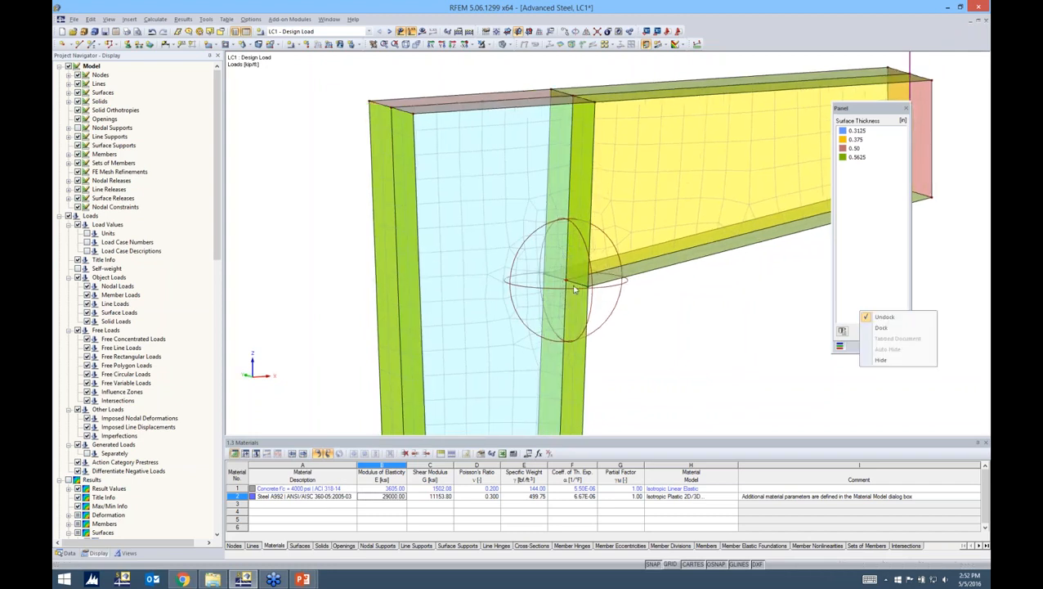
{"action": "left_click", "coordinate": [632, 324]}
{"action": "scroll", "coordinate": [572, 295], "scroll_direction": "up", "scroll_amount": 2}
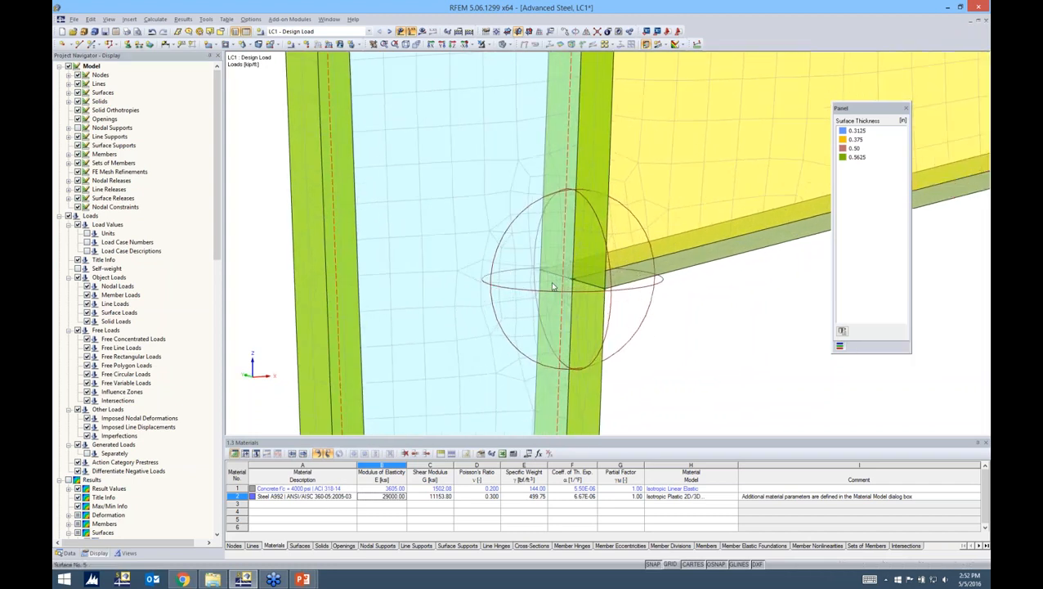
{"action": "scroll", "coordinate": [553, 284], "scroll_direction": "up", "scroll_amount": 1}
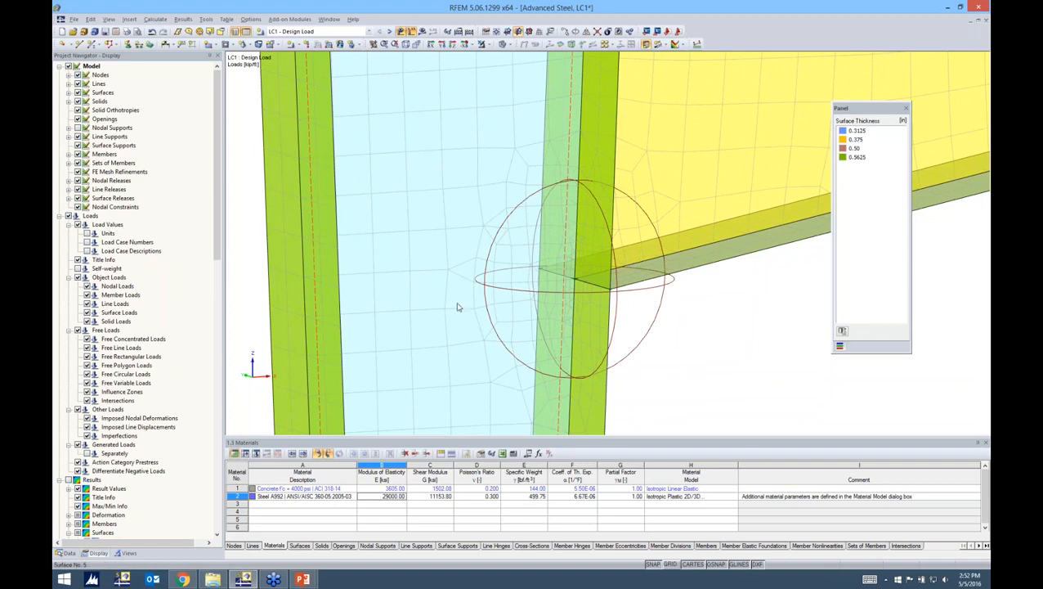
{"action": "middle_click_drag", "start_coordinate": [703, 323], "coordinate": [556, 343], "text": "ctrl"}
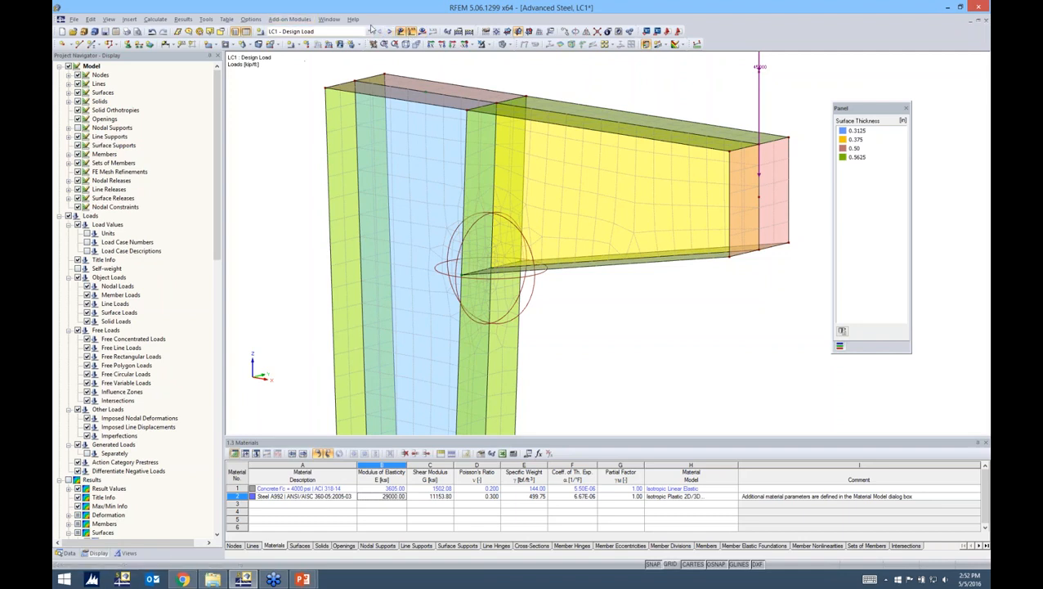
Calculate the LC1 results on the refined mesh and examine the maximum von Mises stresses at the corner.
{"action": "left_click", "coordinate": [421, 31]}
{"action": "left_click", "coordinate": [504, 305]}
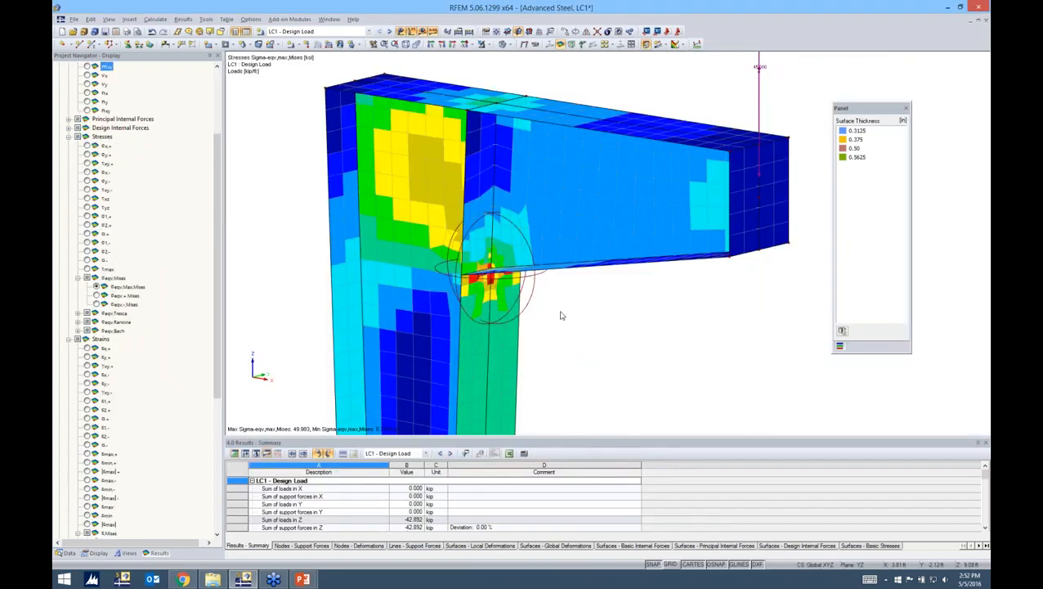
{"action": "middle_click_drag", "start_coordinate": [595, 314], "coordinate": [695, 310], "text": "ctrl"}
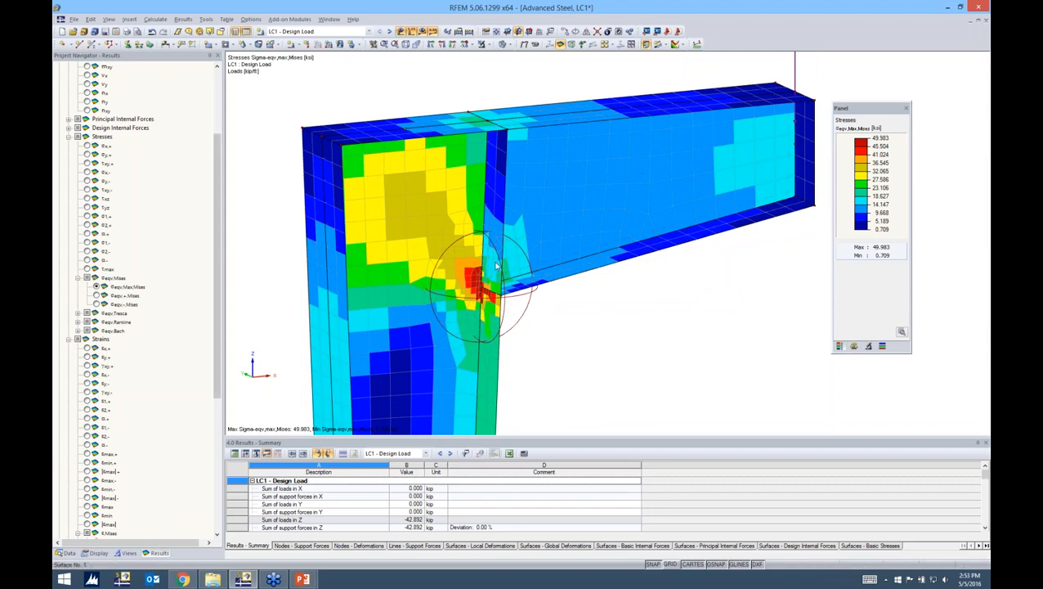
{"action": "middle_click_drag", "start_coordinate": [617, 361], "coordinate": [594, 292]}
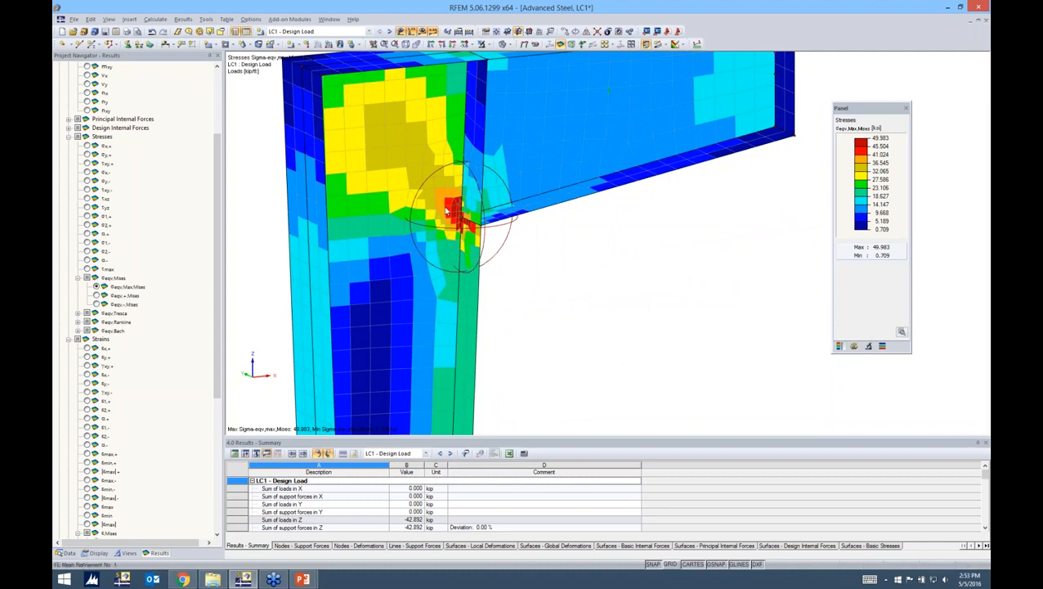
Display the Nonlinearity Rate criterion and examine the yielded elements at the column-cantilever corner.
{"action": "left_click_drag", "start_coordinate": [214, 360], "coordinate": [218, 480]}
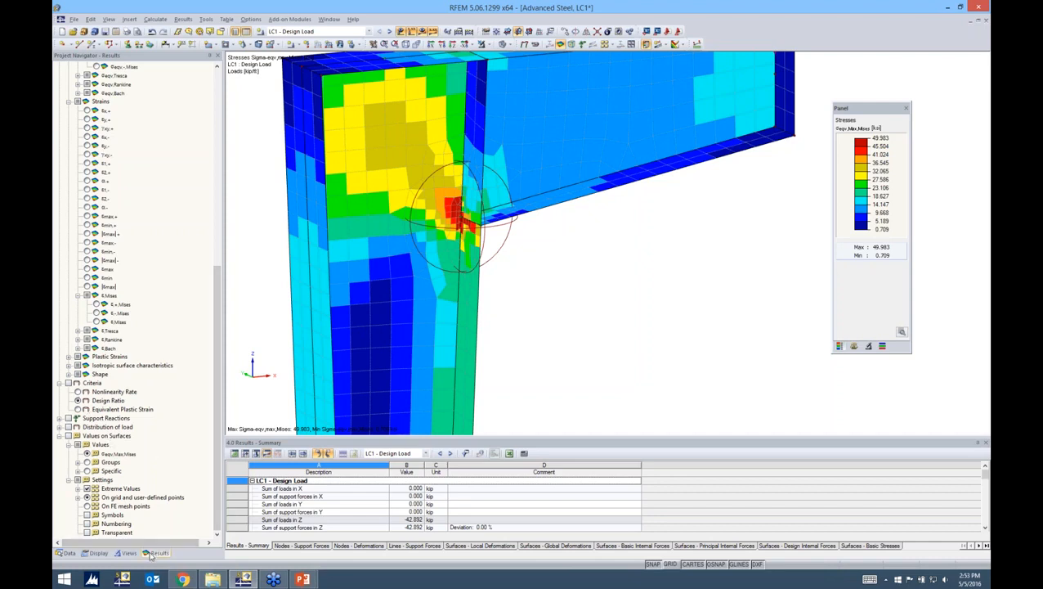
{"action": "left_click", "coordinate": [69, 385]}
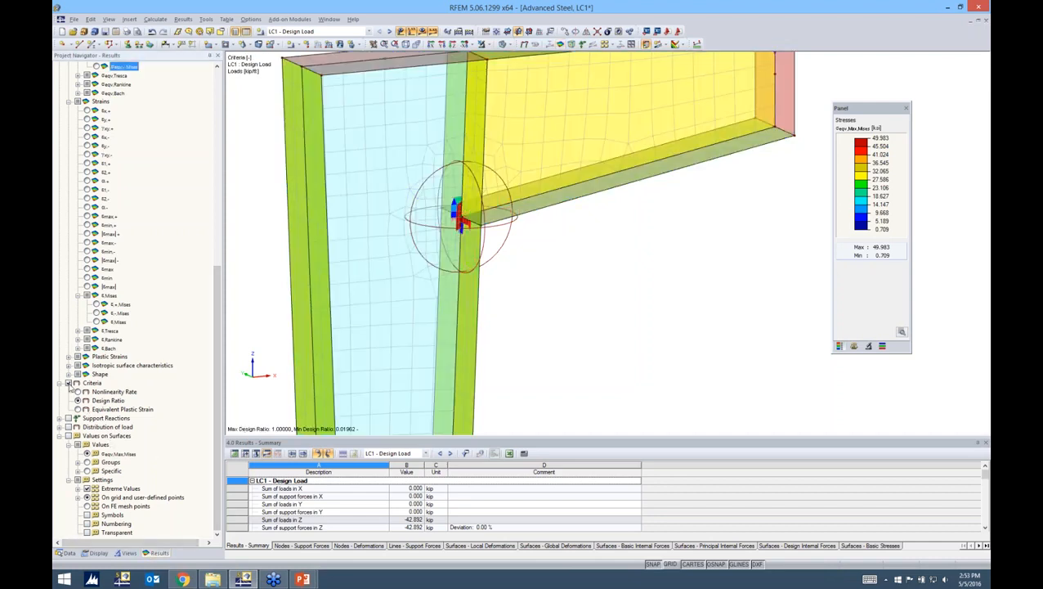
{"action": "left_click", "coordinate": [78, 392]}
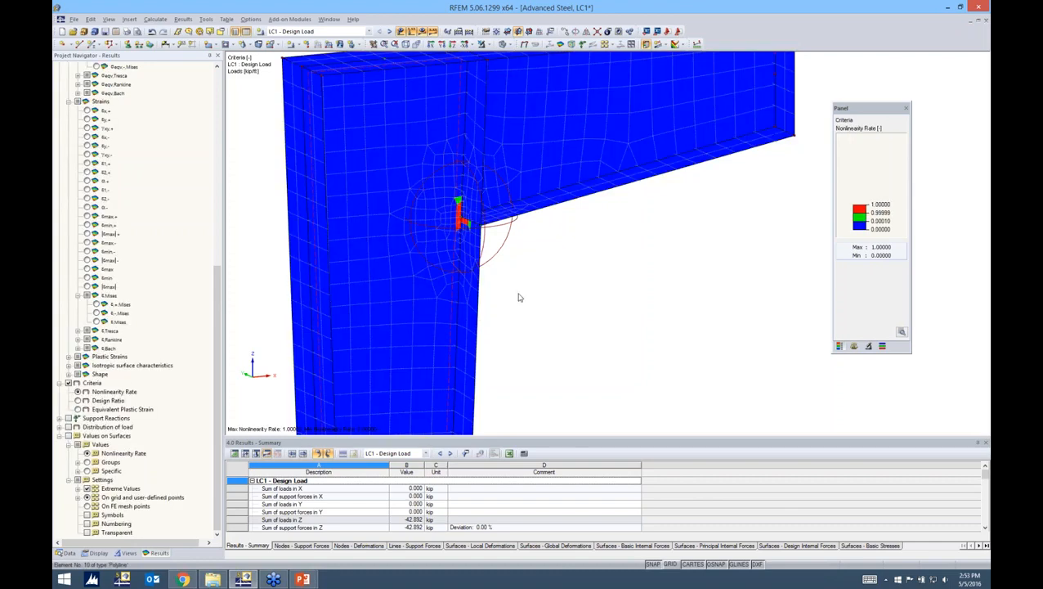
{"action": "middle_click_drag", "start_coordinate": [637, 307], "coordinate": [650, 282], "text": "ctrl"}
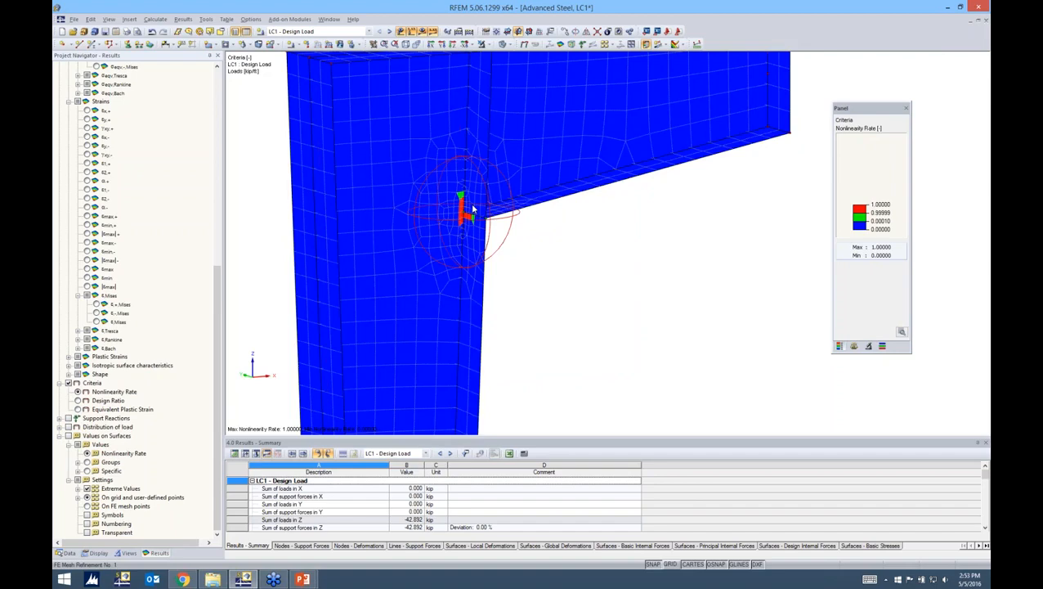
{"action": "scroll", "coordinate": [466, 211], "scroll_direction": "up", "scroll_amount": 3}
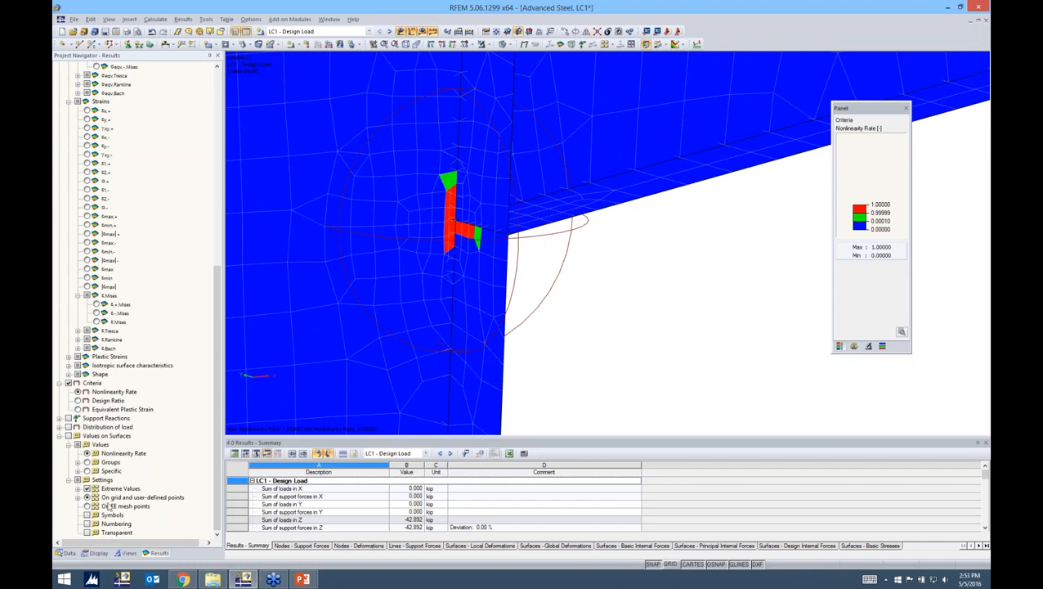
Show the Design Ratio criterion with its isoband value scale reset to default and inspect the corner region.
{"action": "left_click", "coordinate": [78, 401]}
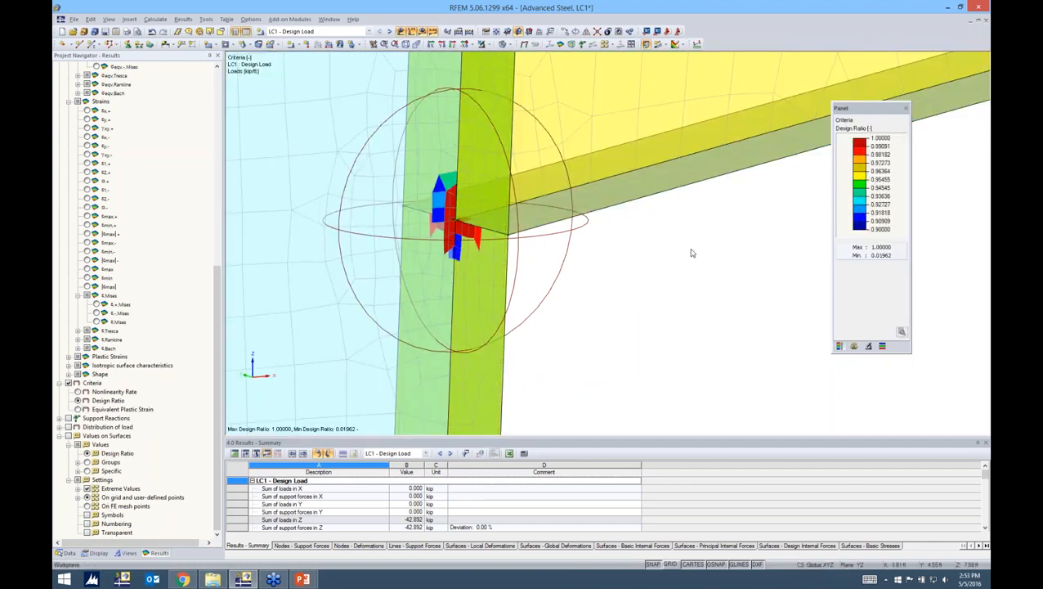
{"action": "double_click", "coordinate": [860, 210]}
{"action": "left_click", "coordinate": [950, 140]}
{"action": "left_click", "coordinate": [923, 334]}
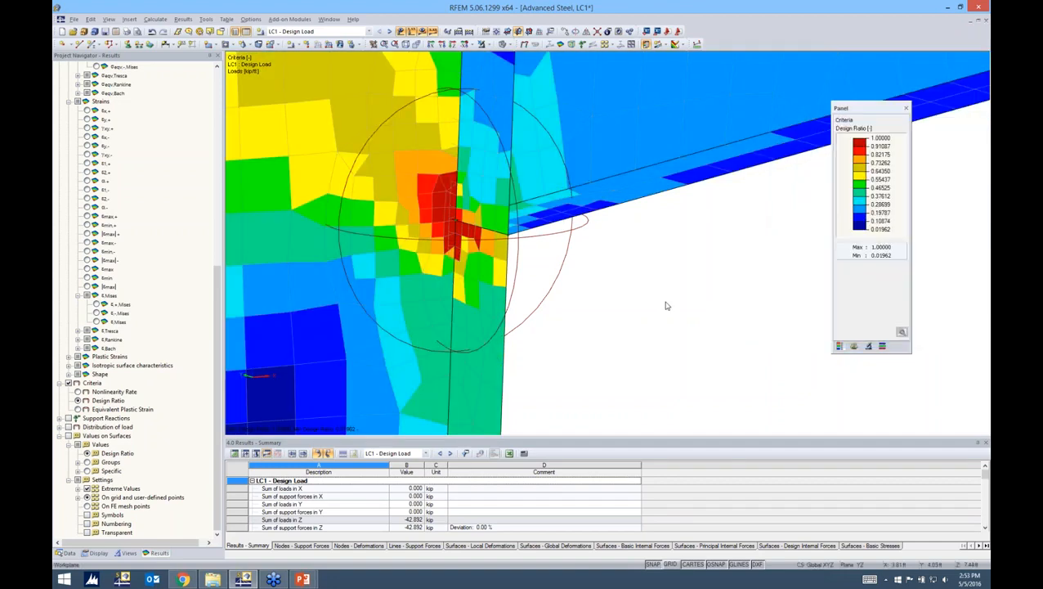
{"action": "scroll", "coordinate": [667, 306], "scroll_direction": "down", "scroll_amount": 3}
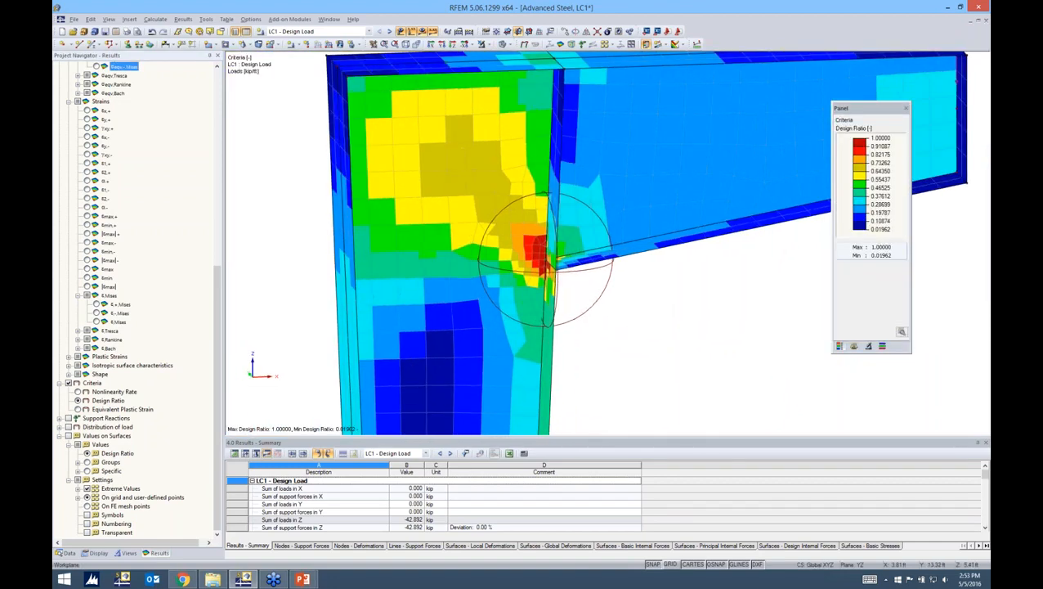
{"action": "middle_click_drag", "start_coordinate": [927, 229], "coordinate": [930, 242], "text": "ctrl"}
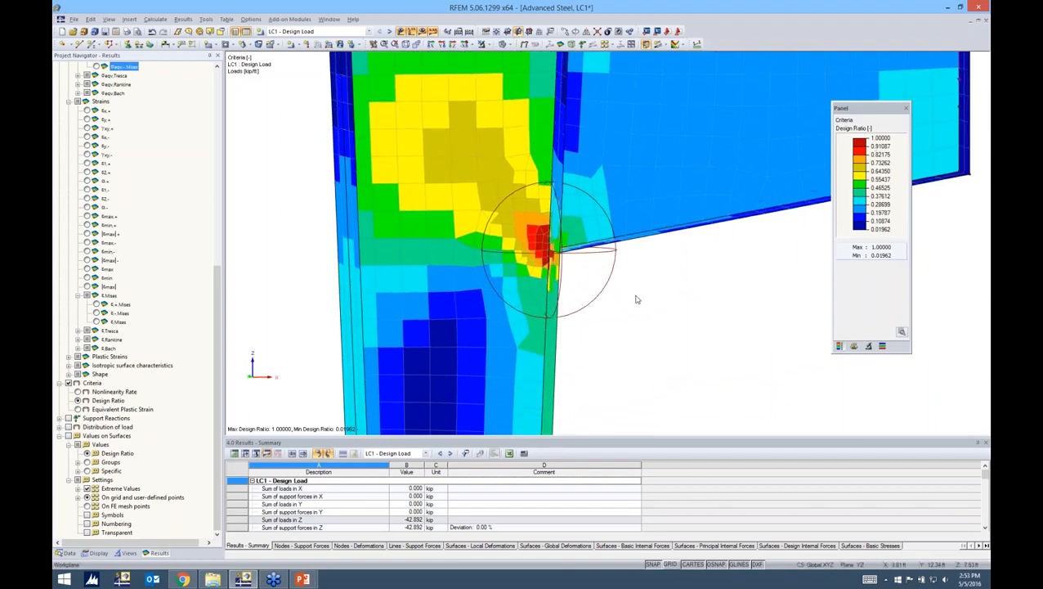
{"action": "middle_click_drag", "start_coordinate": [636, 299], "coordinate": [682, 164], "text": "ctrl"}
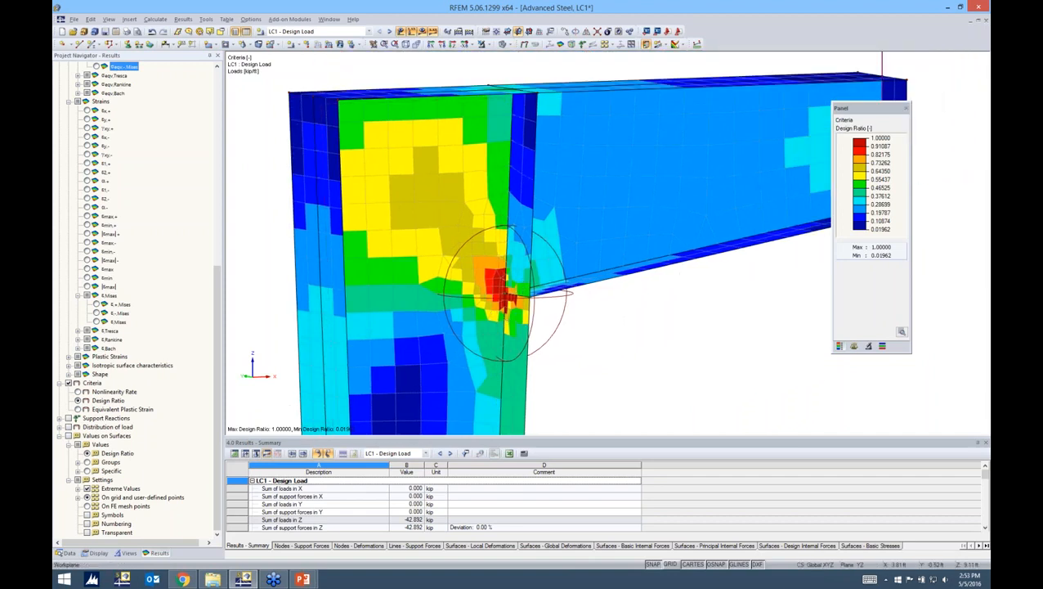
Set the lowest Design Ratio isoband value to 0.9, refill the intermediate values, and inspect the elements at the corner.
{"action": "double_click", "coordinate": [883, 182]}
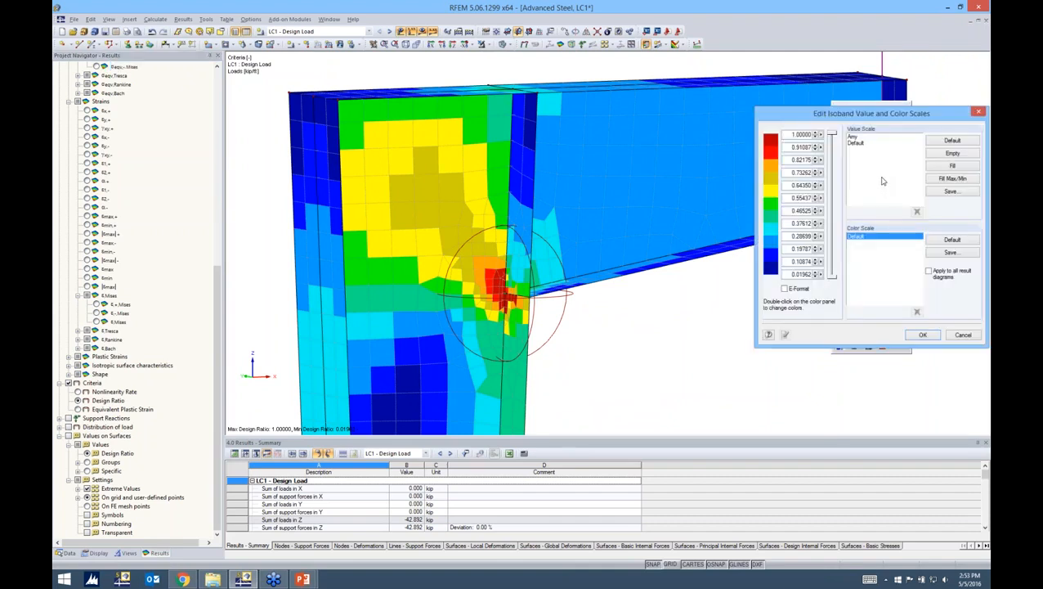
{"action": "left_click_drag", "start_coordinate": [792, 274], "coordinate": [852, 274]}
{"action": "type", "text": "0.9"}
{"action": "left_click", "coordinate": [940, 166]}
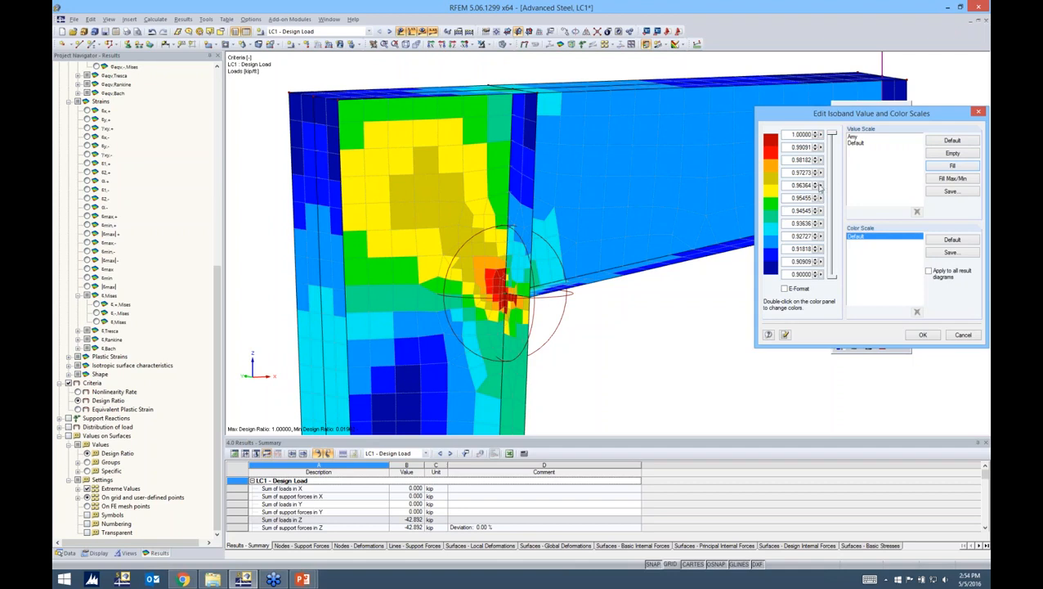
{"action": "left_click", "coordinate": [912, 336]}
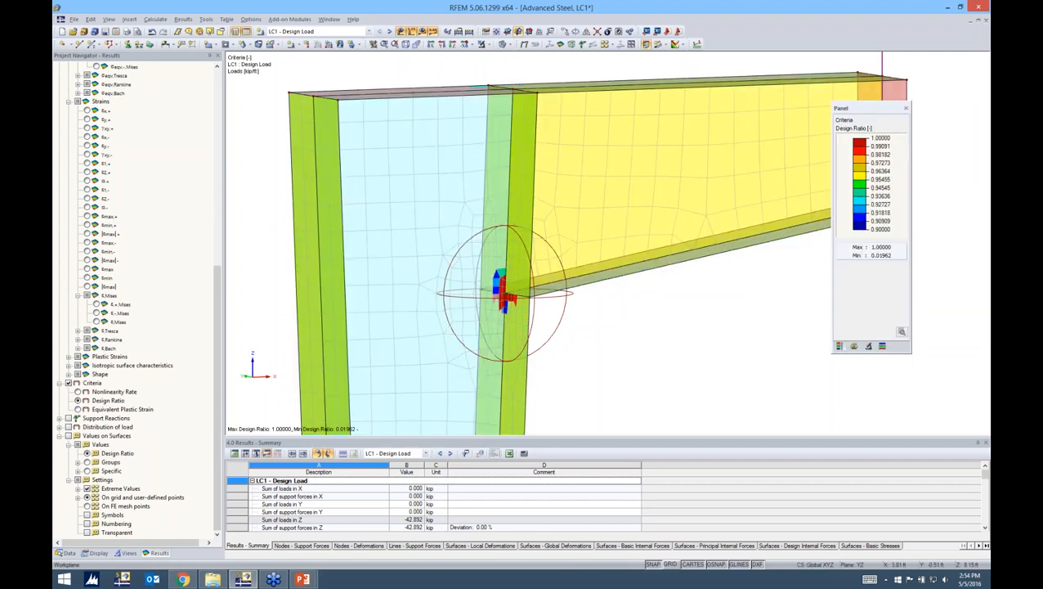
{"action": "middle_click_drag", "start_coordinate": [635, 330], "coordinate": [703, 326], "text": "ctrl"}
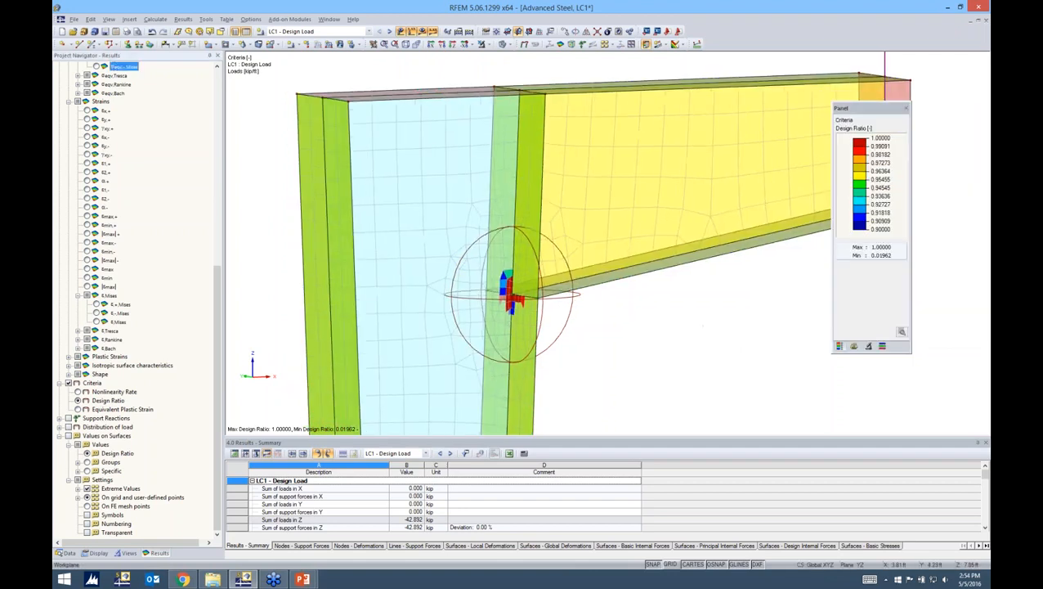
{"action": "scroll", "coordinate": [507, 246], "scroll_direction": "up", "scroll_amount": 5}
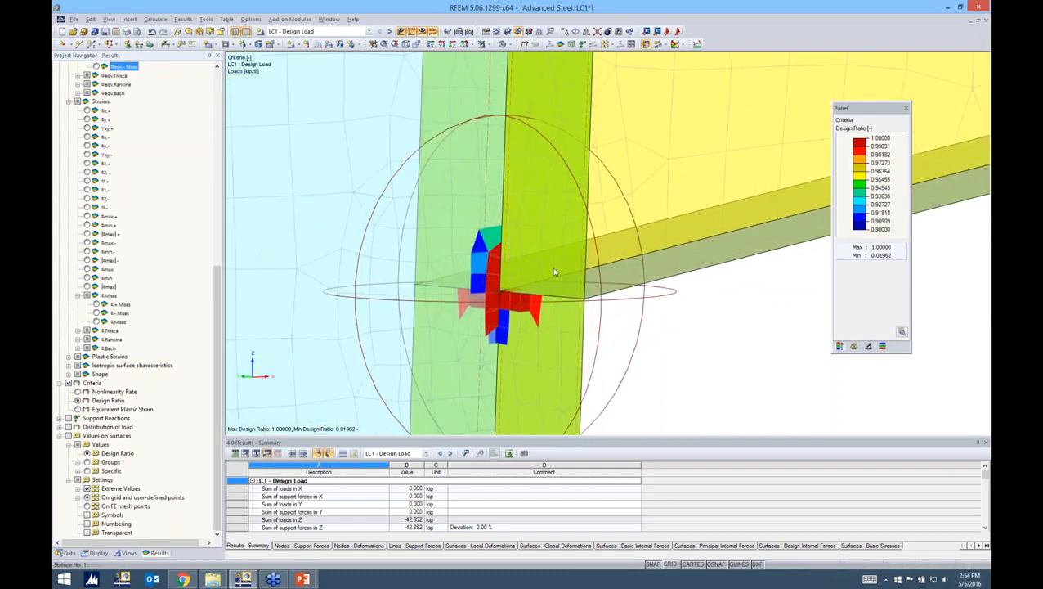
{"action": "scroll", "coordinate": [740, 328], "scroll_direction": "down", "scroll_amount": 1}
{"action": "middle_click_drag", "start_coordinate": [749, 330], "coordinate": [640, 307], "text": "ctrl"}
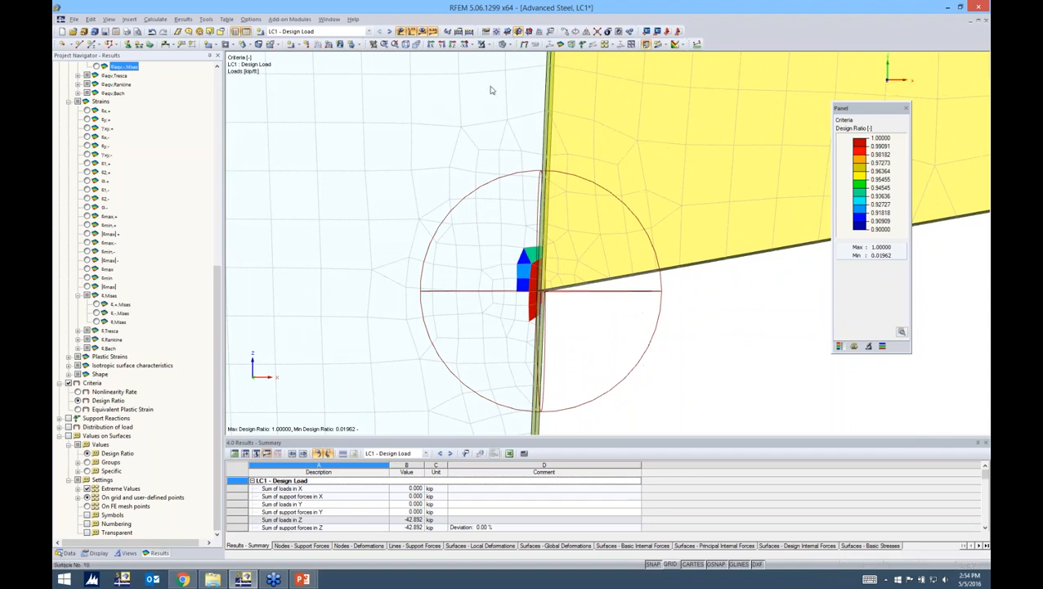
Make the RF-STEEL Surfaces CA1 general stress analysis case current and open the RF-STEEL Surfaces module.
{"action": "left_click", "coordinate": [369, 32]}
{"action": "left_click", "coordinate": [365, 46]}
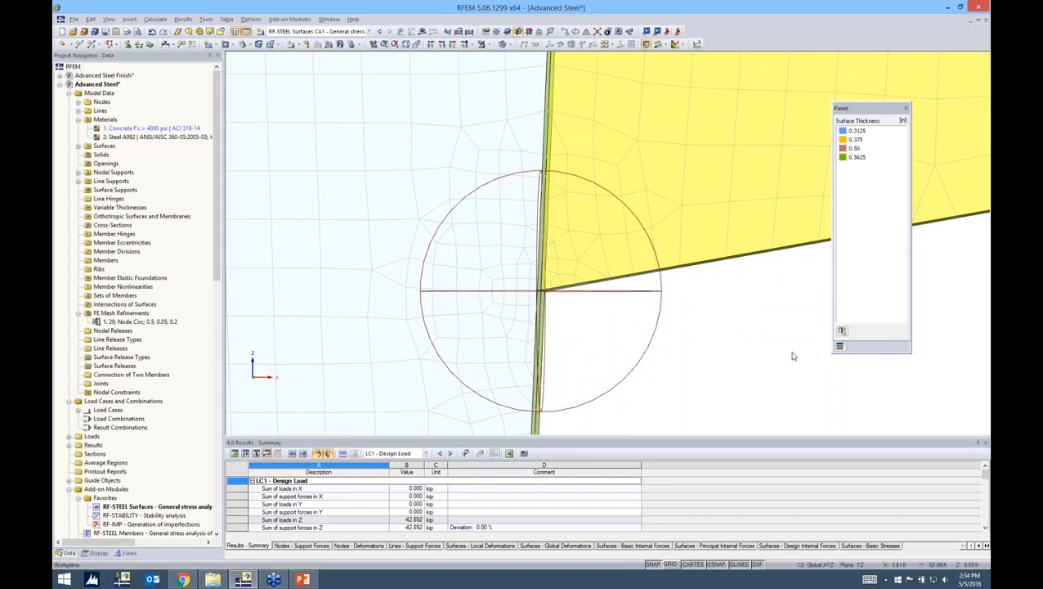
{"action": "left_click", "coordinate": [290, 19]}
{"action": "left_click", "coordinate": [296, 31]}
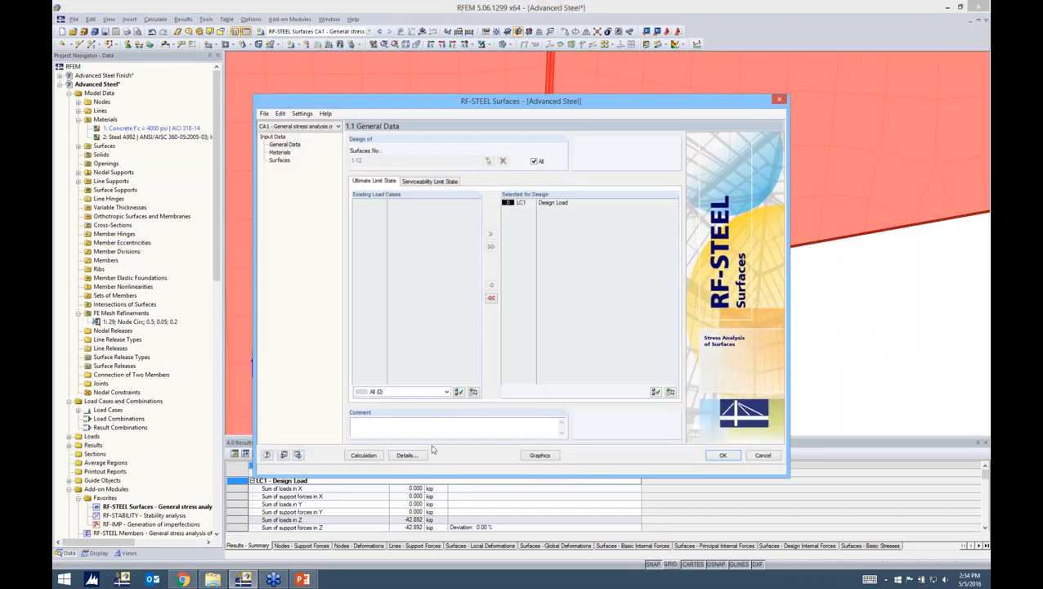
Review the design details for stresses taken from RFEM and the distribution of internal forces, and accept them.
{"action": "left_click", "coordinate": [407, 456]}
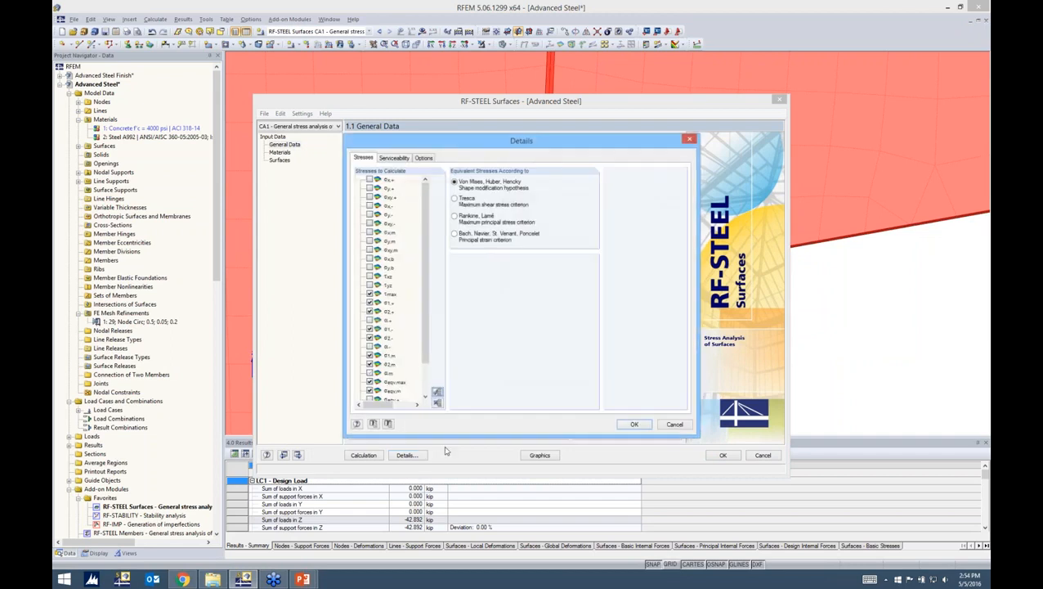
{"action": "left_click", "coordinate": [425, 158]}
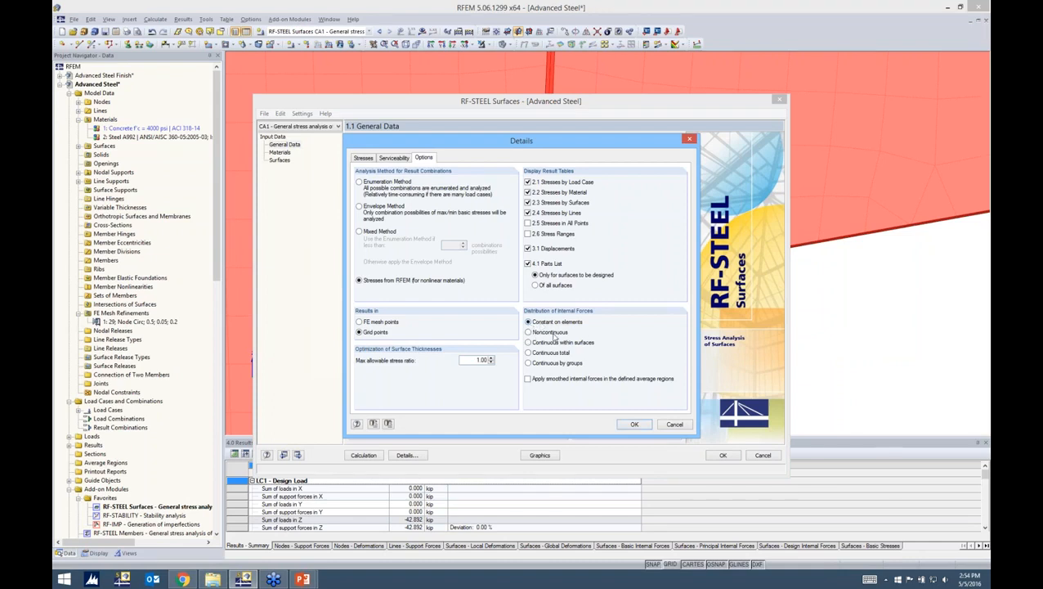
{"action": "left_click", "coordinate": [634, 423]}
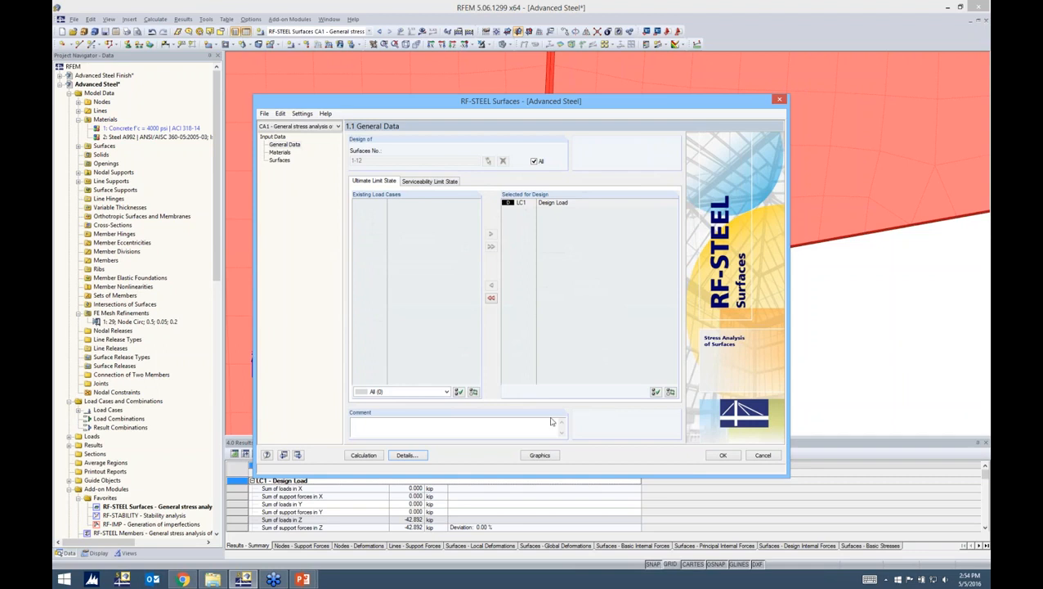
Accept the RF-STEEL Surfaces input and display the CA1 equivalent stress ratio results to inspect the column-cantilever corner.
{"action": "left_click", "coordinate": [722, 455]}
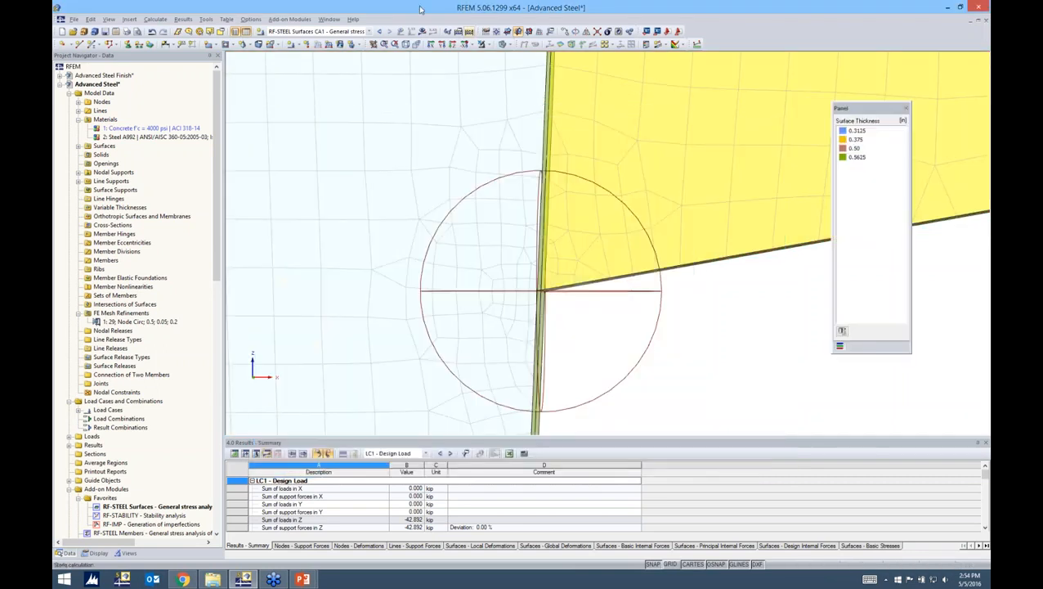
{"action": "left_click", "coordinate": [295, 32]}
{"action": "left_click", "coordinate": [289, 48]}
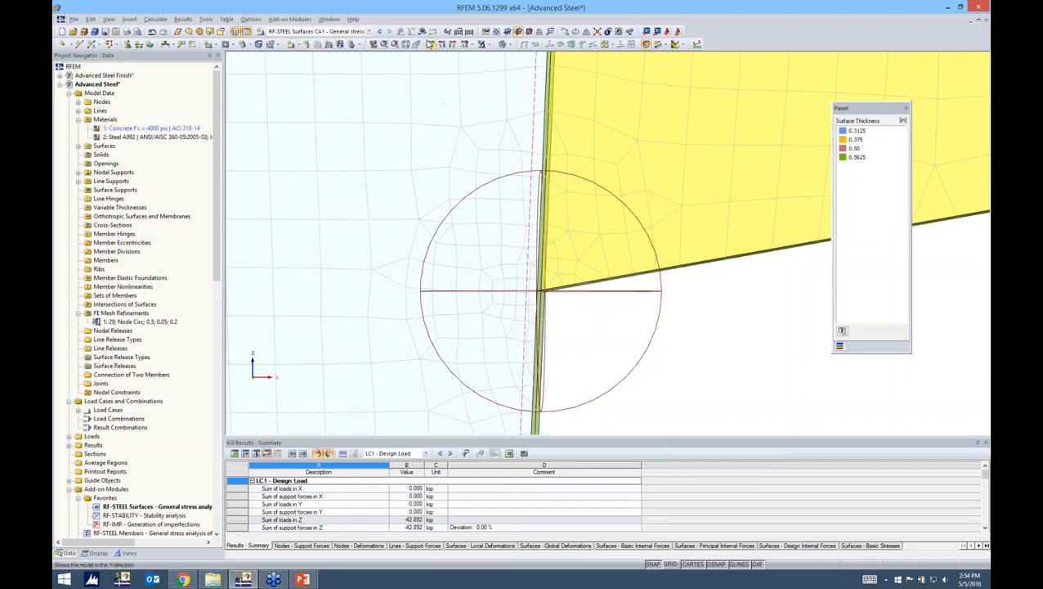
{"action": "left_click", "coordinate": [422, 31]}
{"action": "left_click", "coordinate": [504, 309]}
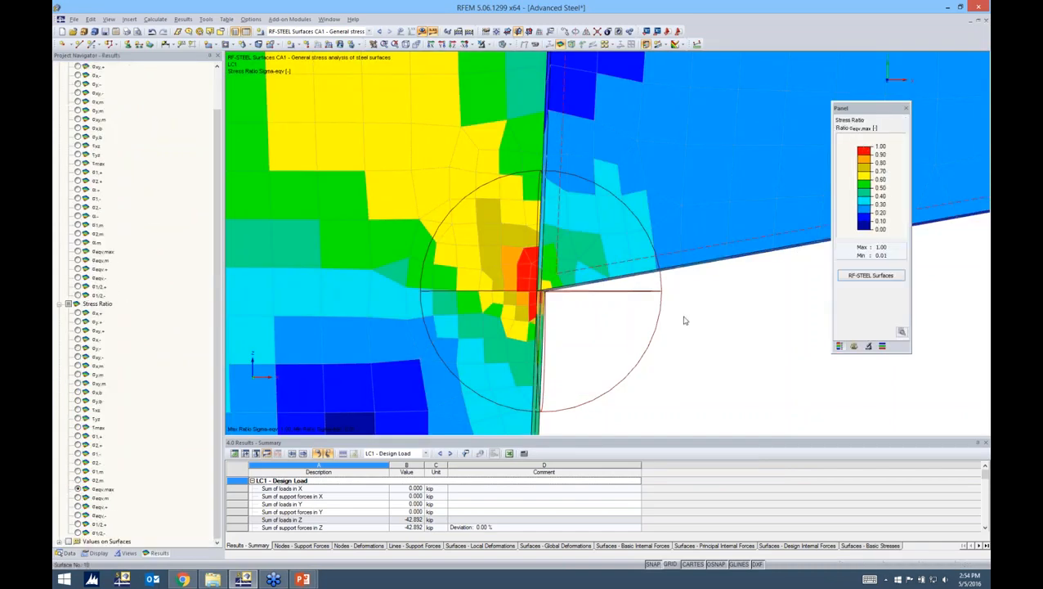
{"action": "scroll", "coordinate": [720, 313], "scroll_direction": "down", "scroll_amount": 3}
{"action": "middle_click_drag", "start_coordinate": [720, 313], "coordinate": [652, 313], "text": "ctrl"}
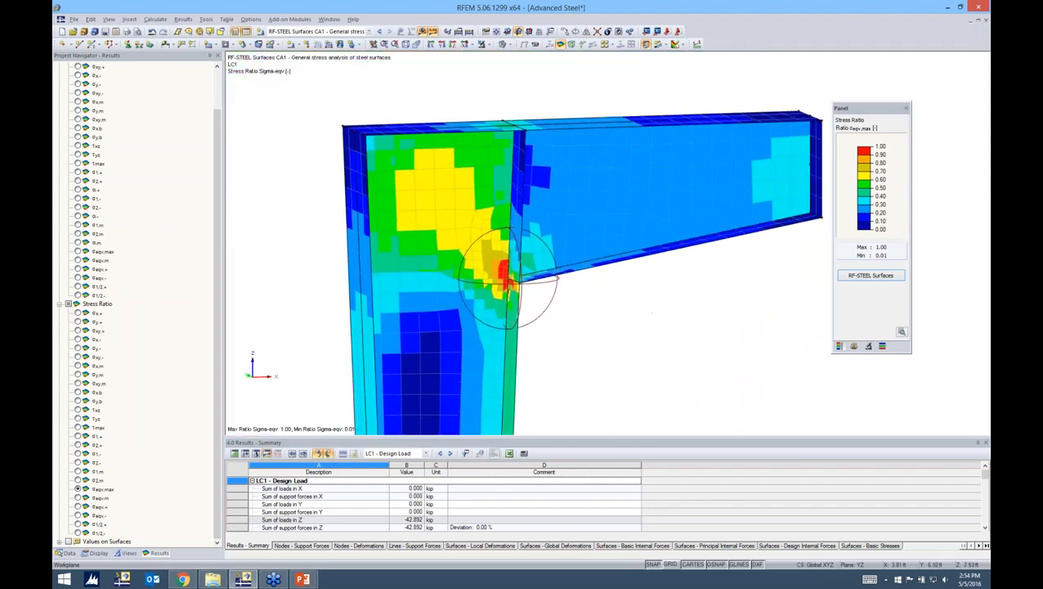
Switch to the PowerPoint slide show and go to the AISC Modelling of Imperfections slide.
{"action": "mouse_move", "coordinate": [315, 581]}
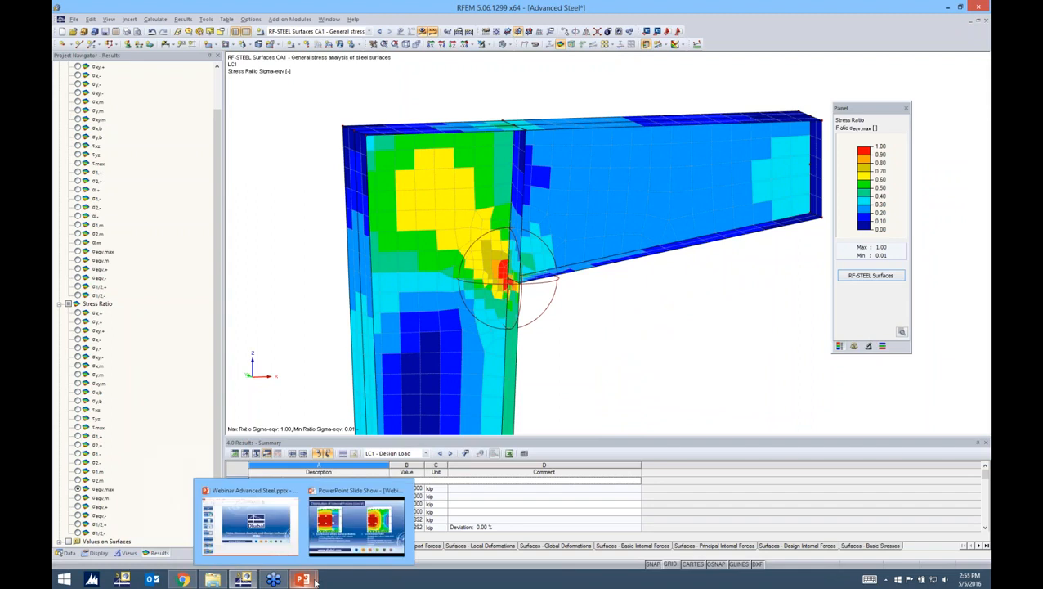
{"action": "left_click", "coordinate": [338, 533]}
{"action": "left_click", "coordinate": [344, 252]}
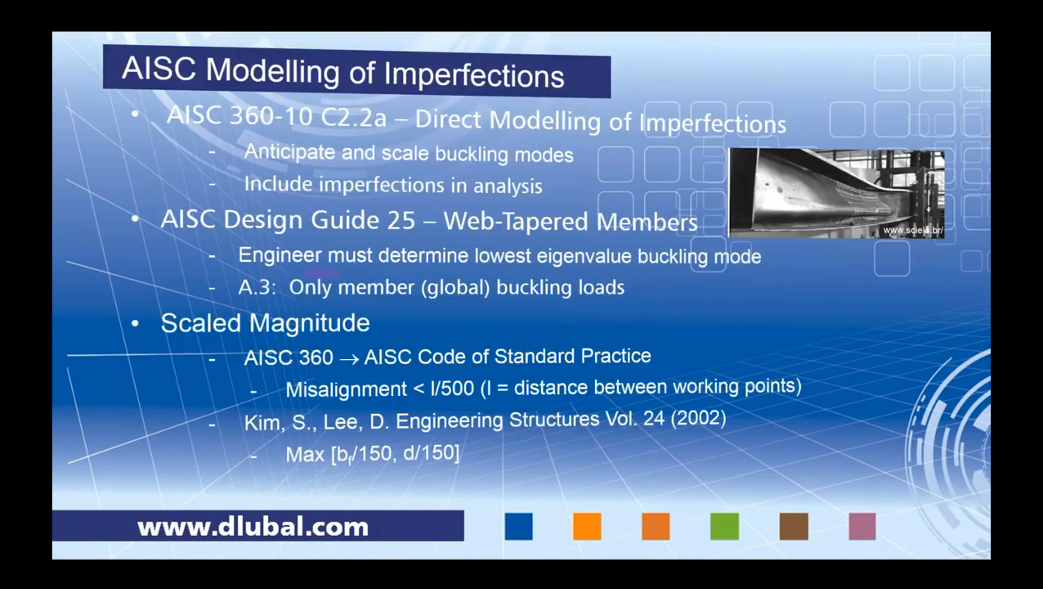
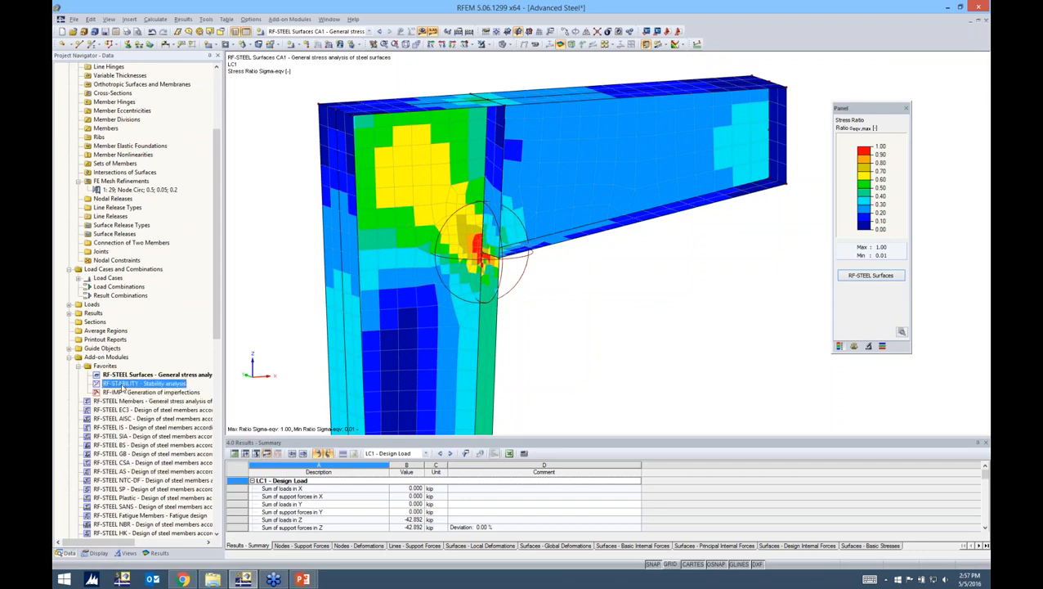
Open the RF-STABILITY module and import the axial forces and initial deformations from LC1 - Design Load.
{"action": "double_click", "coordinate": [122, 384]}
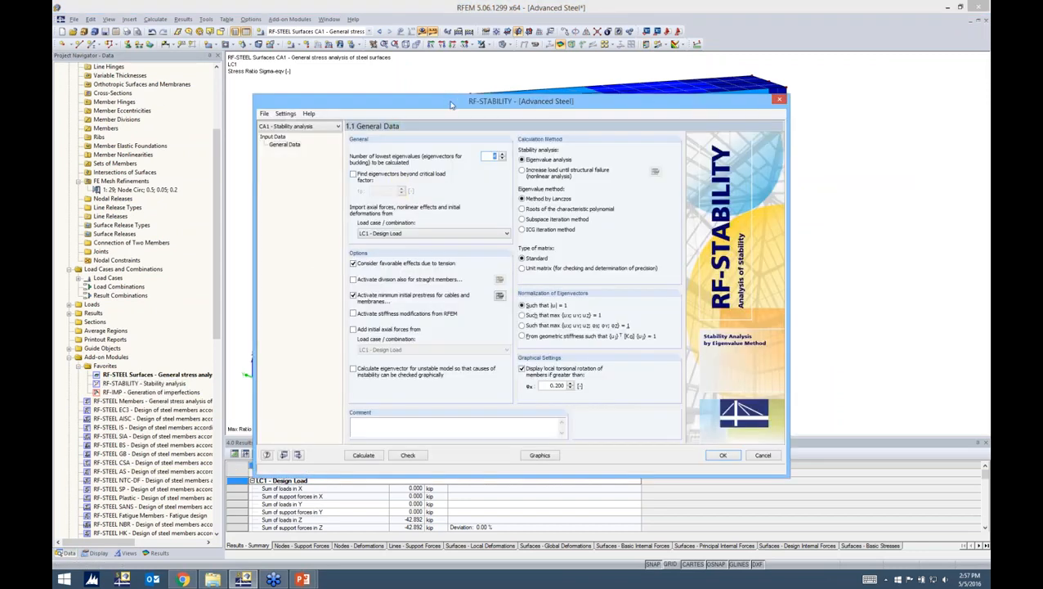
{"action": "left_click_drag", "start_coordinate": [450, 104], "coordinate": [545, 87]}
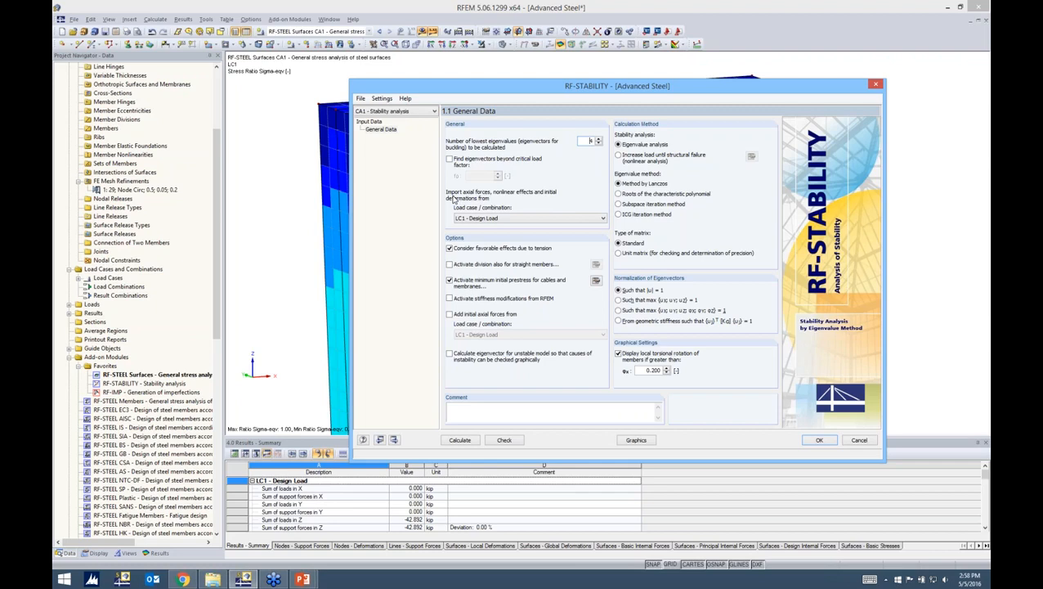
{"action": "left_click", "coordinate": [482, 219]}
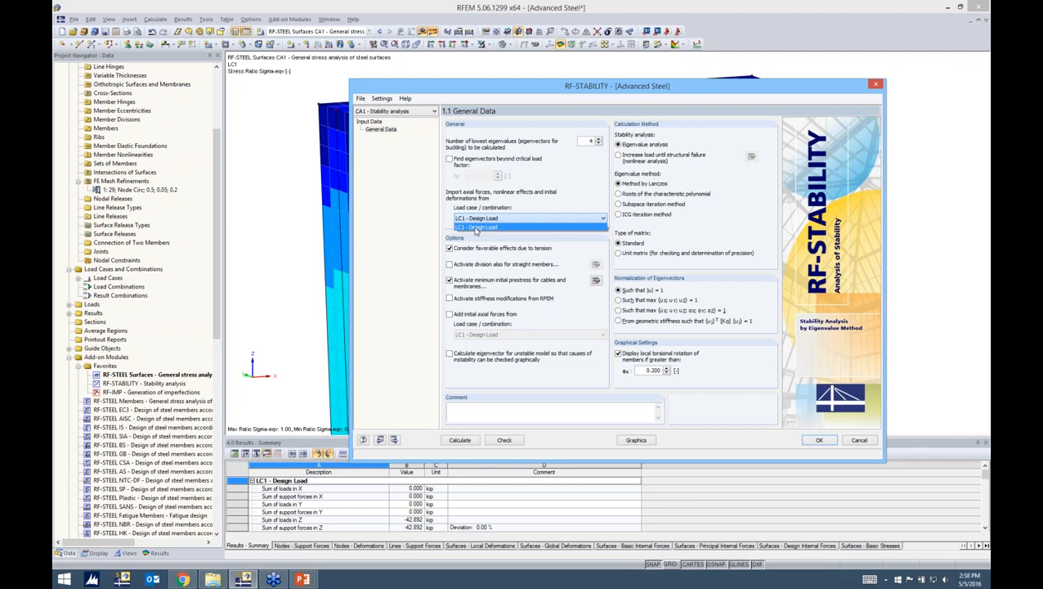
{"action": "left_click", "coordinate": [475, 228]}
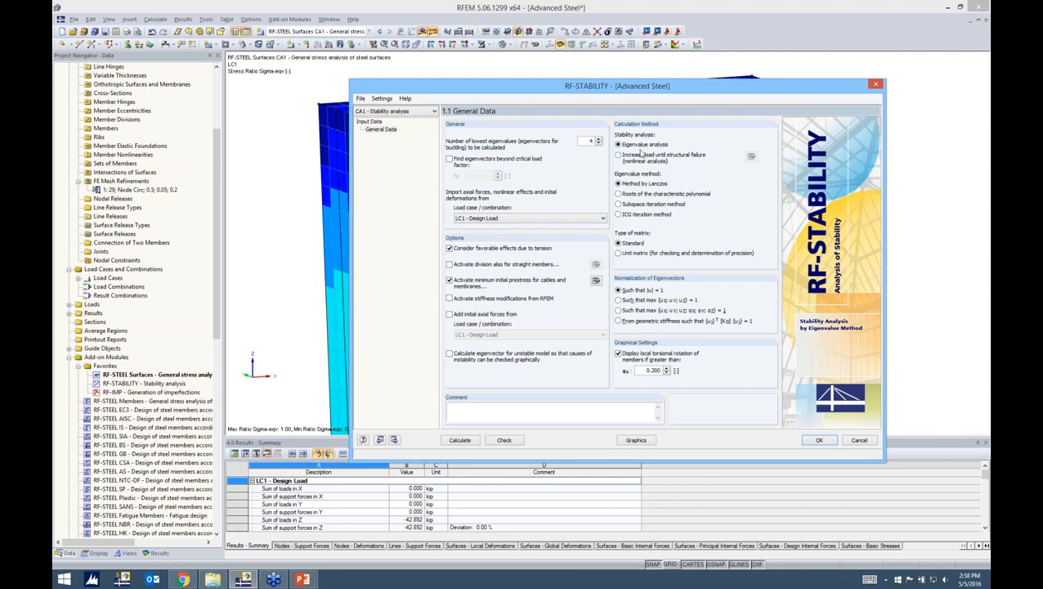
Examine the calculation parameters of the nonlinear load-increase method and switch the stability analysis back to eigenvalue analysis.
{"action": "left_click", "coordinate": [618, 155]}
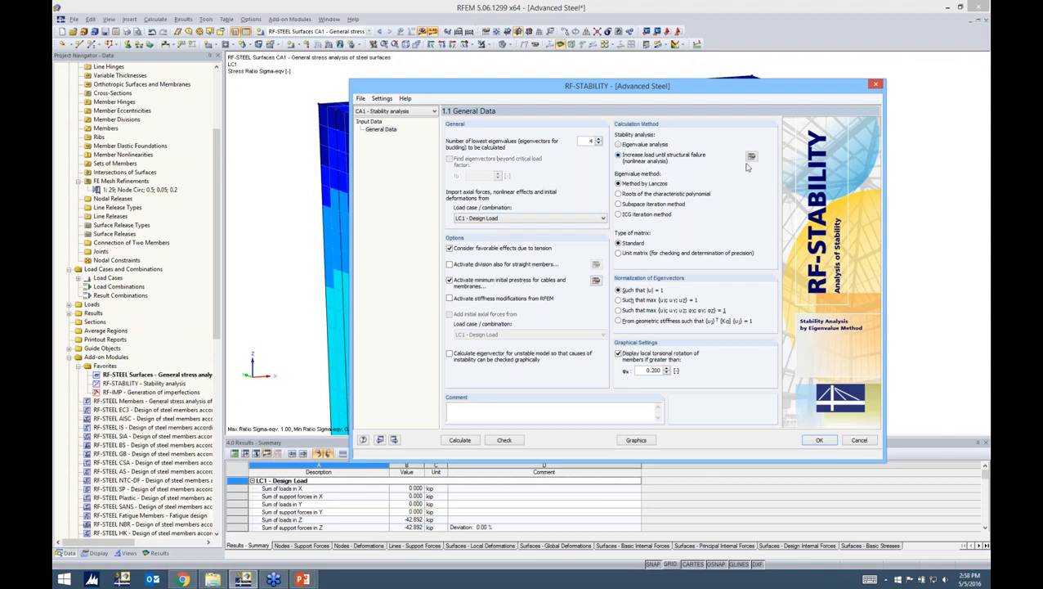
{"action": "left_click", "coordinate": [751, 157]}
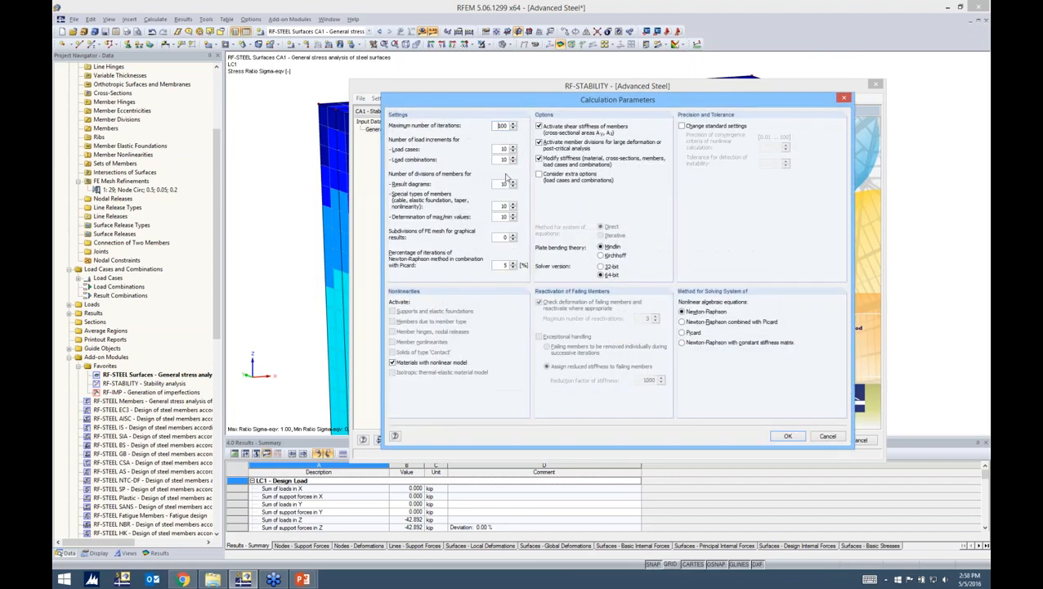
{"action": "left_click", "coordinate": [843, 98]}
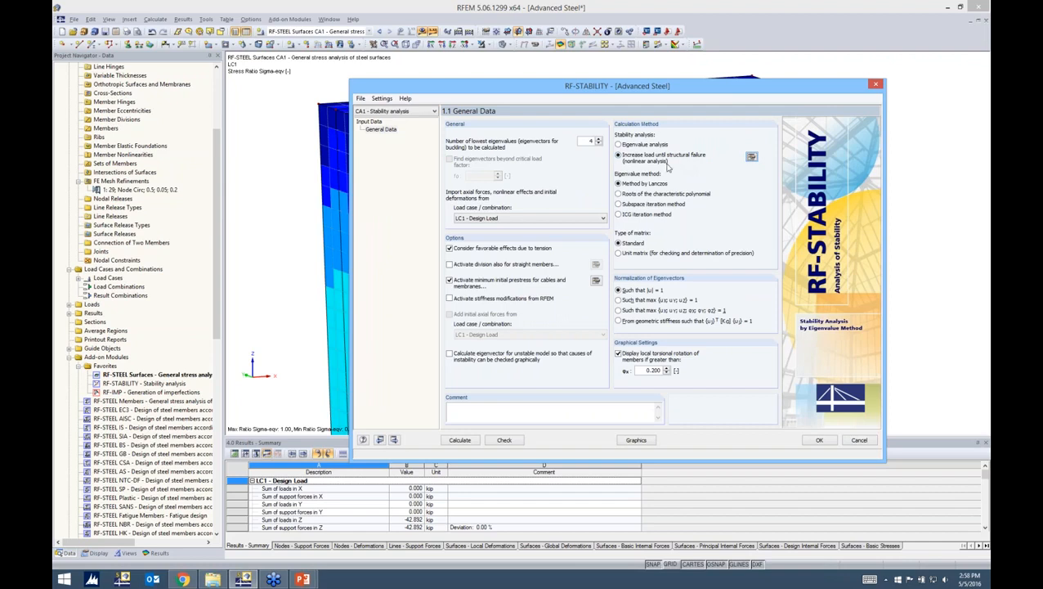
{"action": "left_click", "coordinate": [619, 145]}
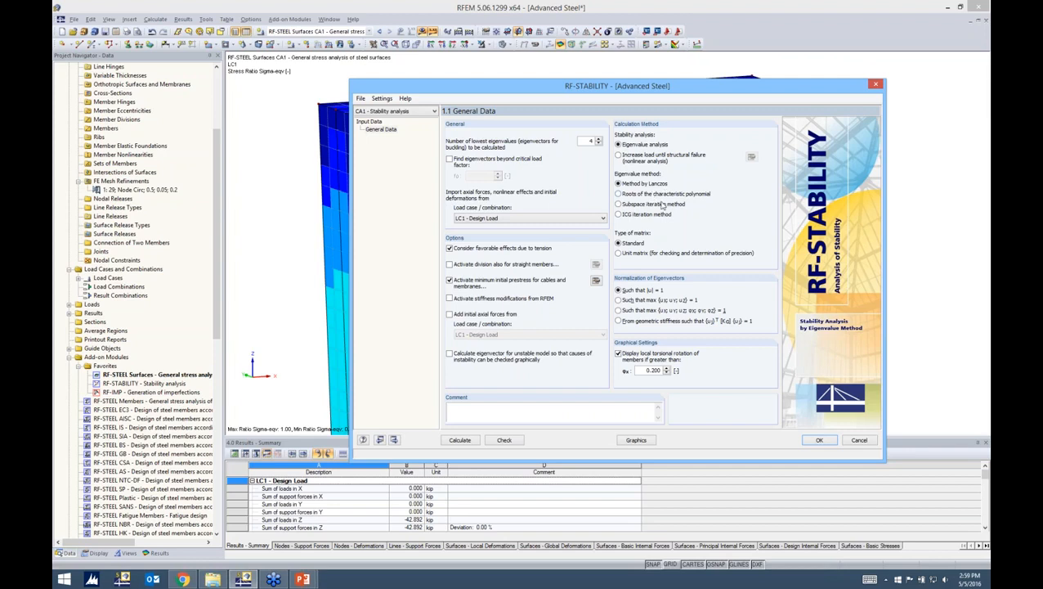
Calculate the stability analysis and inspect the first eigenvector's buckling shape on the whole frame.
{"action": "left_click", "coordinate": [462, 441]}
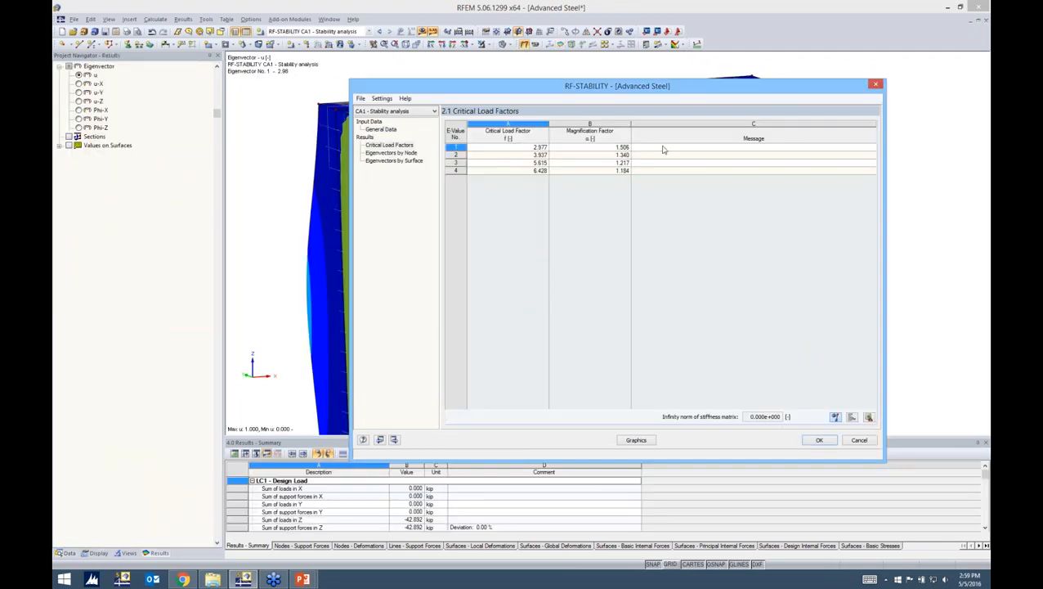
{"action": "left_click_drag", "start_coordinate": [668, 93], "coordinate": [670, 143]}
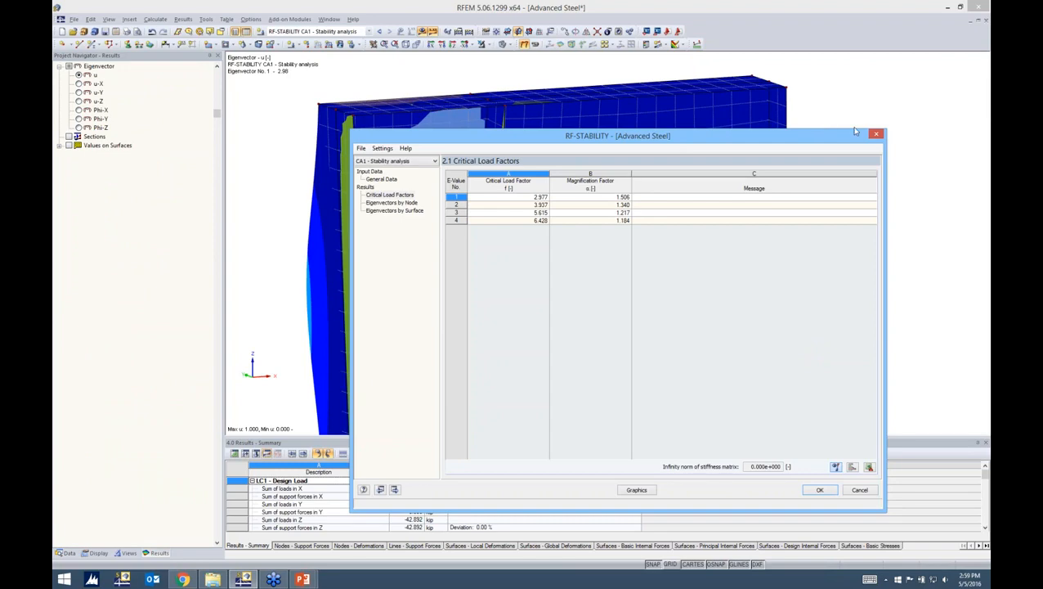
{"action": "left_click", "coordinate": [876, 134]}
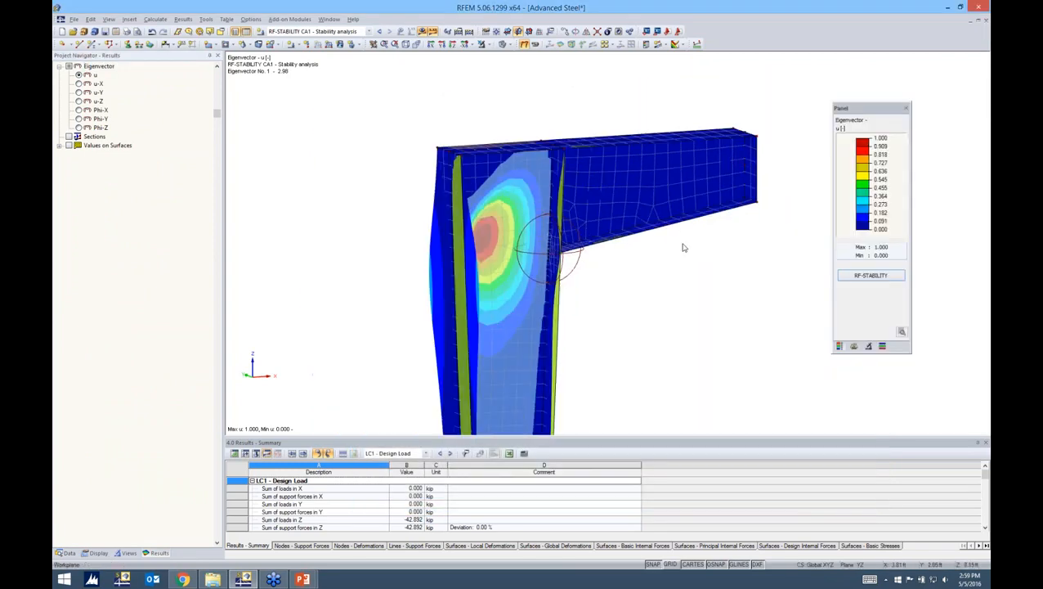
{"action": "middle_click_drag", "start_coordinate": [548, 249], "coordinate": [794, 311], "text": "ctrl"}
{"action": "scroll", "coordinate": [794, 310], "scroll_direction": "up", "scroll_amount": 2}
{"action": "scroll", "coordinate": [547, 177], "scroll_direction": "down", "scroll_amount": 5}
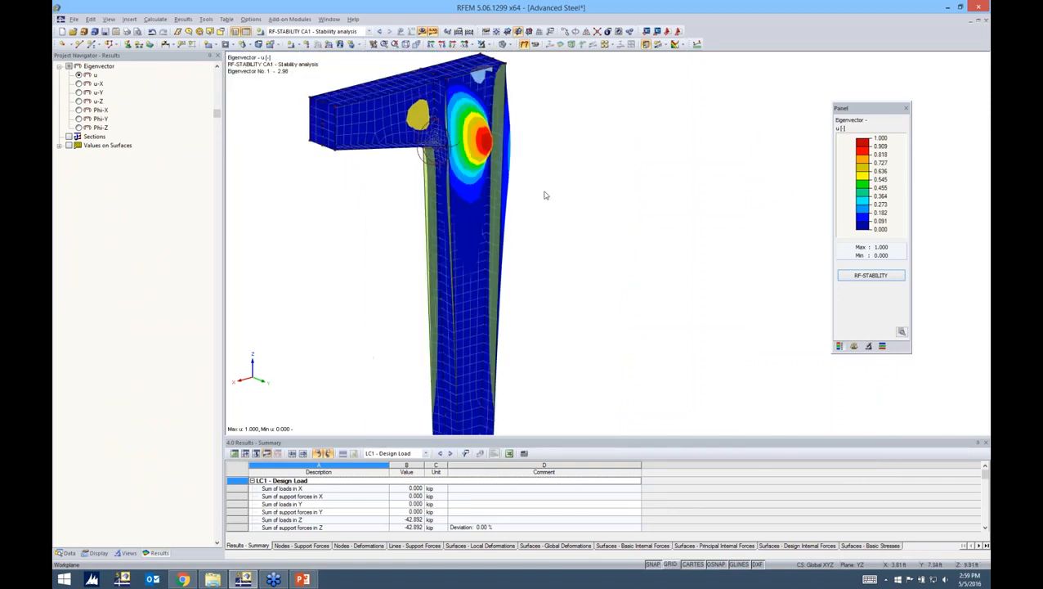
{"action": "middle_click_drag", "start_coordinate": [640, 227], "coordinate": [565, 196]}
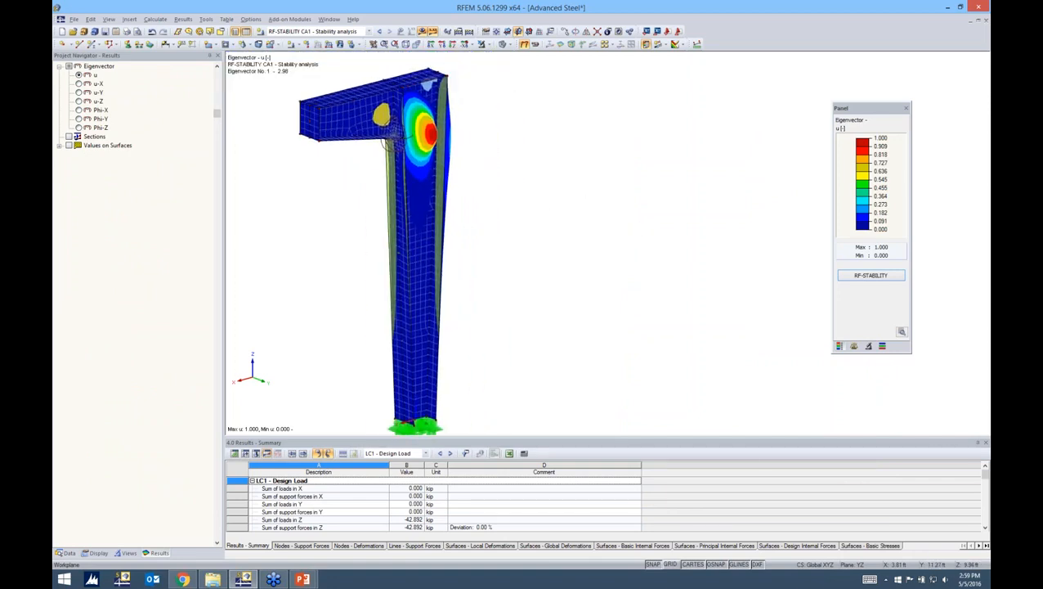
Compare the buckling shapes of eigenvalues 1 to 4 from the critical load factors and return to the first one.
{"action": "left_click", "coordinate": [870, 274]}
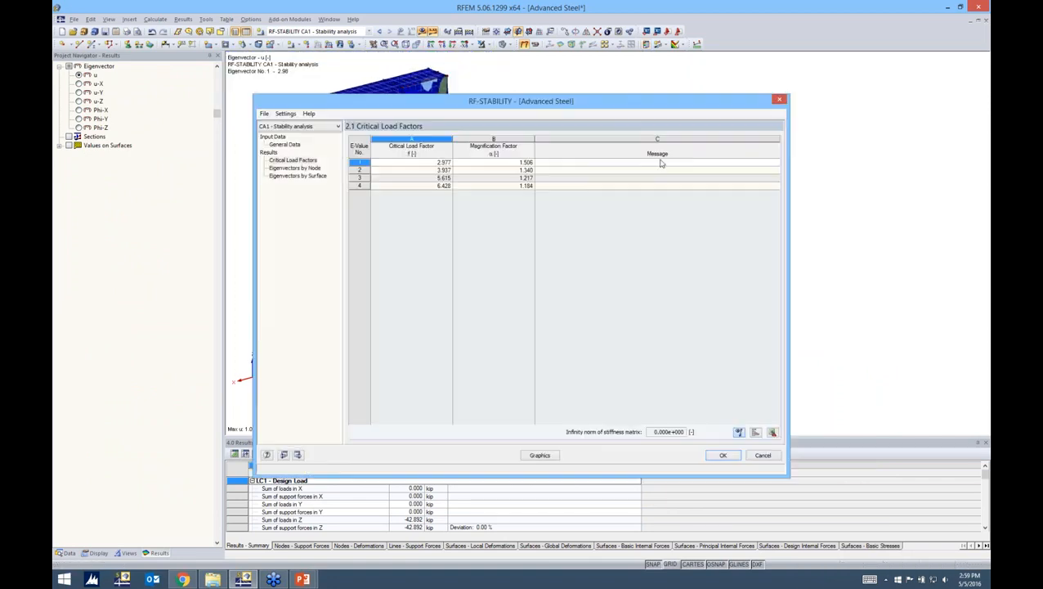
{"action": "left_click_drag", "start_coordinate": [627, 105], "coordinate": [834, 119]}
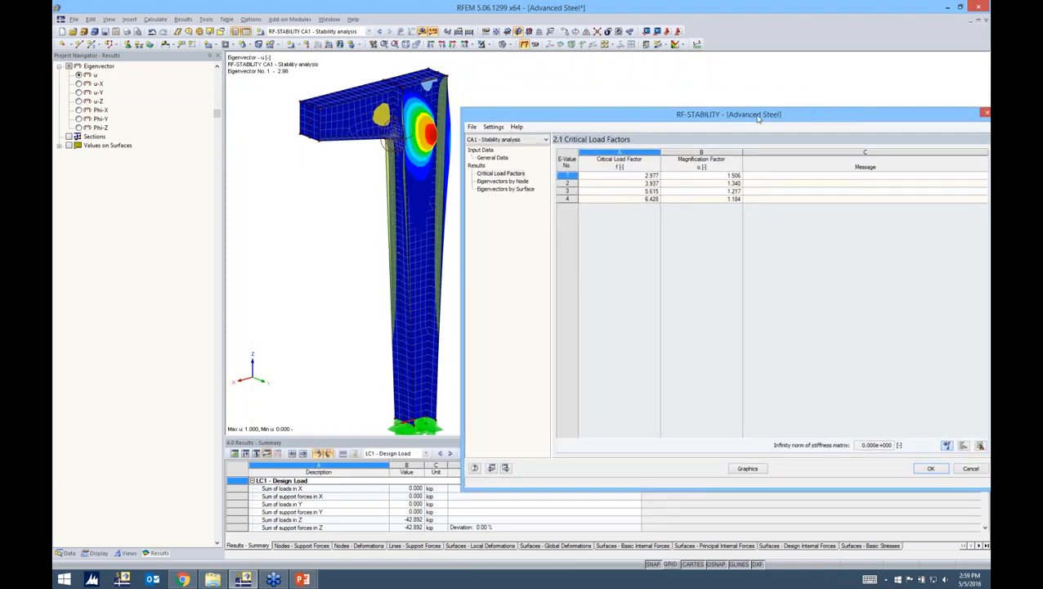
{"action": "left_click", "coordinate": [583, 172]}
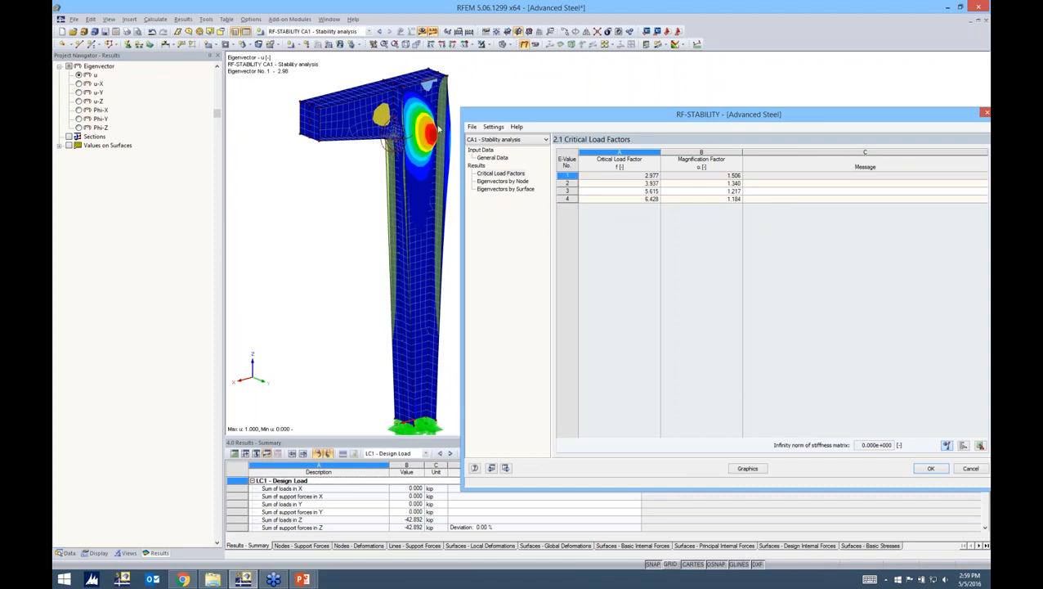
{"action": "left_click", "coordinate": [565, 185]}
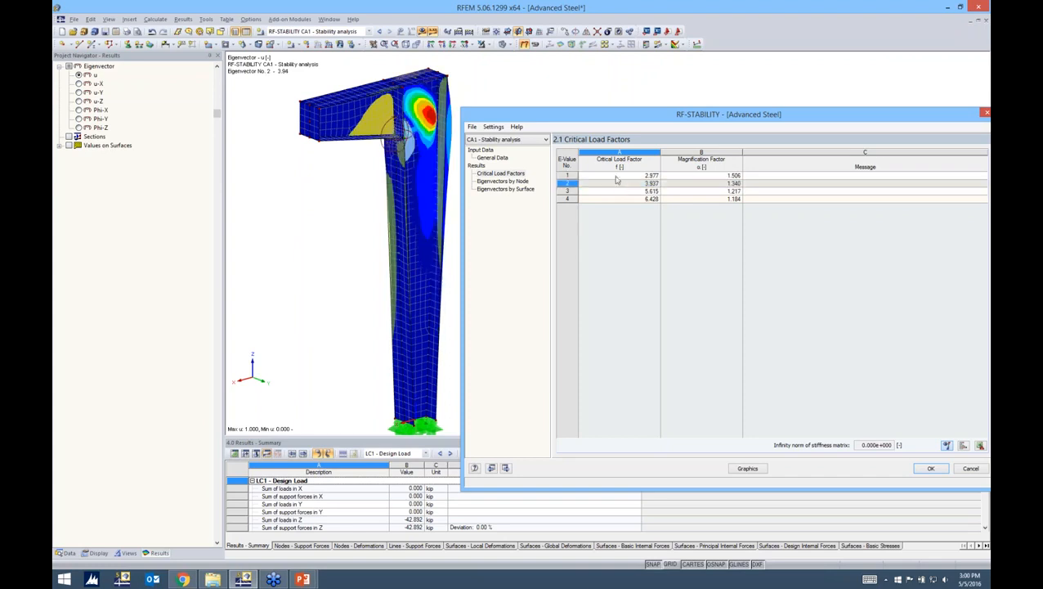
{"action": "left_click", "coordinate": [589, 190]}
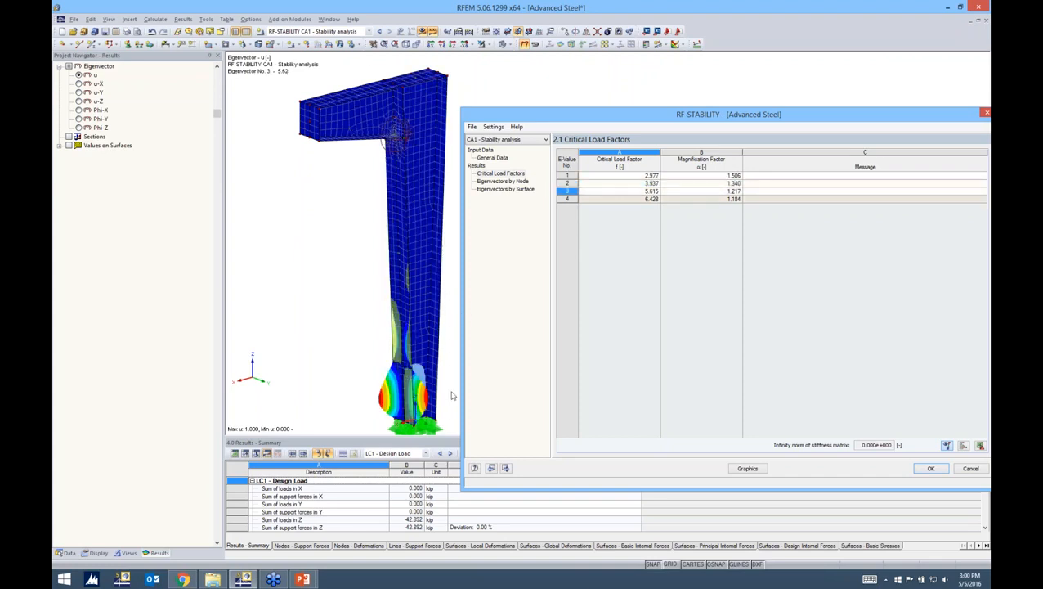
{"action": "left_click", "coordinate": [613, 199]}
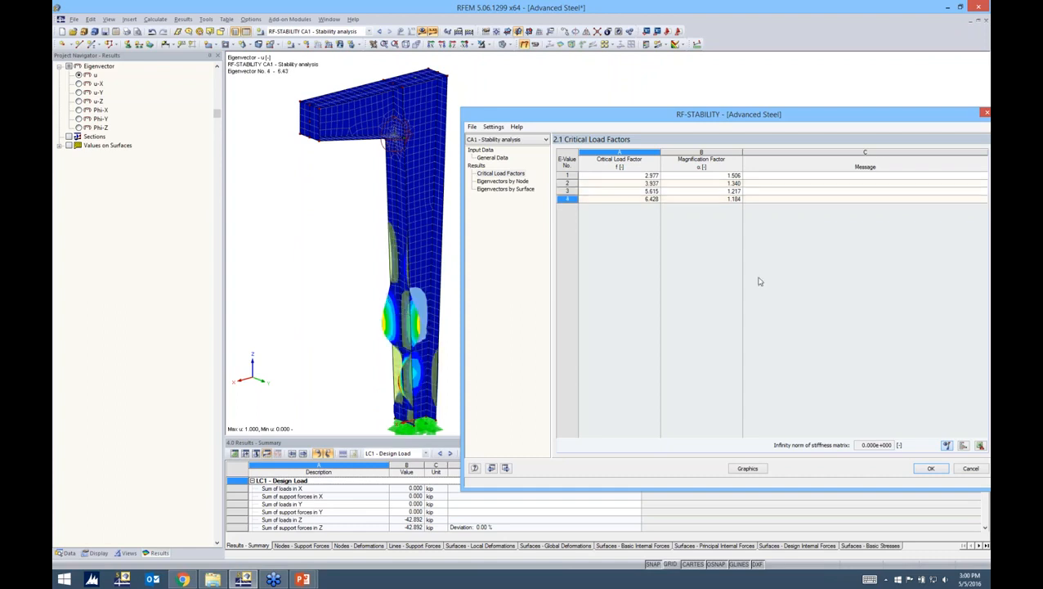
{"action": "left_click", "coordinate": [640, 177]}
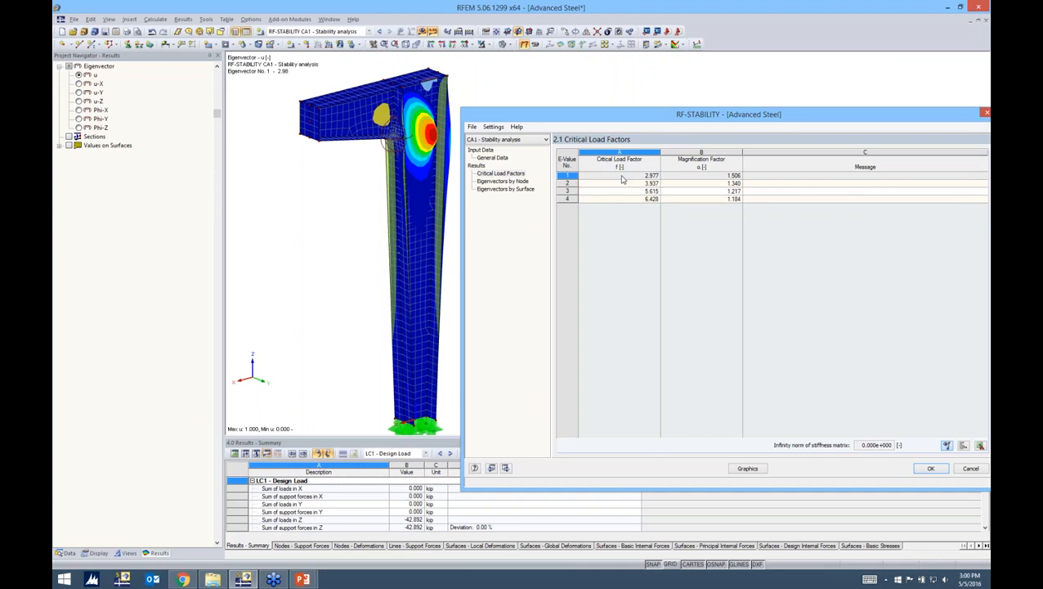
{"action": "left_click", "coordinate": [930, 468]}
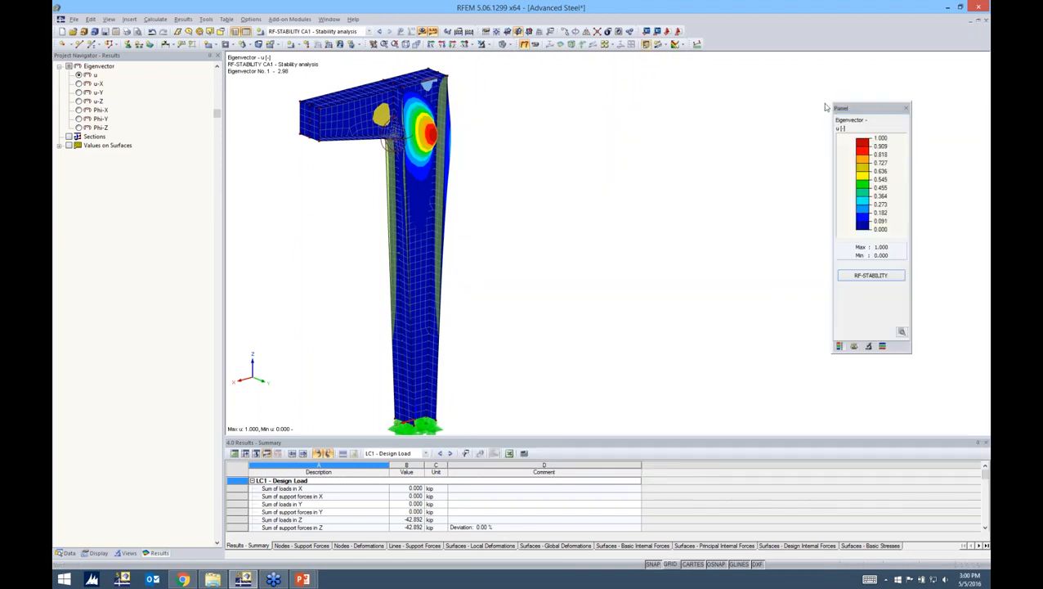
{"action": "middle_click_drag", "start_coordinate": [538, 149], "coordinate": [694, 237]}
{"action": "scroll", "coordinate": [604, 216], "scroll_direction": "up", "scroll_amount": 5}
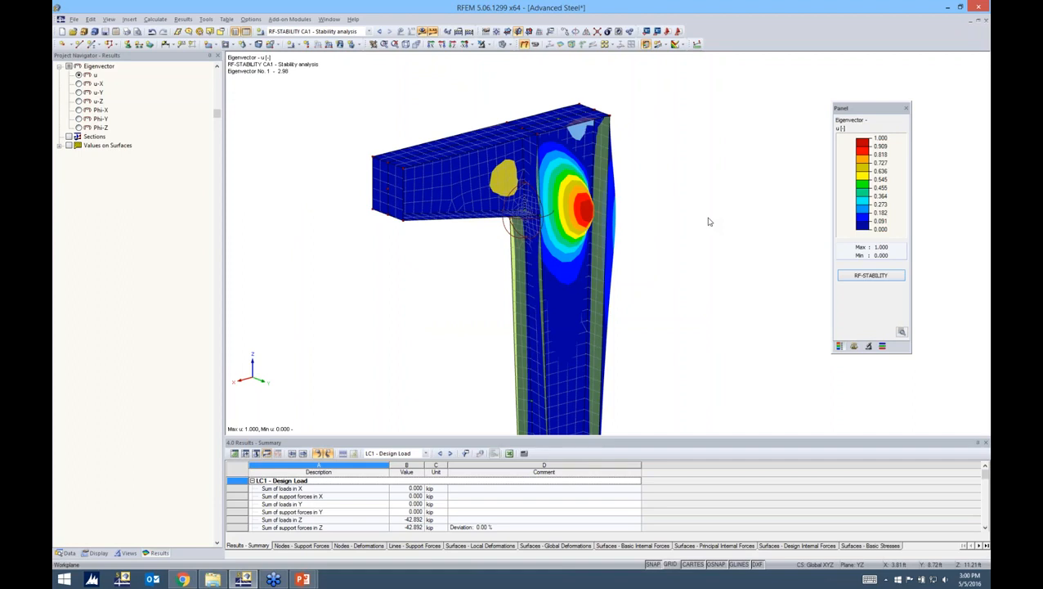
Open the RF-IMP module and base the imperfections on buckling mode 1 from RF-STABILITY case CA1.
{"action": "left_click", "coordinate": [67, 553]}
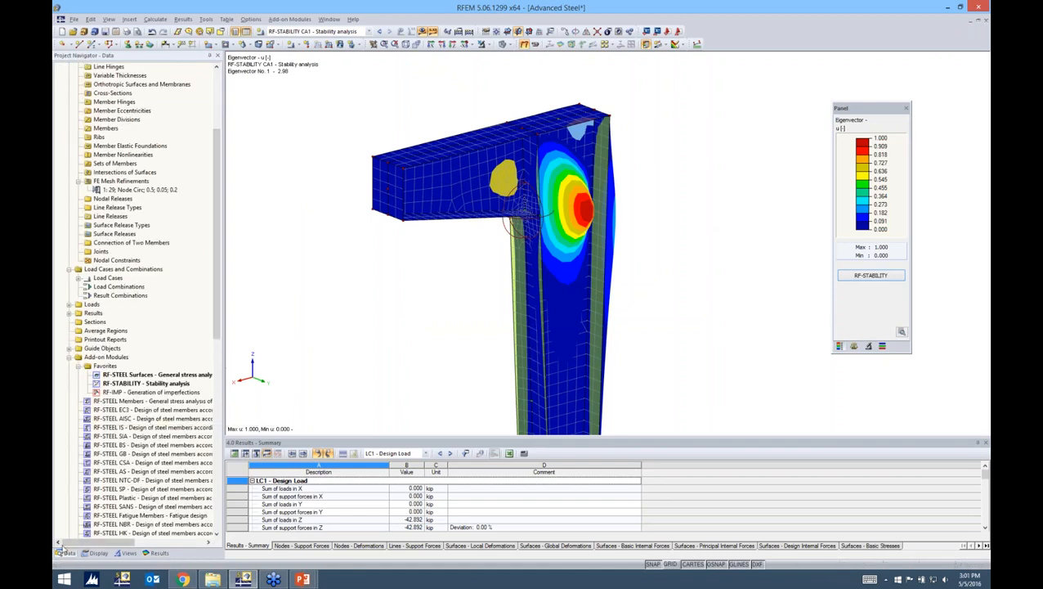
{"action": "double_click", "coordinate": [140, 392]}
{"action": "left_click_drag", "start_coordinate": [402, 143], "coordinate": [514, 115]}
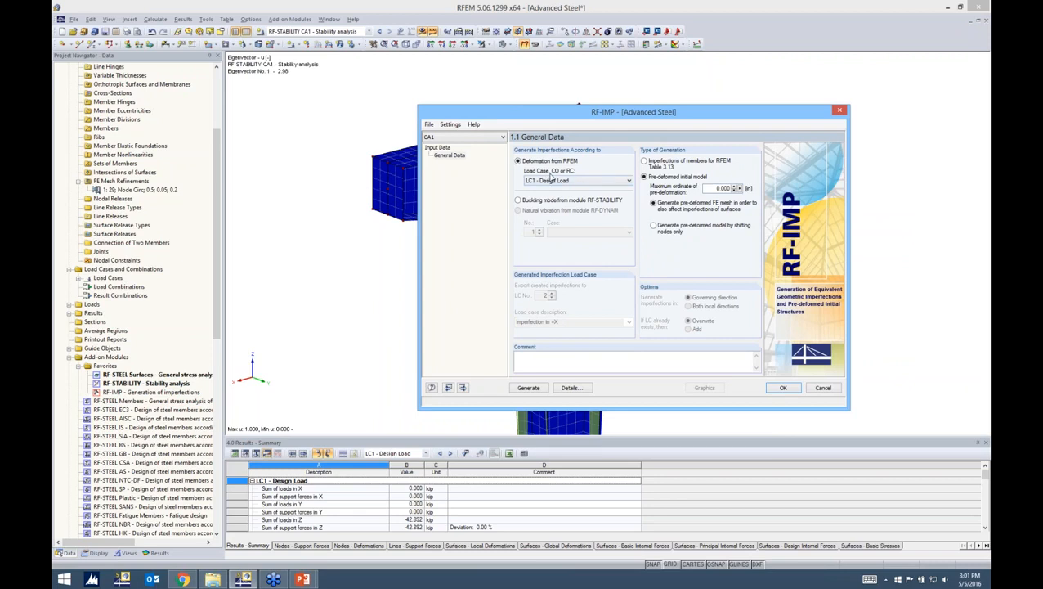
{"action": "left_click", "coordinate": [518, 202]}
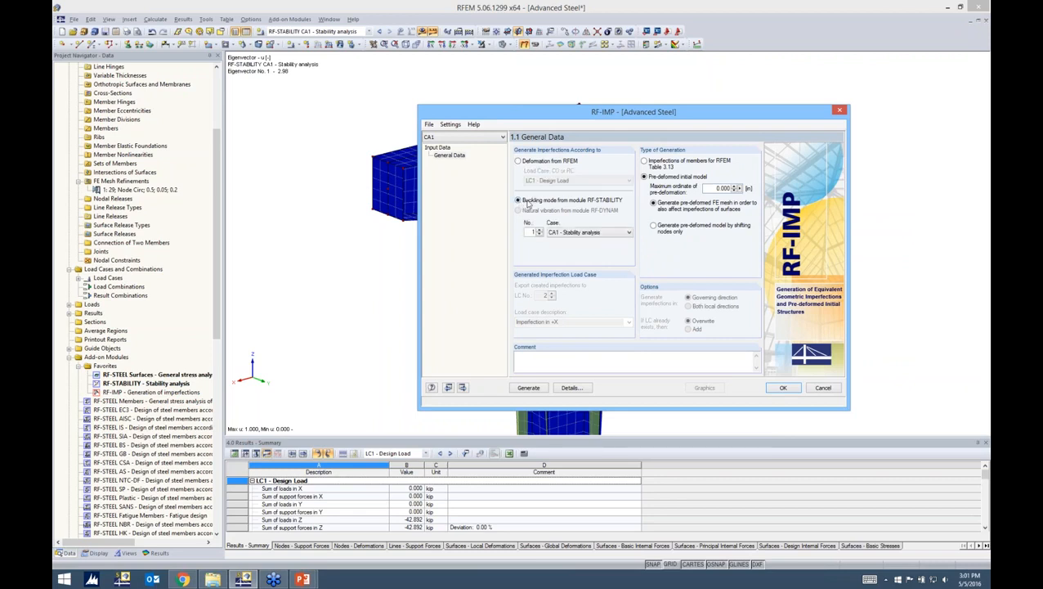
{"action": "left_click", "coordinate": [583, 233]}
{"action": "left_click", "coordinate": [579, 242]}
Set the maximum ordinate of the pre-deformed initial model to 1 in and accept the imperfection input.
{"action": "double_click", "coordinate": [716, 188]}
{"action": "left_click", "coordinate": [781, 388]}
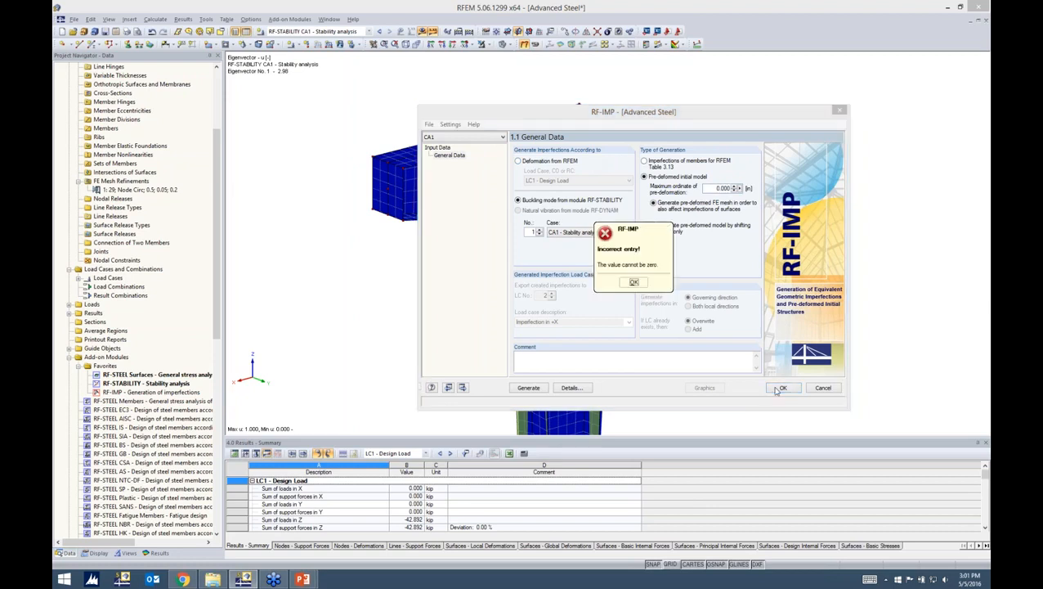
{"action": "left_click", "coordinate": [634, 282]}
{"action": "type", "text": "1"}
{"action": "left_click", "coordinate": [781, 389]}
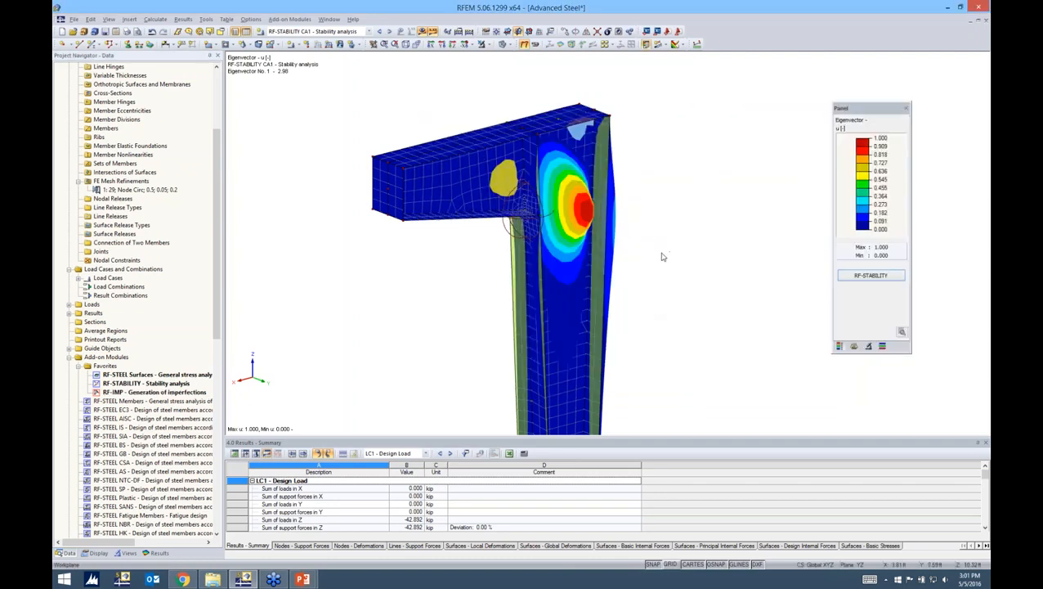
{"action": "middle_click_drag", "start_coordinate": [657, 261], "coordinate": [439, 183], "text": "ctrl"}
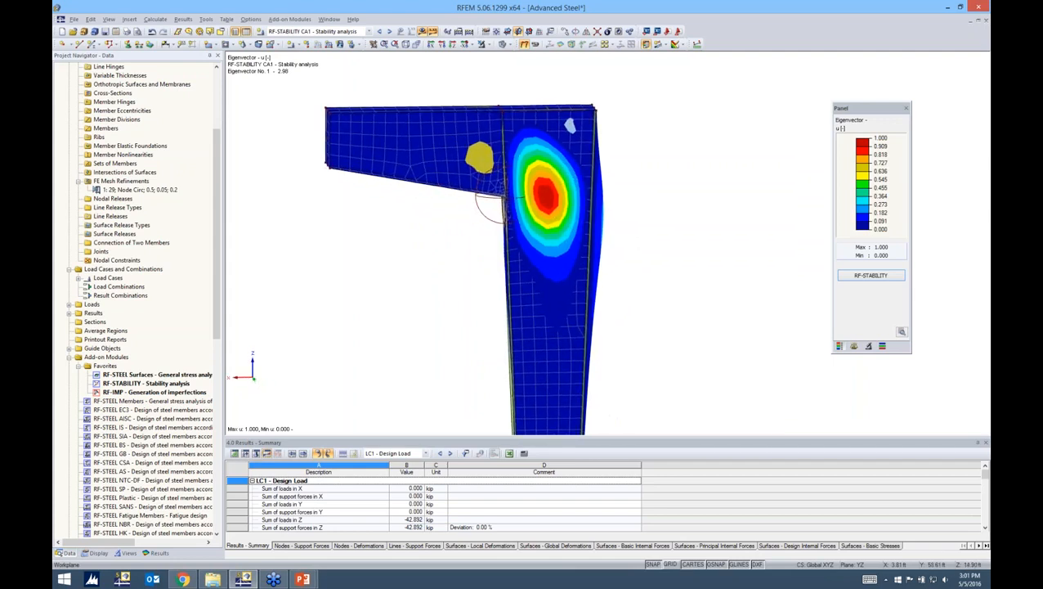
Switch to the PowerPoint slide show to read the AISC imperfection magnitude limits, and return to RFEM.
{"action": "mouse_move", "coordinate": [301, 579]}
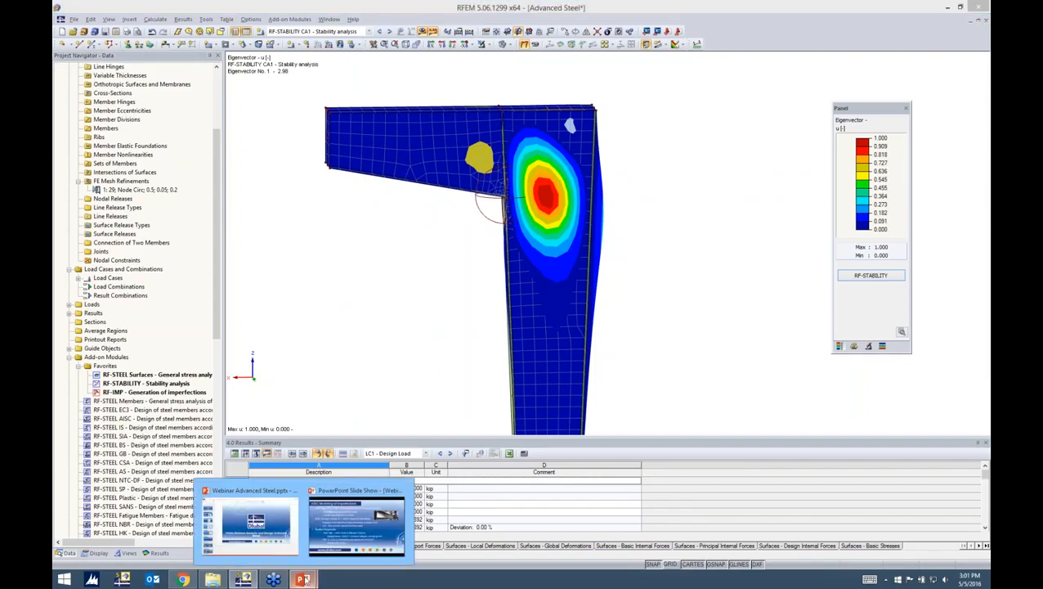
{"action": "left_click", "coordinate": [335, 531]}
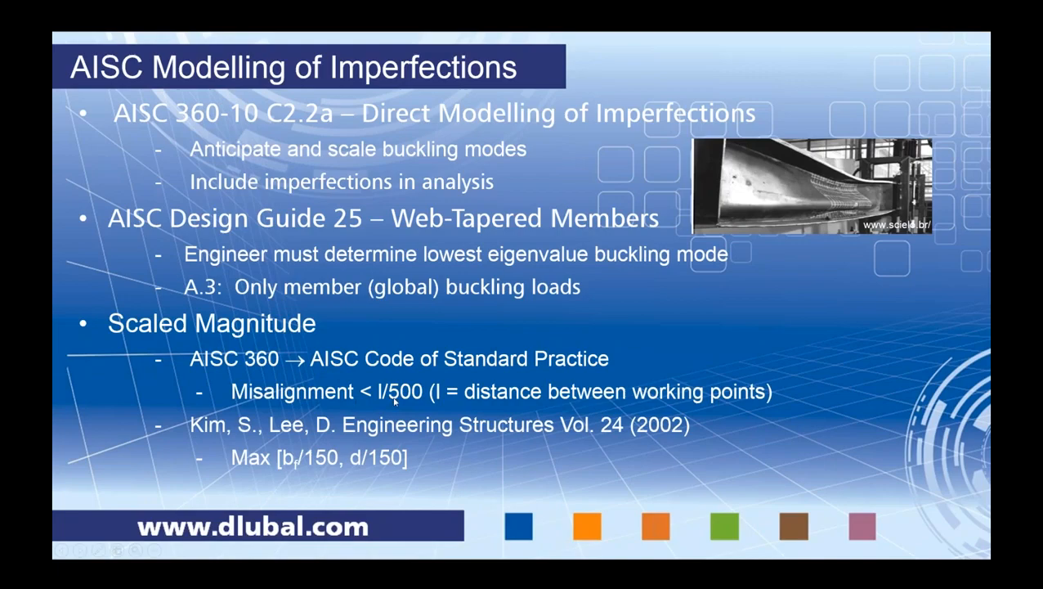
{"action": "key", "text": "alt+Tab"}
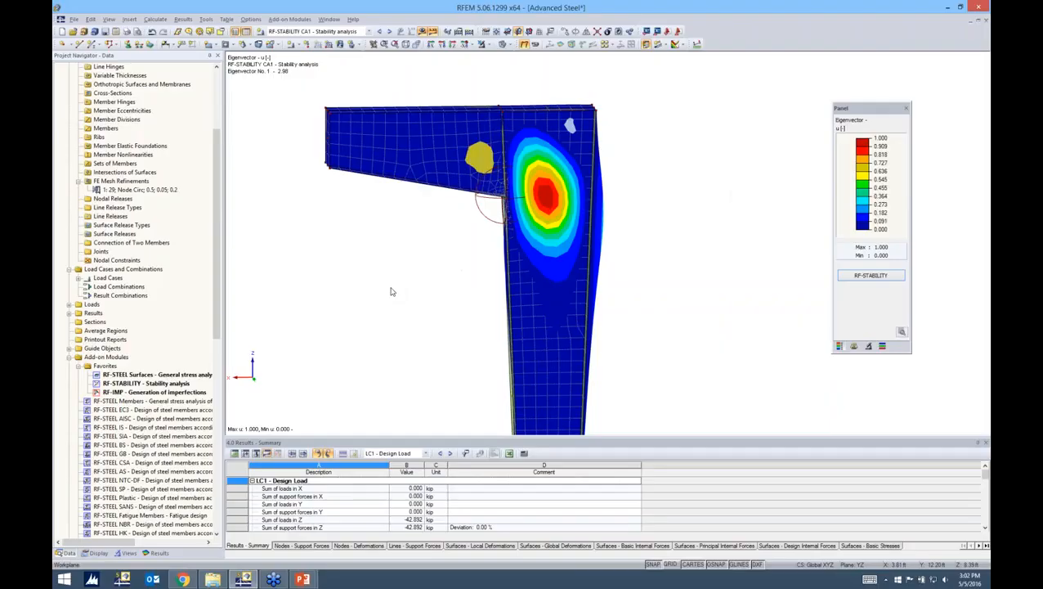
Measure the diagonal distance across the buckled column web, from the upper inner corner to the outer flange below the bulge.
{"action": "scroll", "coordinate": [654, 235], "scroll_direction": "up", "scroll_amount": 2}
{"action": "middle_click_drag", "start_coordinate": [653, 236], "coordinate": [603, 266]}
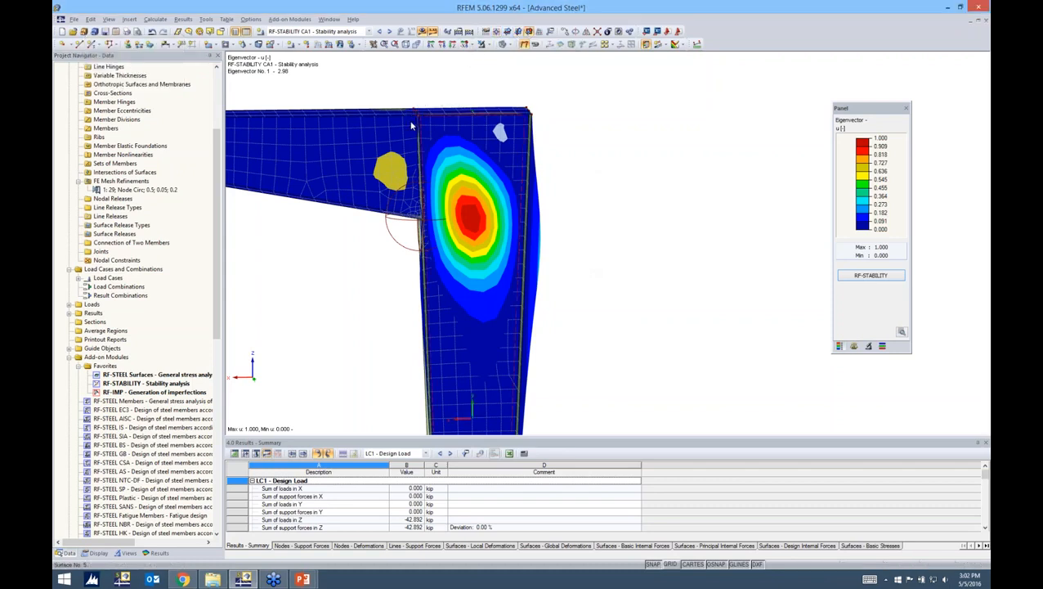
{"action": "left_click", "coordinate": [697, 45]}
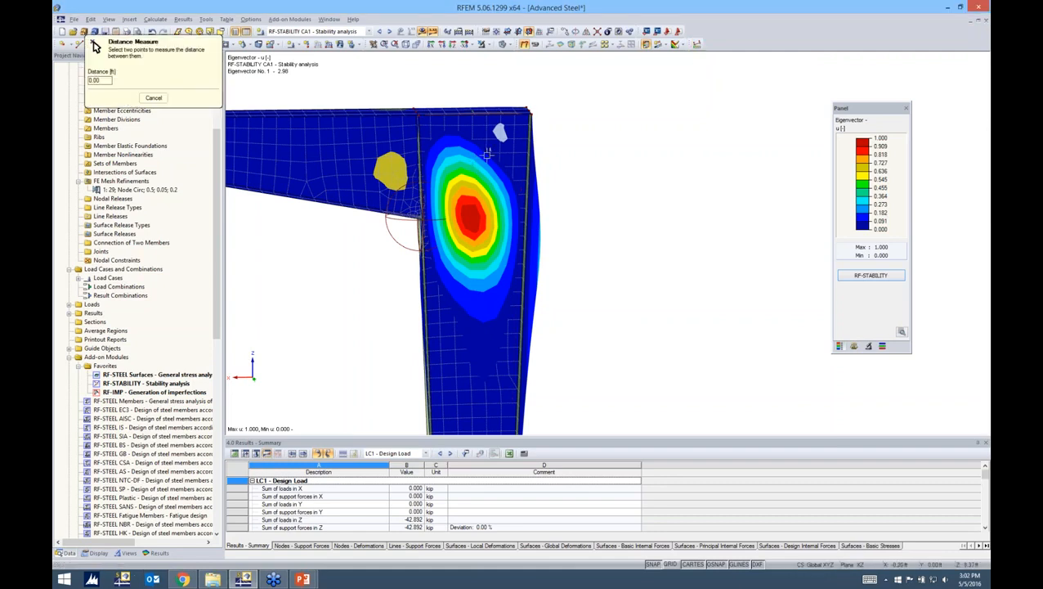
{"action": "left_click", "coordinate": [419, 115]}
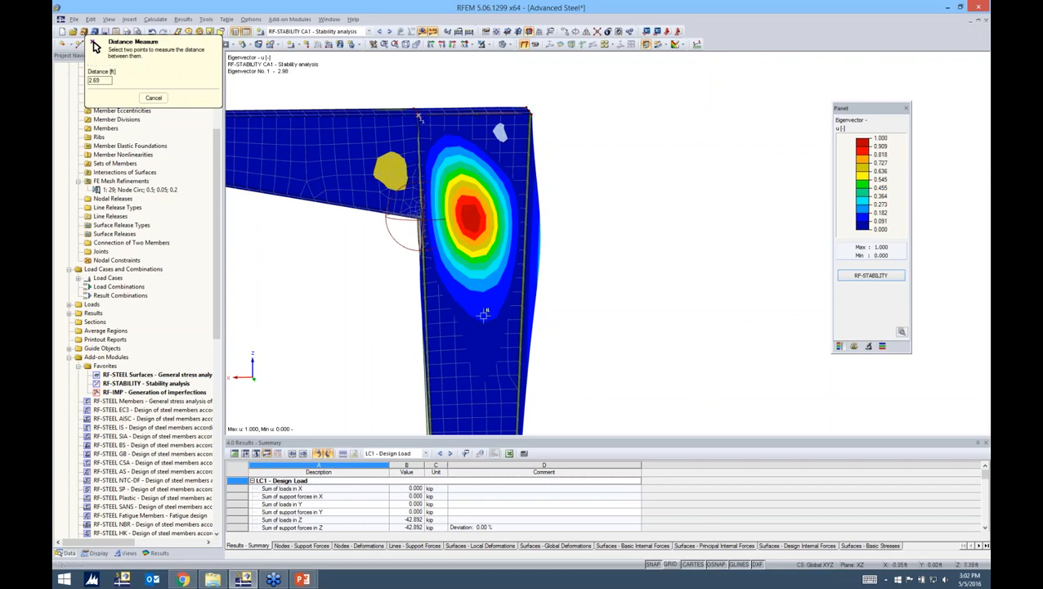
{"action": "left_click", "coordinate": [517, 416]}
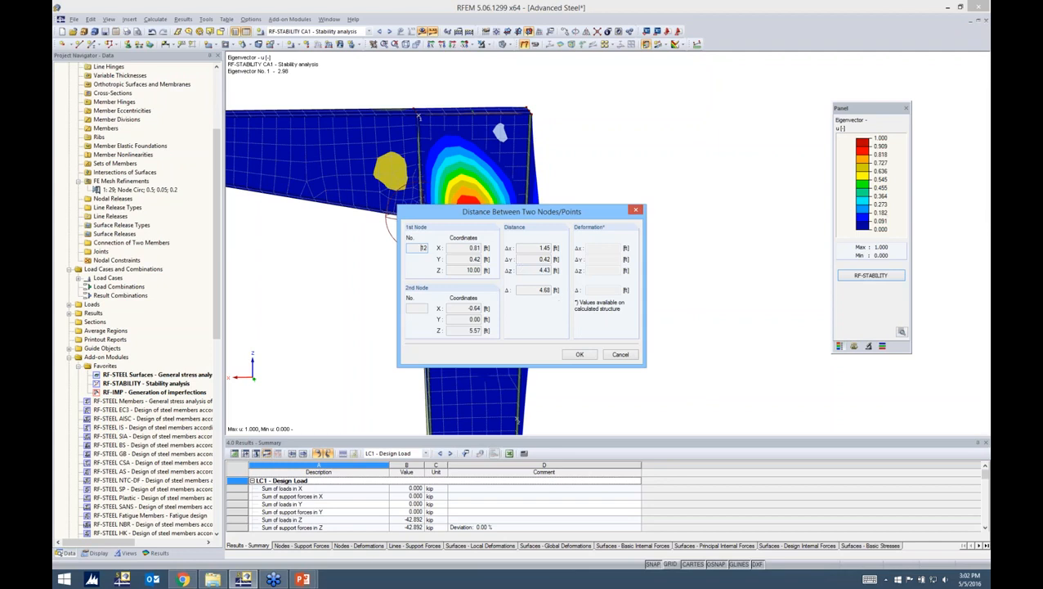
{"action": "left_click_drag", "start_coordinate": [560, 206], "coordinate": [709, 161]}
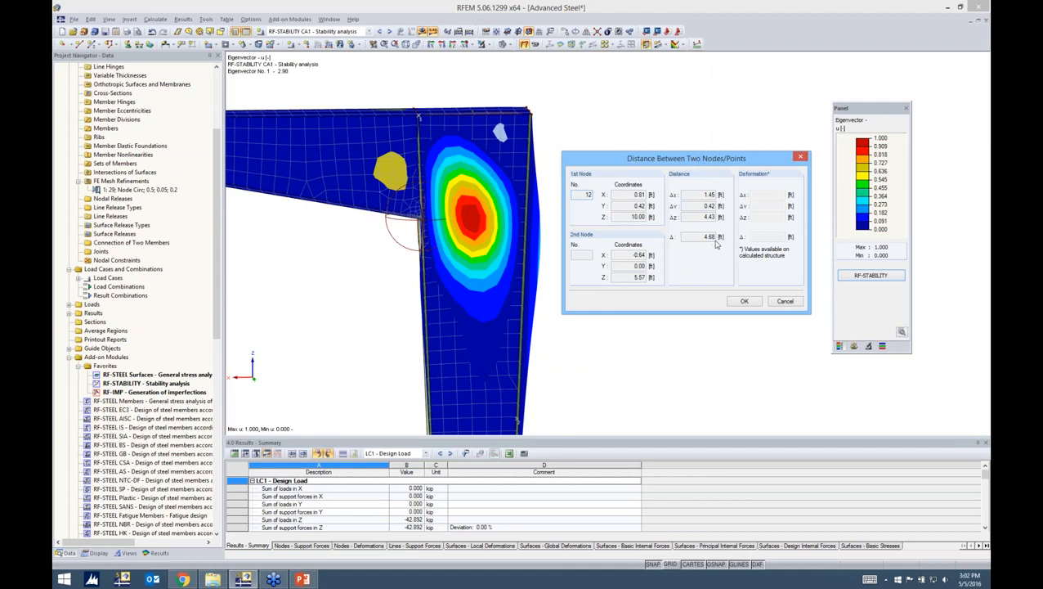
{"action": "left_click", "coordinate": [742, 301]}
{"action": "left_click", "coordinate": [154, 98]}
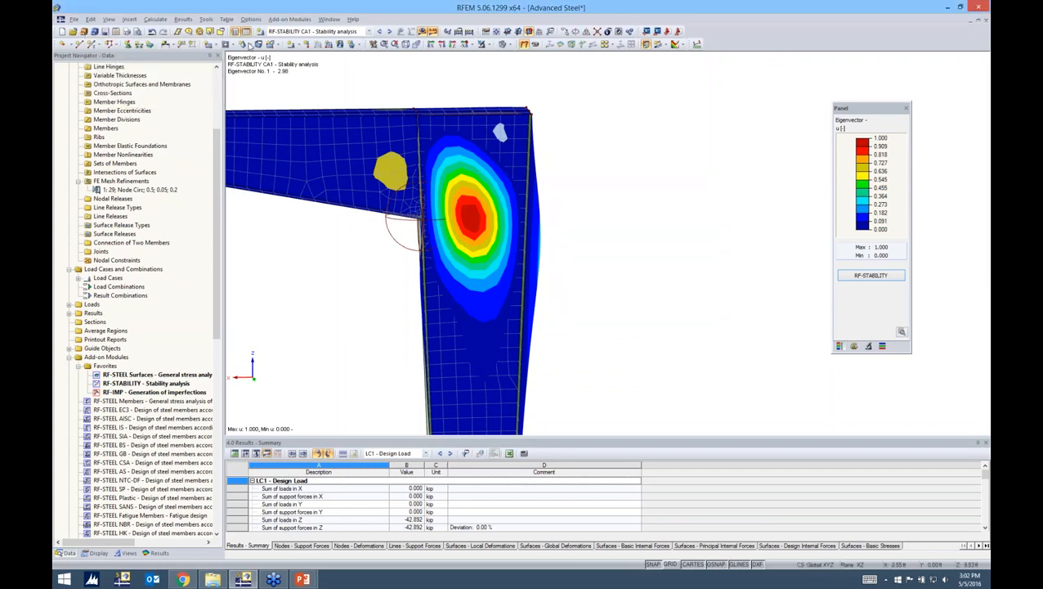
Reopen RF-IMP case CA1, set the maximum ordinate of pre-deformation to 0.12 in, and generate the imperfections.
{"action": "left_click", "coordinate": [299, 31]}
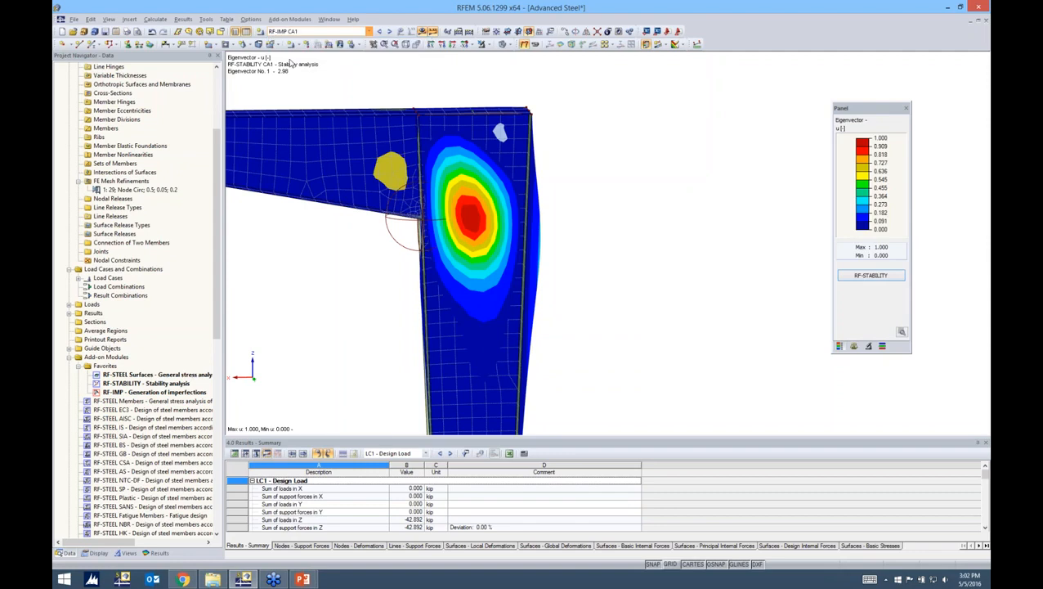
{"action": "left_click", "coordinate": [283, 52]}
{"action": "left_click", "coordinate": [290, 20]}
{"action": "left_click", "coordinate": [294, 29]}
{"action": "double_click", "coordinate": [605, 216]}
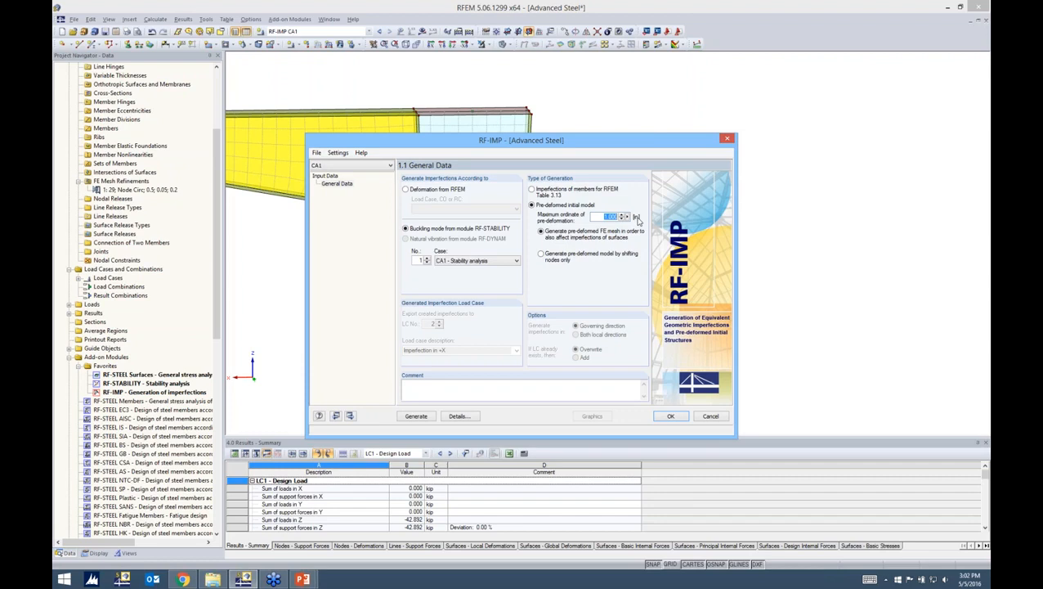
{"action": "type", "text": "0"}
{"action": "left_click", "coordinate": [417, 416]}
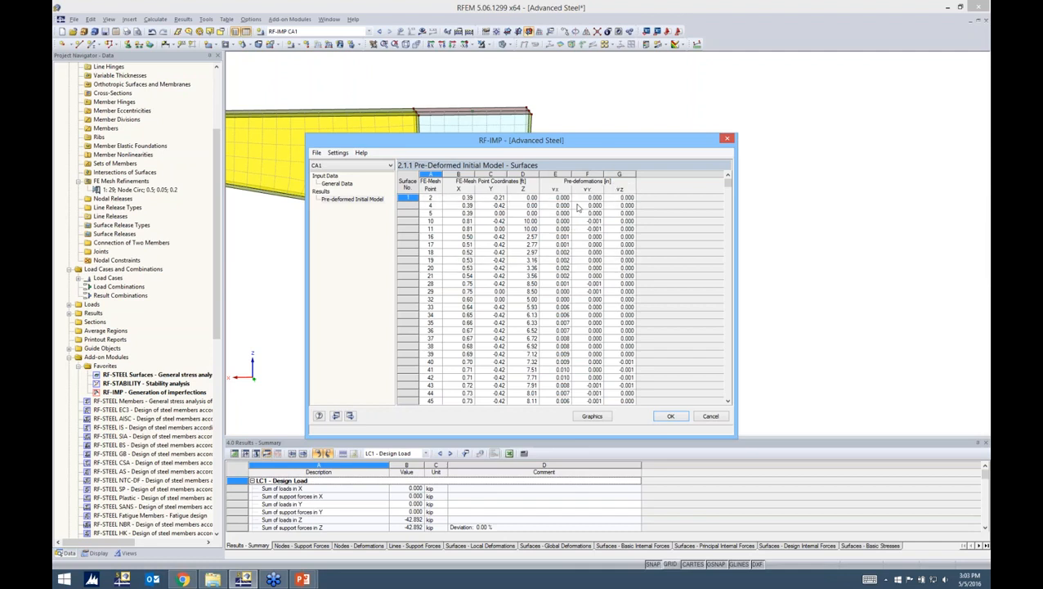
Show the generated pre-deformations graphically on the model and examine the column web bulge against the color scale.
{"action": "left_click", "coordinate": [593, 416]}
{"action": "scroll", "coordinate": [378, 280], "scroll_direction": "up", "scroll_amount": 1}
{"action": "middle_click_drag", "start_coordinate": [622, 245], "coordinate": [690, 286], "text": "ctrl"}
{"action": "middle_click_drag", "start_coordinate": [433, 250], "coordinate": [599, 249], "text": "ctrl"}
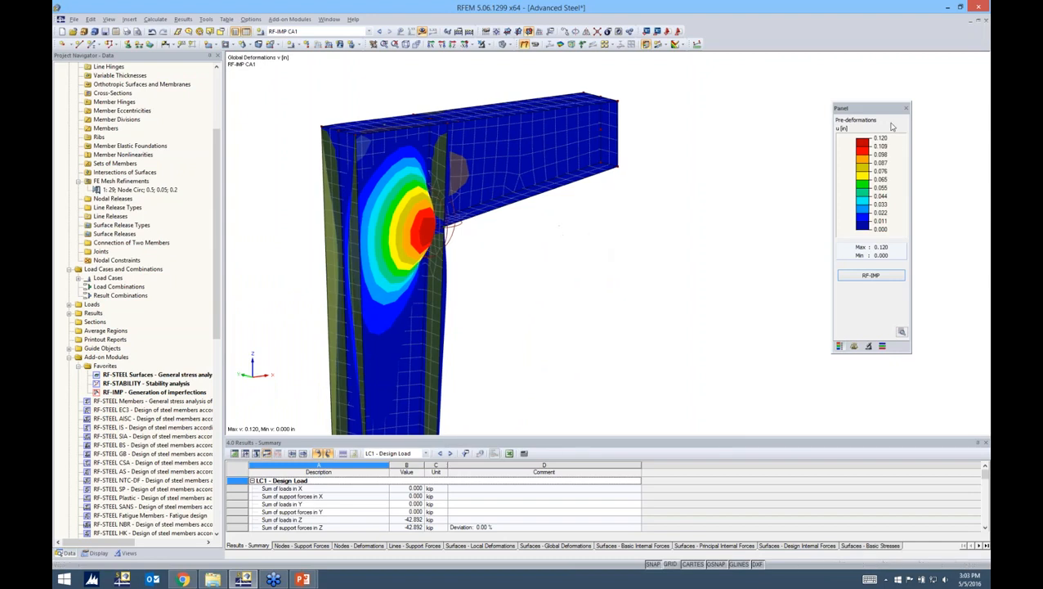
{"action": "left_click_drag", "start_coordinate": [862, 105], "coordinate": [598, 126]}
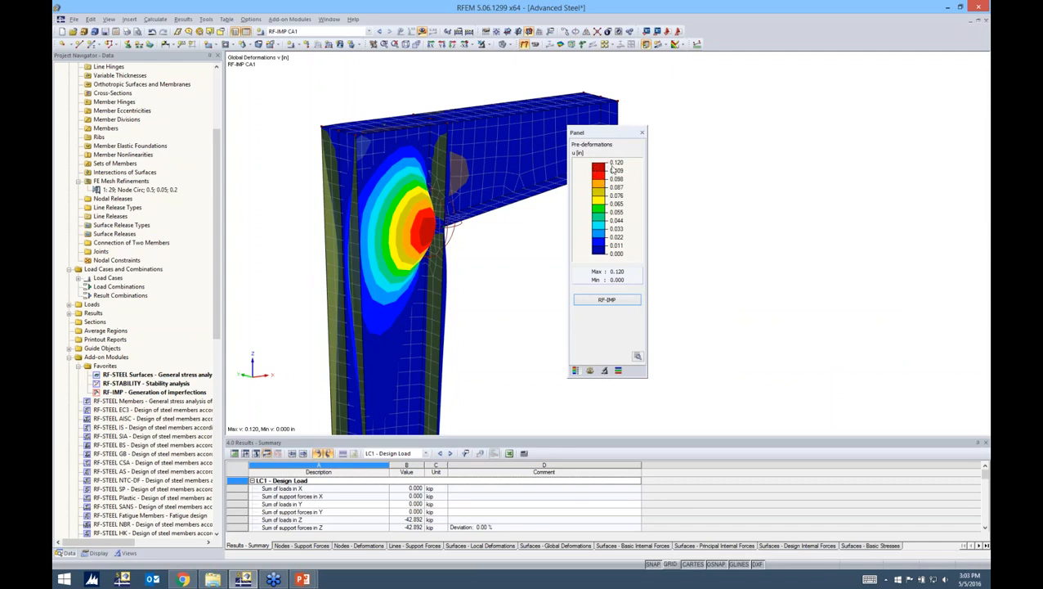
{"action": "left_click_drag", "start_coordinate": [616, 135], "coordinate": [844, 104]}
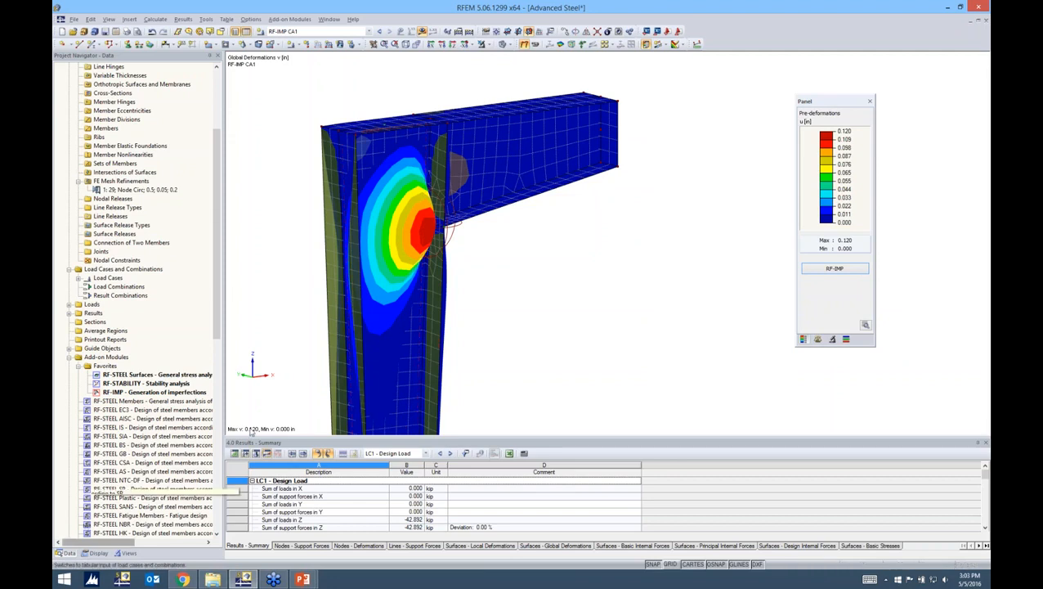
Copy load case LC1 Design Load as load case 2 with the description "Design Load + Imp.".
{"action": "scroll", "coordinate": [193, 229], "scroll_direction": "up", "scroll_amount": 5}
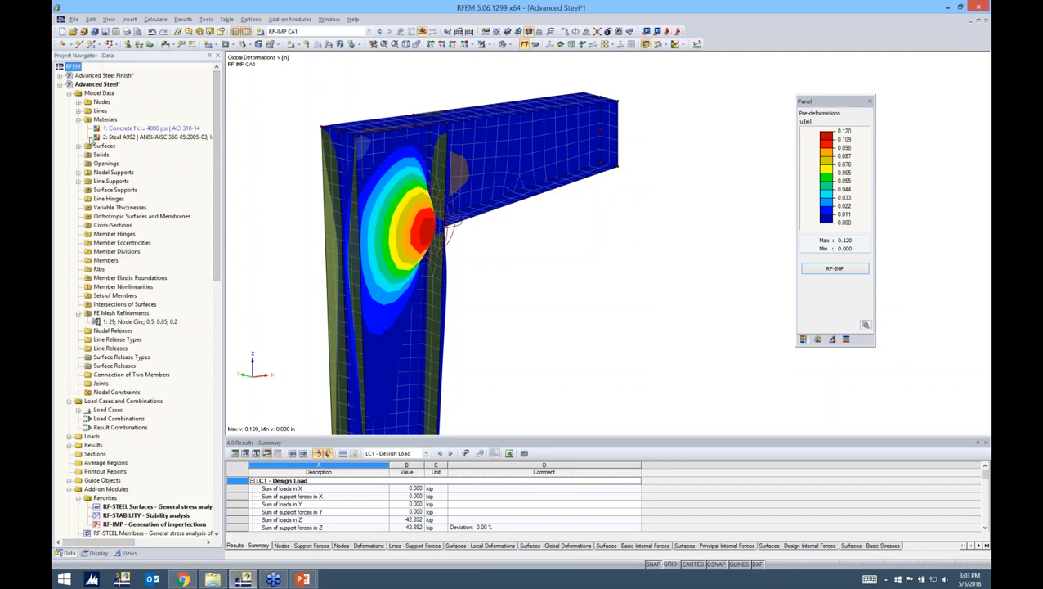
{"action": "left_click", "coordinate": [69, 94]}
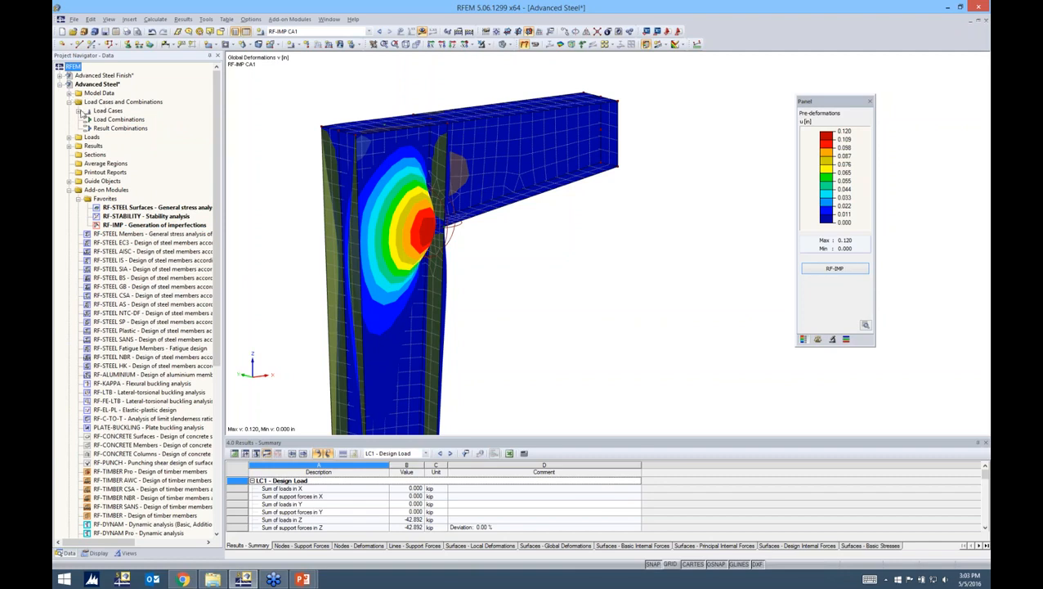
{"action": "left_click", "coordinate": [87, 110]}
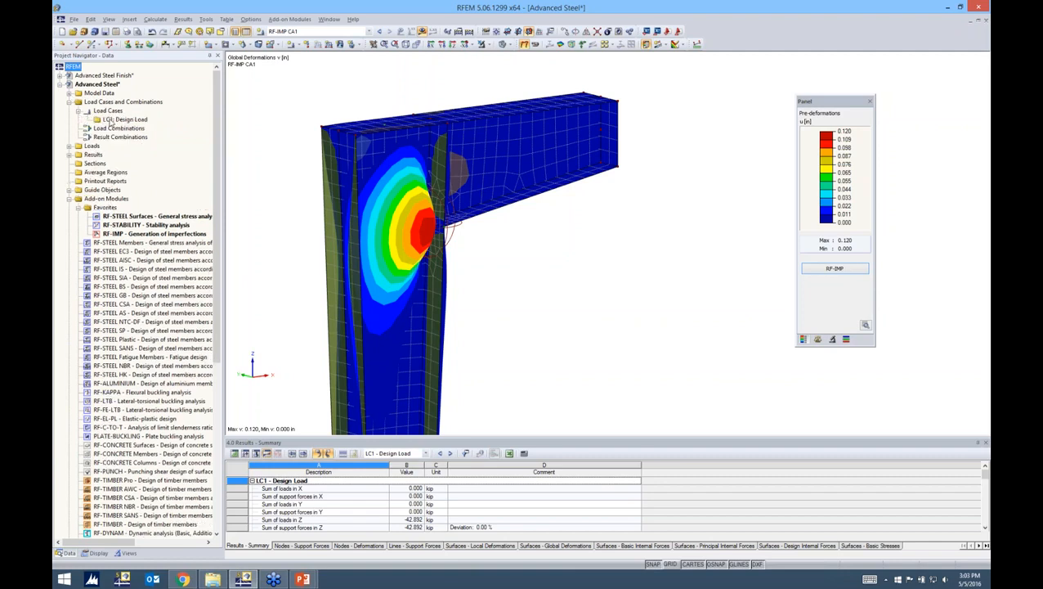
{"action": "left_click", "coordinate": [102, 121]}
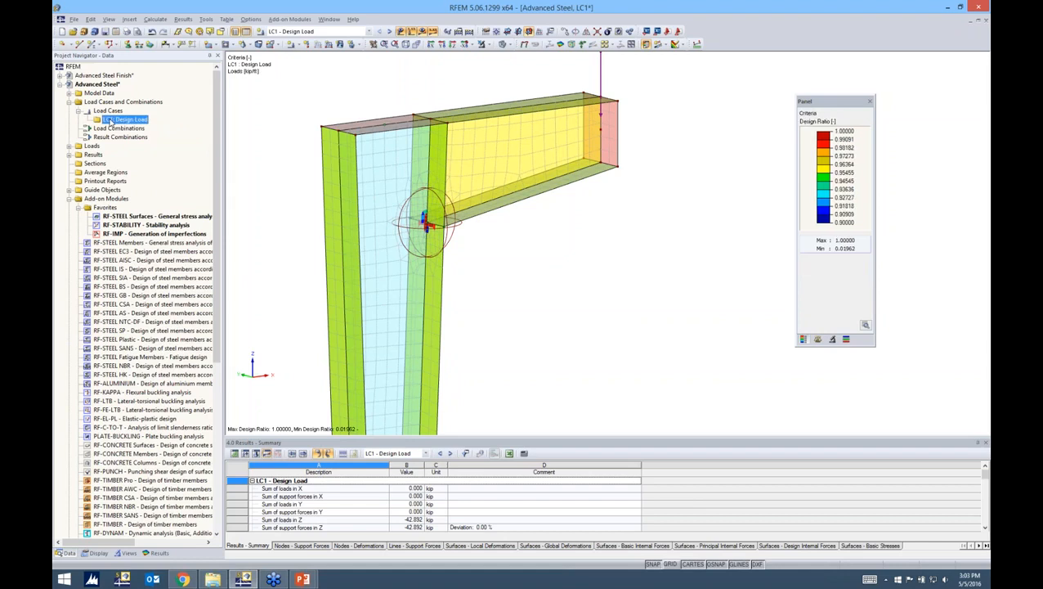
{"action": "right_click", "coordinate": [100, 121]}
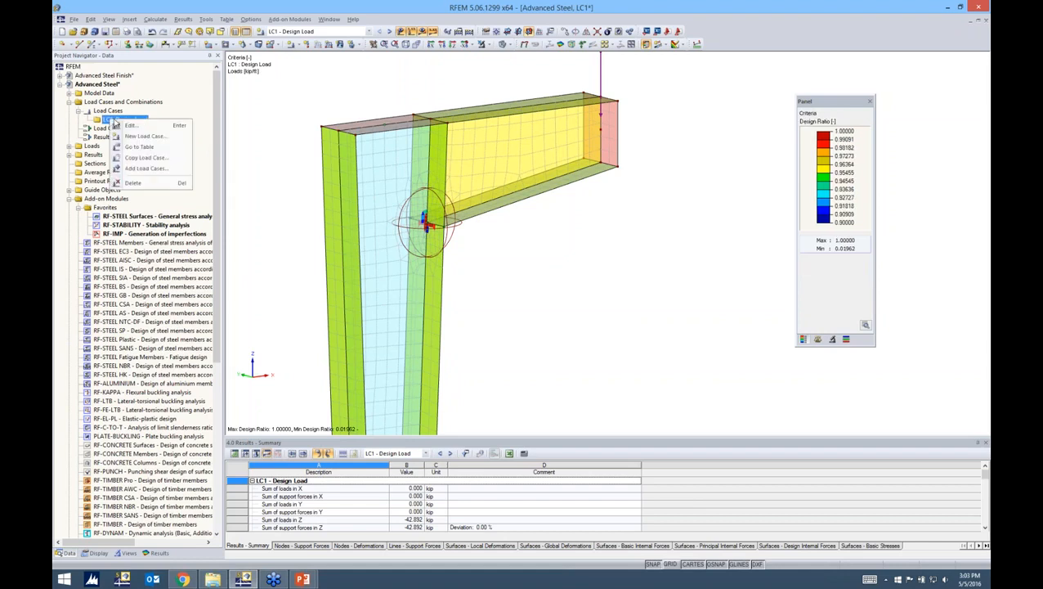
{"action": "left_click", "coordinate": [137, 162]}
{"action": "left_click", "coordinate": [529, 307]}
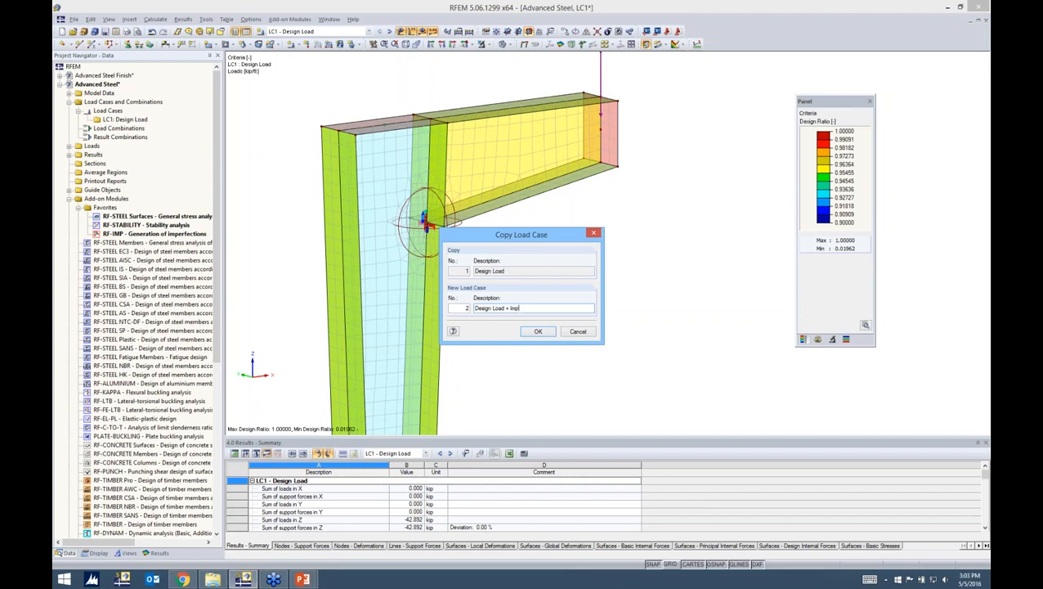
{"action": "type", "text": "+ Imp."}
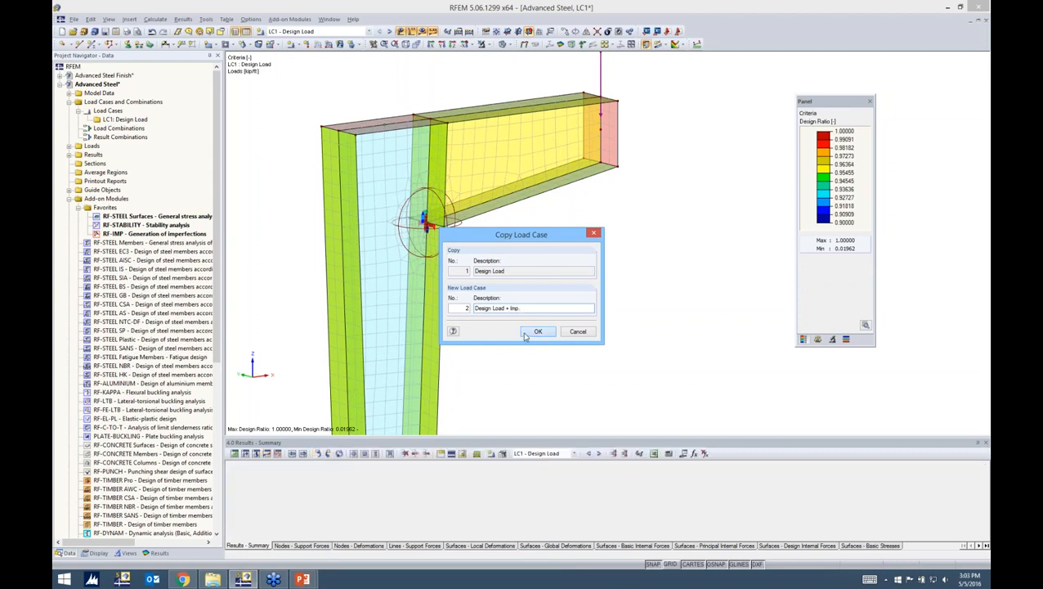
{"action": "left_click", "coordinate": [538, 331]}
Enable the extra options for load case LC2 and activate the generated imperfections from RF-IMP case CA1.
{"action": "double_click", "coordinate": [136, 130]}
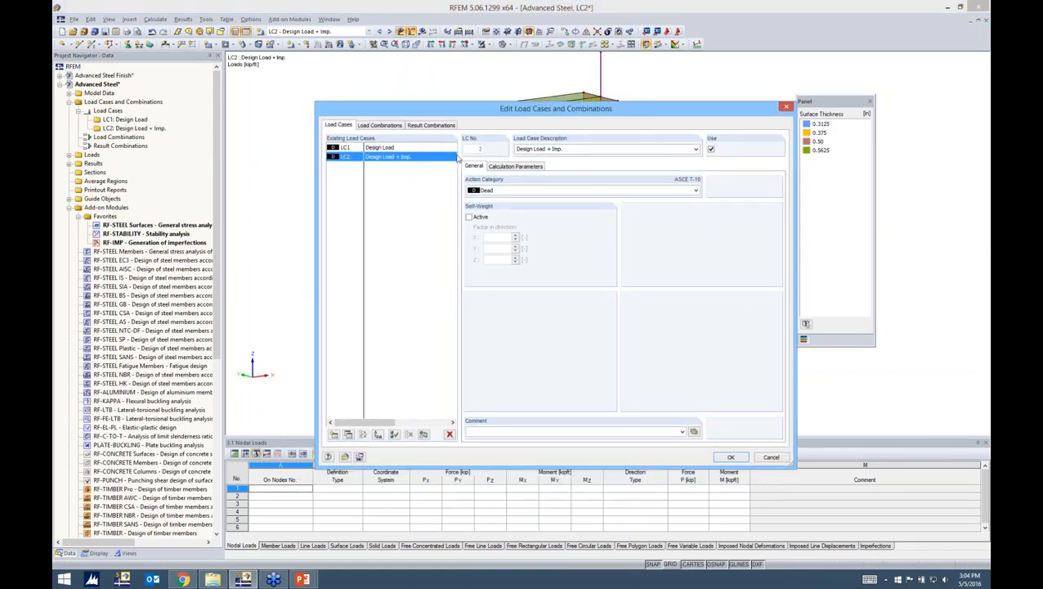
{"action": "left_click", "coordinate": [515, 166]}
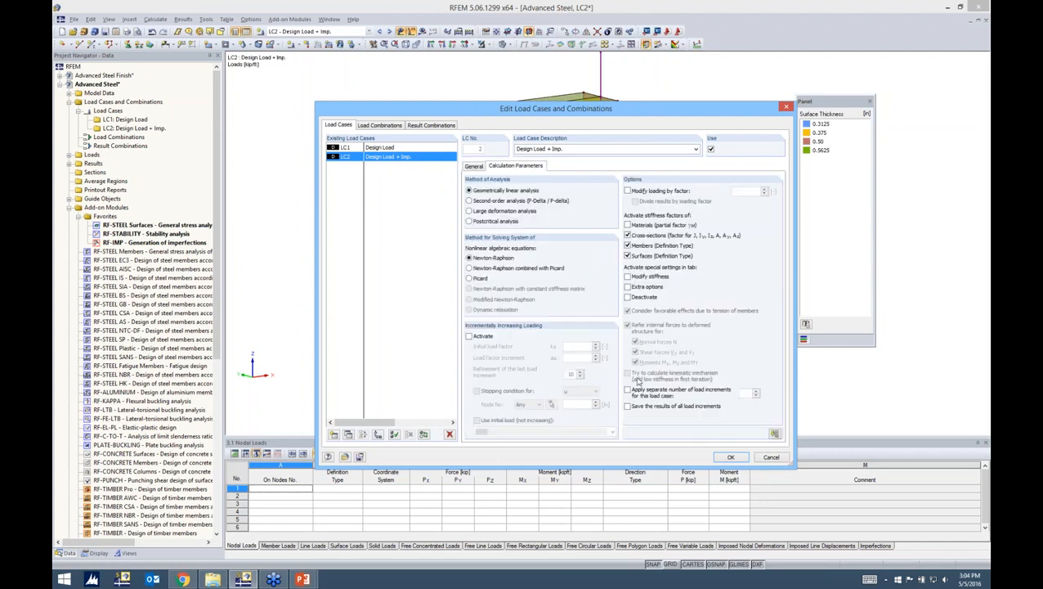
{"action": "left_click", "coordinate": [628, 287]}
{"action": "left_click", "coordinate": [575, 167]}
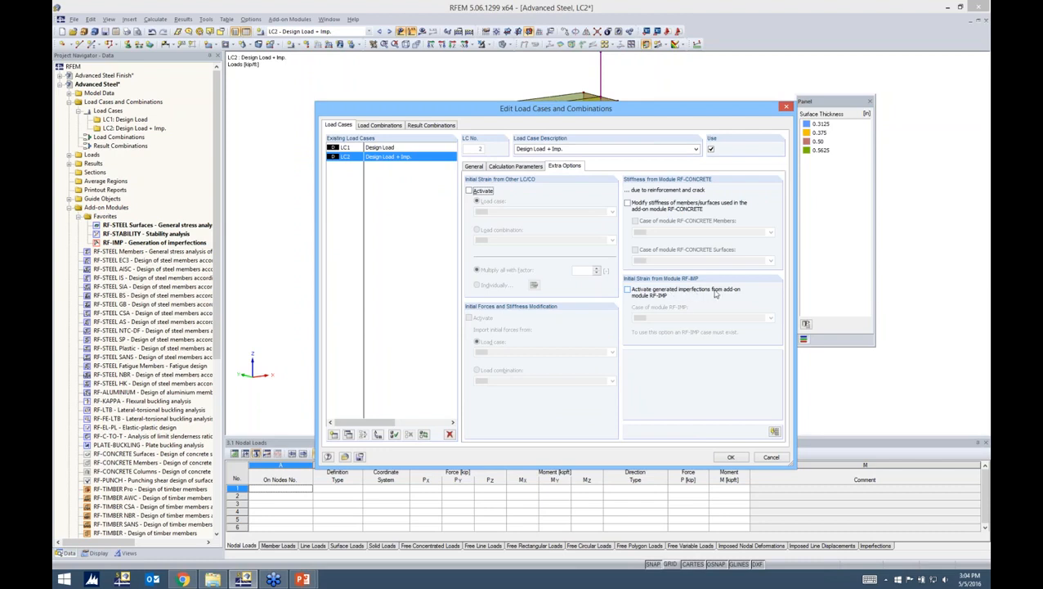
{"action": "left_click", "coordinate": [628, 291]}
{"action": "left_click", "coordinate": [659, 318]}
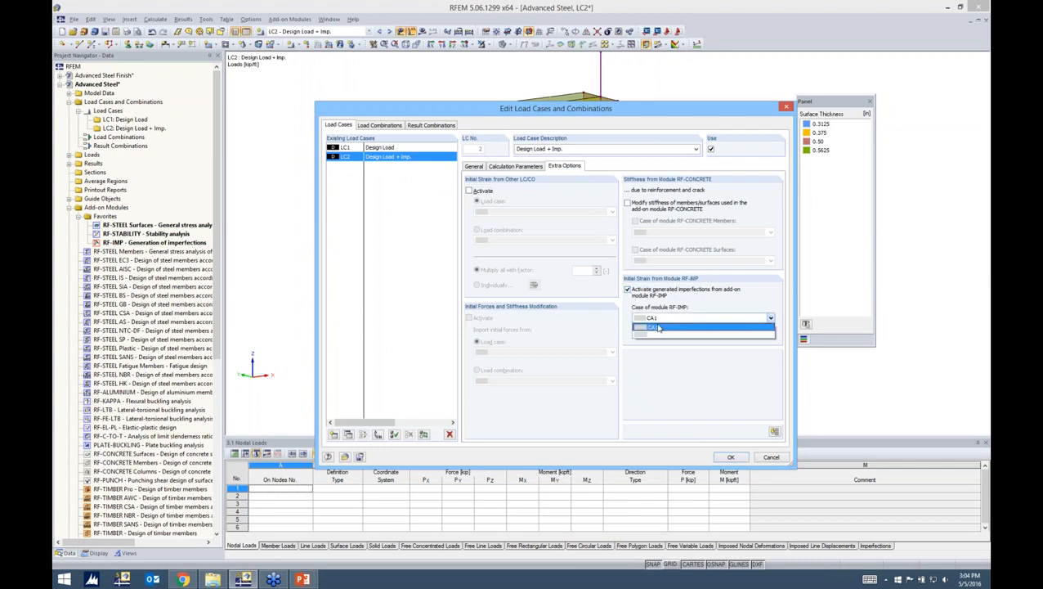
{"action": "left_click", "coordinate": [659, 327]}
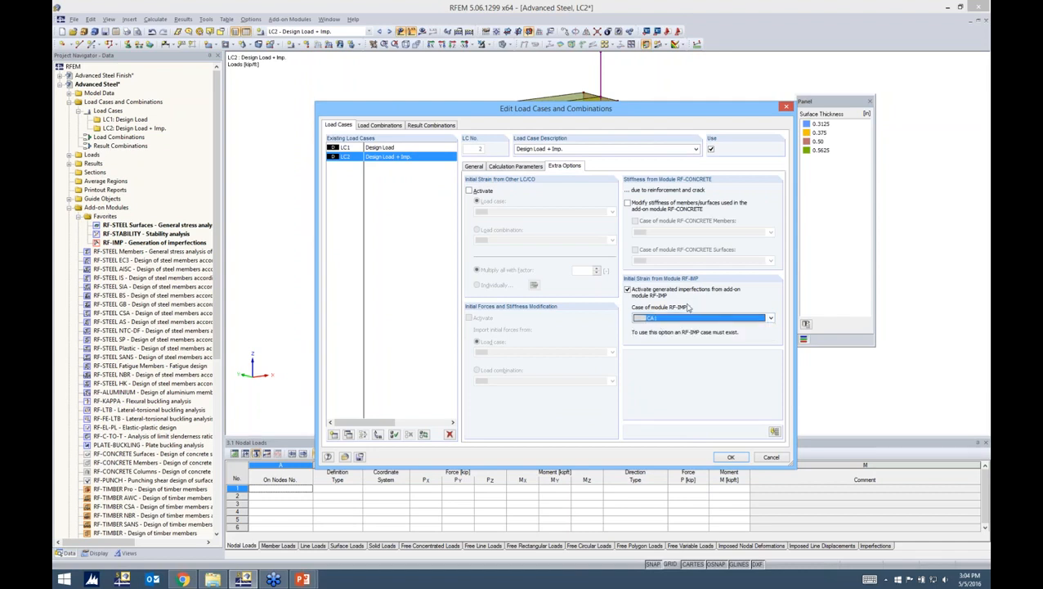
Set LC2's method of analysis to large deformation analysis and accept the load case settings.
{"action": "left_click", "coordinate": [501, 167]}
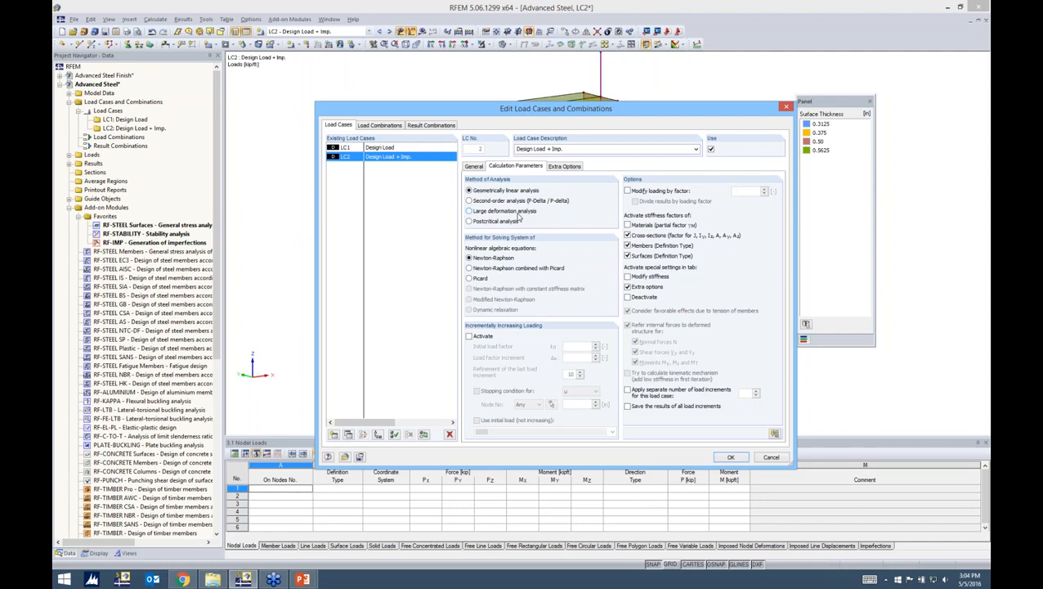
{"action": "left_click", "coordinate": [470, 211]}
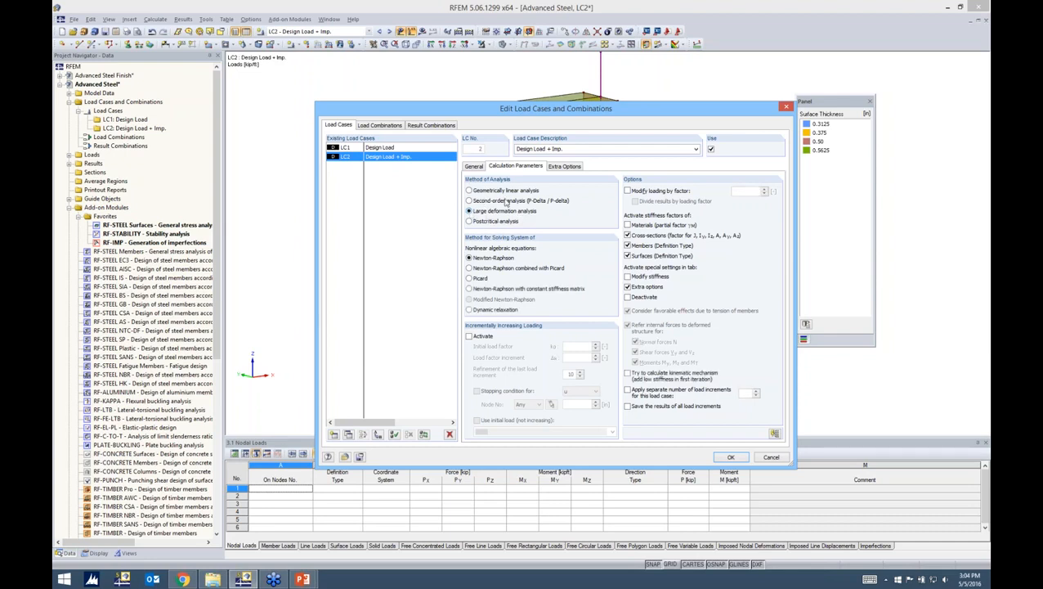
{"action": "left_click", "coordinate": [727, 458]}
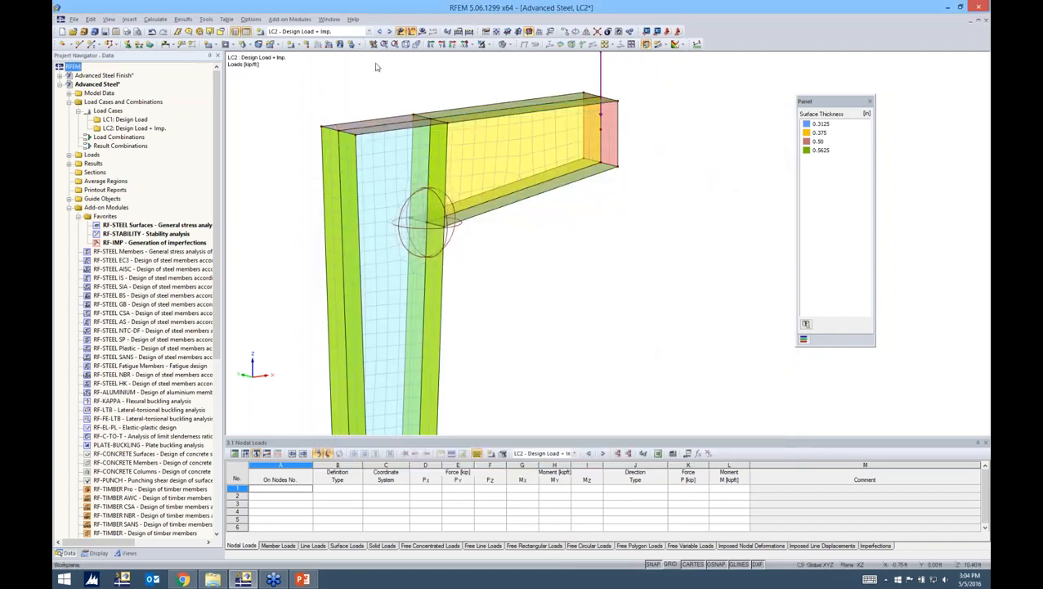
Calculate load case LC2 and display its total global deformations u on the whole frame.
{"action": "left_click", "coordinate": [422, 31]}
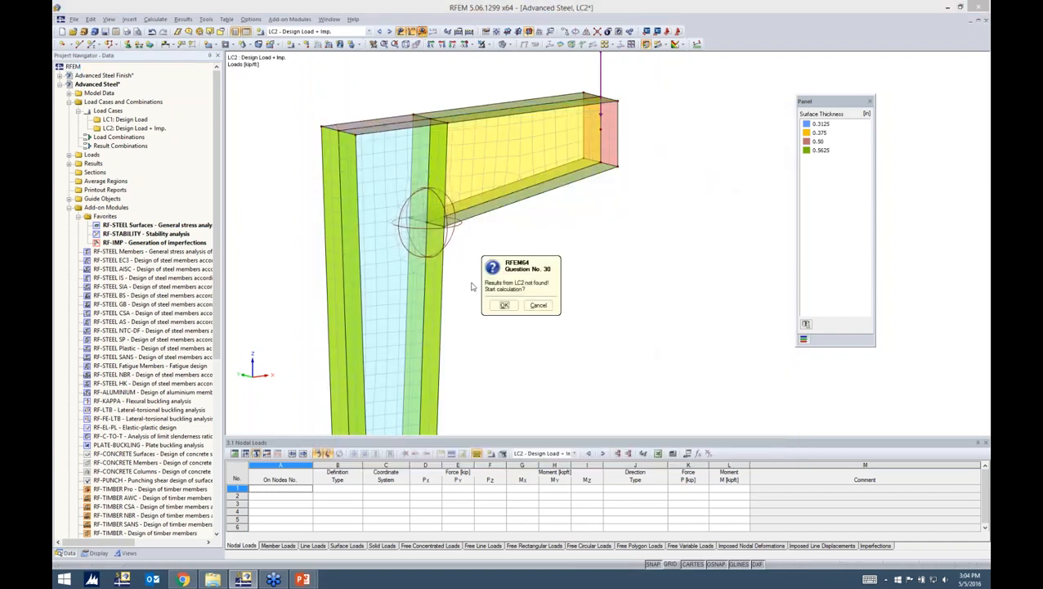
{"action": "left_click", "coordinate": [505, 306]}
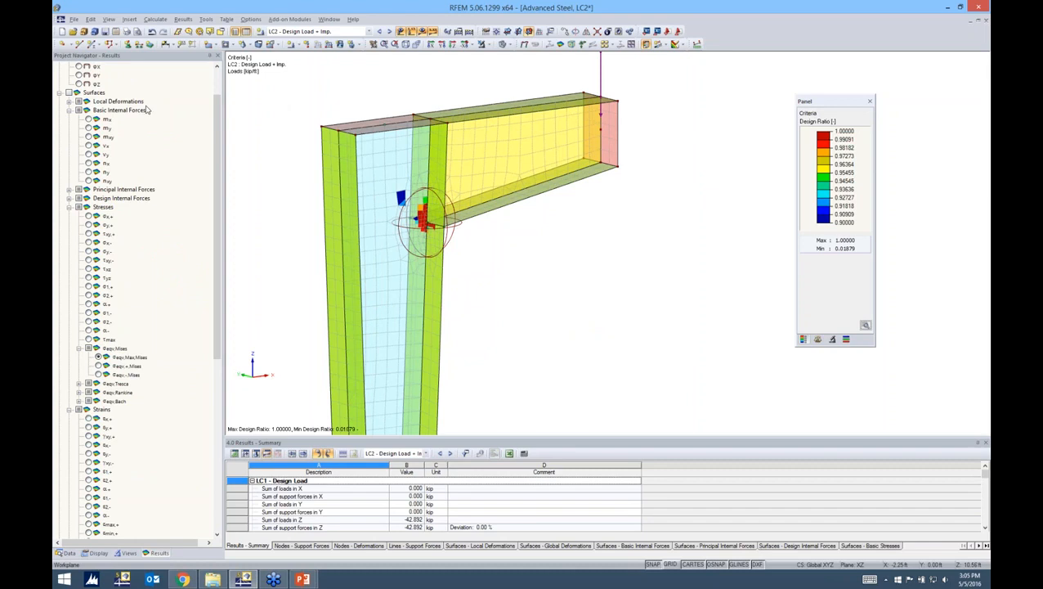
{"action": "left_click_drag", "start_coordinate": [218, 161], "coordinate": [219, 137]}
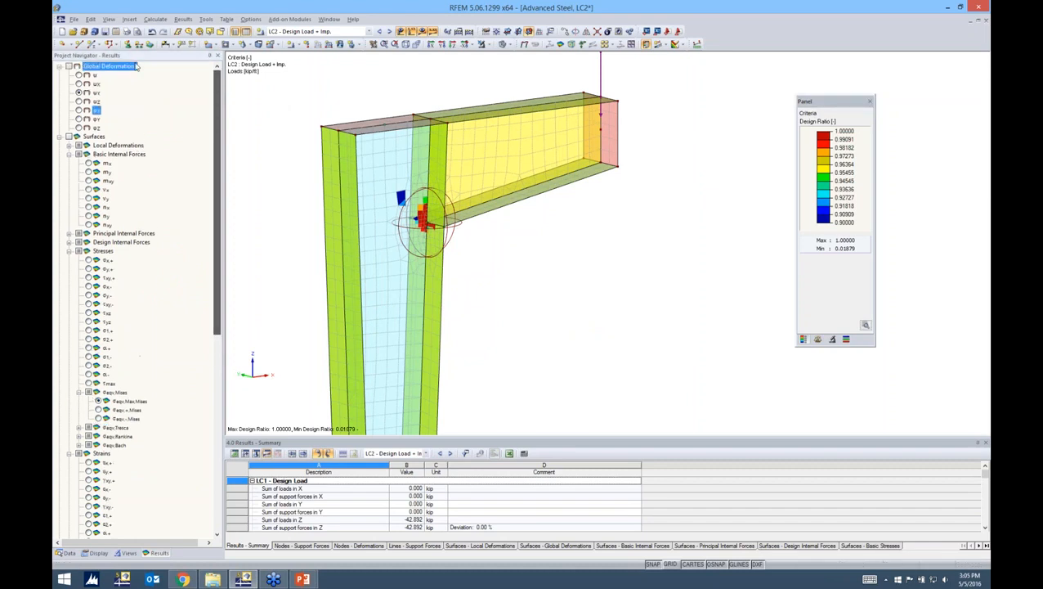
{"action": "left_click", "coordinate": [71, 65]}
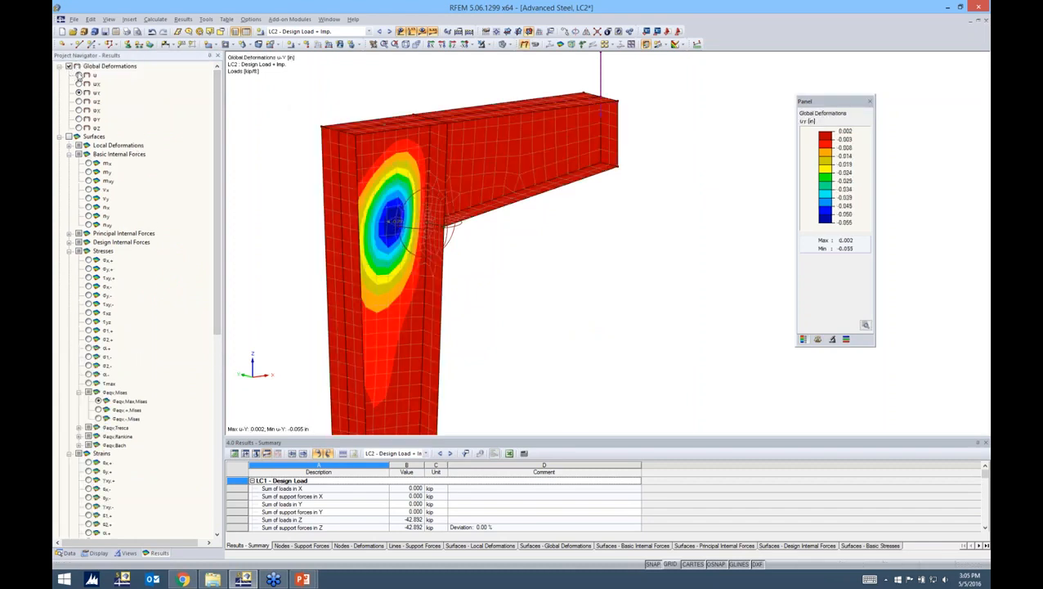
{"action": "left_click", "coordinate": [79, 75]}
{"action": "middle_click_drag", "start_coordinate": [425, 260], "coordinate": [479, 260], "text": "ctrl"}
{"action": "scroll", "coordinate": [479, 260], "scroll_direction": "down", "scroll_amount": 5}
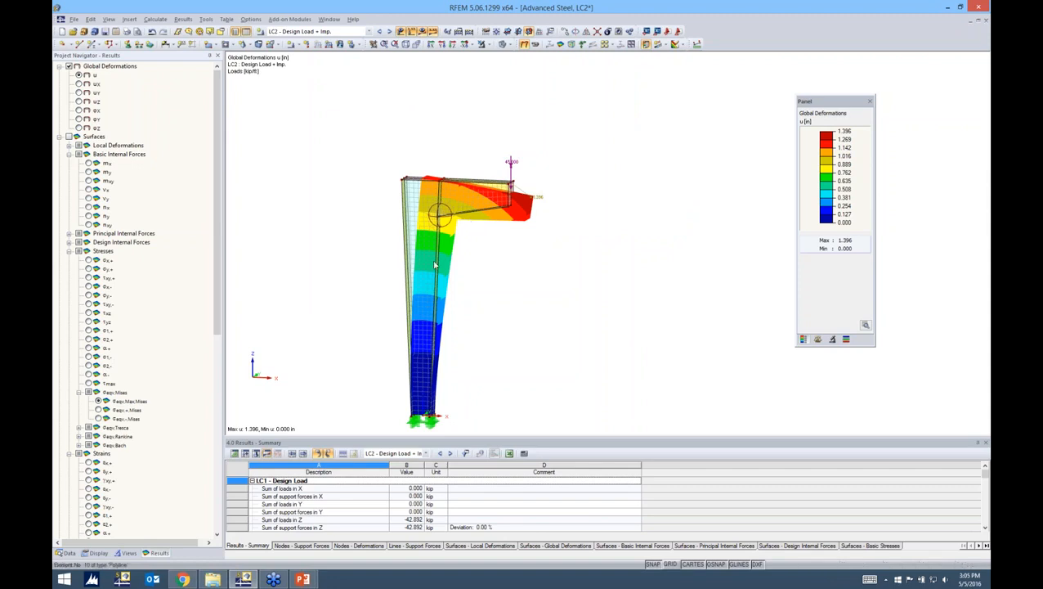
Display LC2's global deformations in the Y direction at the frame corner with the deformation display factor scaled up to 576.
{"action": "left_click", "coordinate": [79, 93]}
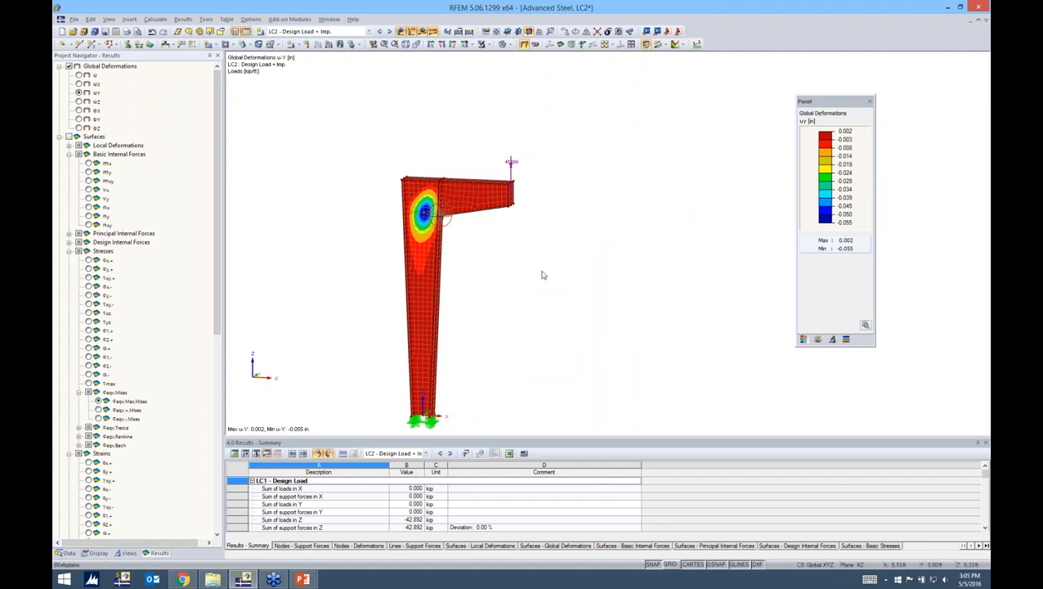
{"action": "scroll", "coordinate": [437, 223], "scroll_direction": "up", "scroll_amount": 5}
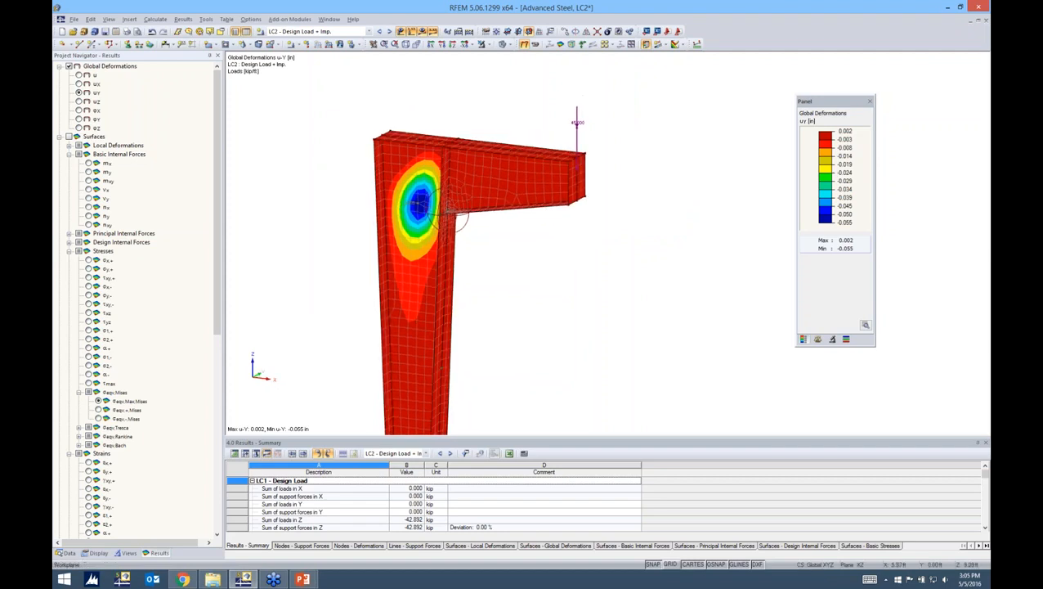
{"action": "left_click", "coordinate": [818, 339]}
{"action": "left_click", "coordinate": [830, 132]}
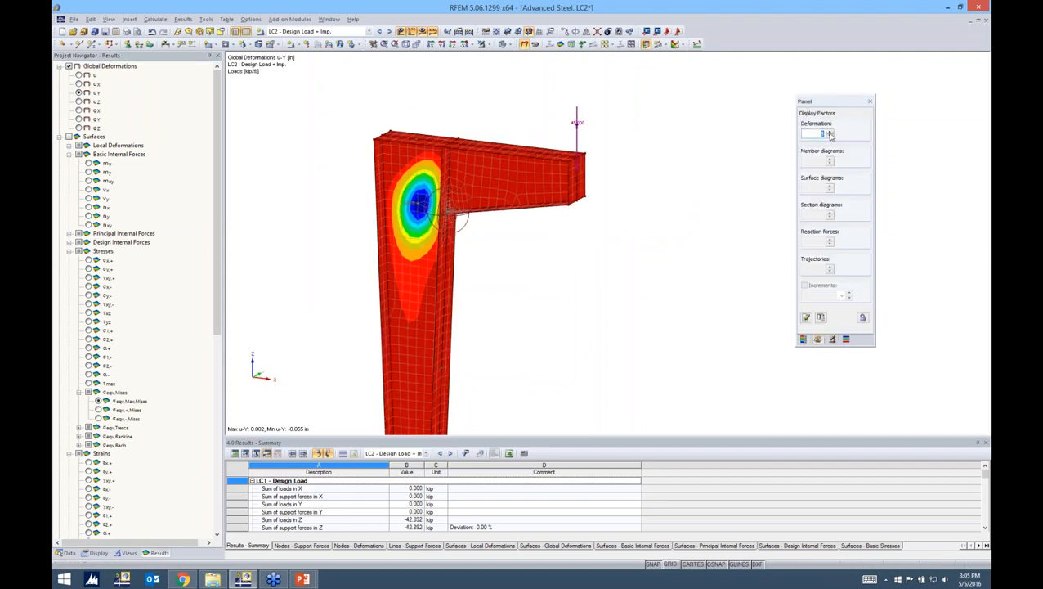
{"action": "middle_click_drag", "start_coordinate": [588, 245], "coordinate": [638, 244], "text": "ctrl"}
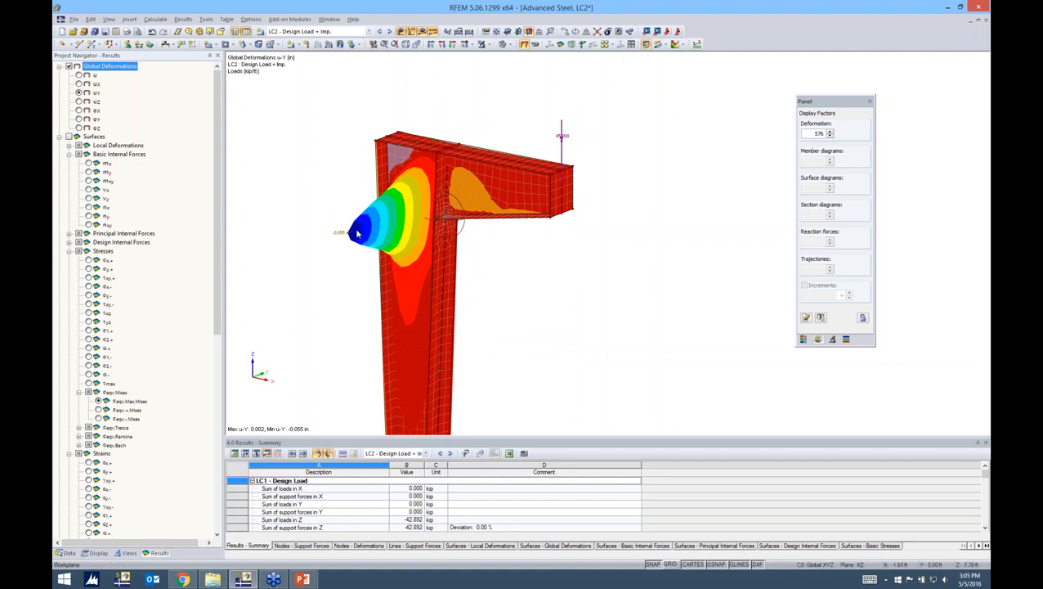
Switch from deformations to surface results and display the ε+,Mises strains at the column-cantilever corner with their colour scale.
{"action": "left_click", "coordinate": [69, 138]}
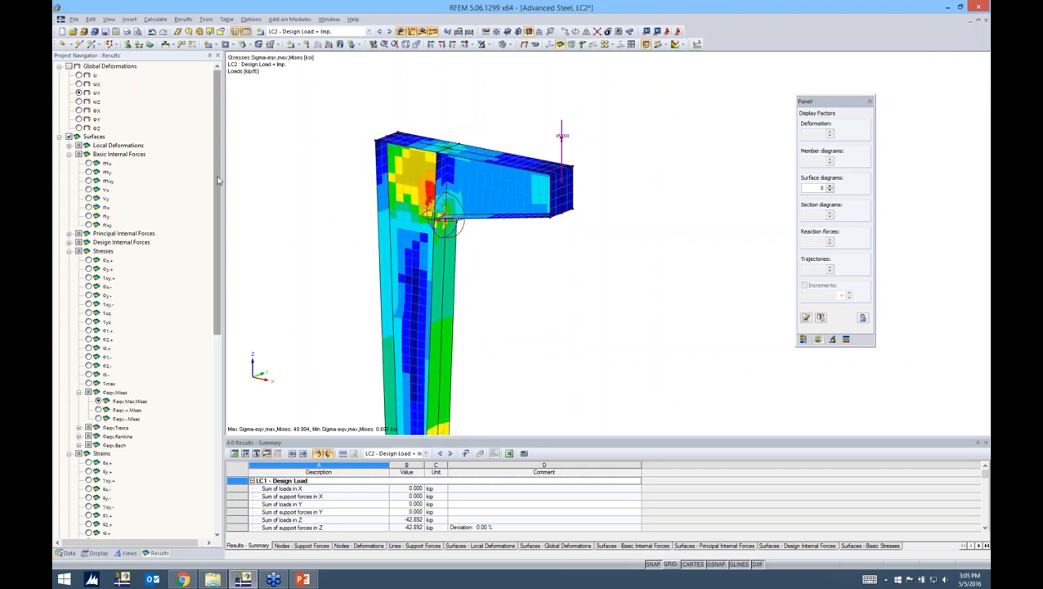
{"action": "left_click_drag", "start_coordinate": [217, 181], "coordinate": [198, 340]}
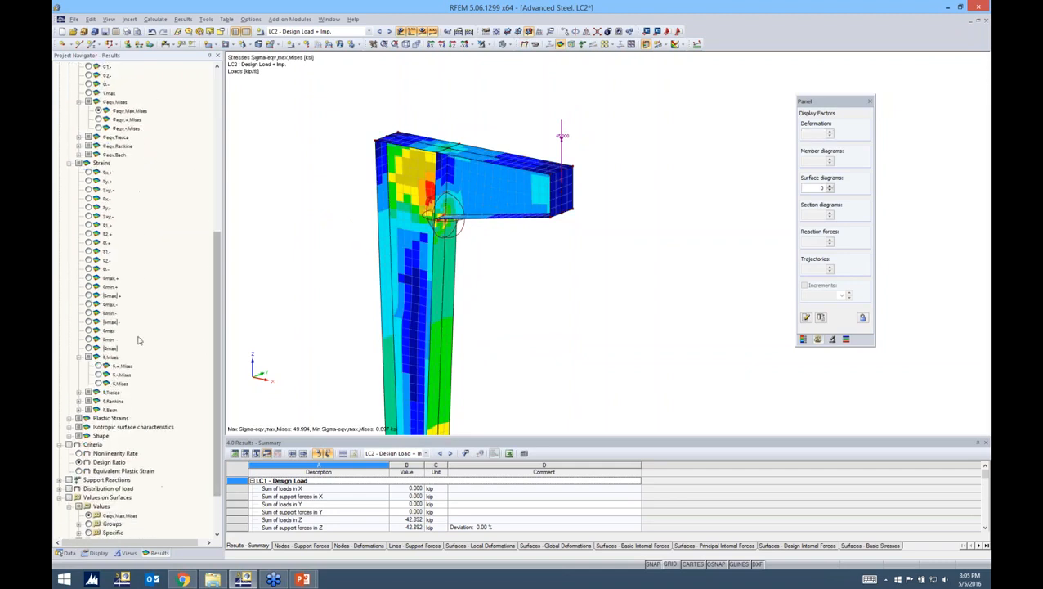
{"action": "left_click", "coordinate": [98, 366]}
{"action": "middle_click_drag", "start_coordinate": [485, 263], "coordinate": [745, 270], "text": "ctrl"}
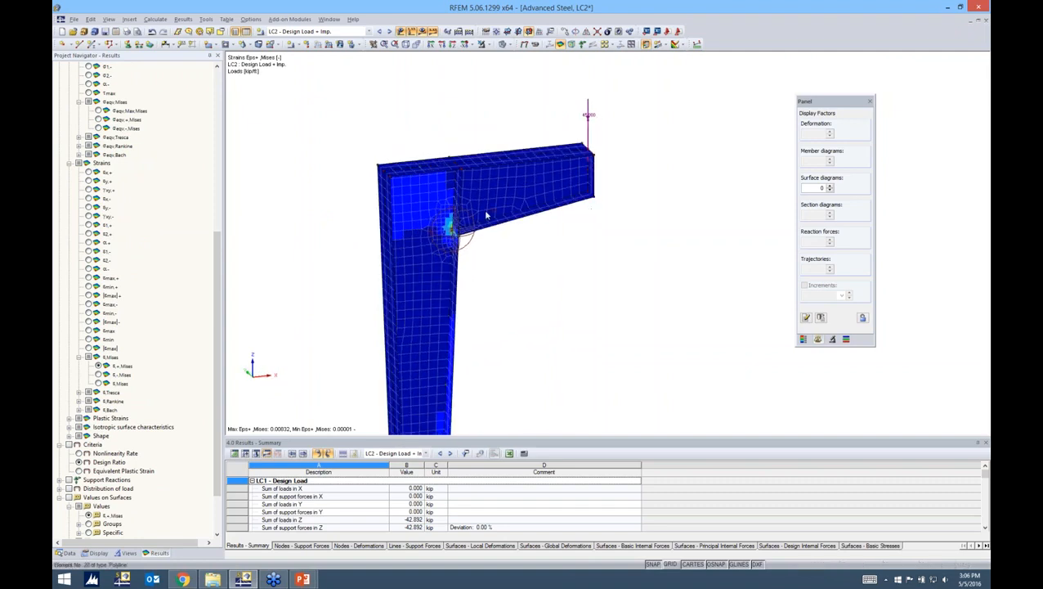
{"action": "left_click", "coordinate": [803, 339]}
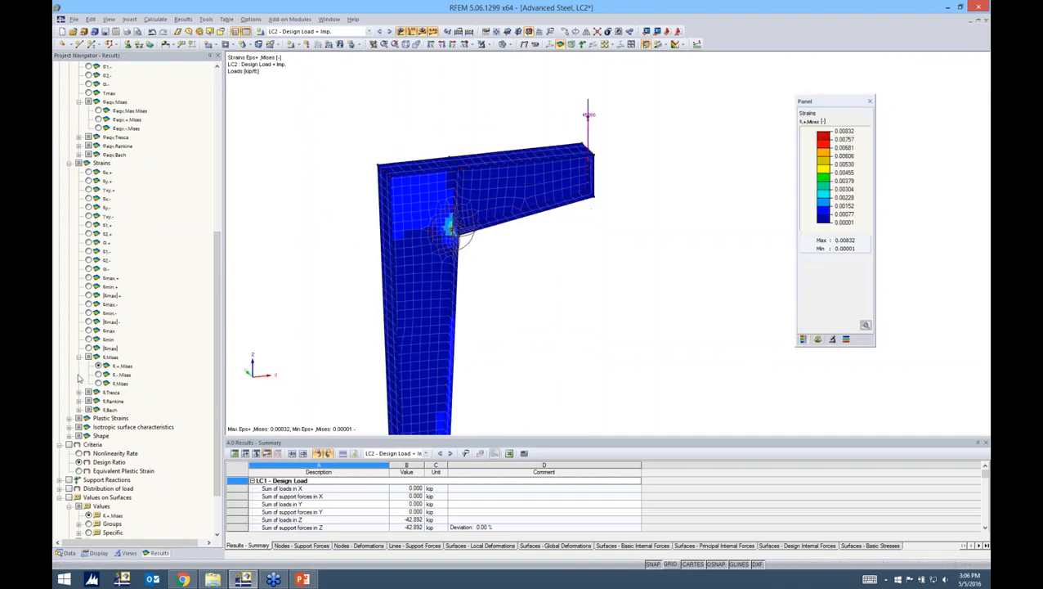
Display the σeqv,max,Mises equivalent stresses of LC2 on the surfaces of the whole frame.
{"action": "scroll", "coordinate": [217, 422], "scroll_direction": "up", "scroll_amount": 1}
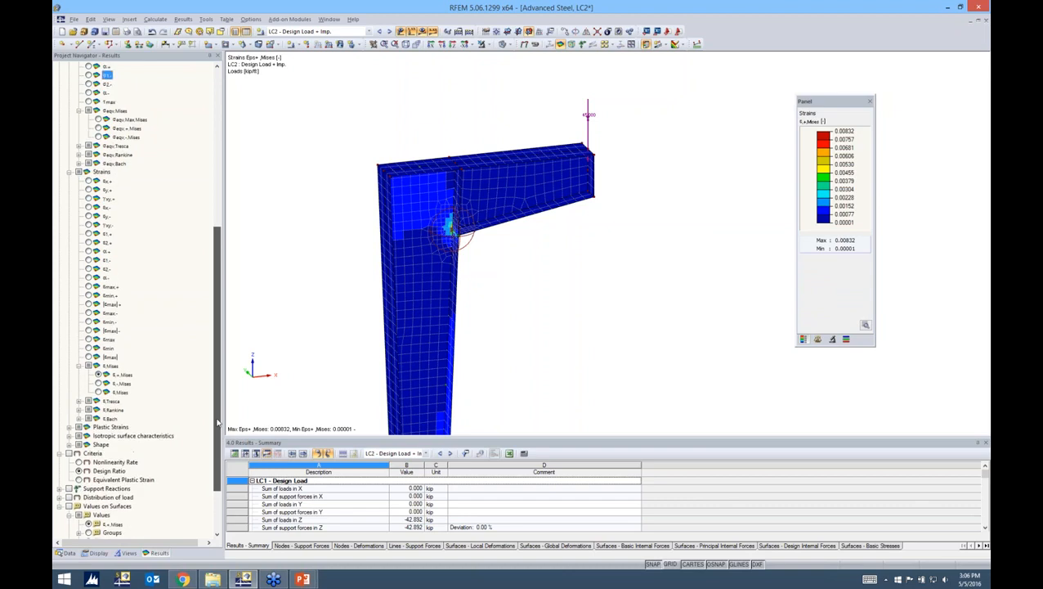
{"action": "scroll", "coordinate": [216, 420], "scroll_direction": "up", "scroll_amount": 7}
{"action": "left_click", "coordinate": [98, 181]}
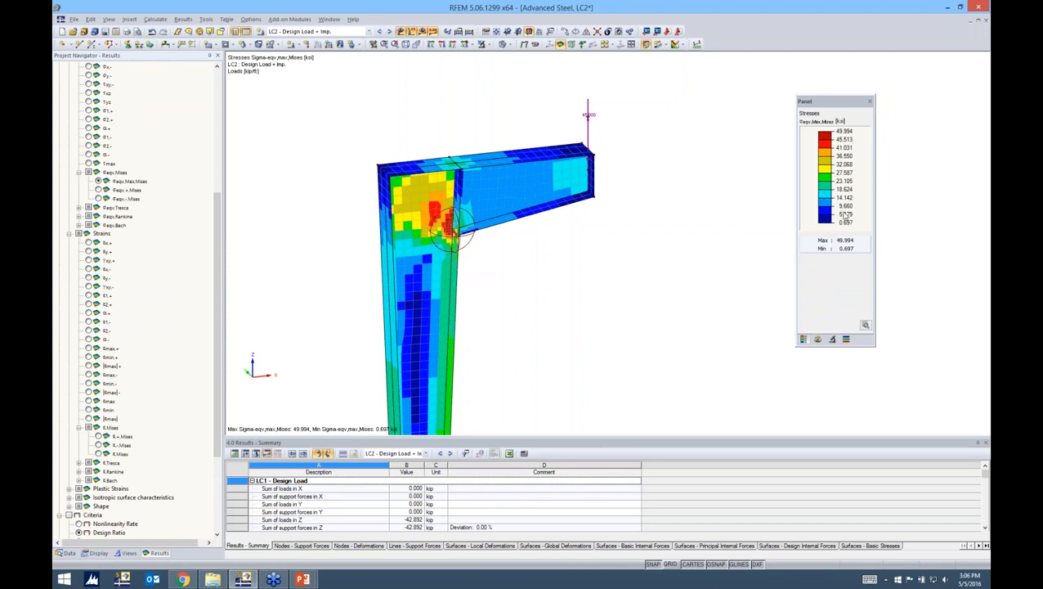
{"action": "scroll", "coordinate": [538, 258], "scroll_direction": "down", "scroll_amount": 3}
{"action": "middle_click_drag", "start_coordinate": [558, 279], "coordinate": [555, 203]}
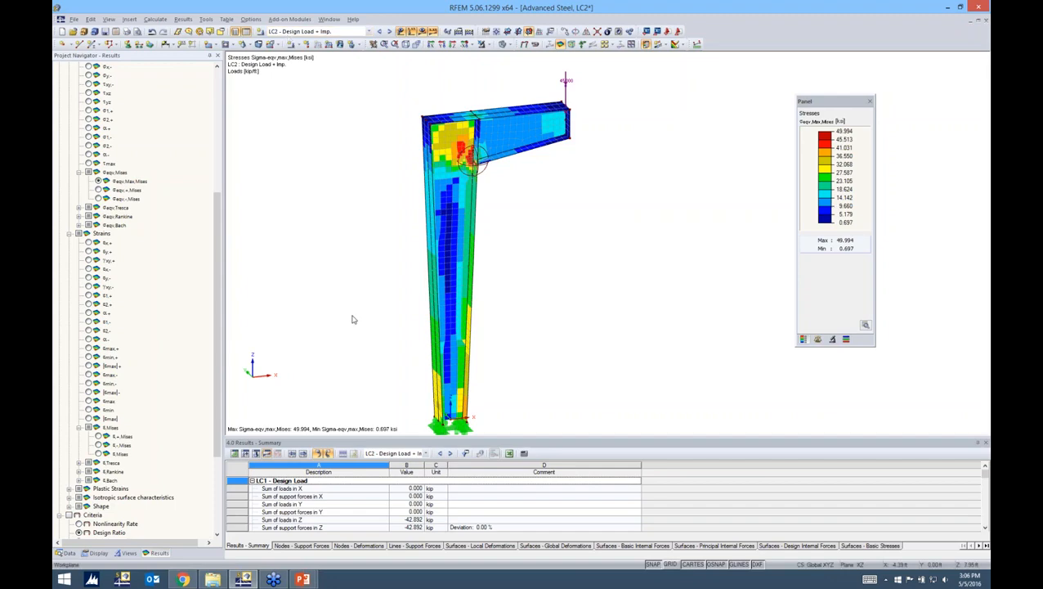
{"action": "key", "text": "alt+Tab"}
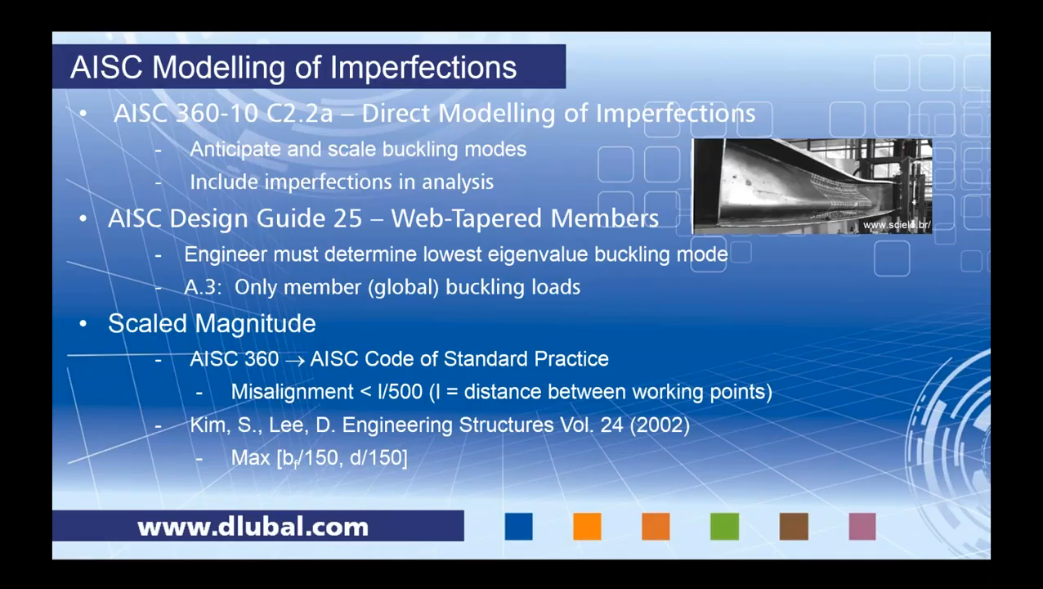
{"action": "key", "text": "Right"}
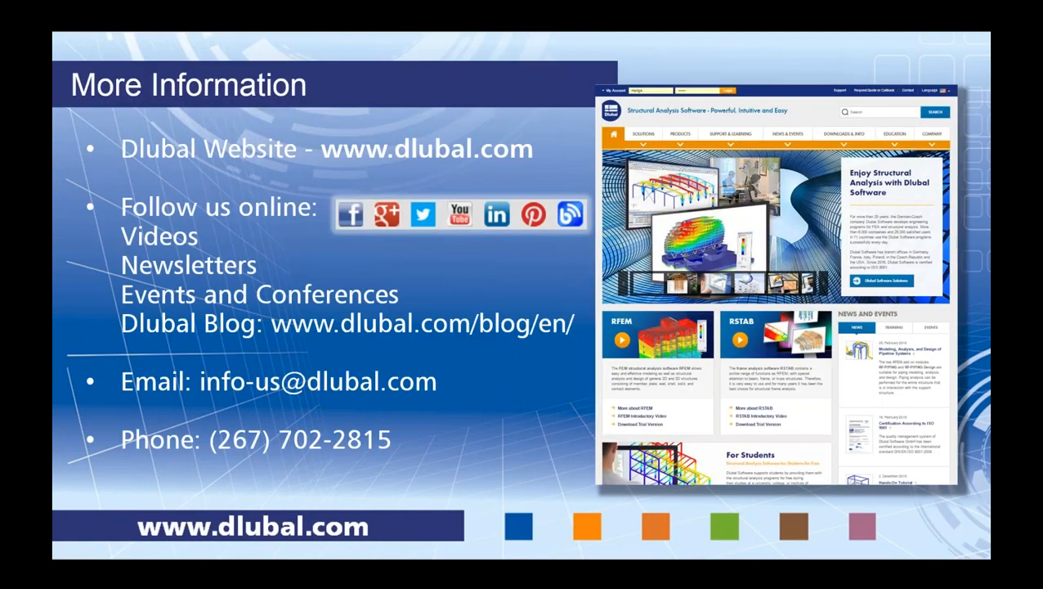